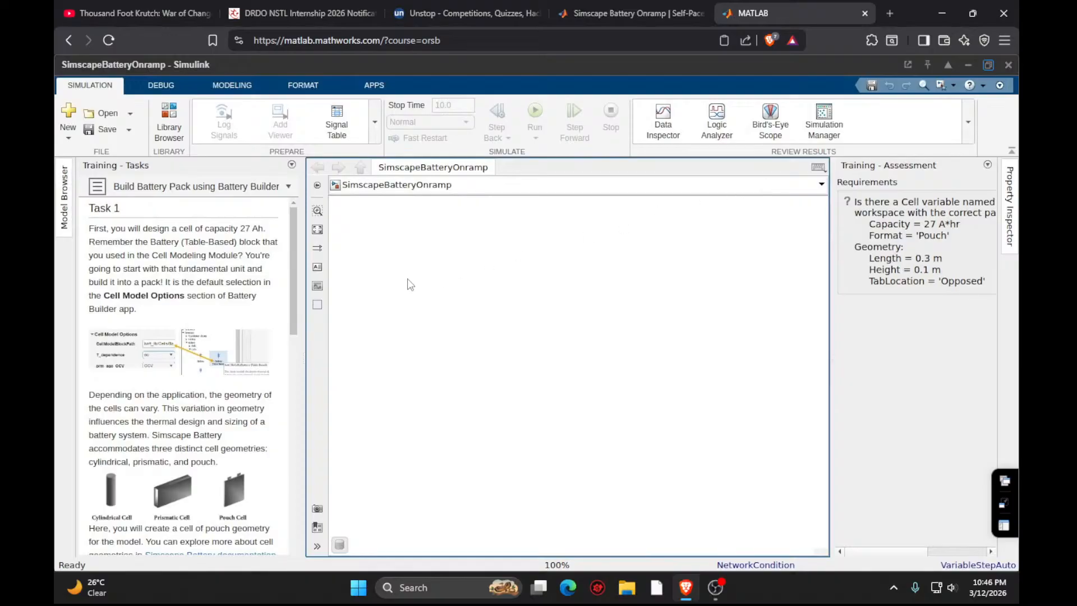
Read the Task 1 instructions and look through the Simulink app gallery for the Battery Builder app.
{"action": "scroll", "coordinate": [168, 373], "scroll_direction": "down", "scroll_amount": 5}
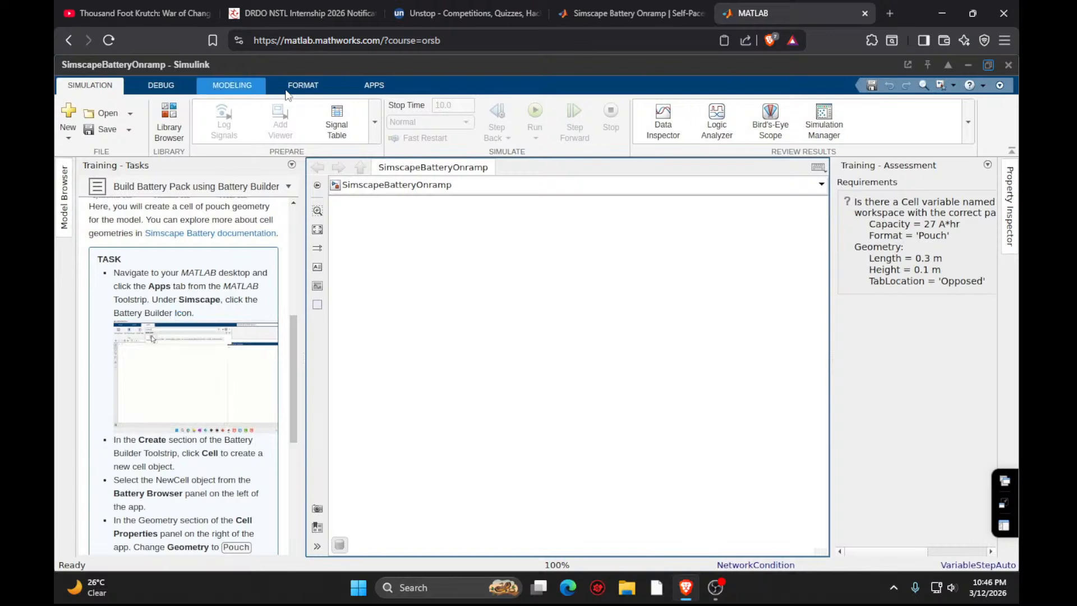
{"action": "left_click", "coordinate": [374, 86]}
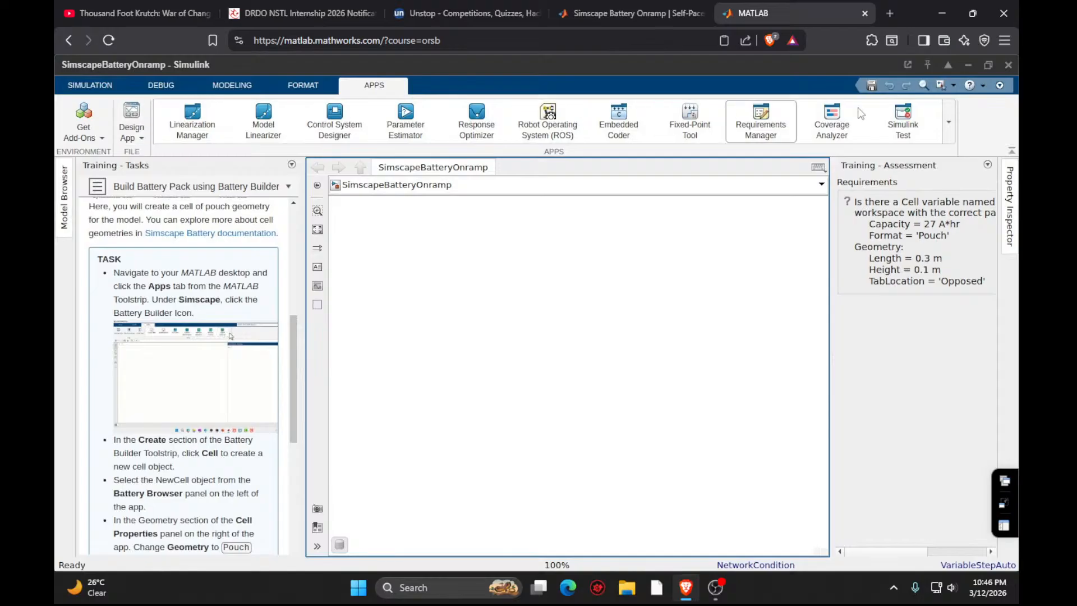
{"action": "left_click", "coordinate": [949, 121]}
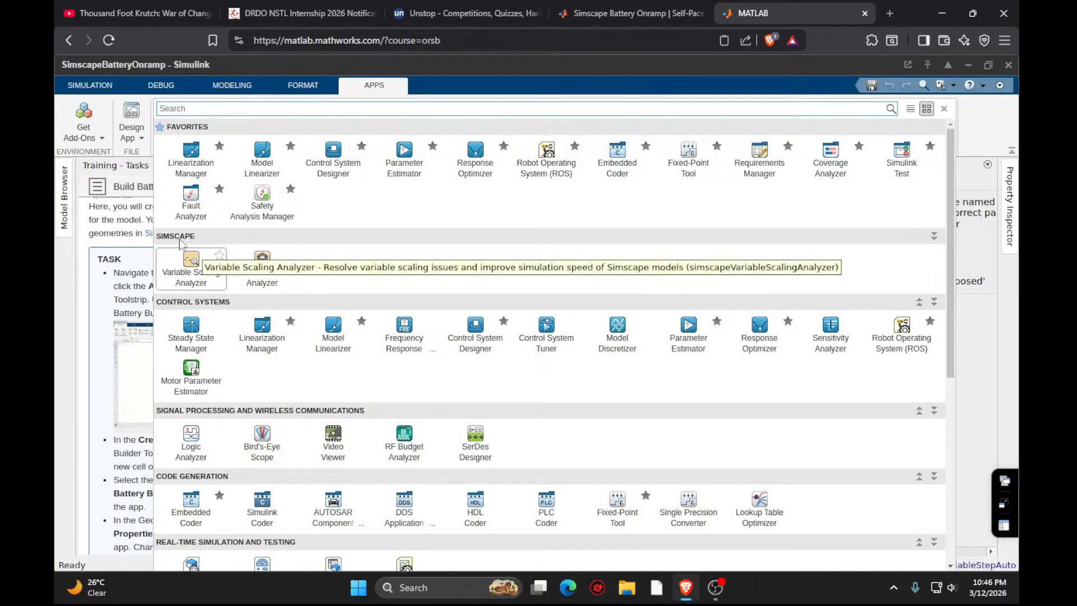
{"action": "scroll", "coordinate": [197, 419], "scroll_direction": "down", "scroll_amount": 5}
{"action": "scroll", "coordinate": [197, 419], "scroll_direction": "down", "scroll_amount": 1}
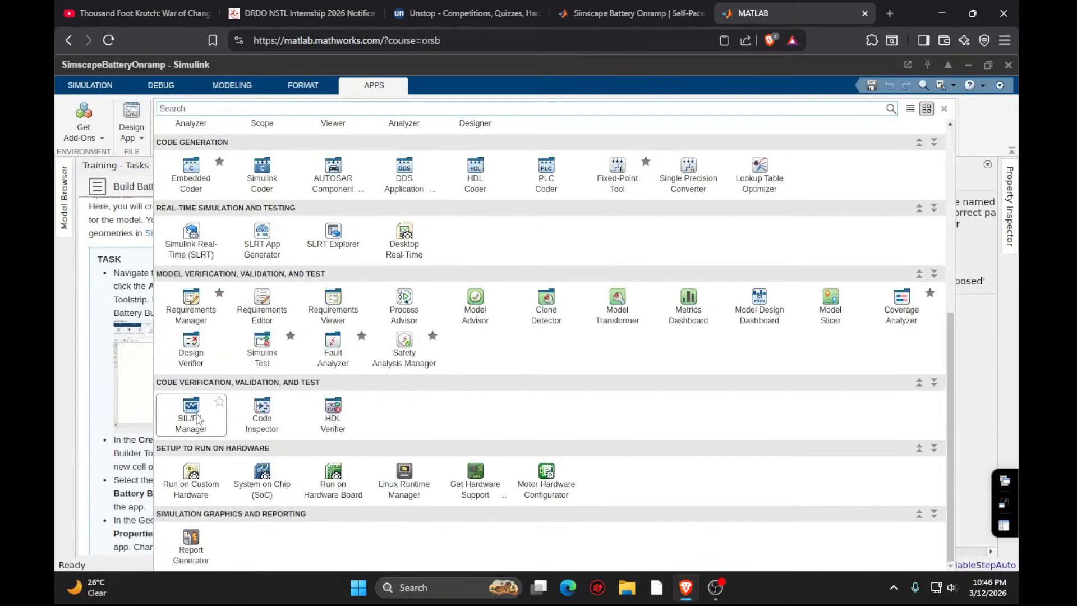
{"action": "scroll", "coordinate": [365, 420], "scroll_direction": "up", "scroll_amount": 5}
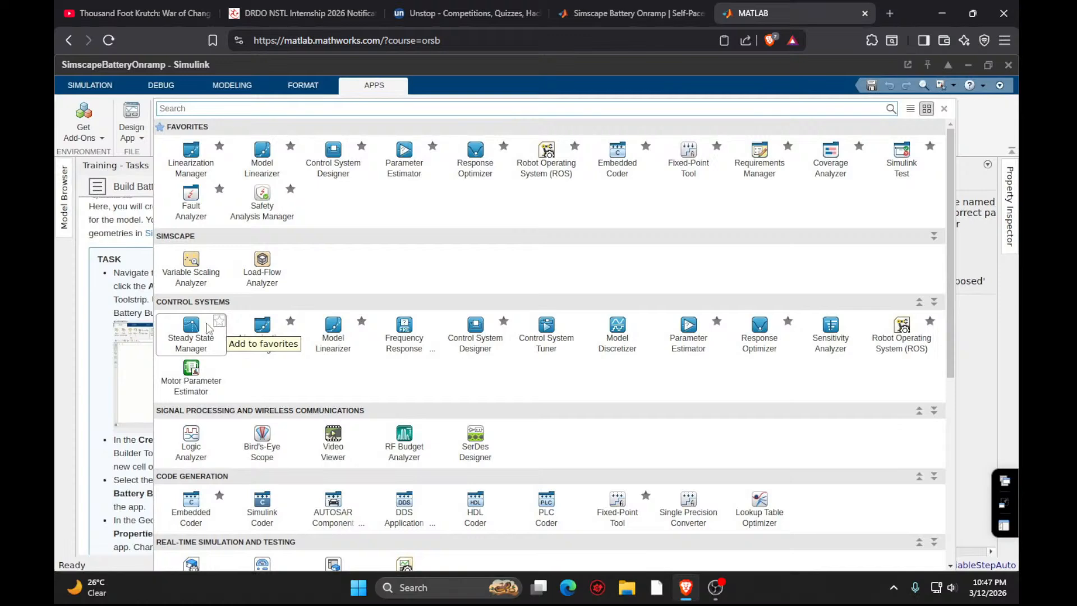
{"action": "scroll", "coordinate": [202, 329], "scroll_direction": "down", "scroll_amount": 5}
{"action": "scroll", "coordinate": [200, 327], "scroll_direction": "down", "scroll_amount": 1}
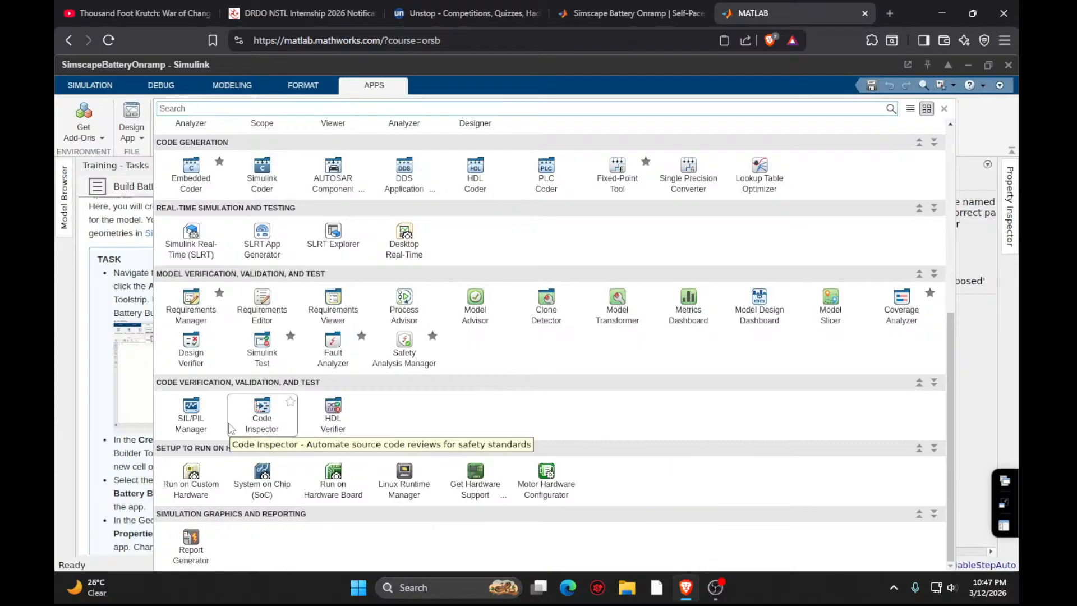
{"action": "left_click", "coordinate": [496, 109]}
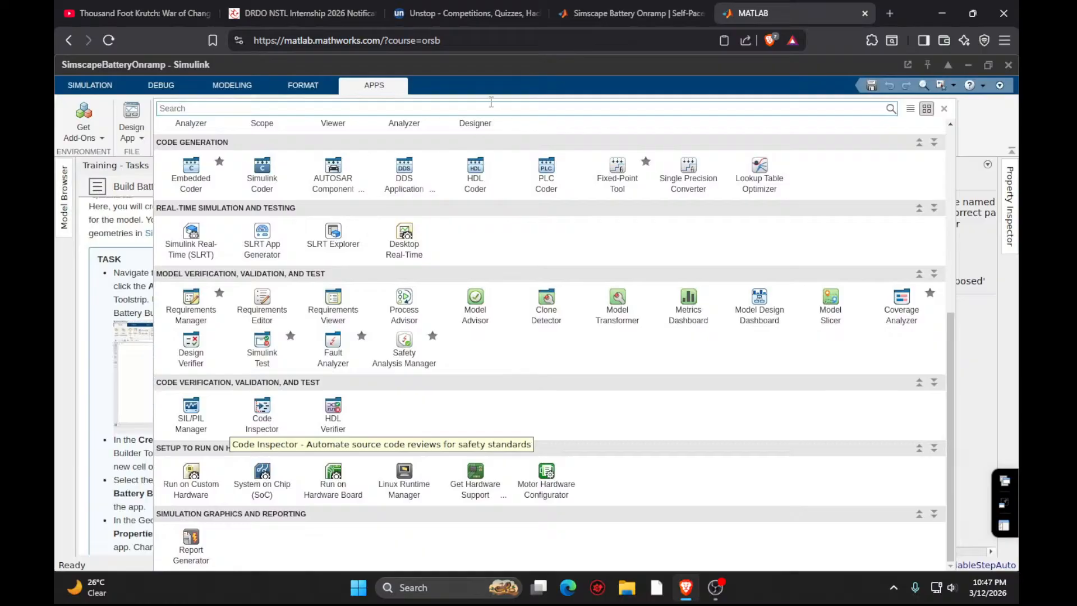
{"action": "scroll", "coordinate": [483, 224], "scroll_direction": "up", "scroll_amount": 8}
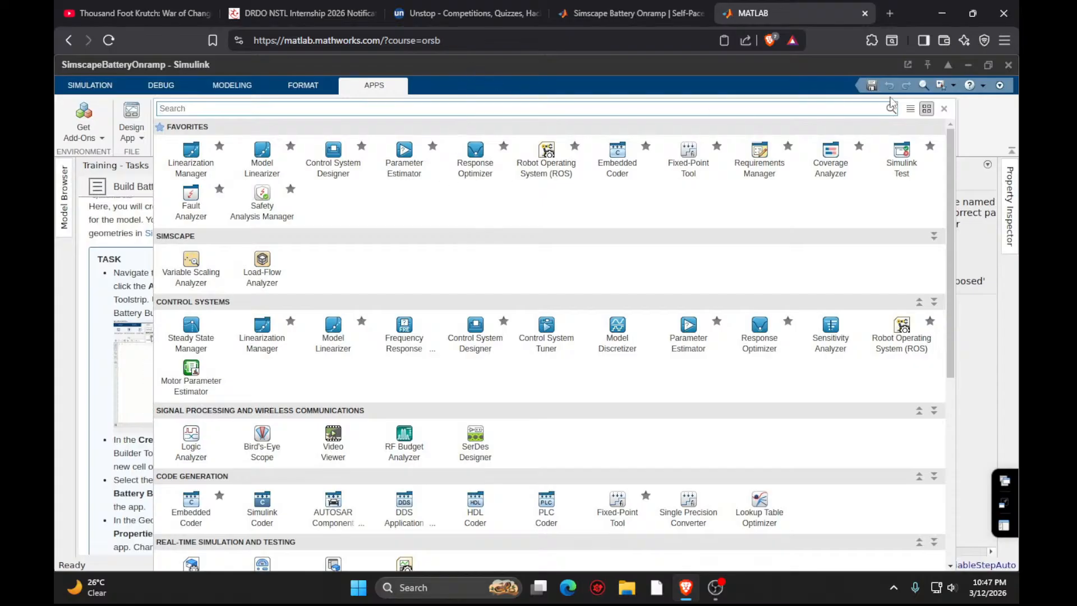
{"action": "left_click", "coordinate": [945, 109]}
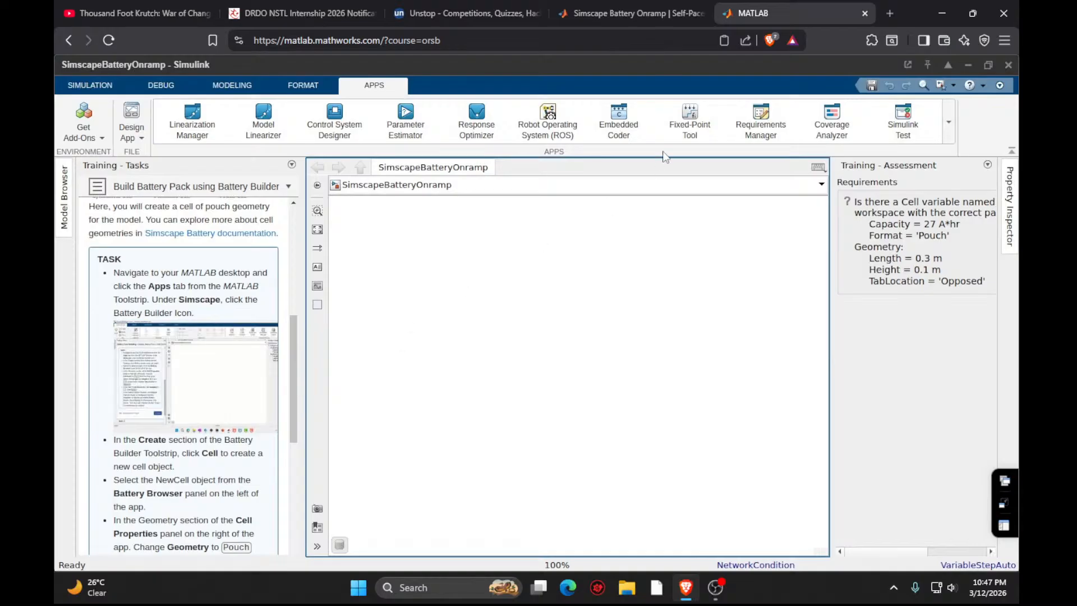
Search the Simulink app gallery for "simscape", then clear the search.
{"action": "left_click", "coordinate": [952, 136]}
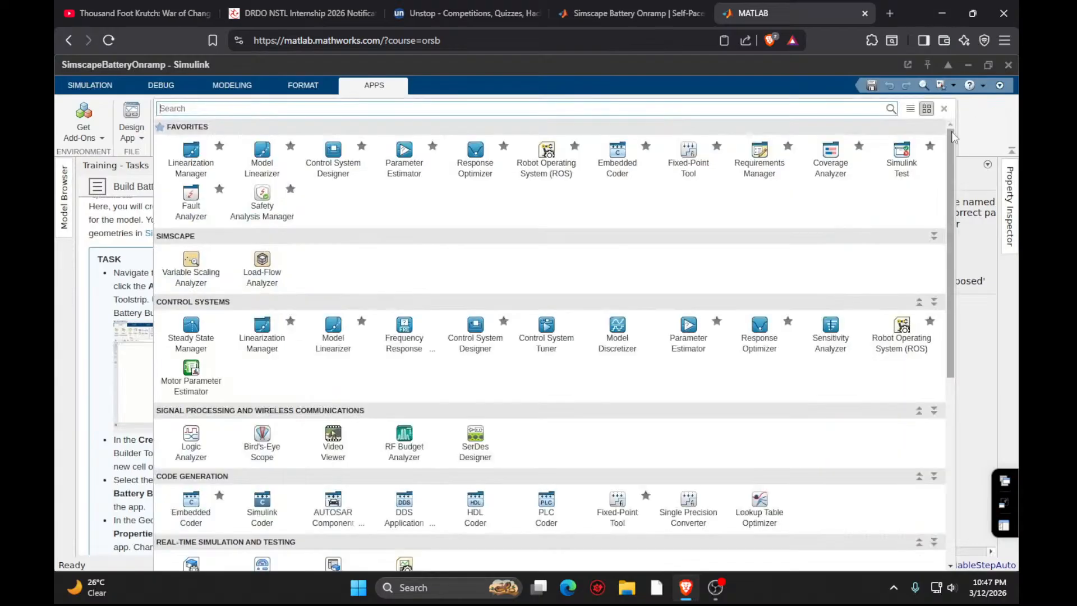
{"action": "left_click", "coordinate": [564, 108]}
{"action": "type", "text": "sim"}
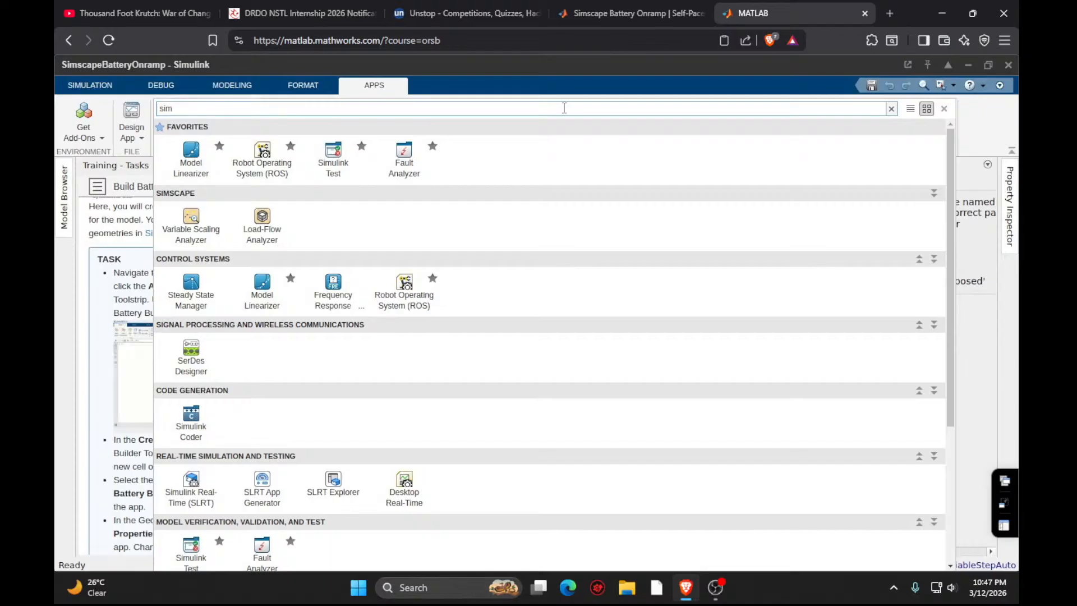
{"action": "type", "text": "scape"}
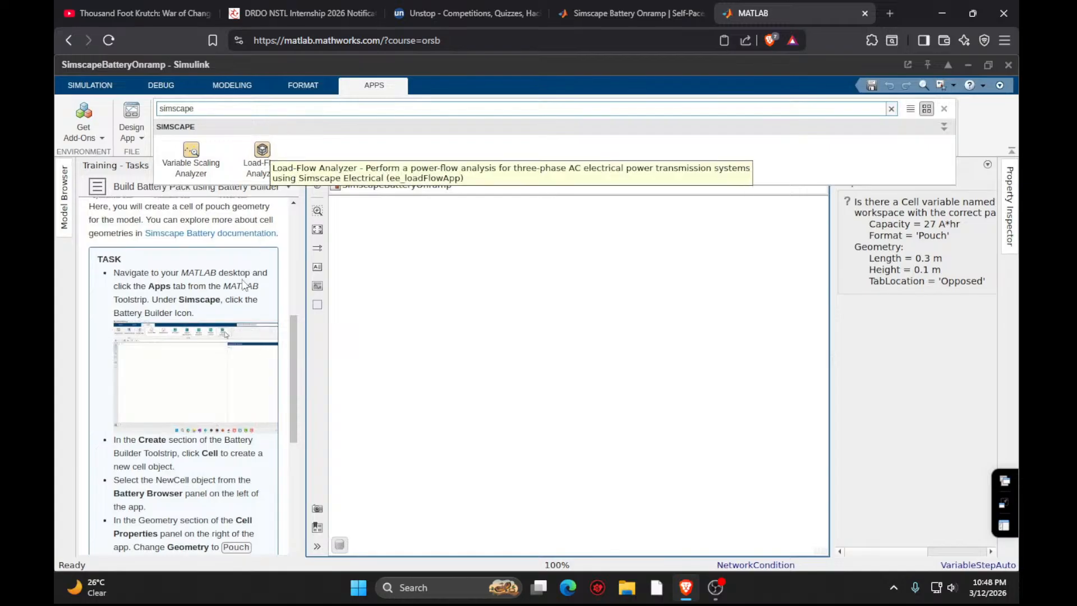
{"action": "left_click", "coordinate": [892, 108]}
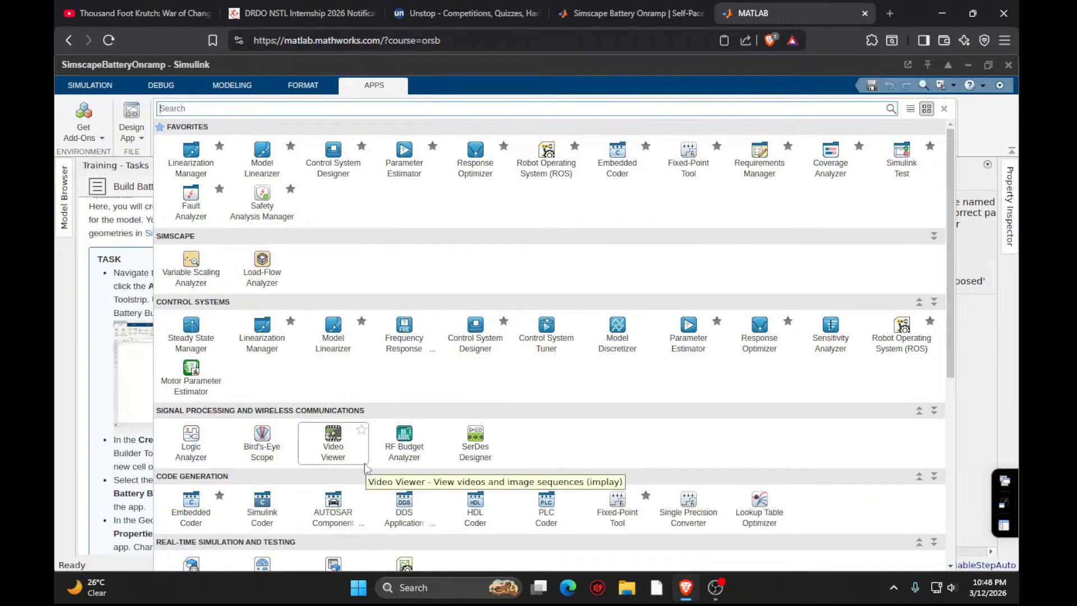
Look for Battery Builder through the unfiltered app gallery, checking both the icon view and the detailed list view.
{"action": "scroll", "coordinate": [365, 468], "scroll_direction": "down", "scroll_amount": 5}
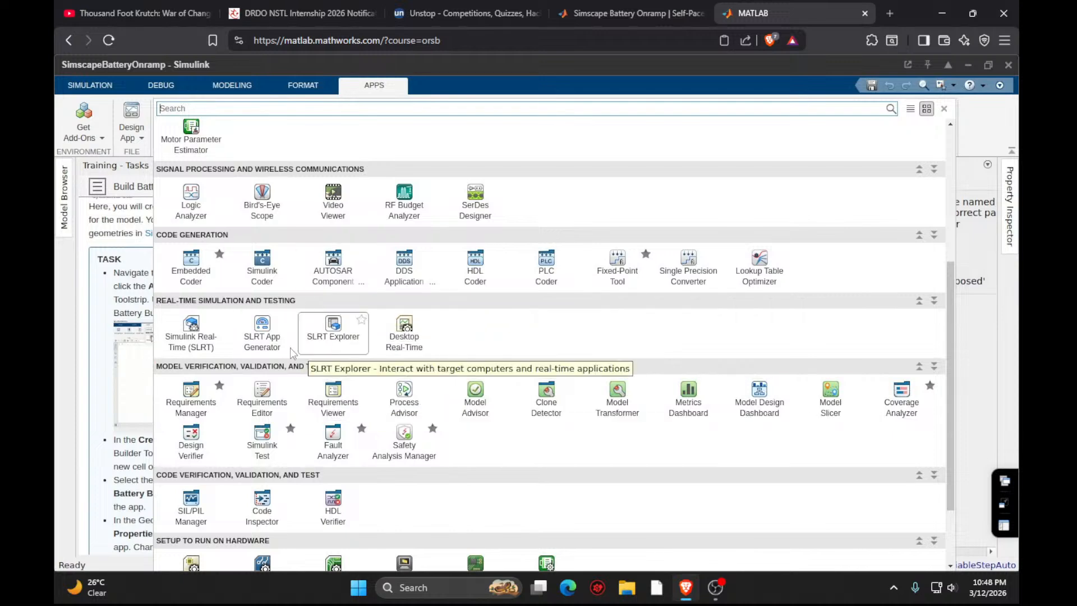
{"action": "scroll", "coordinate": [292, 352], "scroll_direction": "down", "scroll_amount": 2}
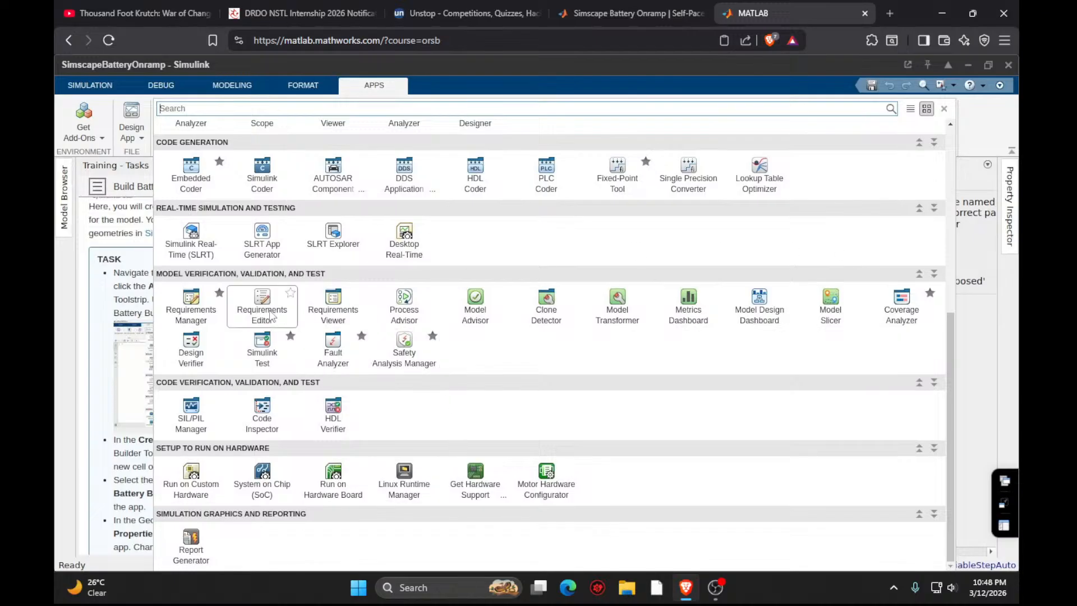
{"action": "scroll", "coordinate": [271, 316], "scroll_direction": "up", "scroll_amount": 10}
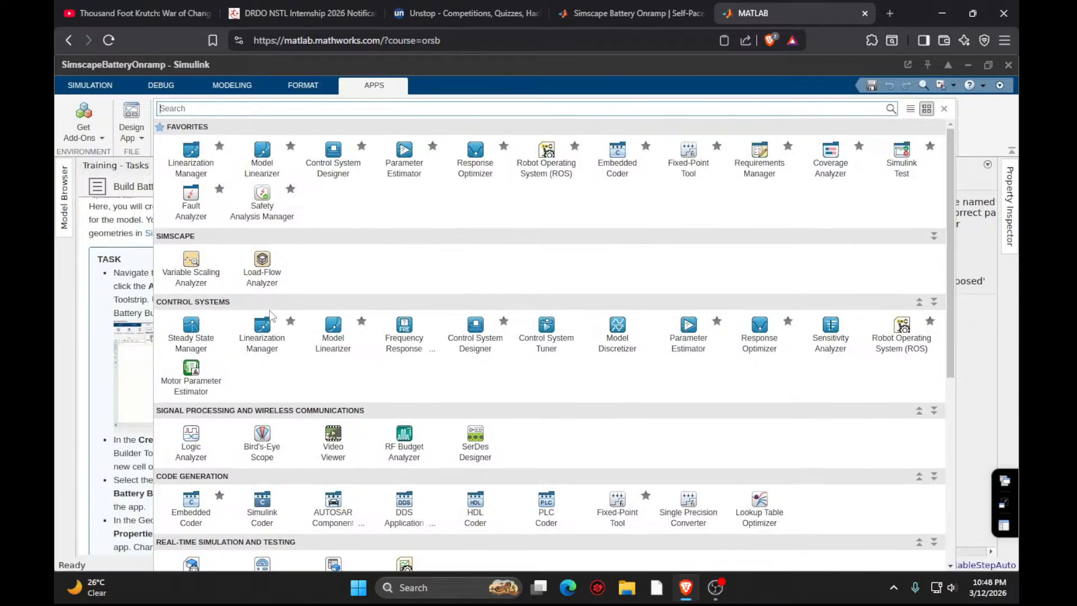
{"action": "left_click", "coordinate": [911, 108]}
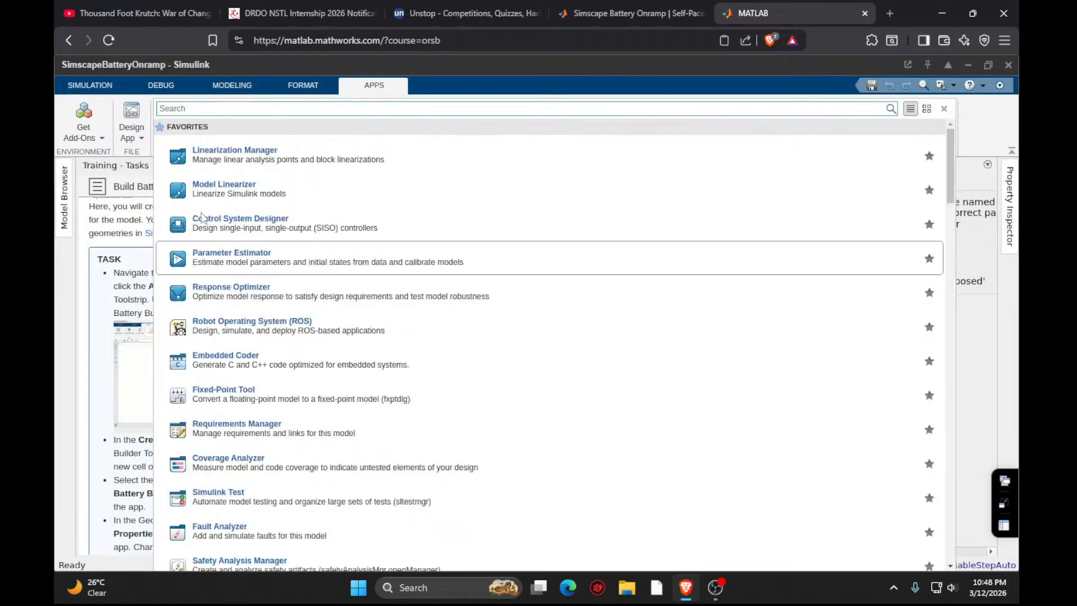
{"action": "scroll", "coordinate": [214, 334], "scroll_direction": "down", "scroll_amount": 5}
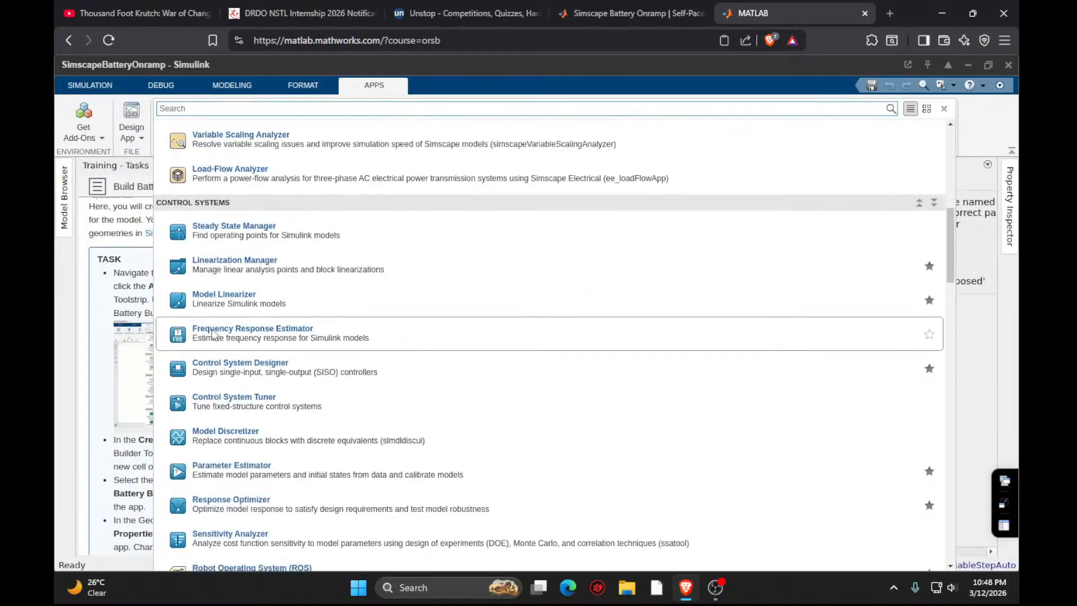
{"action": "scroll", "coordinate": [213, 335], "scroll_direction": "up", "scroll_amount": 5}
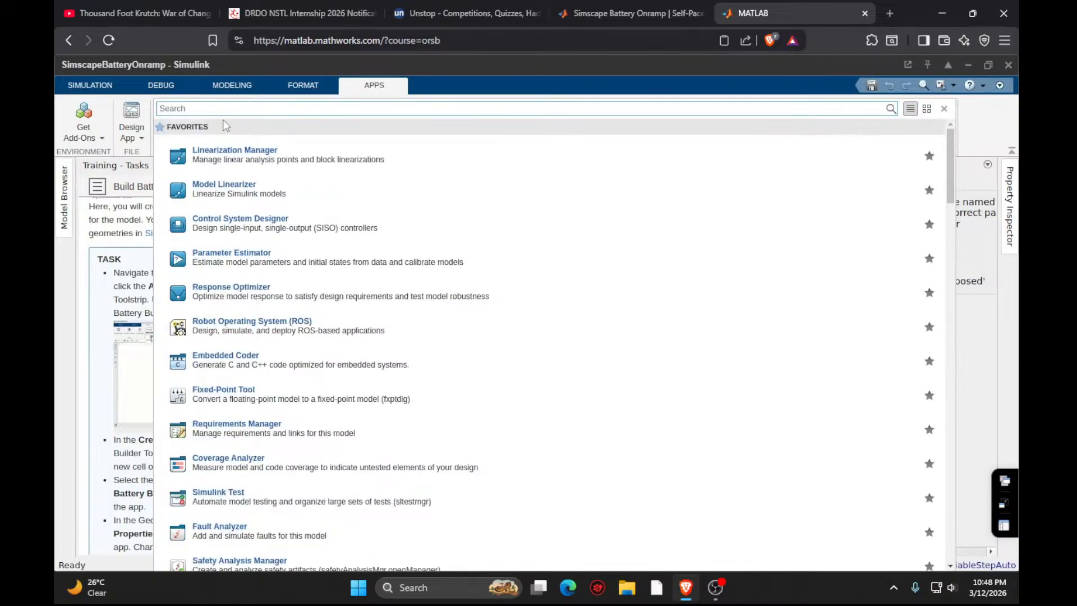
{"action": "left_click", "coordinate": [927, 108]}
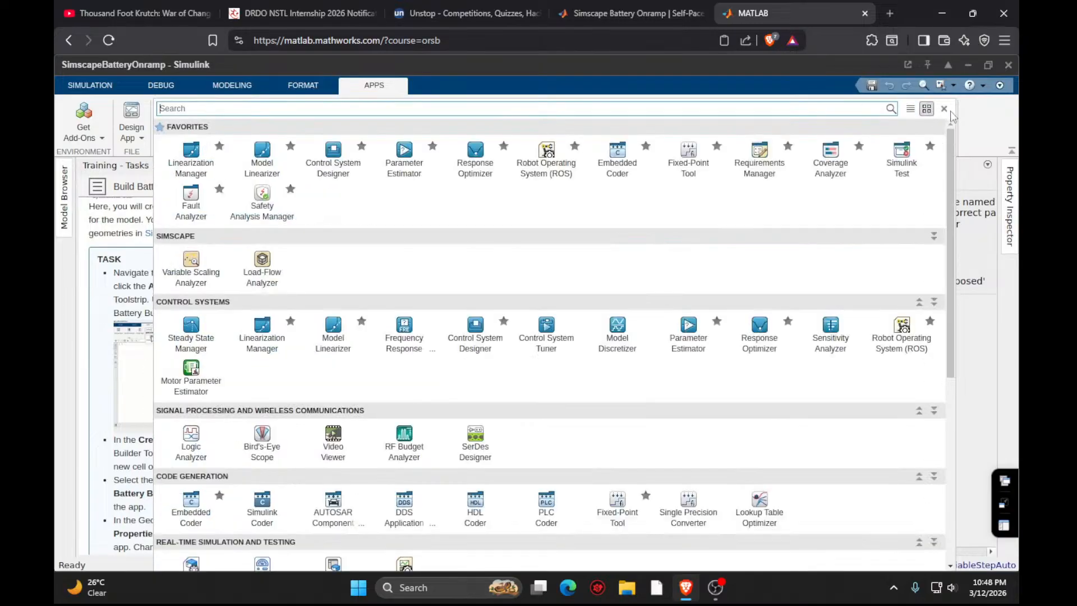
{"action": "left_click", "coordinate": [945, 108]}
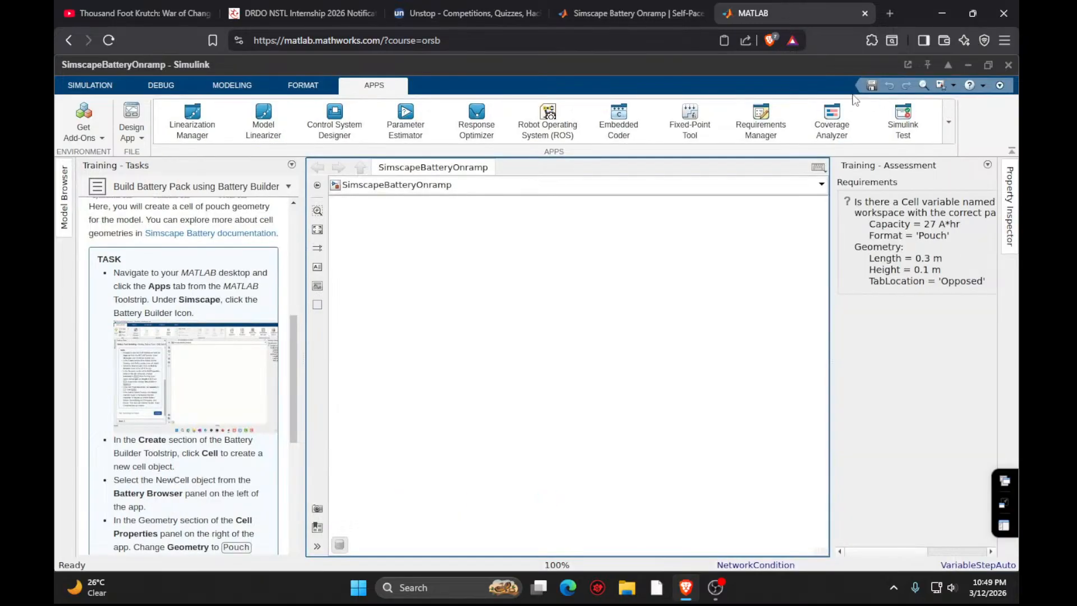
Check the Design App options and search the Simulink app gallery for "batt".
{"action": "left_click", "coordinate": [141, 139]}
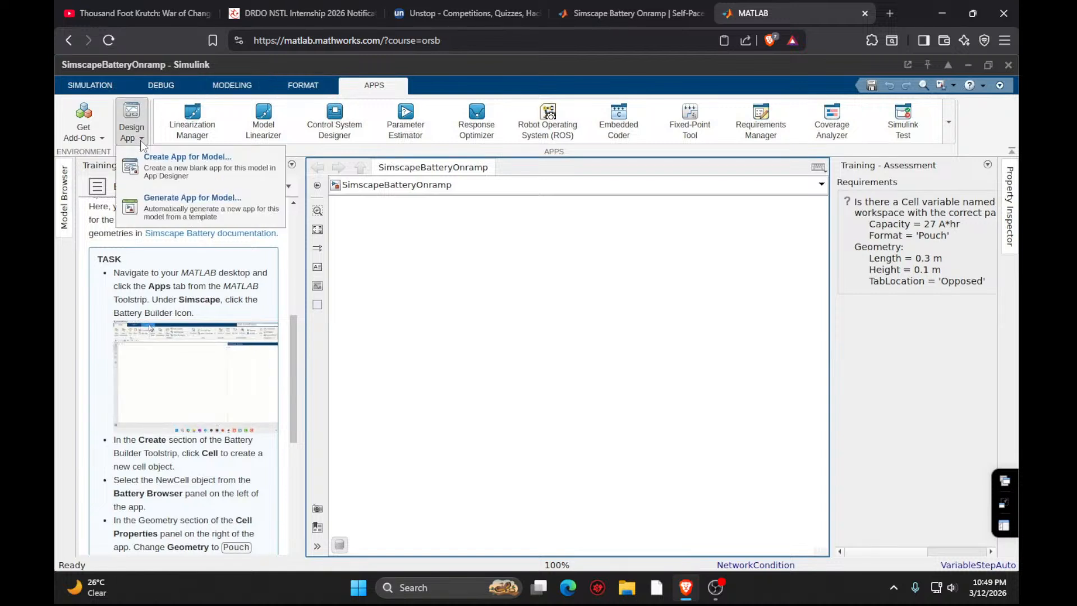
{"action": "left_click", "coordinate": [142, 145]}
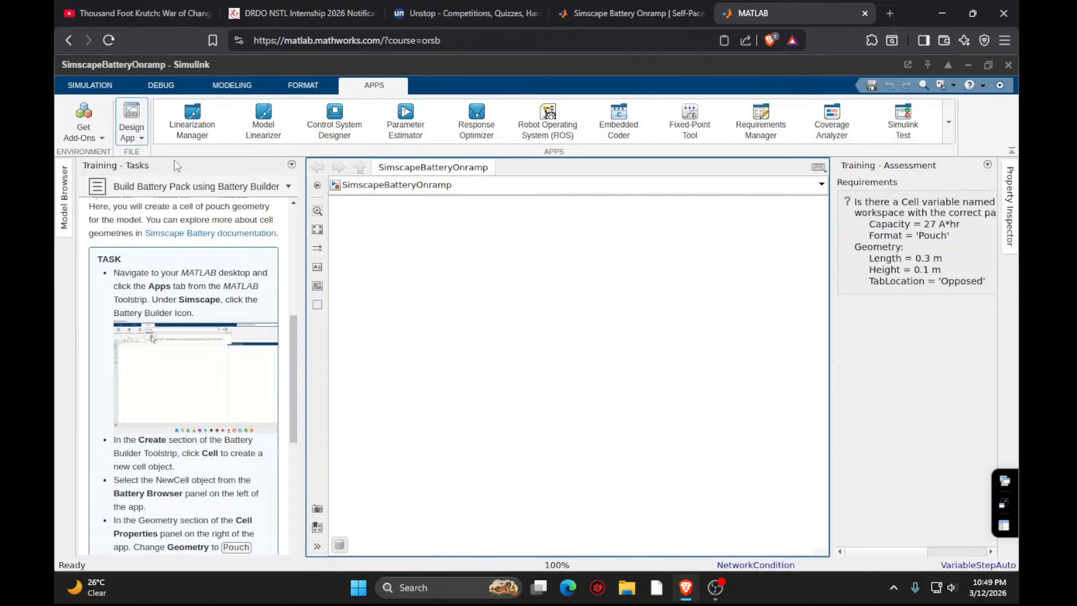
{"action": "left_click", "coordinate": [948, 123]}
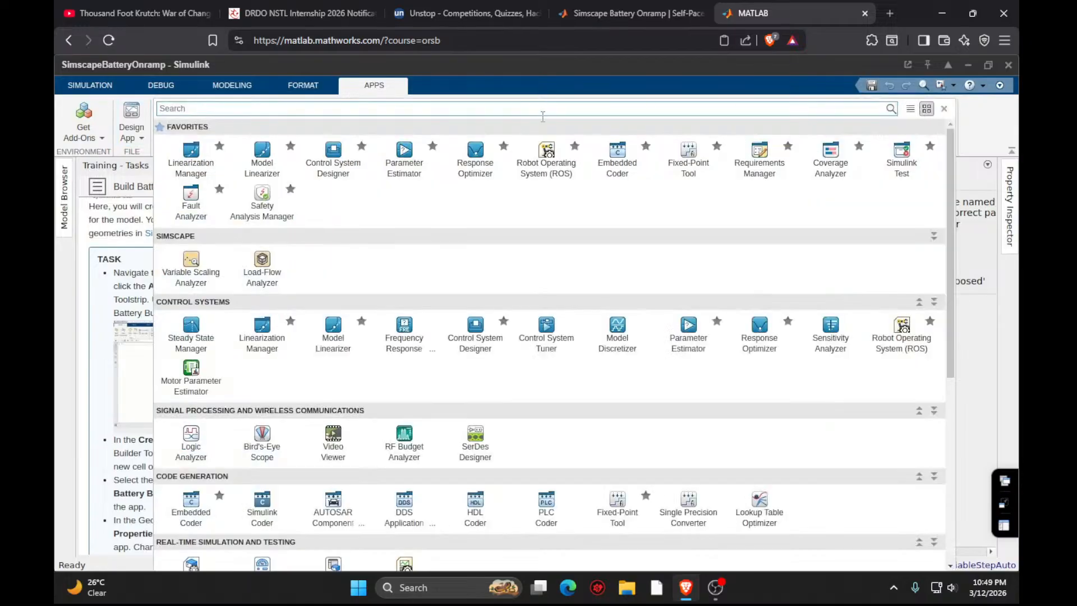
{"action": "type", "text": "batt"}
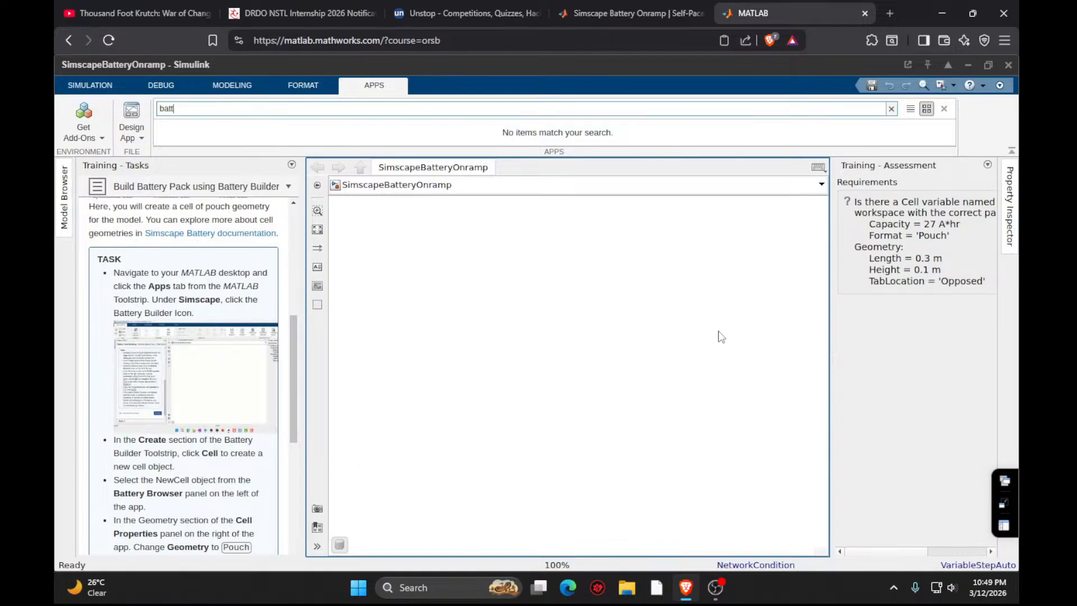
{"action": "left_click", "coordinate": [98, 86]}
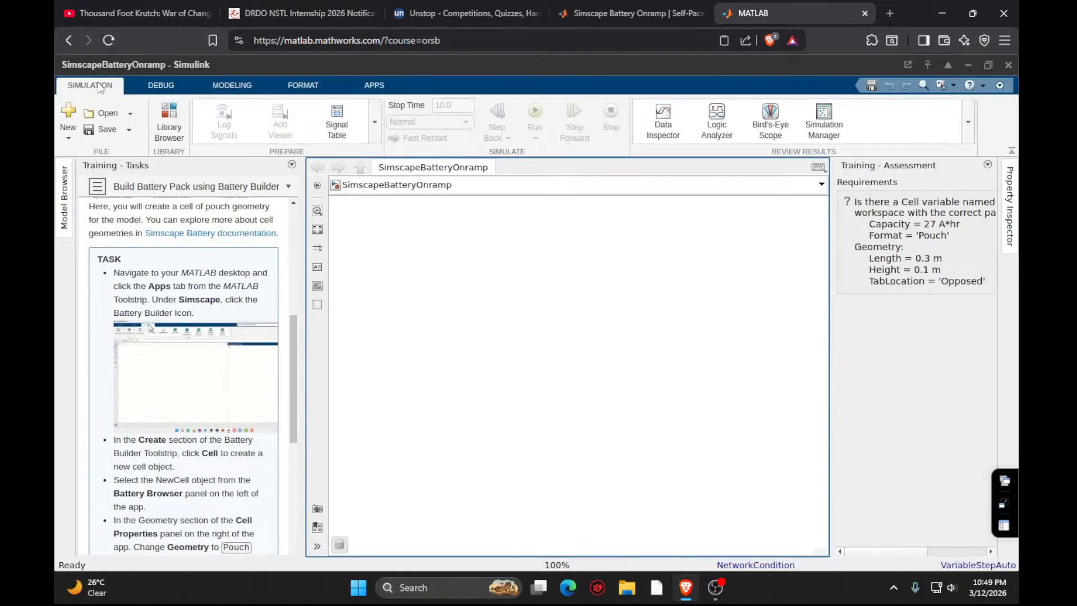
Close the Simulink training model and return to the MATLAB Online desktop in the browser.
{"action": "left_click", "coordinate": [1008, 65]}
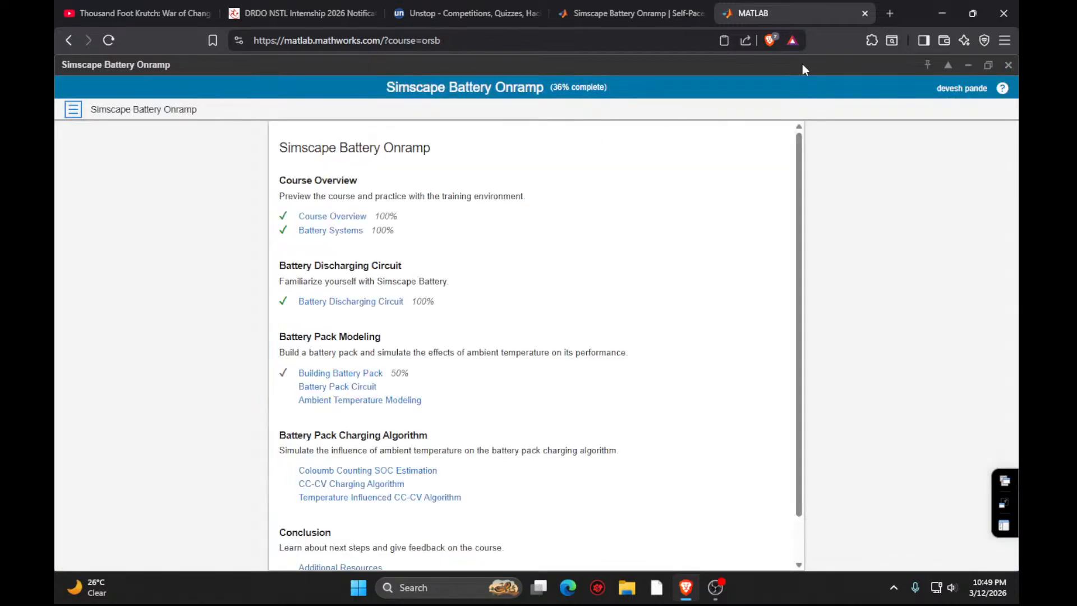
{"action": "left_click", "coordinate": [949, 10]}
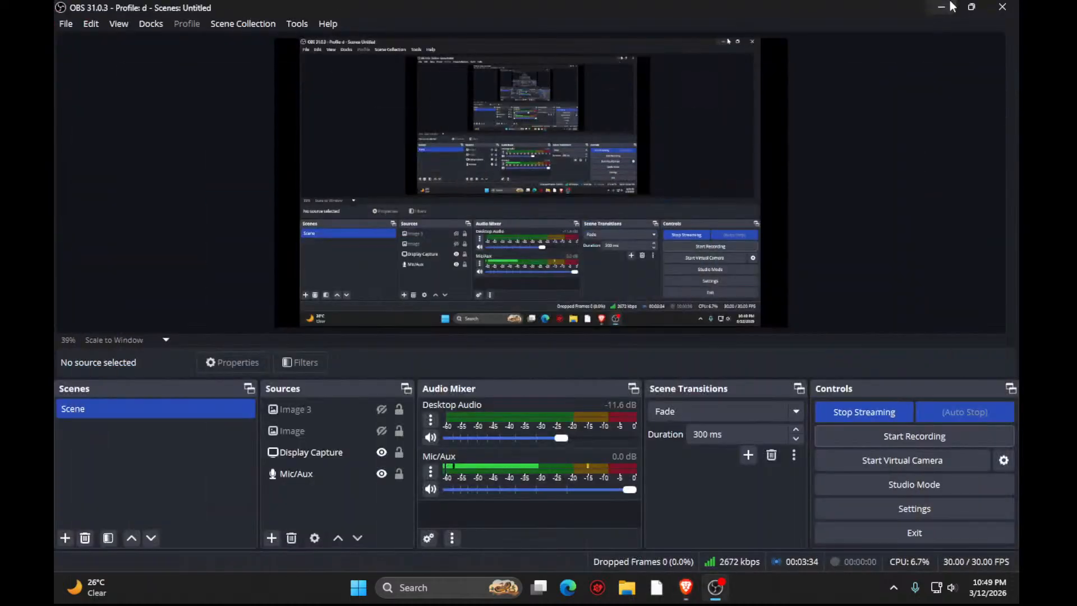
{"action": "left_click", "coordinate": [945, 10]}
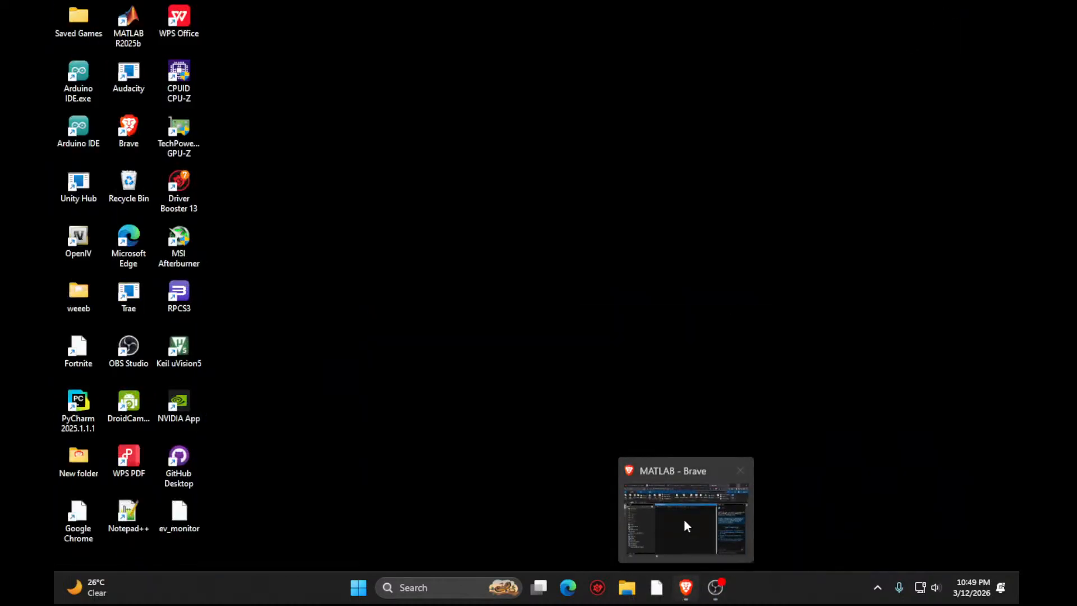
{"action": "left_click", "coordinate": [696, 594]}
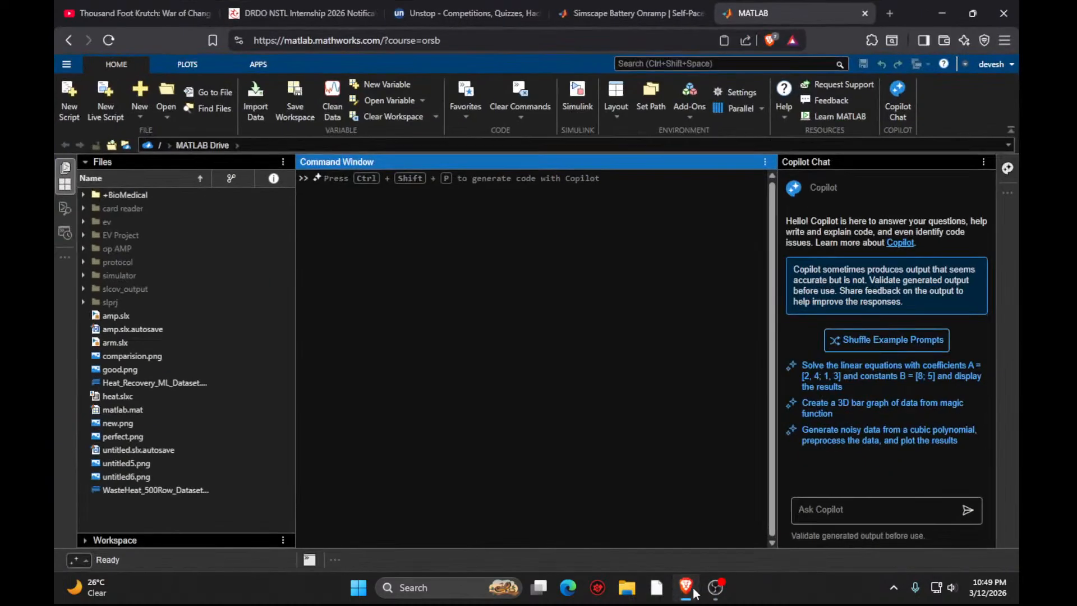
Close the browser with all its tabs and launch the installed MATLAB R2025b desktop application.
{"action": "left_click", "coordinate": [1004, 13]}
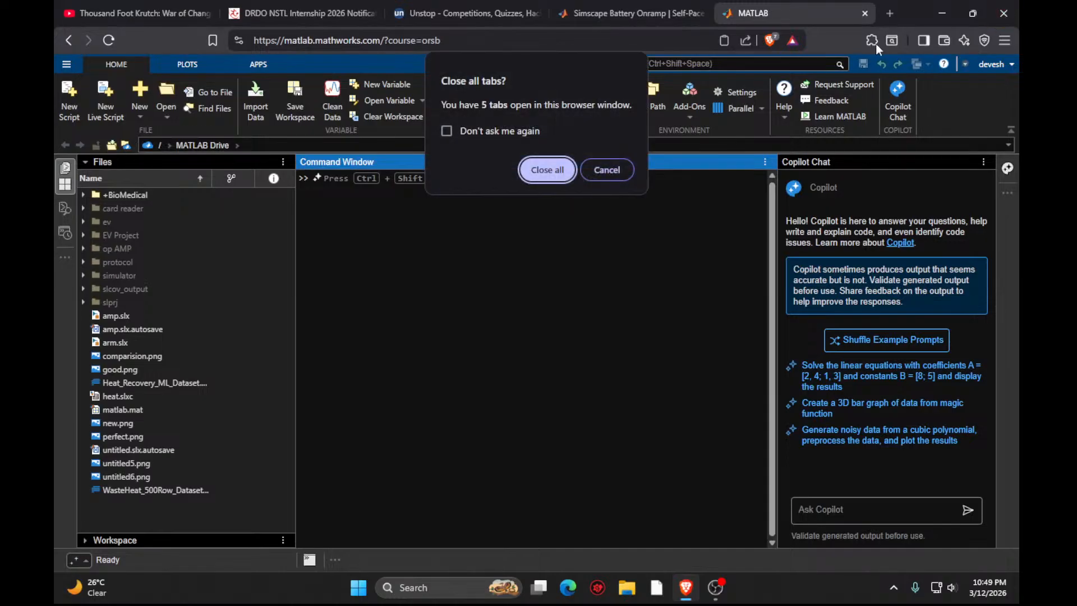
{"action": "left_click", "coordinate": [533, 175]}
{"action": "left_click", "coordinate": [611, 117]}
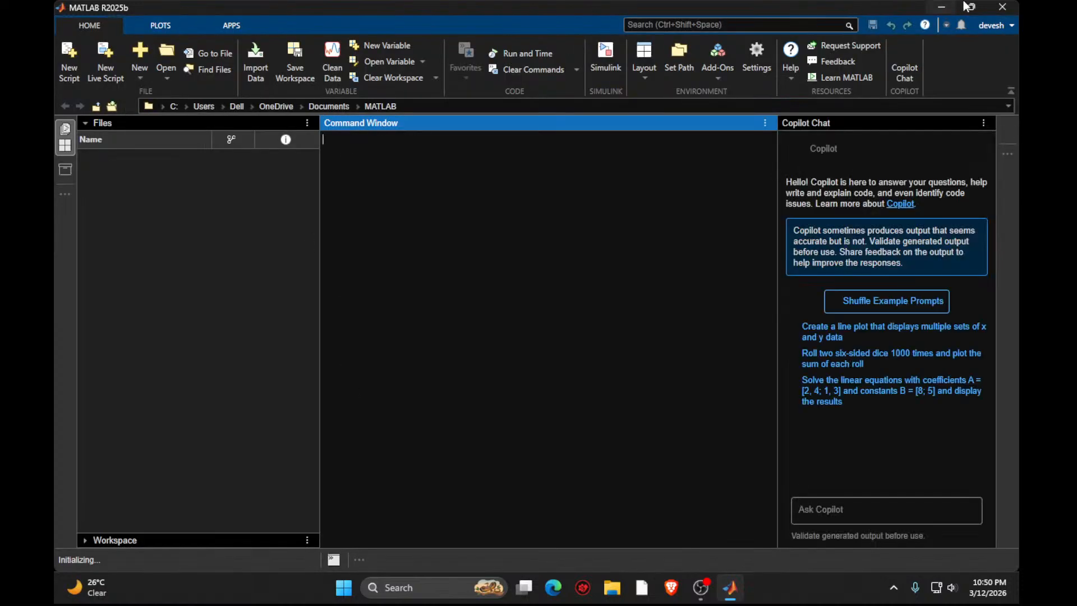
{"action": "left_click", "coordinate": [942, 7]}
{"action": "right_click", "coordinate": [680, 213]}
{"action": "left_click", "coordinate": [685, 219]}
{"action": "right_click", "coordinate": [697, 233]}
{"action": "left_click", "coordinate": [722, 274]}
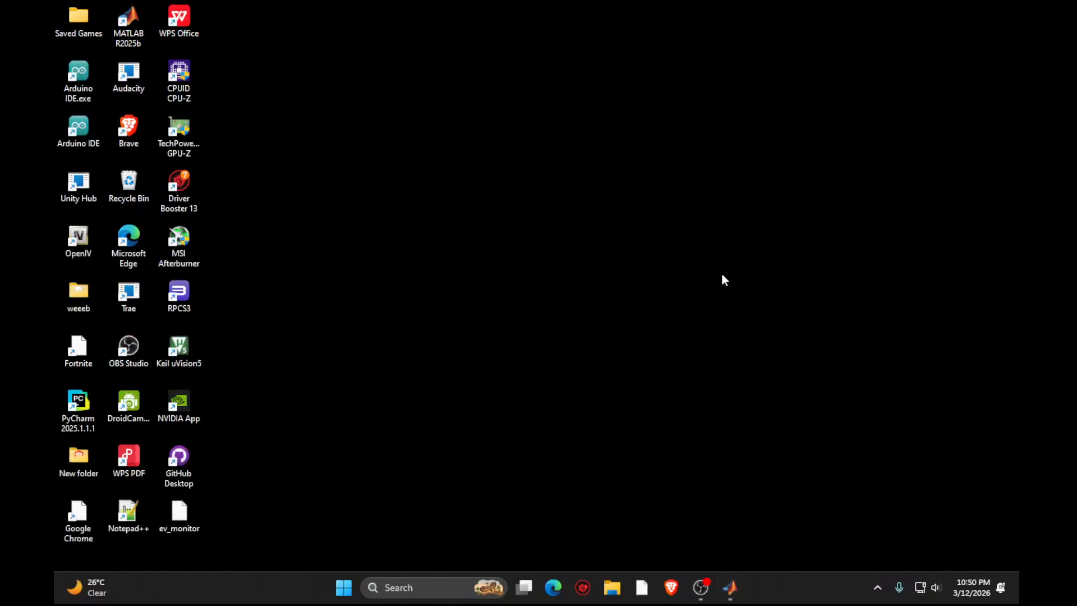
{"action": "right_click", "coordinate": [722, 239]}
{"action": "left_click", "coordinate": [749, 294]}
{"action": "right_click", "coordinate": [750, 238]}
{"action": "left_click", "coordinate": [779, 296]}
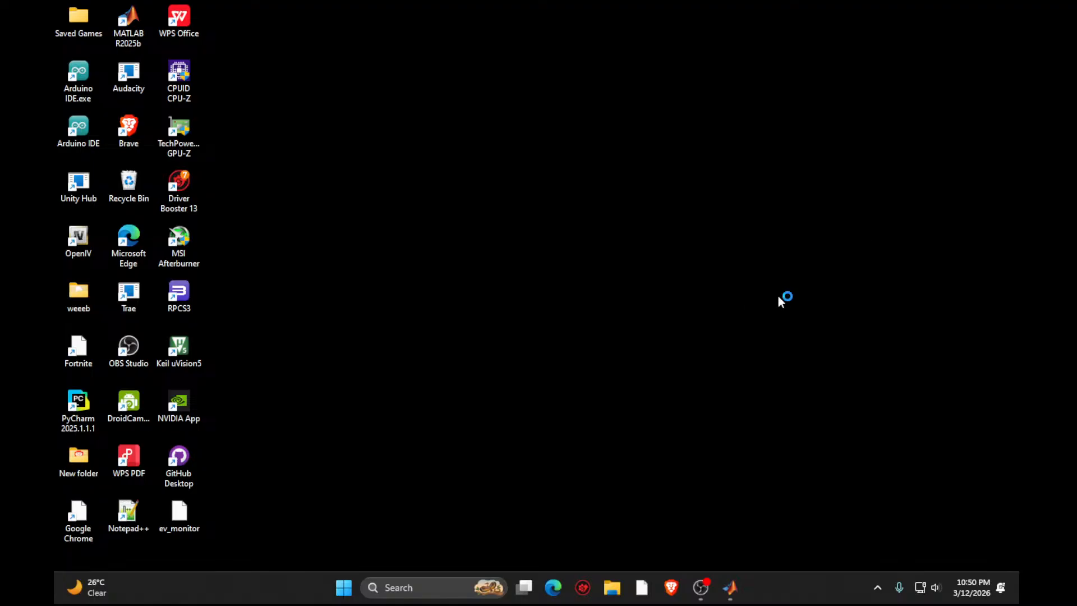
{"action": "right_click", "coordinate": [808, 294]}
{"action": "left_click", "coordinate": [836, 295]}
{"action": "right_click", "coordinate": [856, 296]}
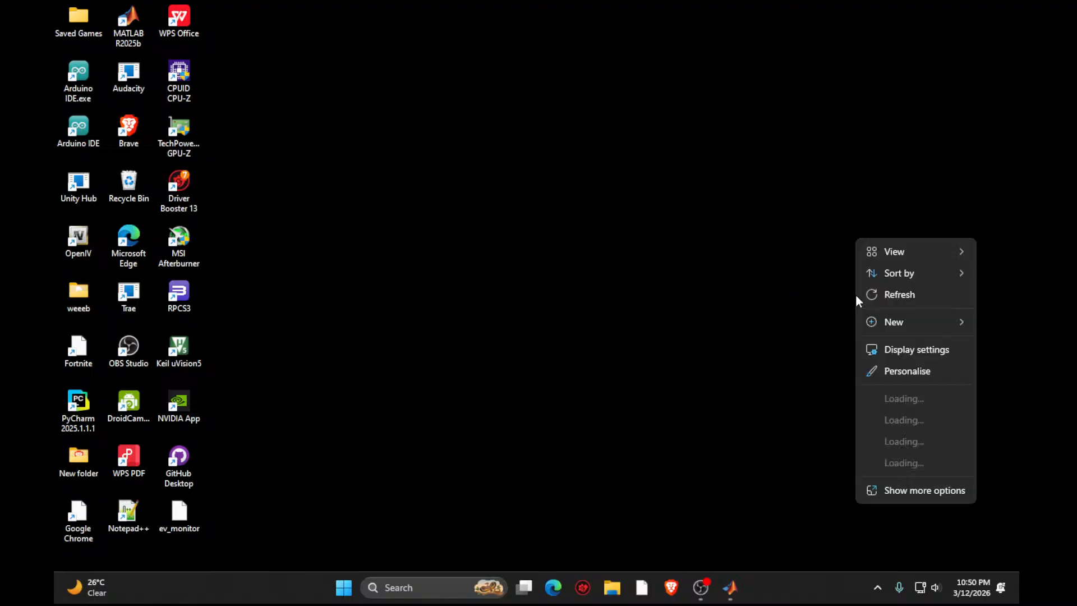
{"action": "left_click", "coordinate": [887, 294]}
{"action": "right_click", "coordinate": [886, 292]}
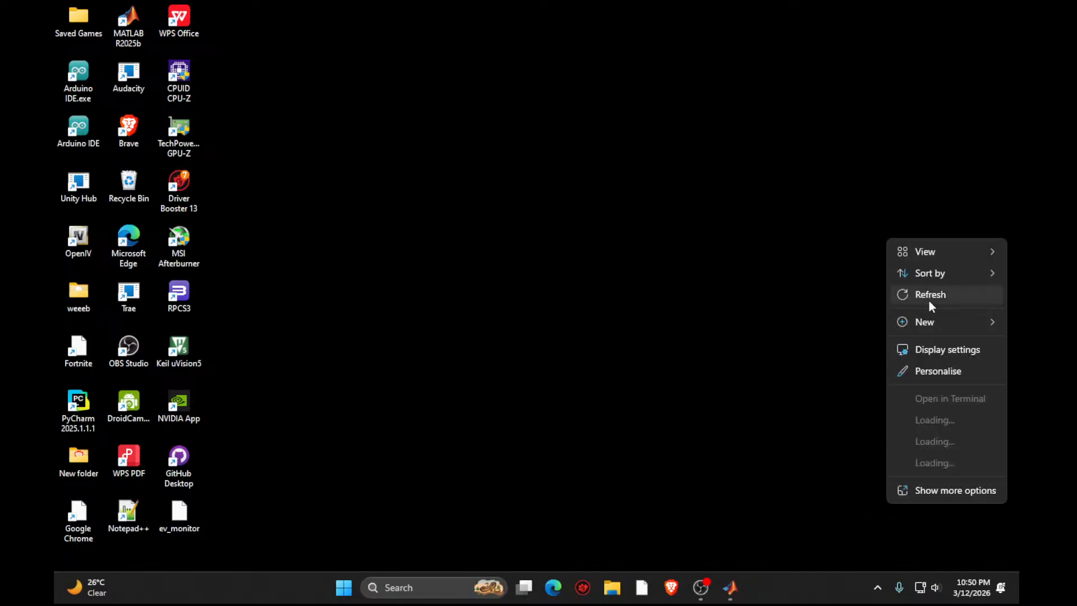
{"action": "left_click", "coordinate": [929, 301]}
Bring up the MATLAB R2025b desktop and look through its full app gallery for Battery Builder.
{"action": "left_click", "coordinate": [729, 586]}
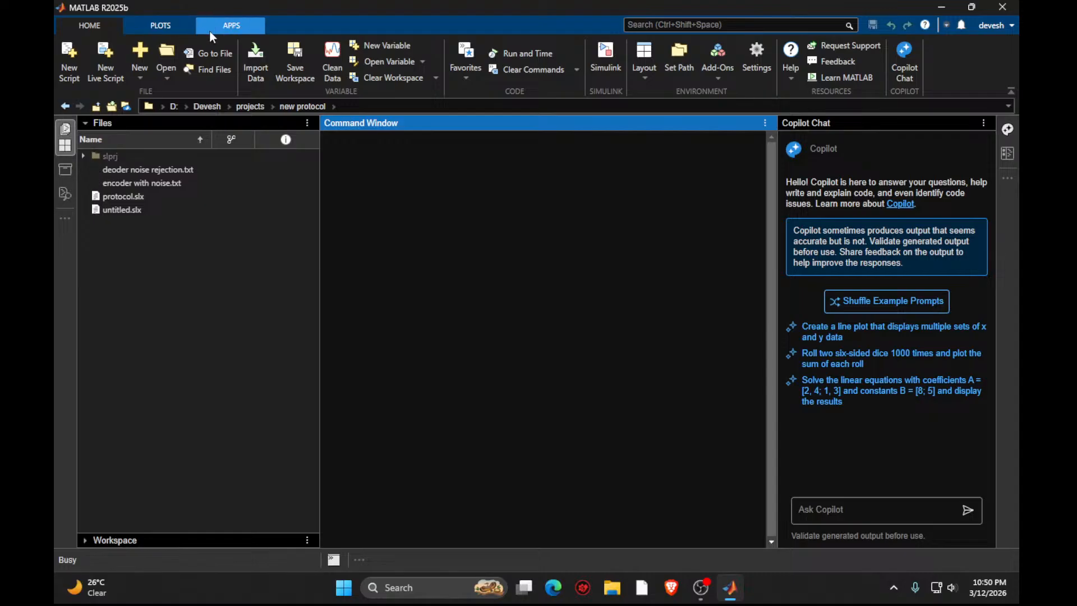
{"action": "left_click", "coordinate": [224, 27]}
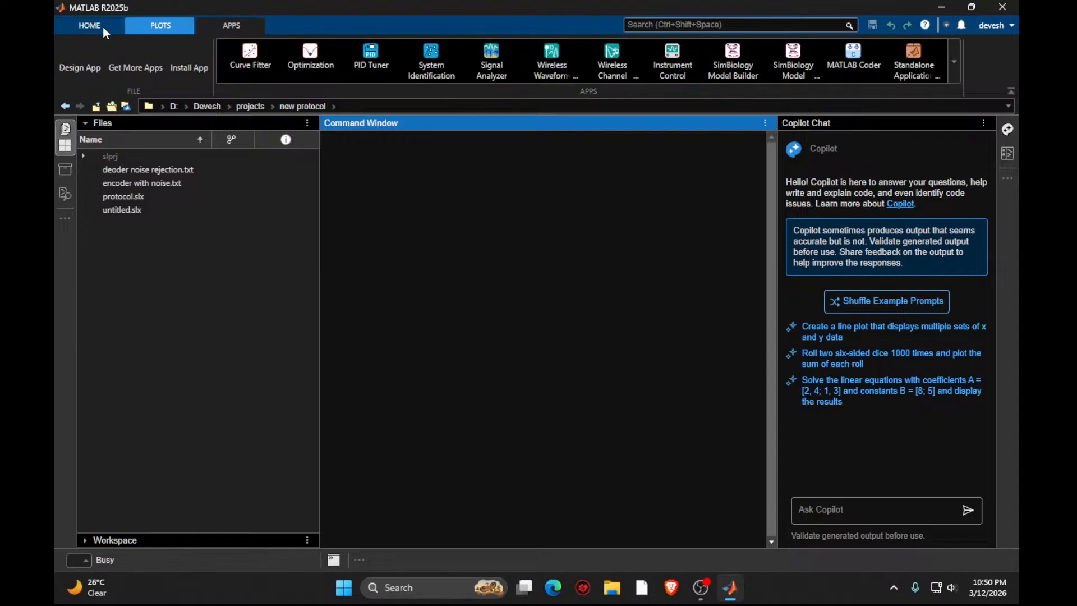
{"action": "left_click", "coordinate": [85, 31]}
{"action": "left_click", "coordinate": [233, 30]}
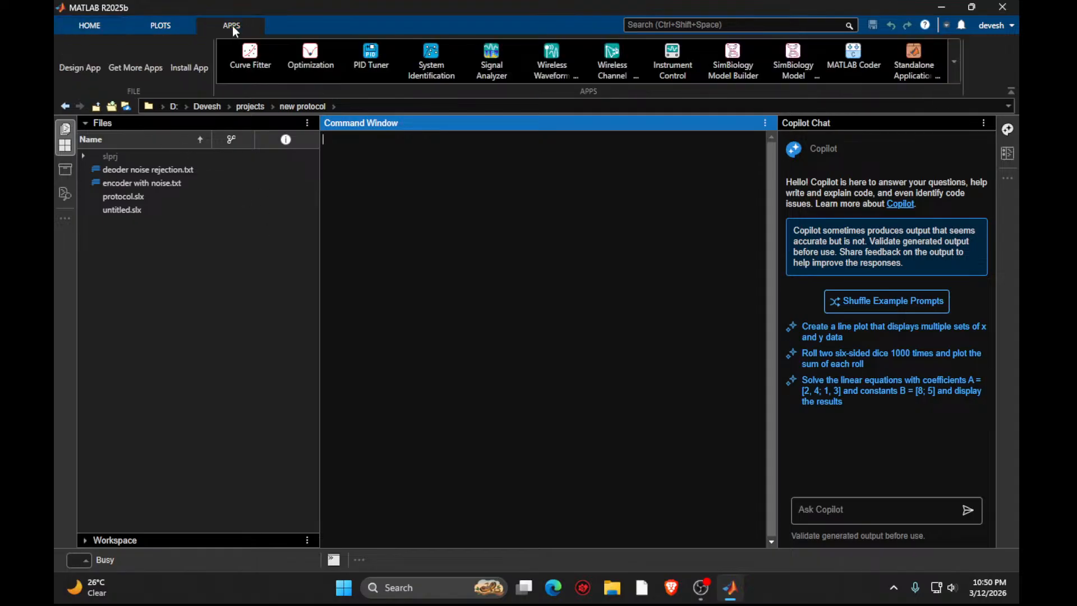
{"action": "left_click", "coordinate": [955, 59]}
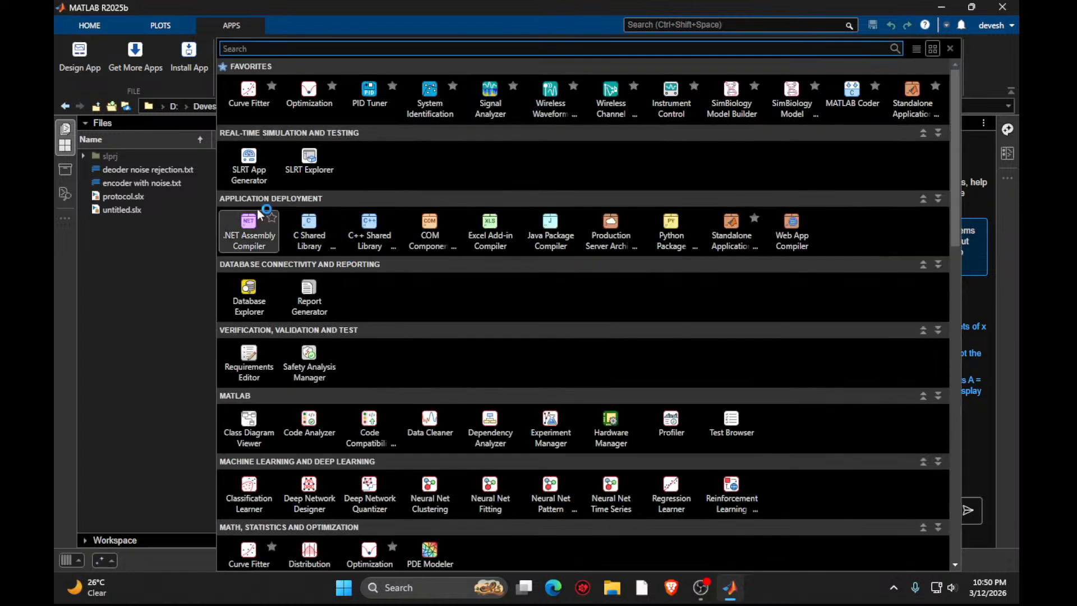
{"action": "scroll", "coordinate": [248, 421], "scroll_direction": "down", "scroll_amount": 4}
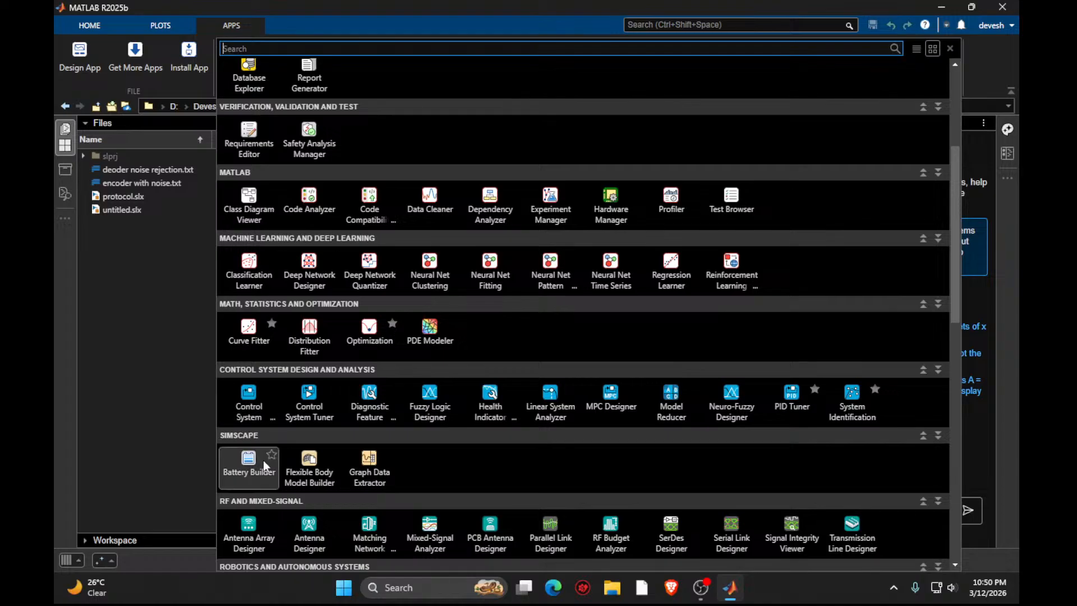
{"action": "left_click", "coordinate": [954, 50]}
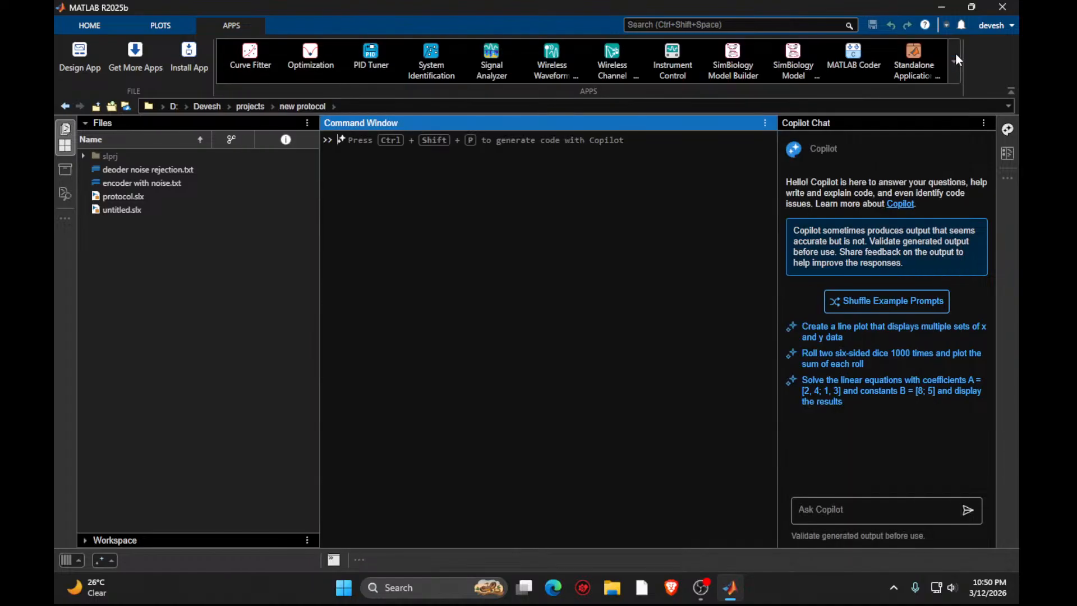
Launch Simulink from the MATLAB desktop and show the learning courses on its start page.
{"action": "left_click", "coordinate": [93, 27]}
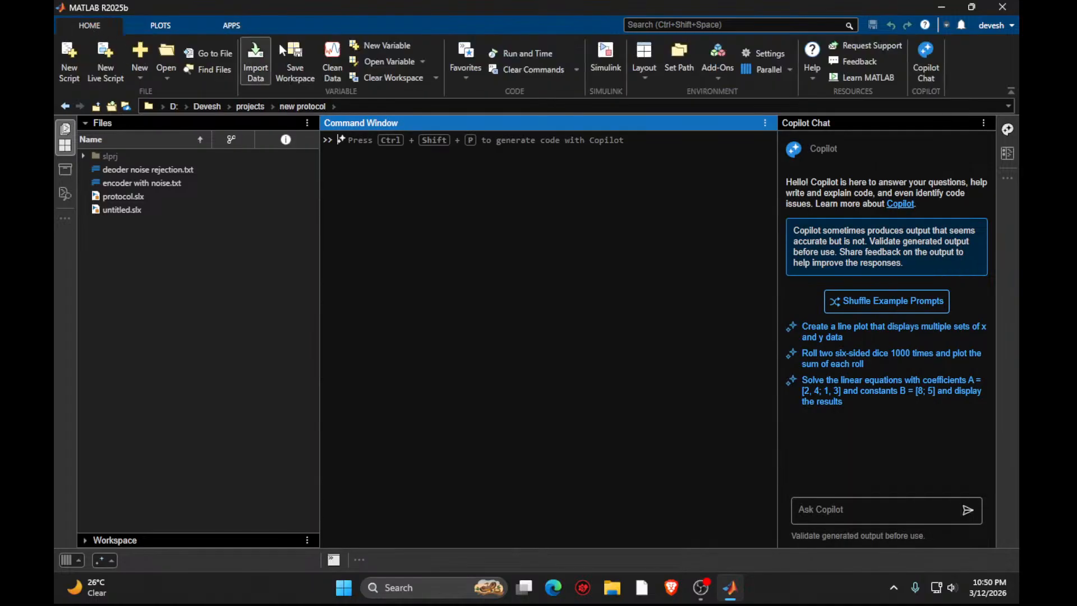
{"action": "left_click", "coordinate": [620, 54]}
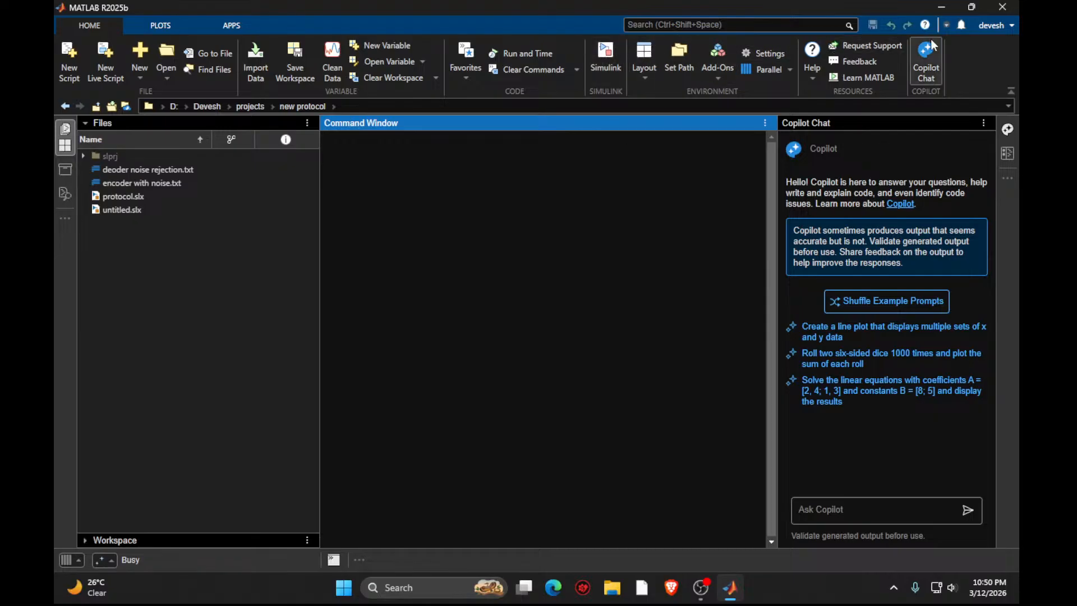
{"action": "left_click", "coordinate": [941, 8]}
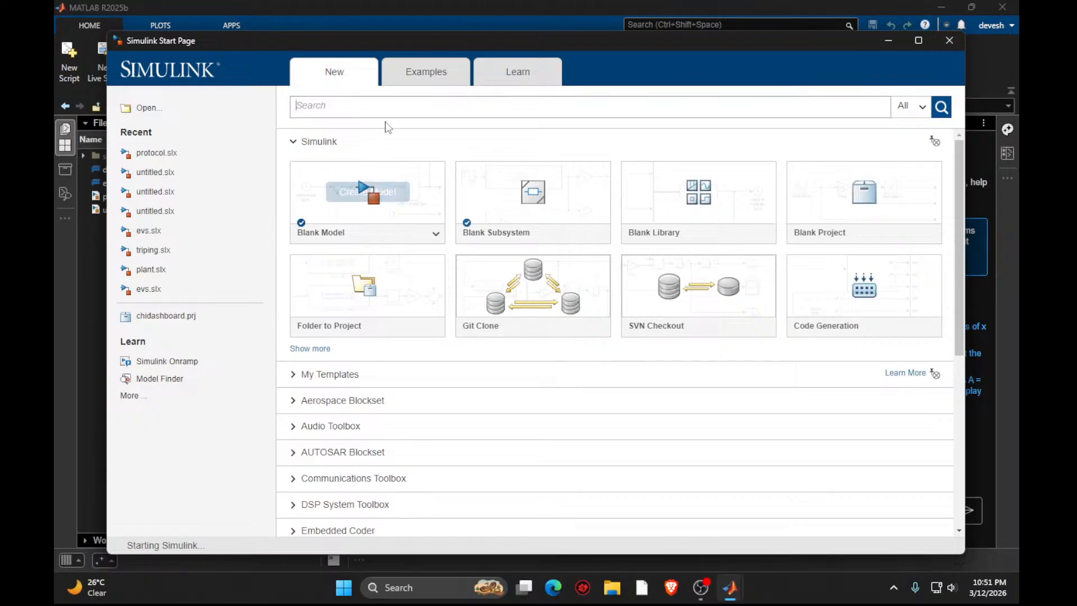
{"action": "left_click", "coordinate": [527, 75]}
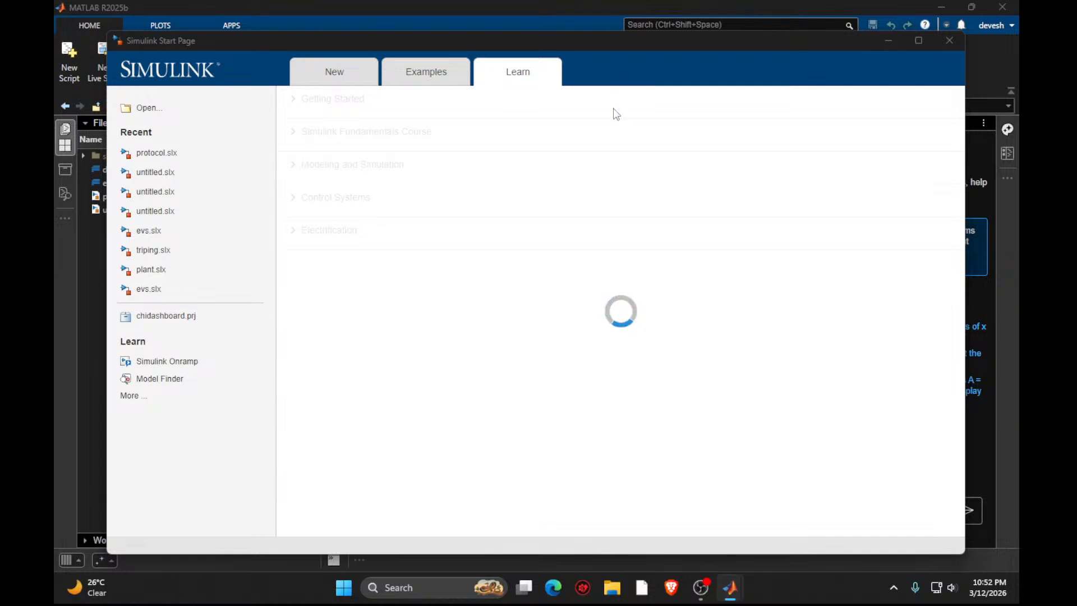
{"action": "left_click", "coordinate": [886, 39]}
{"action": "left_click", "coordinate": [942, 6]}
{"action": "right_click", "coordinate": [508, 180]}
{"action": "left_click", "coordinate": [544, 223]}
{"action": "right_click", "coordinate": [544, 222]}
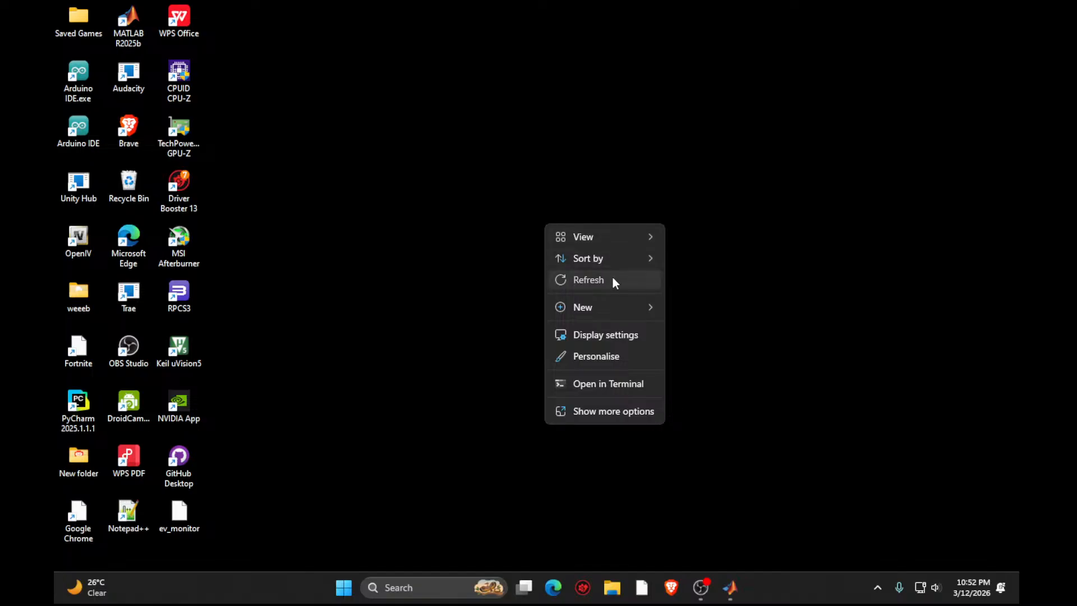
{"action": "left_click", "coordinate": [612, 281]}
{"action": "right_click", "coordinate": [613, 239]}
{"action": "left_click", "coordinate": [643, 293]}
{"action": "right_click", "coordinate": [641, 287]}
{"action": "left_click", "coordinate": [672, 291]}
{"action": "right_click", "coordinate": [679, 290]}
{"action": "left_click", "coordinate": [735, 291]}
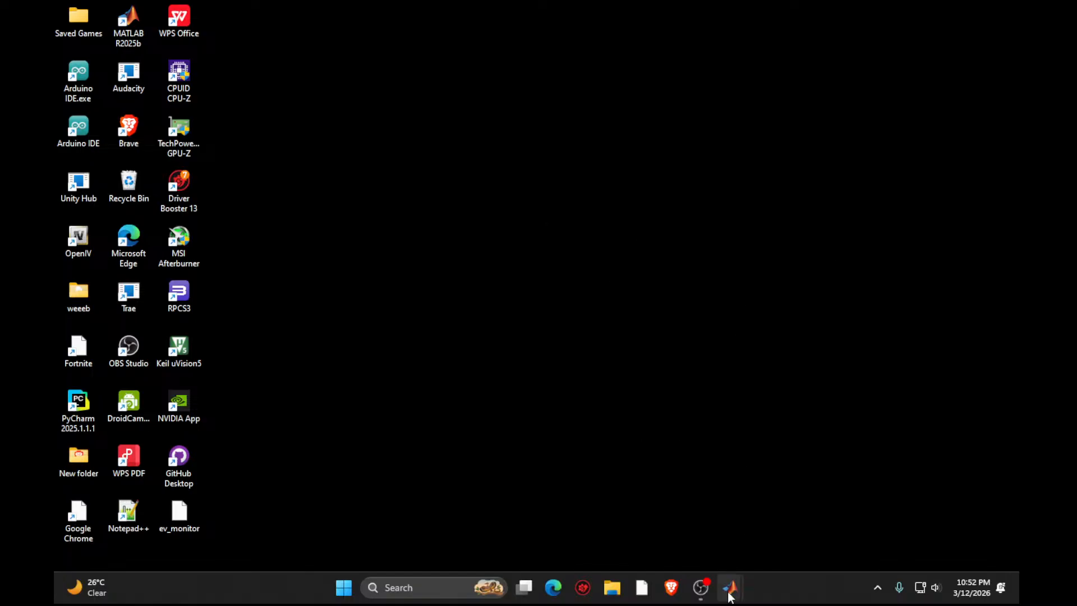
Return to the Simulink Start Page and launch the Simscape Battery Onramp course.
{"action": "mouse_move", "coordinate": [730, 587]}
{"action": "left_click", "coordinate": [803, 505]}
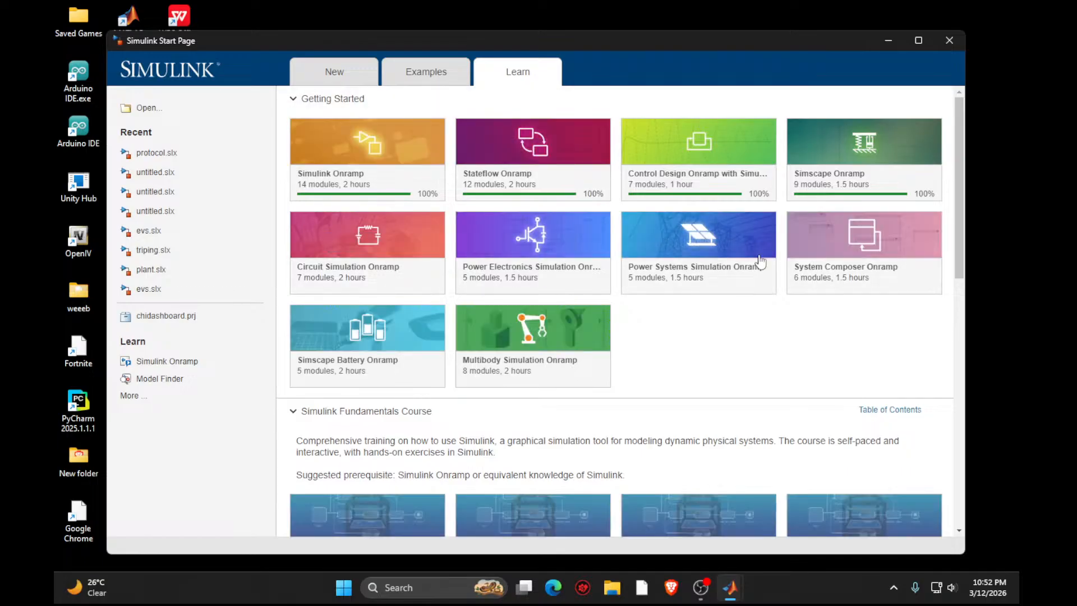
{"action": "left_click", "coordinate": [367, 335]}
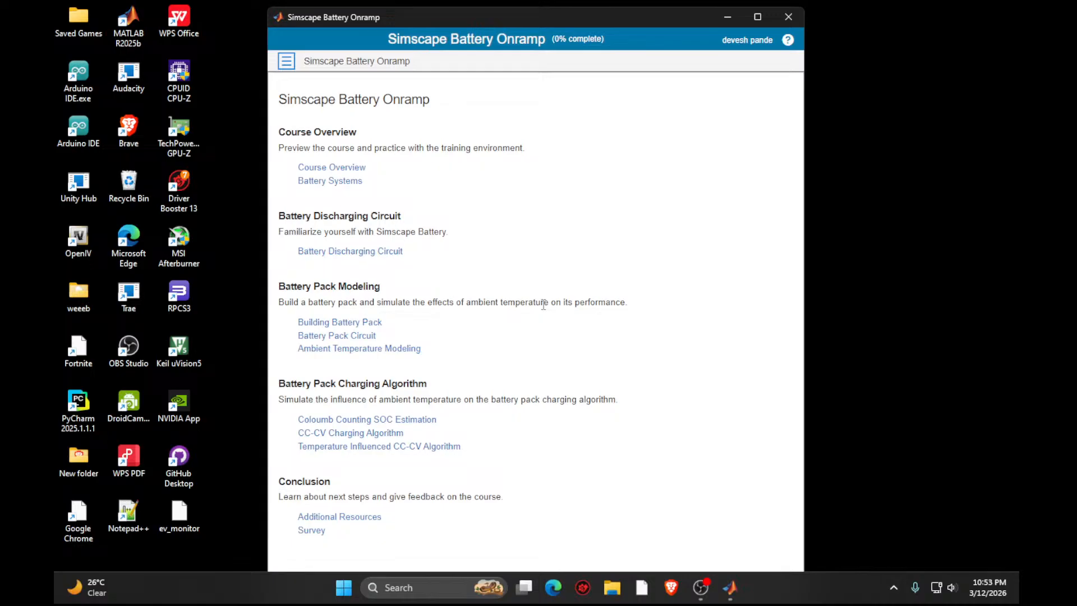
Open the Building Battery Pack lesson, advance to the Build Battery Pack using Battery Builder tasks, and maximize the training model.
{"action": "left_click", "coordinate": [299, 323]}
{"action": "left_click", "coordinate": [566, 568]}
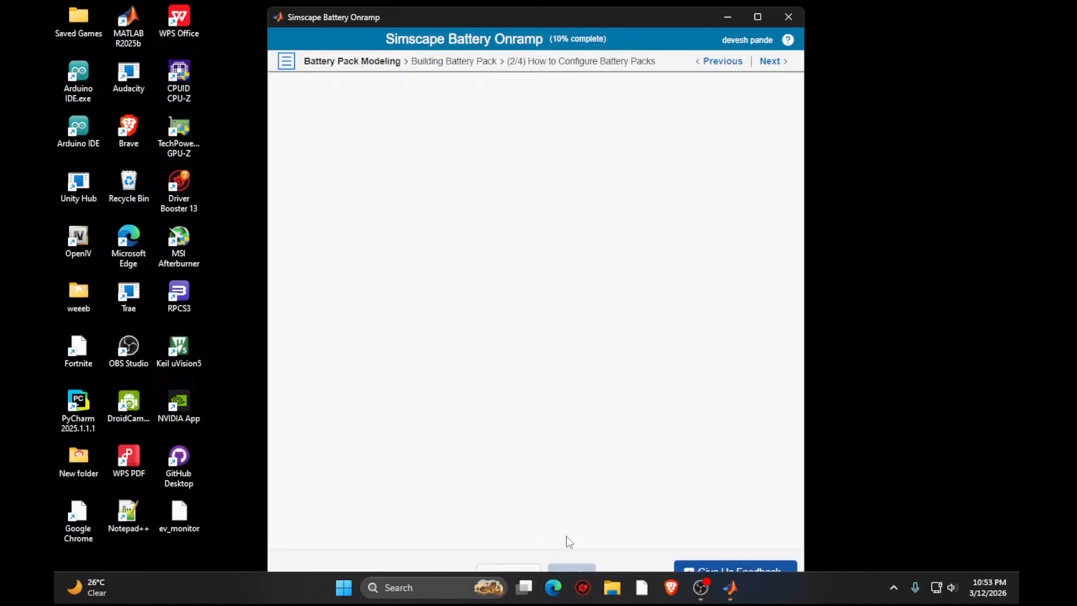
{"action": "left_click", "coordinate": [758, 17]}
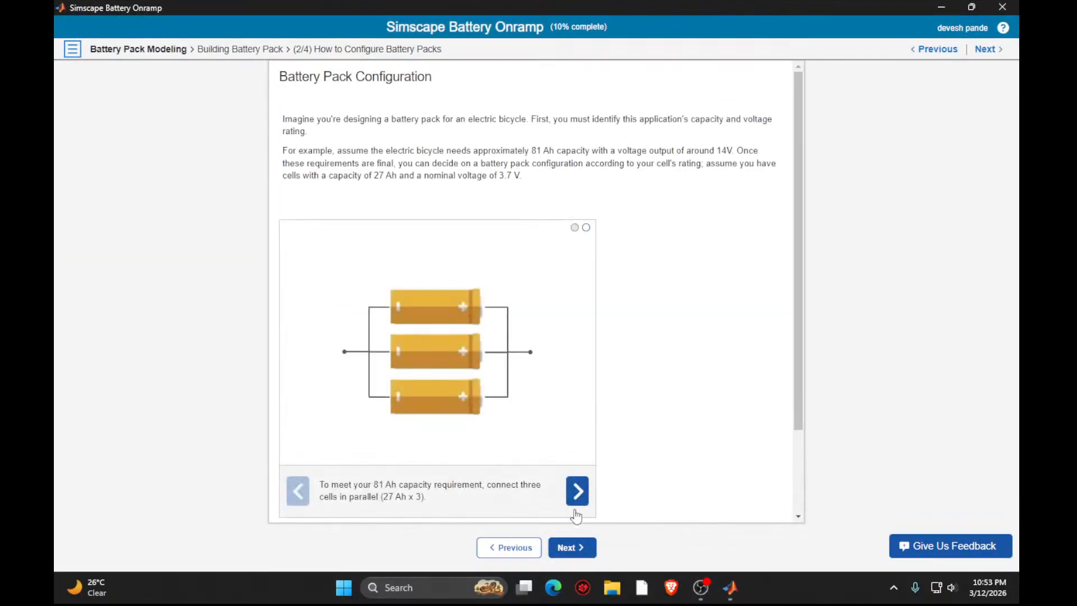
{"action": "left_click", "coordinate": [566, 548]}
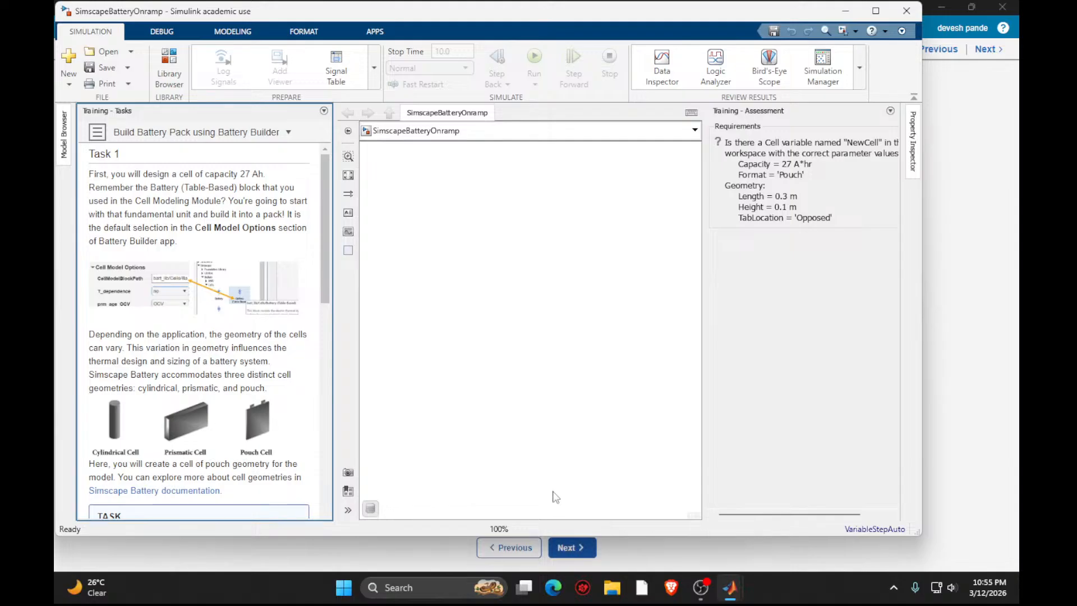
{"action": "left_click", "coordinate": [874, 11]}
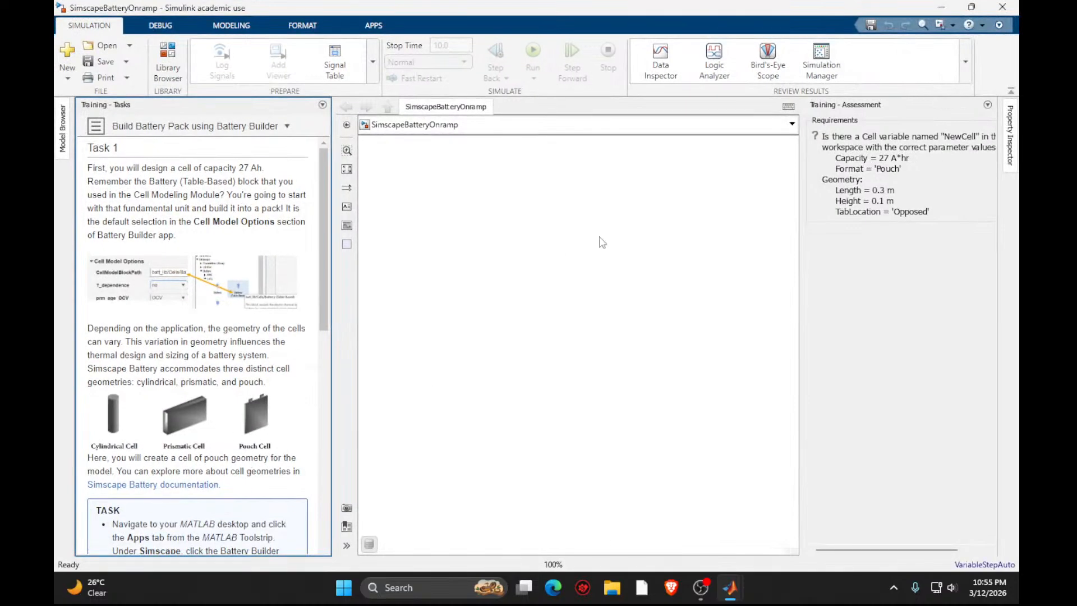
Read the Task 1 instructions and look for Battery Builder in the Simulink app gallery, including a search for "ba".
{"action": "scroll", "coordinate": [133, 432], "scroll_direction": "down", "scroll_amount": 3}
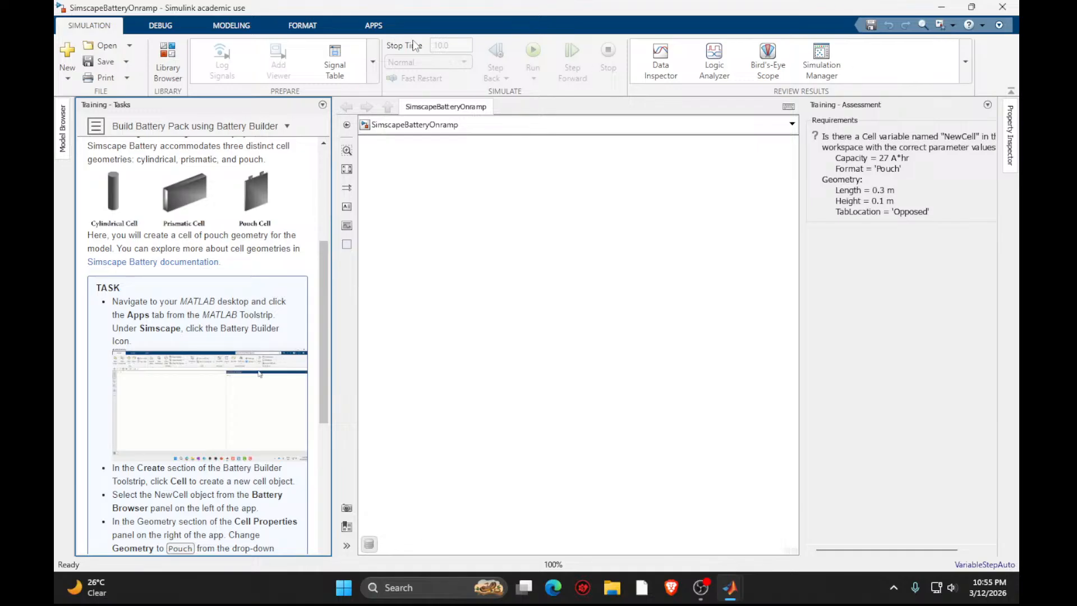
{"action": "left_click", "coordinate": [375, 27]}
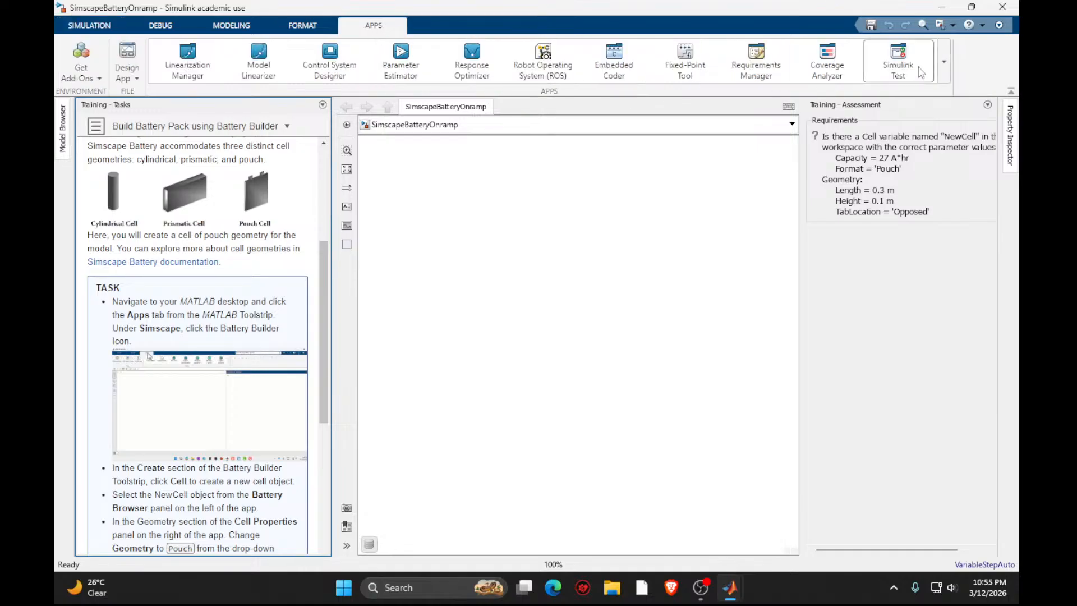
{"action": "left_click", "coordinate": [944, 61]}
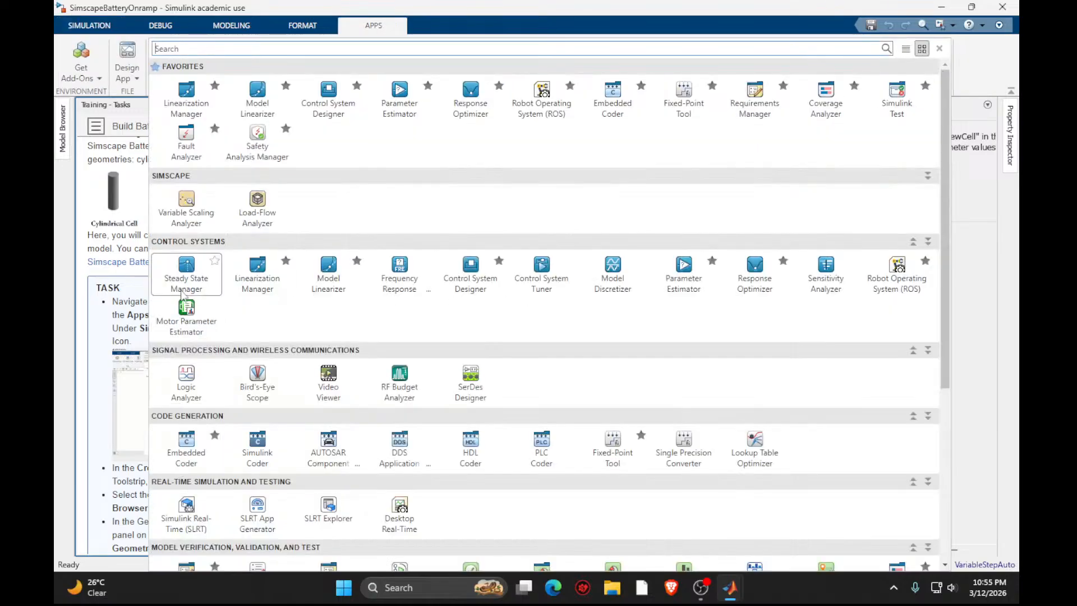
{"action": "scroll", "coordinate": [196, 531], "scroll_direction": "down", "scroll_amount": 2}
{"action": "scroll", "coordinate": [195, 530], "scroll_direction": "down", "scroll_amount": 3}
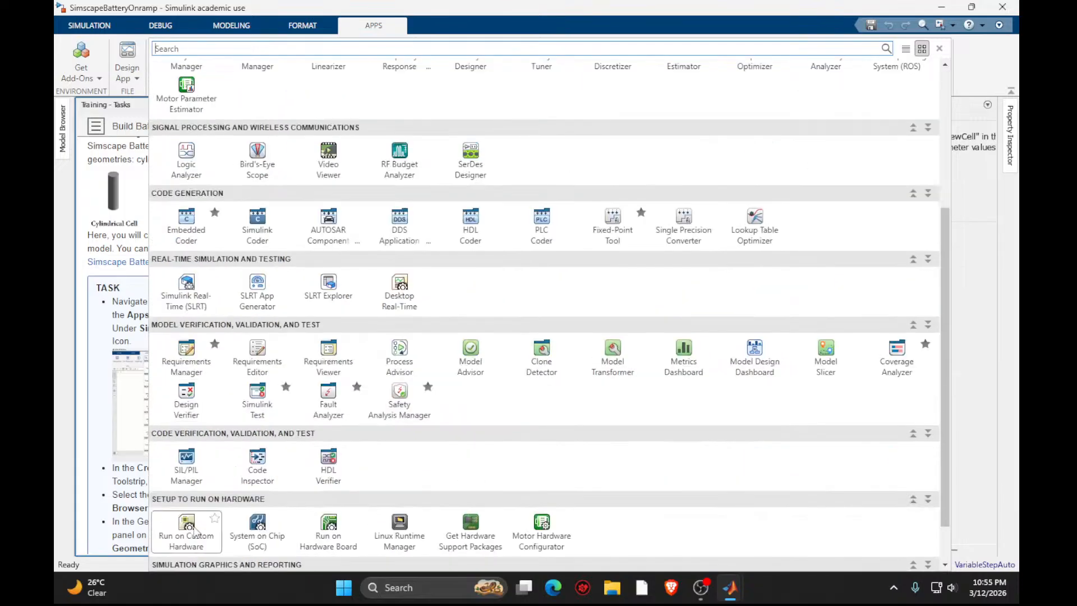
{"action": "scroll", "coordinate": [207, 336], "scroll_direction": "up", "scroll_amount": 5}
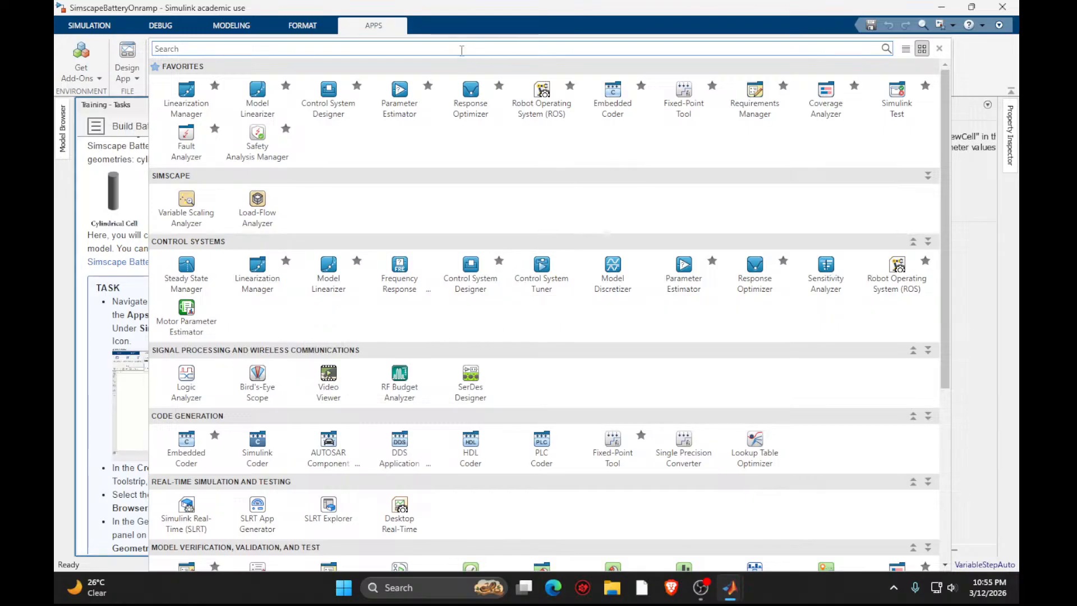
{"action": "left_click", "coordinate": [480, 53]}
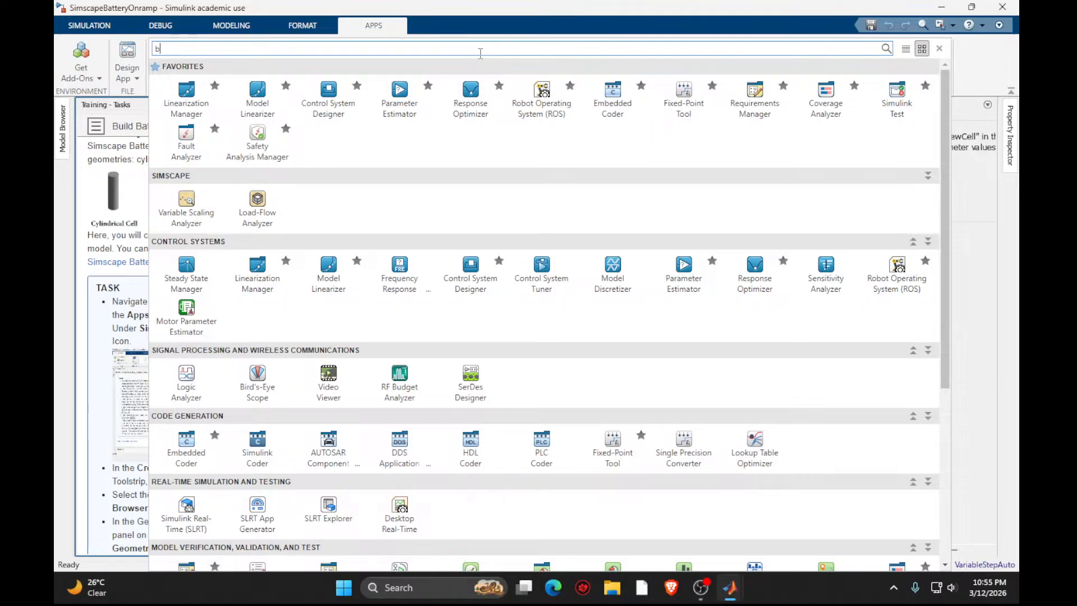
{"action": "type", "text": "ba"}
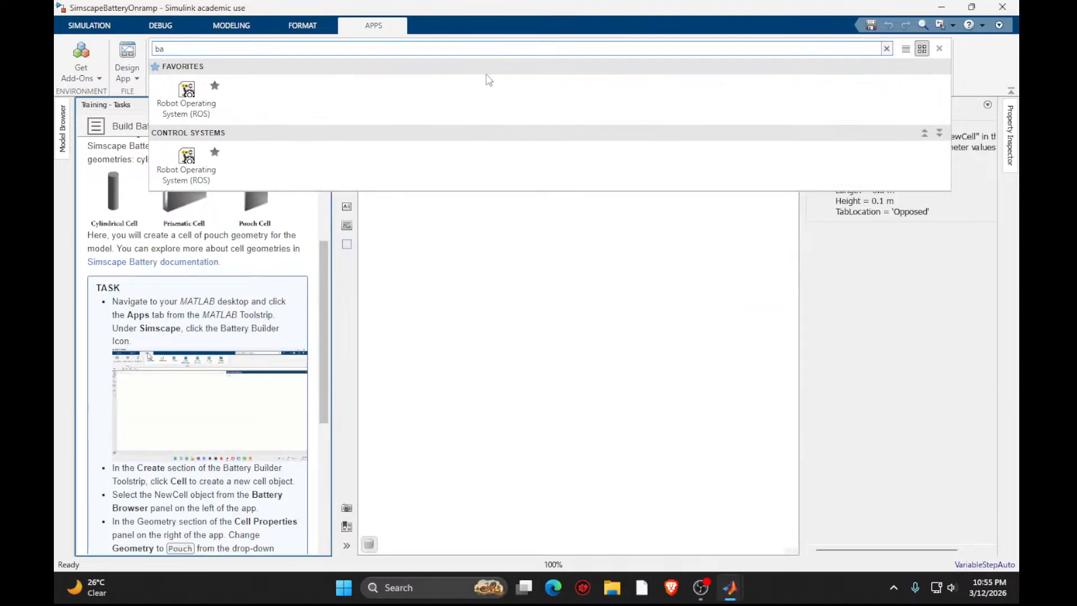
{"action": "key", "text": "BackSpace"}
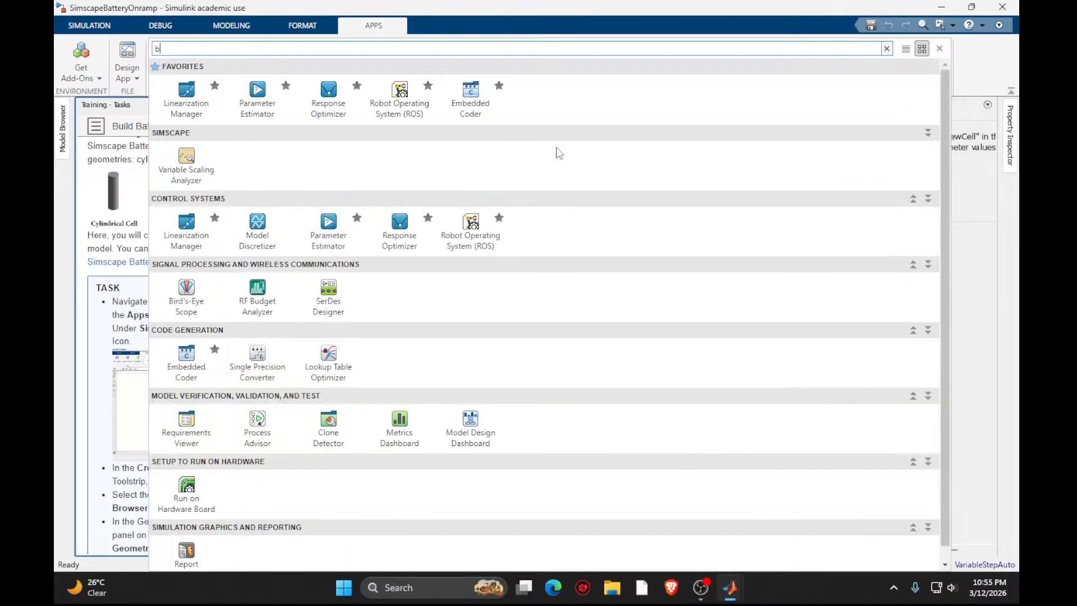
{"action": "key", "text": "BackSpace"}
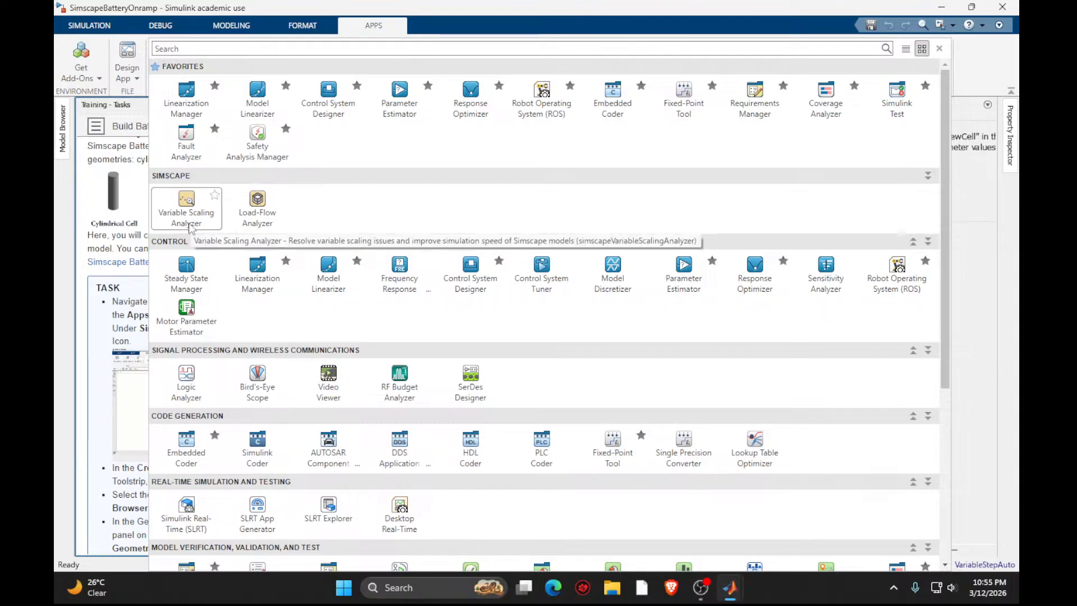
Switch to the MATLAB desktop and locate Battery Builder under Simscape in its app gallery, closing the gallery without launching it.
{"action": "mouse_move", "coordinate": [735, 589]}
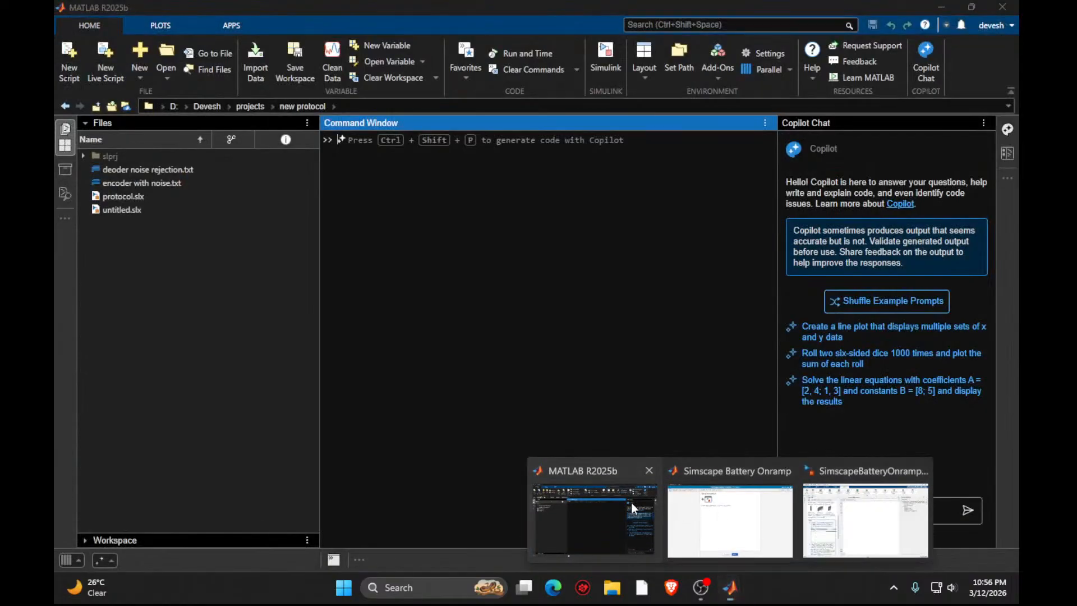
{"action": "left_click", "coordinate": [631, 503]}
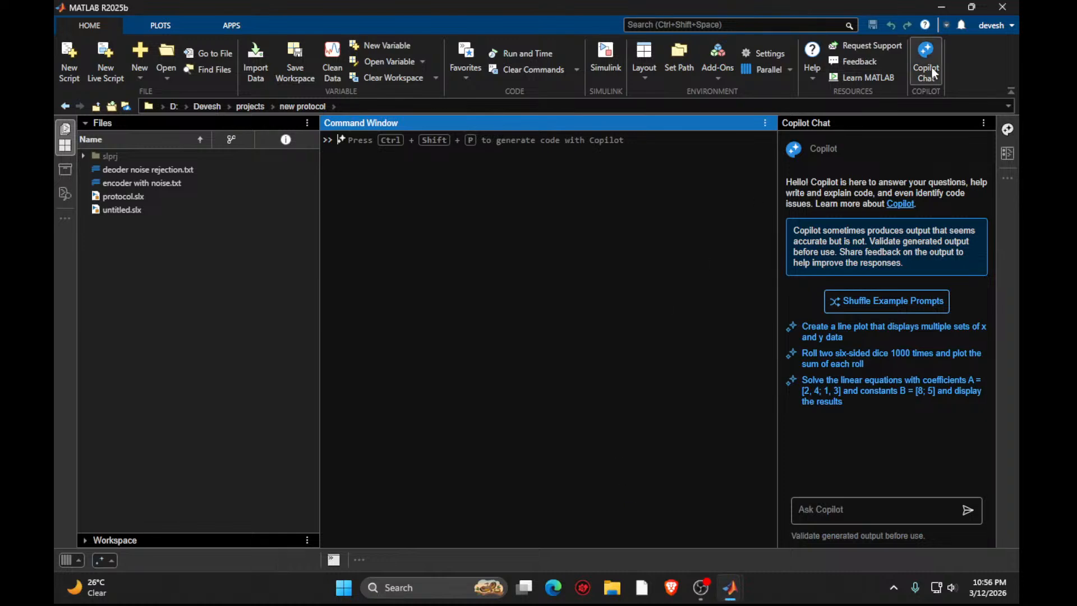
{"action": "left_click", "coordinate": [240, 26]}
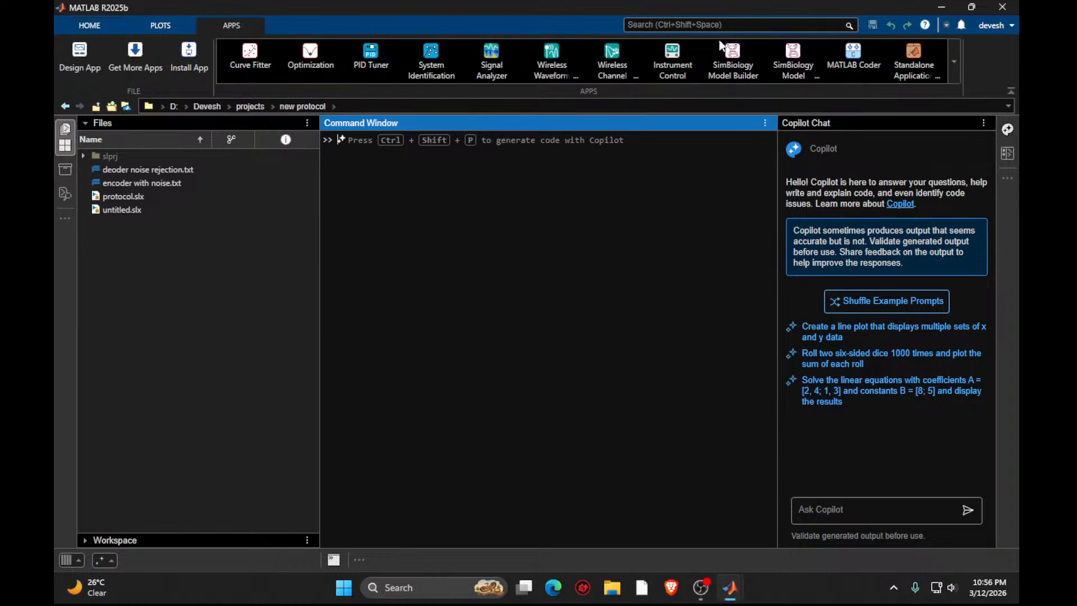
{"action": "left_click", "coordinate": [958, 60]}
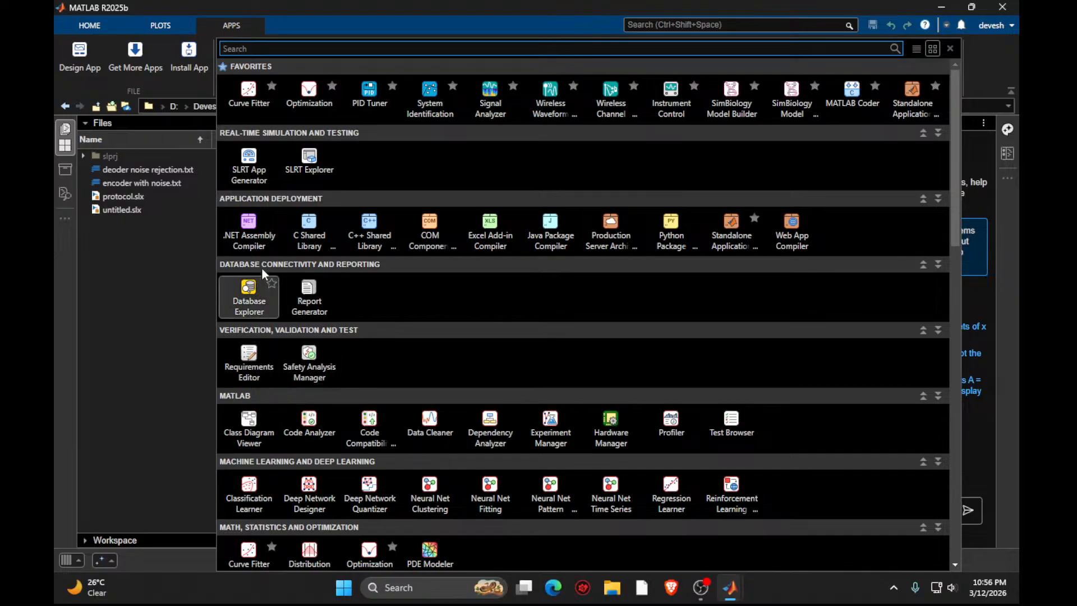
{"action": "scroll", "coordinate": [252, 423], "scroll_direction": "down", "scroll_amount": 4}
{"action": "scroll", "coordinate": [251, 426], "scroll_direction": "down", "scroll_amount": 2}
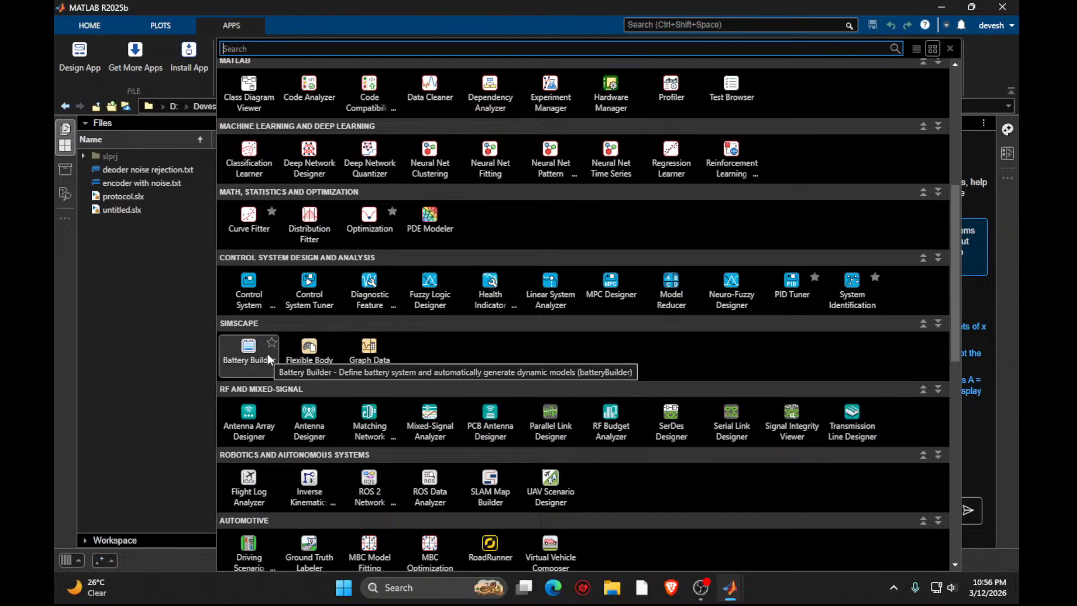
{"action": "left_click", "coordinate": [949, 49]}
Return to the training model and review the remaining Task 1 instructions for the cell's geometry, capacity and workspace export.
{"action": "left_click", "coordinate": [939, 3]}
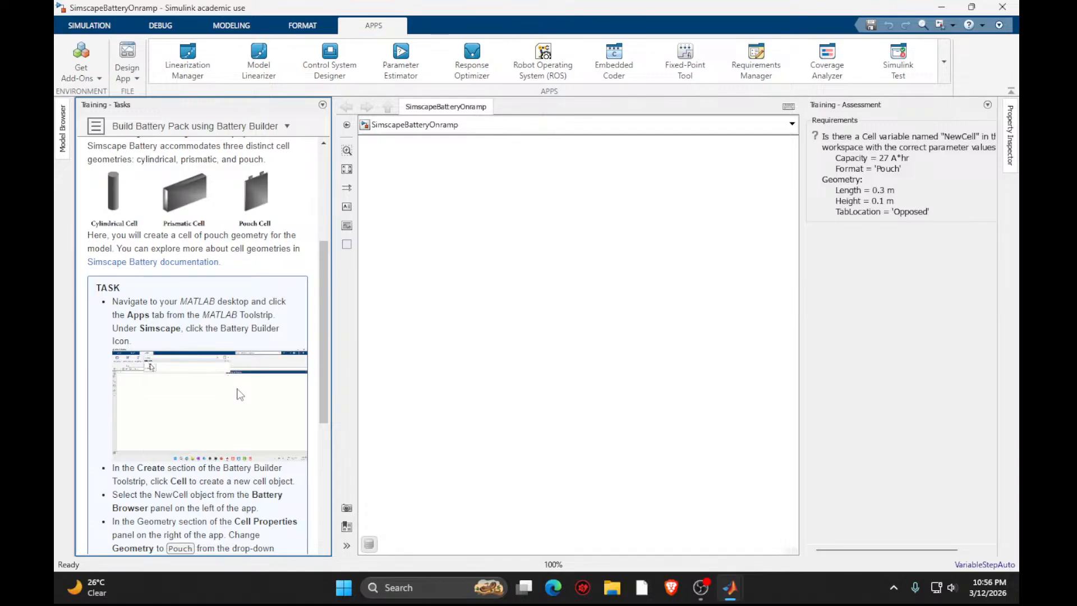
{"action": "scroll", "coordinate": [158, 463], "scroll_direction": "down", "scroll_amount": 5}
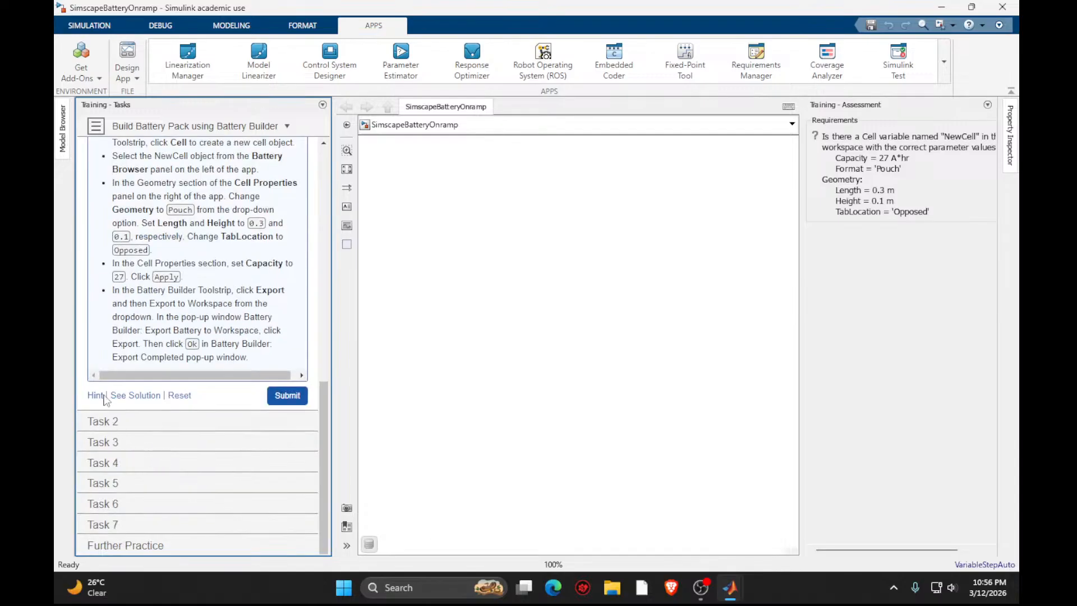
Reveal the Task 1 solution and look for Battery Builder among the model's simulation and Simscape debugging tools, rechecking the task instructions.
{"action": "left_click", "coordinate": [129, 400]}
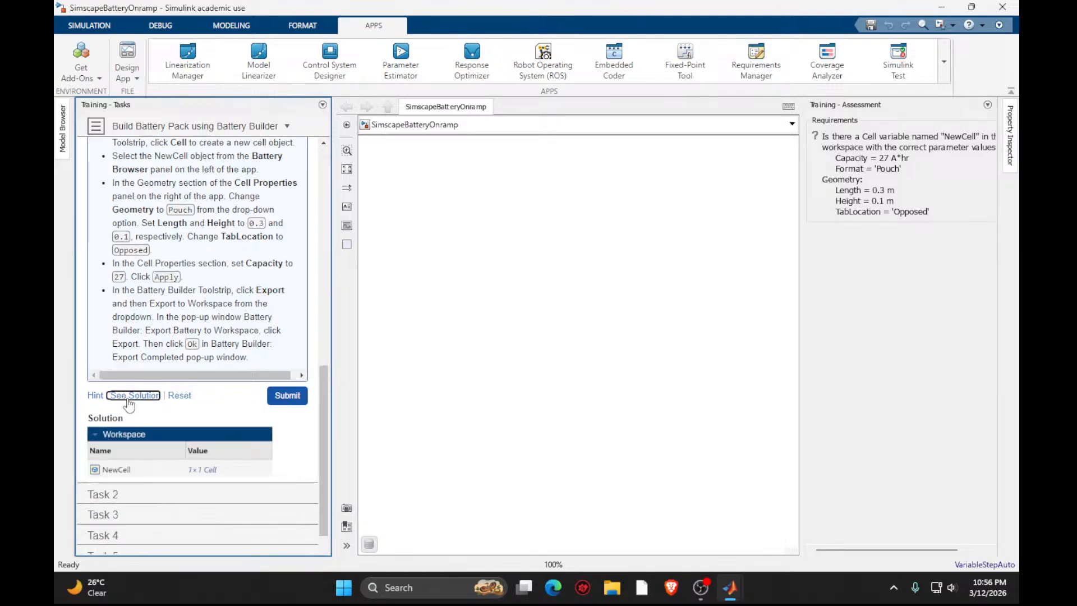
{"action": "scroll", "coordinate": [139, 443], "scroll_direction": "up", "scroll_amount": 5}
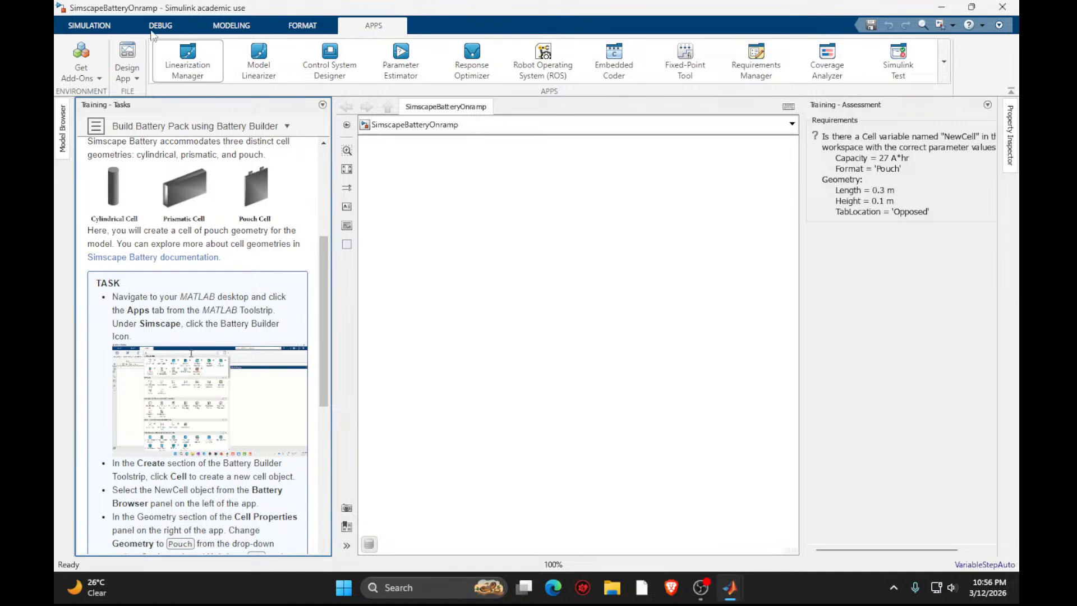
{"action": "left_click", "coordinate": [99, 32]}
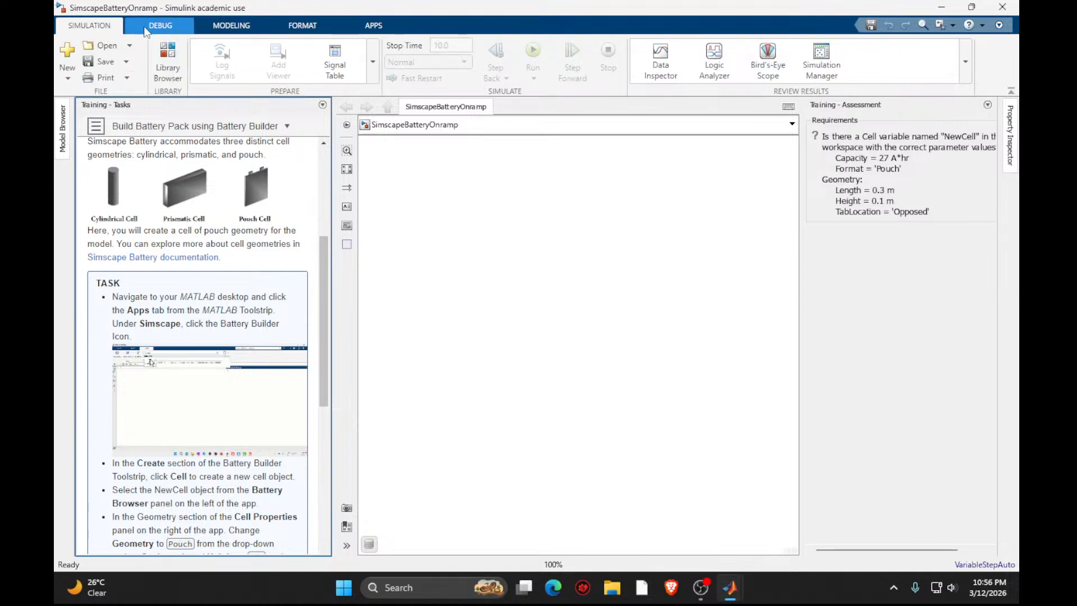
{"action": "left_click", "coordinate": [159, 28]}
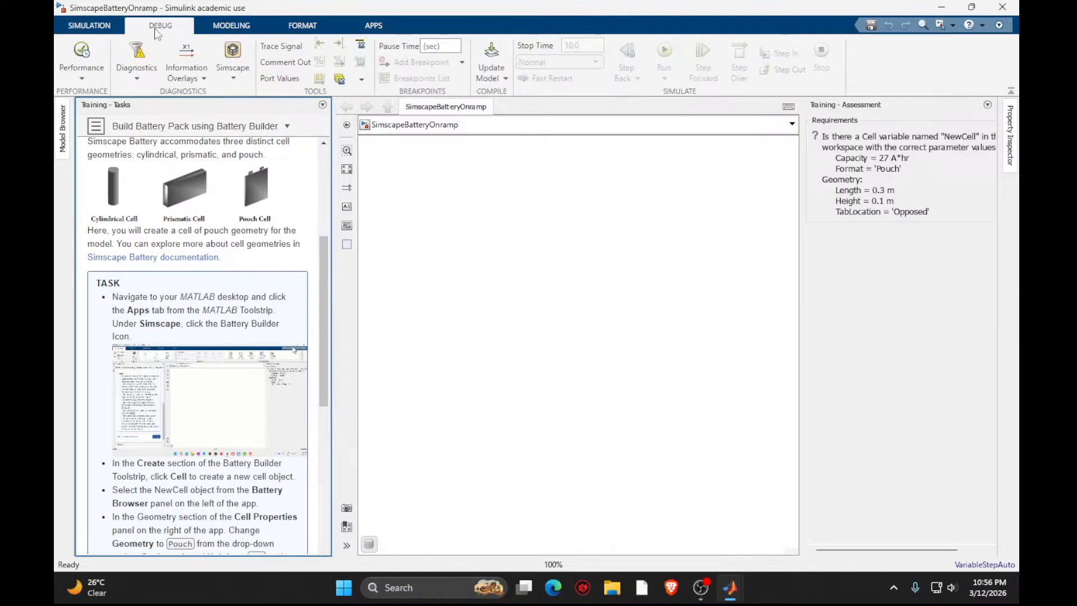
{"action": "left_click", "coordinate": [243, 78]}
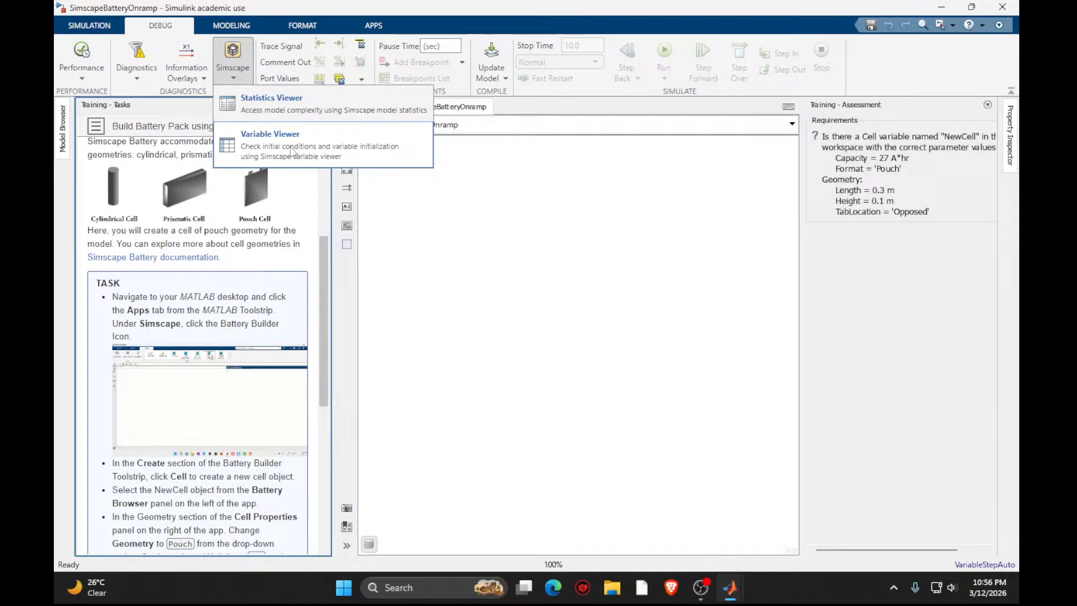
{"action": "left_click", "coordinate": [542, 326]}
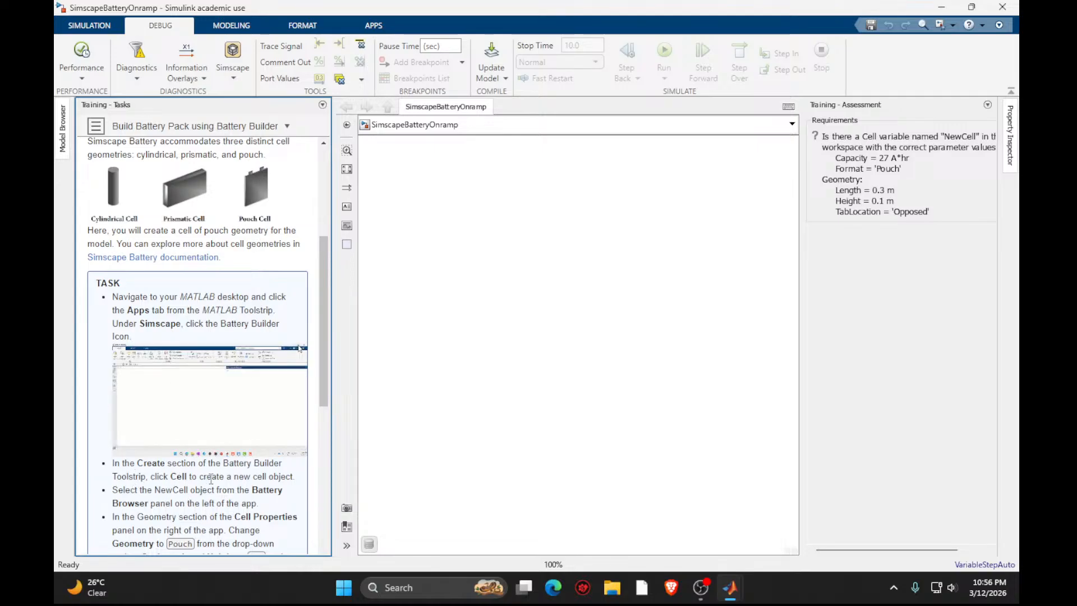
{"action": "left_click", "coordinate": [239, 75]}
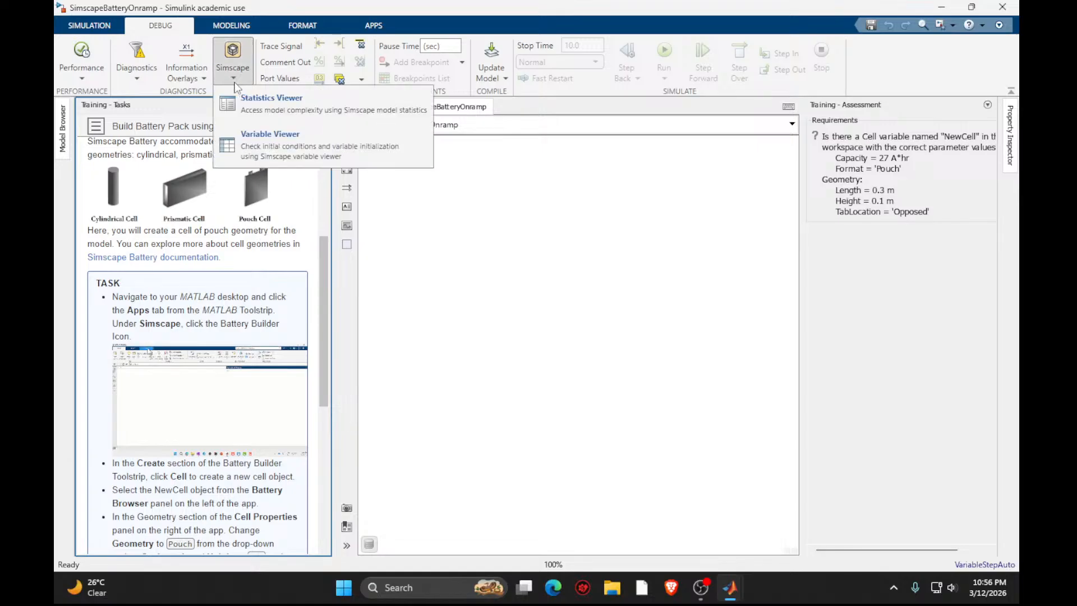
{"action": "left_click", "coordinate": [517, 273]}
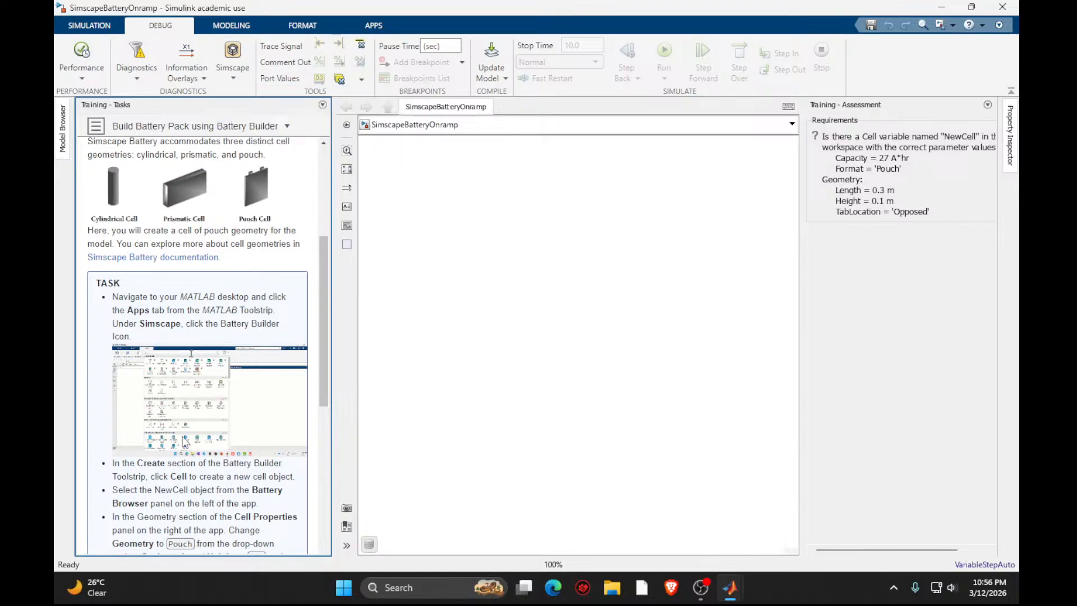
{"action": "scroll", "coordinate": [185, 443], "scroll_direction": "down", "scroll_amount": 8}
{"action": "scroll", "coordinate": [179, 432], "scroll_direction": "up", "scroll_amount": 10}
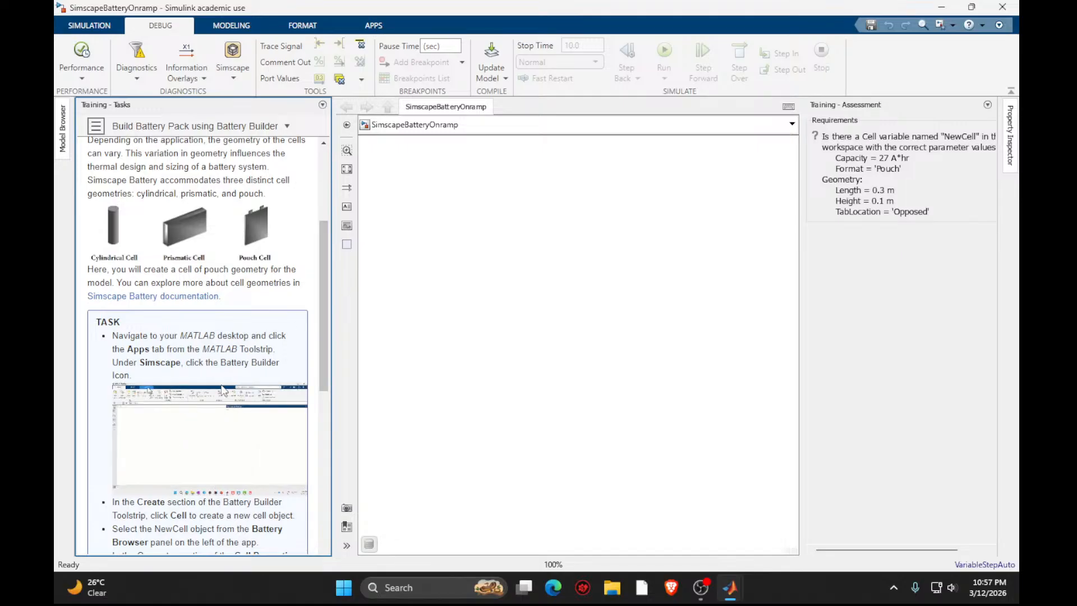
Search the favorite commands for "sim" and close the search.
{"action": "left_click", "coordinate": [952, 26]}
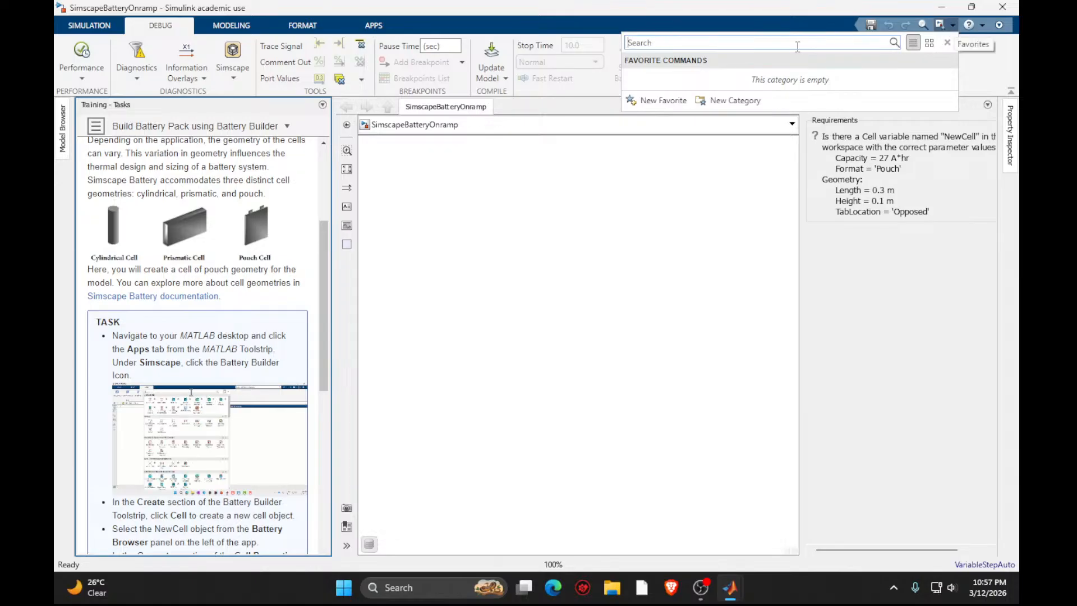
{"action": "type", "text": "sim"}
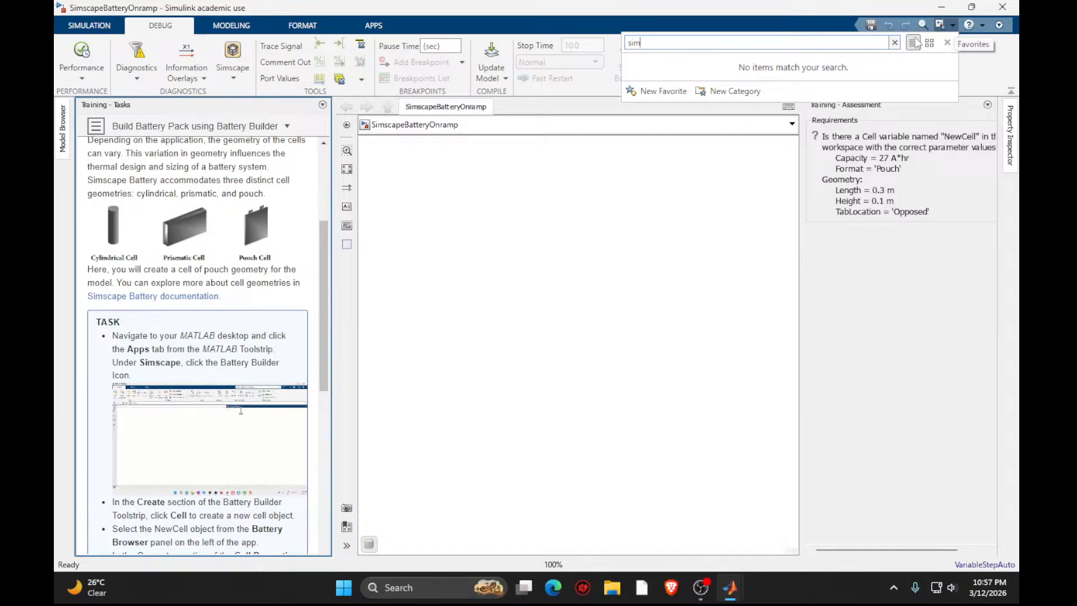
{"action": "left_click", "coordinate": [948, 43]}
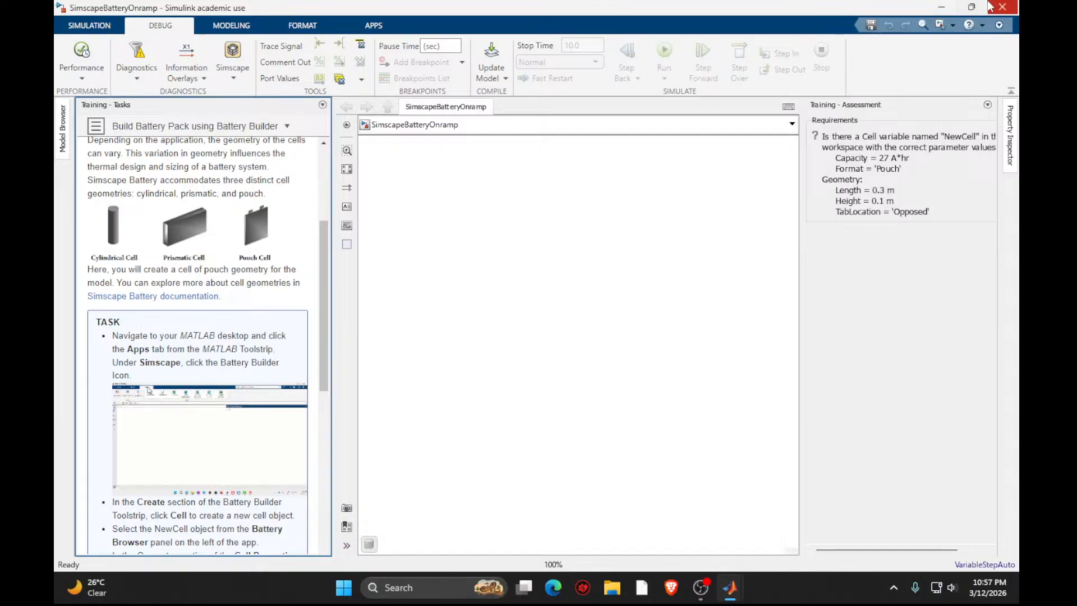
Minimize the training windows, switch to the MATLAB desktop, and launch Battery Builder from the Simscape group of its app gallery.
{"action": "left_click", "coordinate": [942, 8]}
{"action": "left_click", "coordinate": [940, 7]}
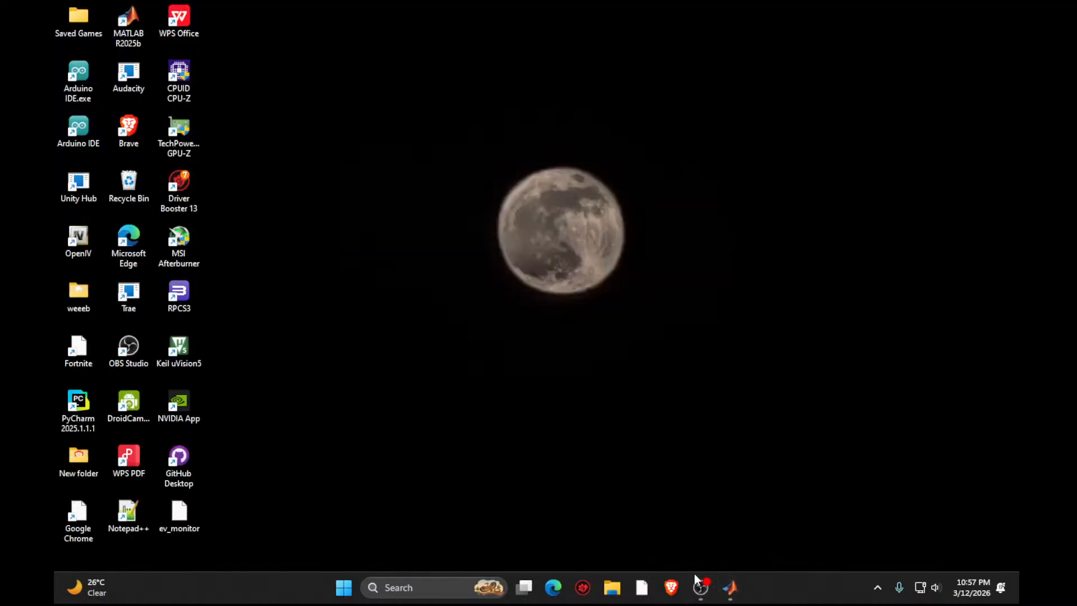
{"action": "mouse_move", "coordinate": [731, 589]}
{"action": "left_click", "coordinate": [595, 508]}
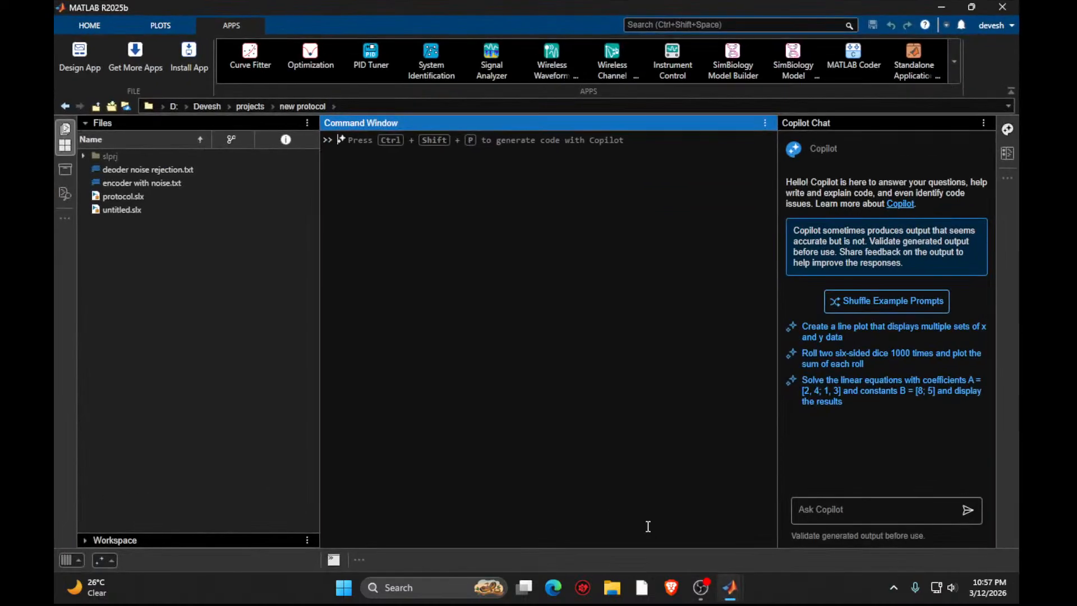
{"action": "left_click", "coordinate": [955, 52]}
{"action": "left_click", "coordinate": [951, 49]}
{"action": "left_click", "coordinate": [950, 50]}
{"action": "scroll", "coordinate": [315, 336], "scroll_direction": "down", "scroll_amount": 5}
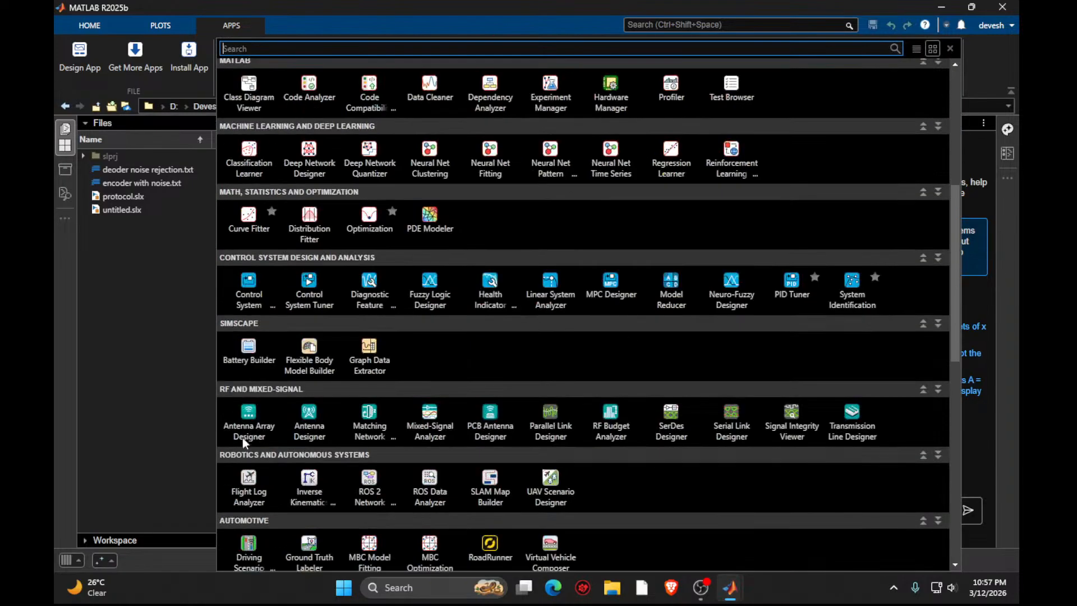
{"action": "left_click", "coordinate": [234, 363]}
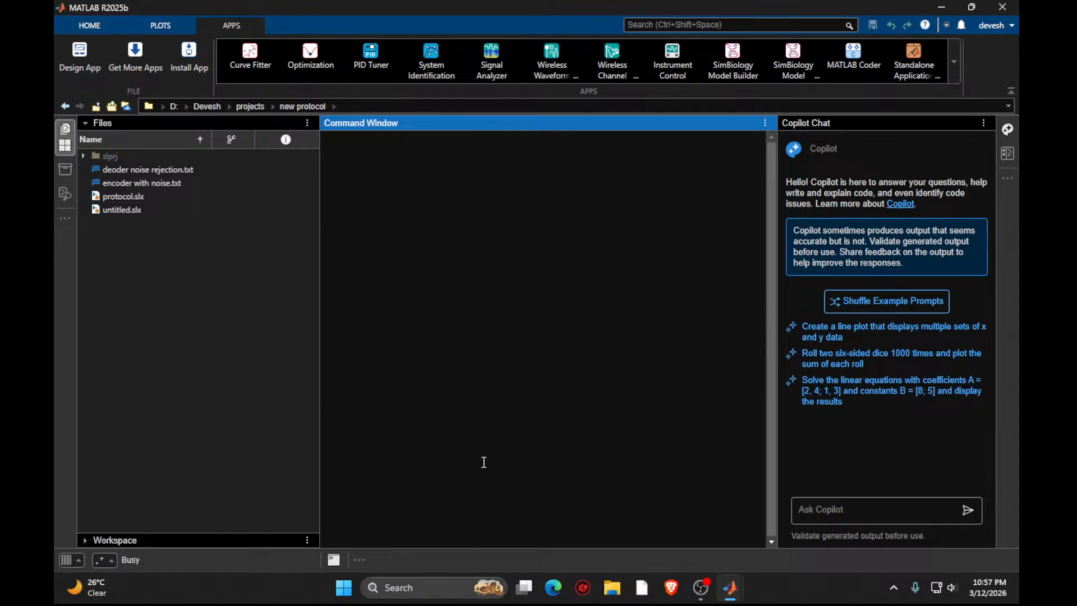
Bring up Battery Builder in front of the training model and create a new cell object.
{"action": "mouse_move", "coordinate": [739, 585]}
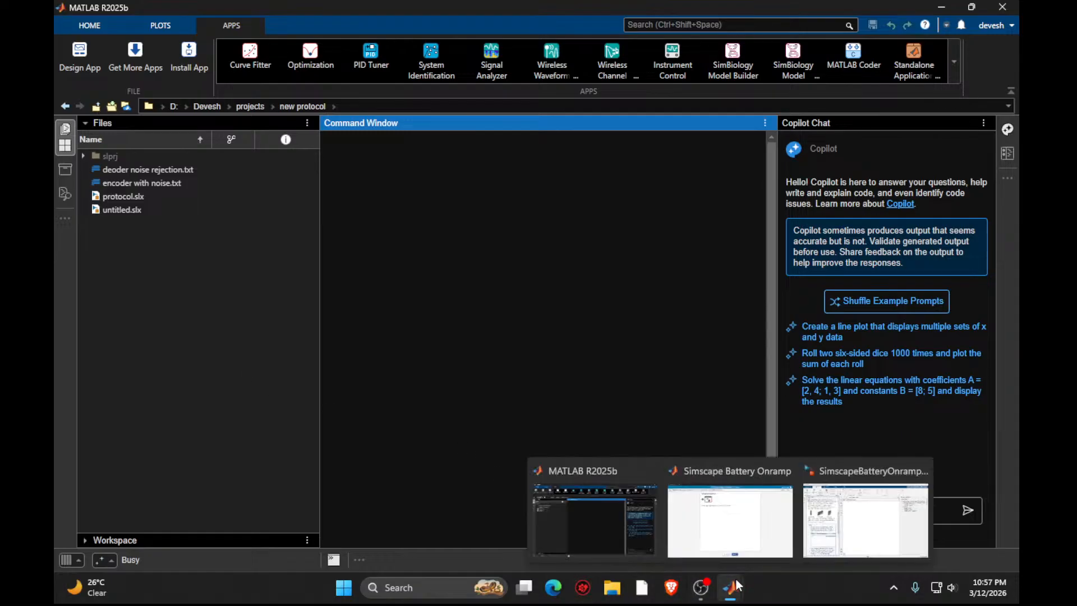
{"action": "left_click", "coordinate": [836, 541]}
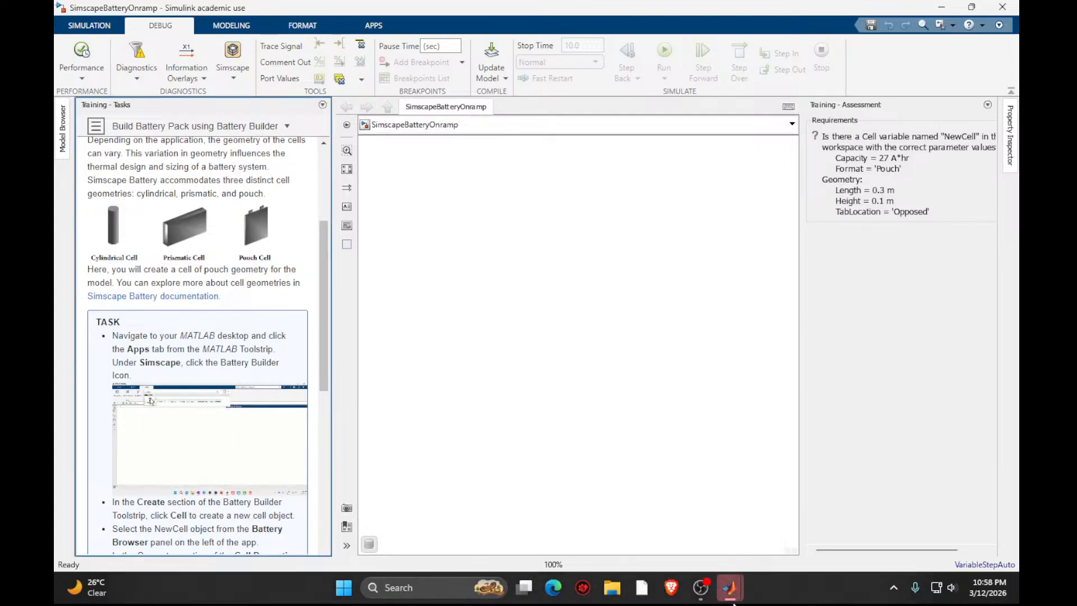
{"action": "mouse_move", "coordinate": [730, 587]}
{"action": "left_click", "coordinate": [929, 511]}
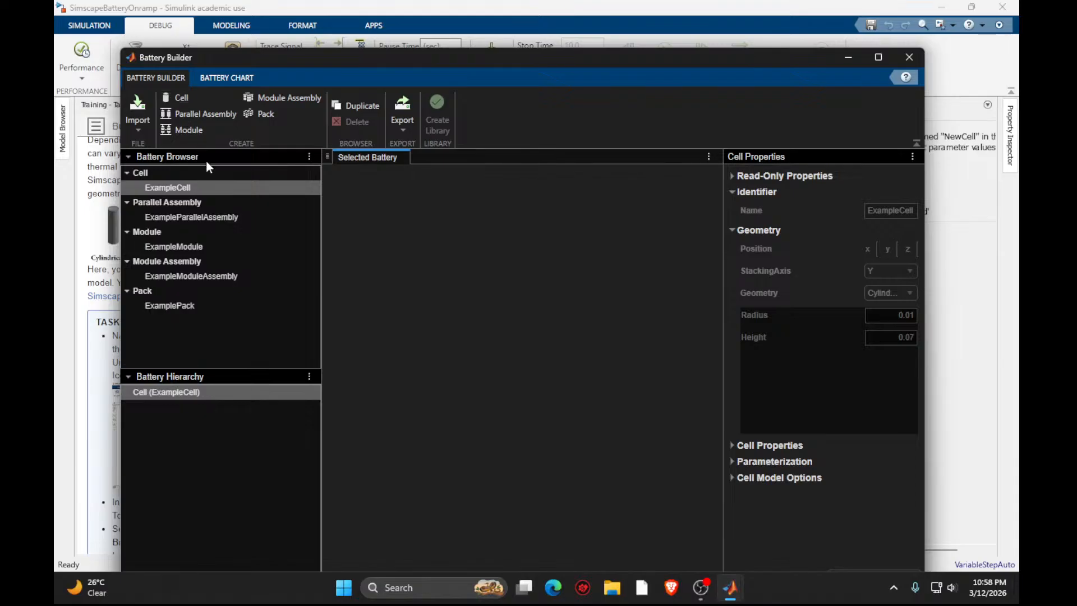
{"action": "left_click", "coordinate": [234, 276]}
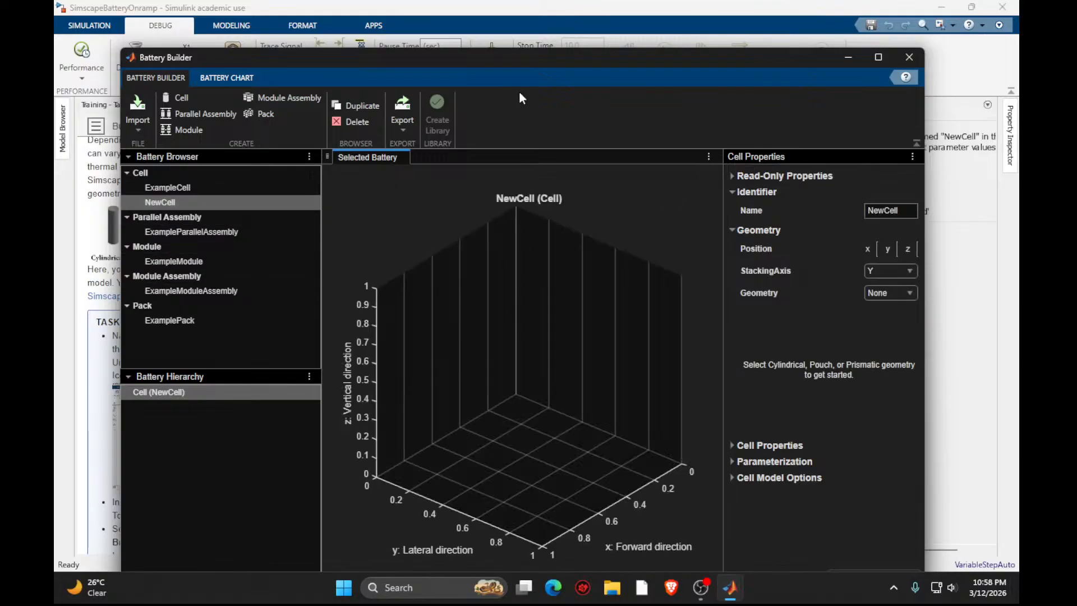
Place the Battery Builder window beside the Task 1 instructions and select NewCell in the Battery Browser.
{"action": "left_click_drag", "start_coordinate": [516, 60], "coordinate": [755, 93]}
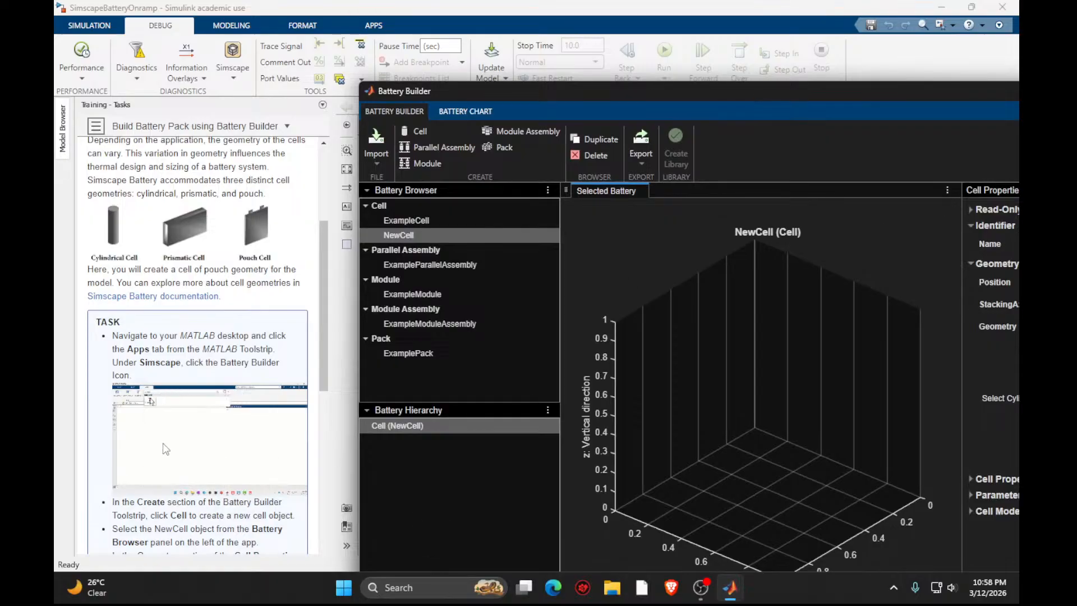
{"action": "scroll", "coordinate": [197, 337], "scroll_direction": "down", "scroll_amount": 3}
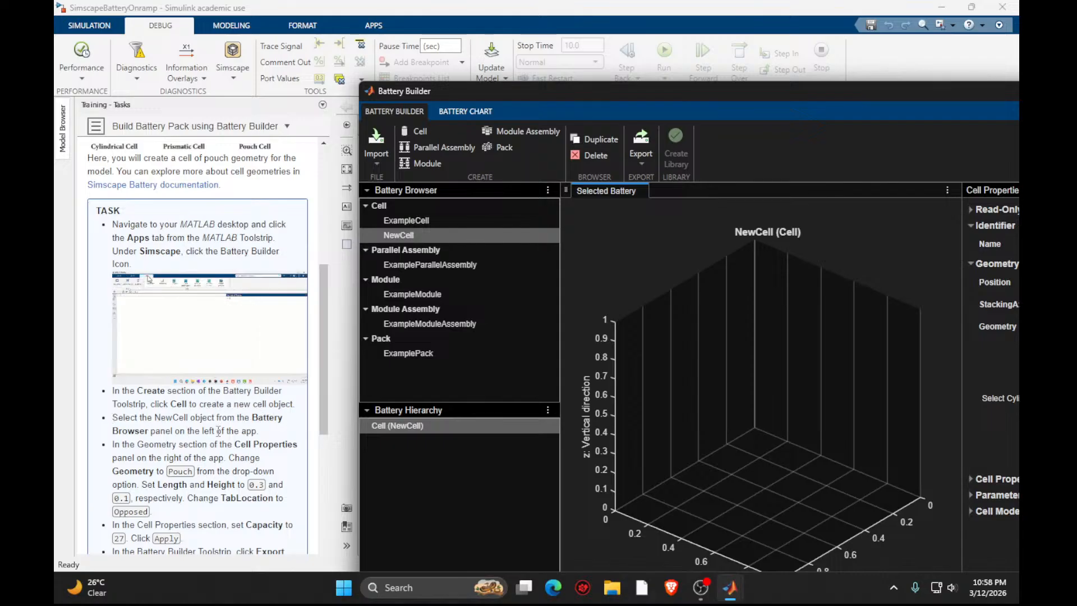
{"action": "left_click_drag", "start_coordinate": [618, 89], "coordinate": [589, 65]}
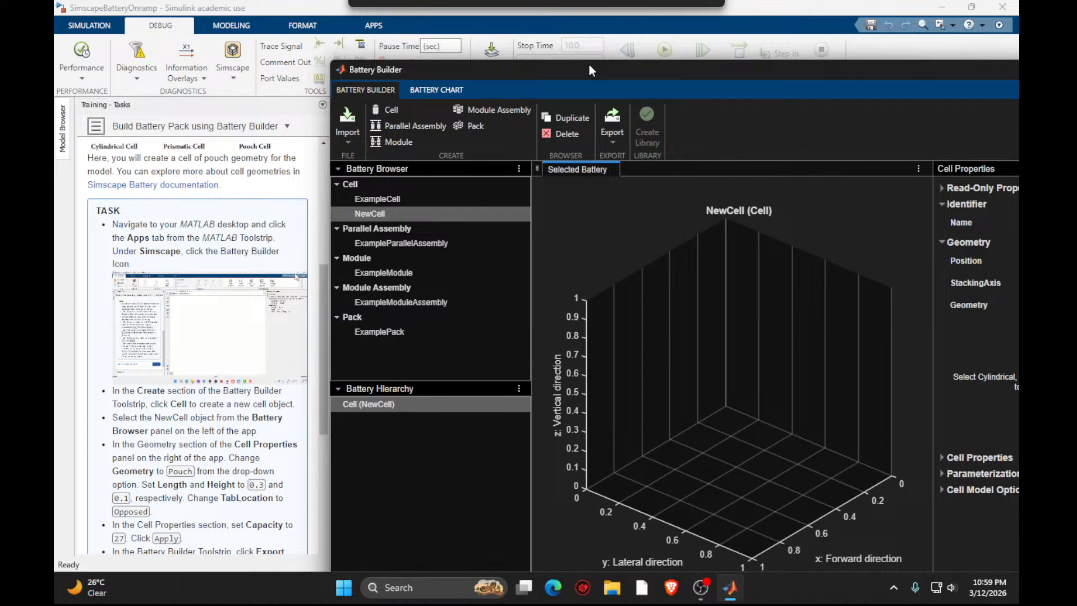
{"action": "left_click_drag", "start_coordinate": [589, 65], "coordinate": [560, 57]}
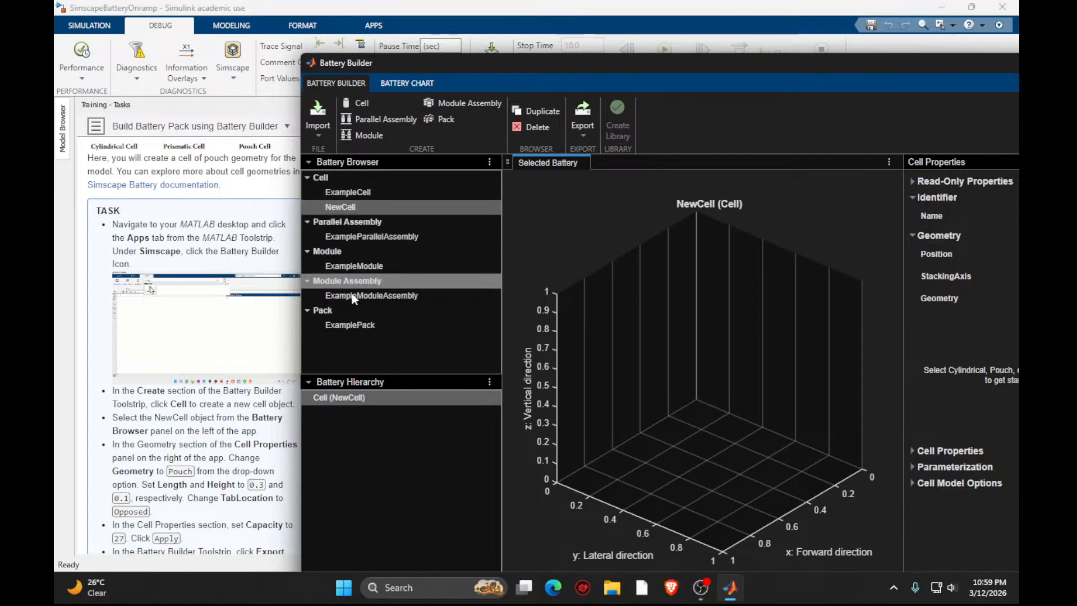
{"action": "mouse_move", "coordinate": [418, 62]}
{"action": "left_mouse_down"}
{"action": "mouse_move", "coordinate": [442, 66]}
{"action": "mouse_move", "coordinate": [427, 64]}
{"action": "left_mouse_up"}
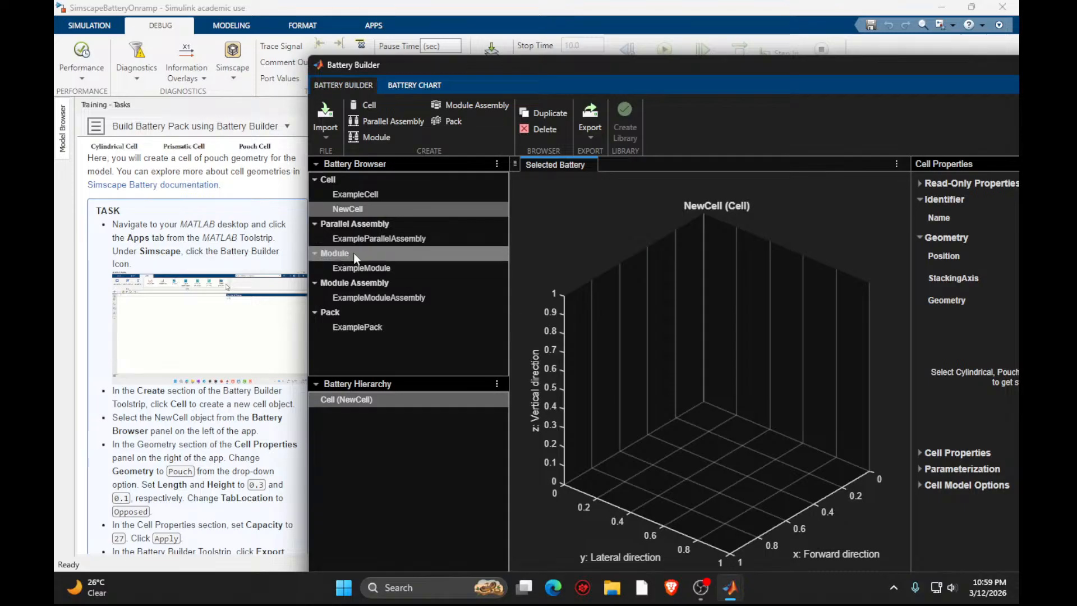
{"action": "left_click", "coordinate": [351, 210]}
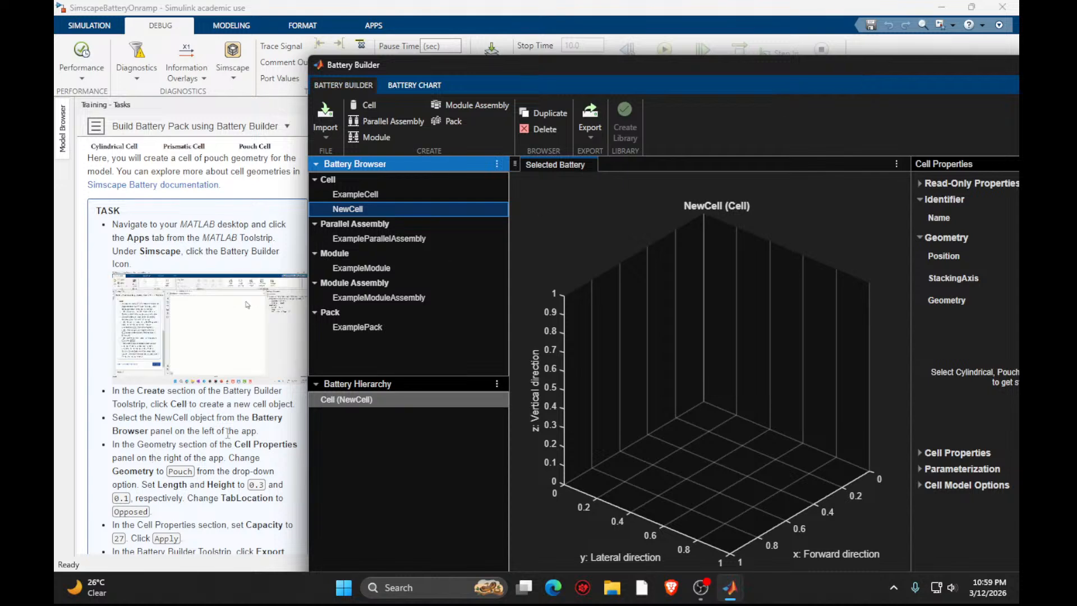
Bring NewCell's properties into view and set its geometry to Pouch.
{"action": "left_click_drag", "start_coordinate": [646, 66], "coordinate": [374, 86]}
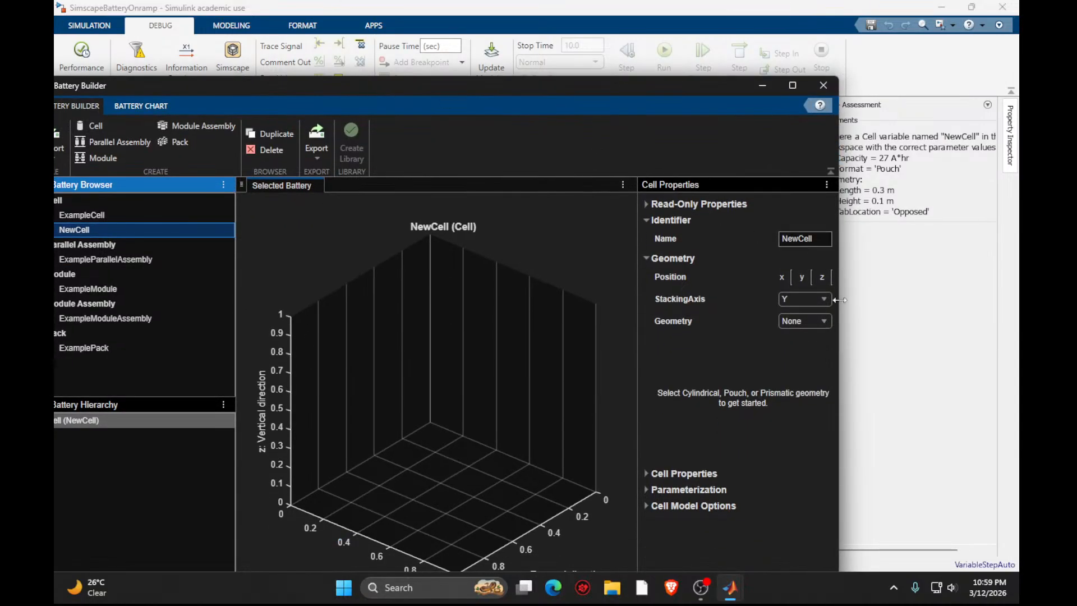
{"action": "left_click", "coordinate": [803, 321]}
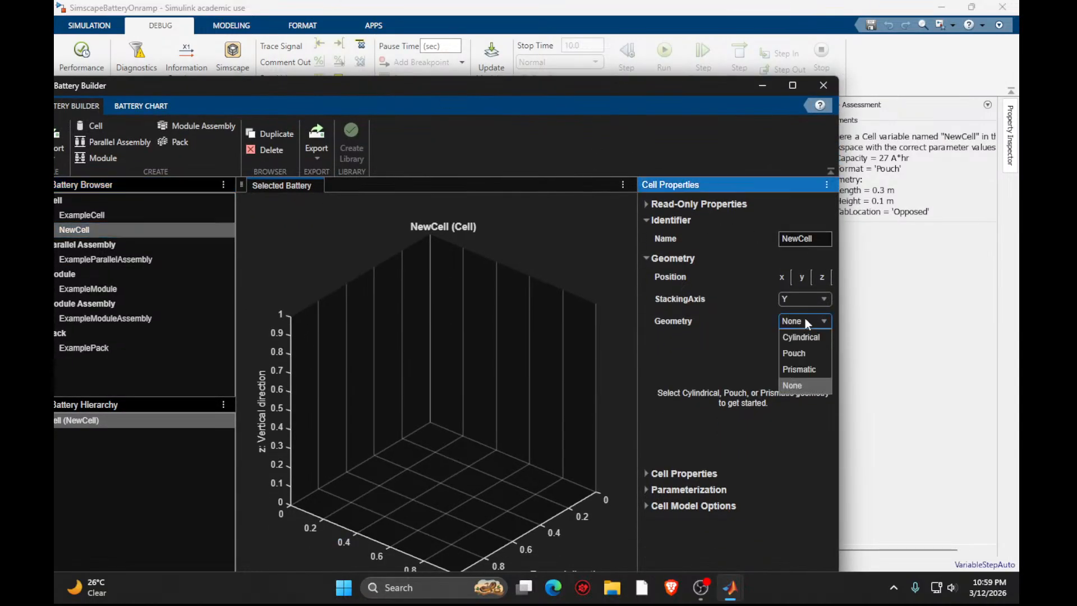
{"action": "left_click", "coordinate": [793, 351]}
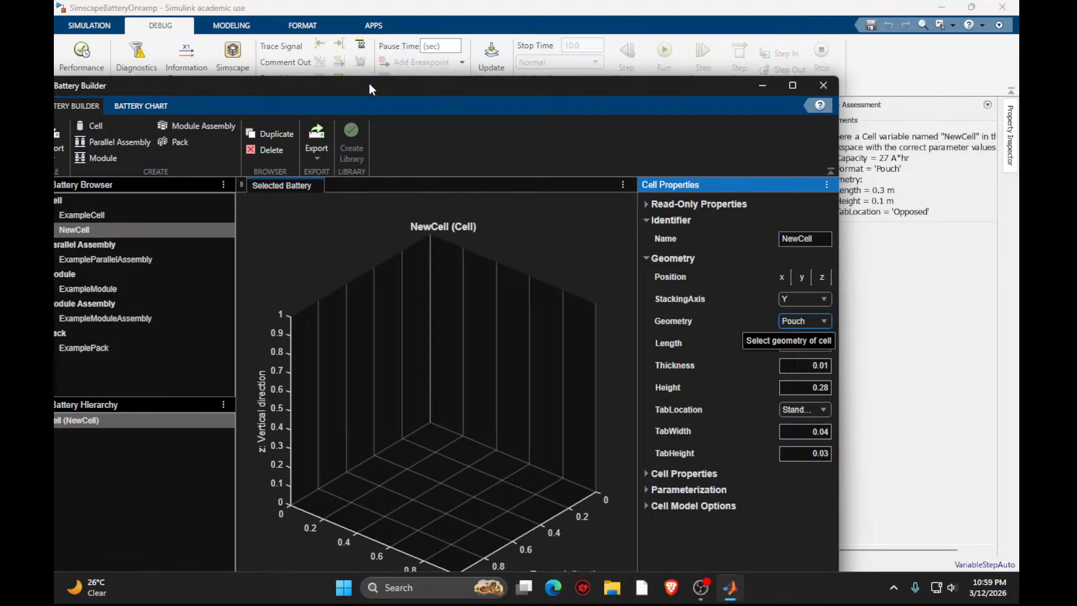
Recheck the required cell dimensions in the task instructions and set NewCell's length to 0.3.
{"action": "left_click_drag", "start_coordinate": [369, 83], "coordinate": [706, 68]}
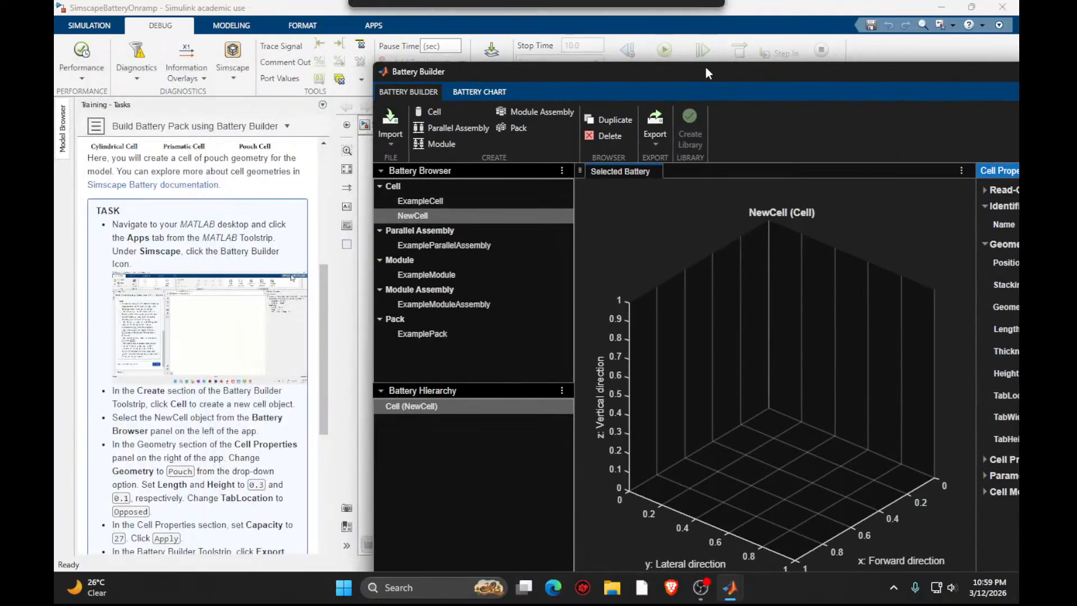
{"action": "left_click_drag", "start_coordinate": [706, 68], "coordinate": [492, 50]}
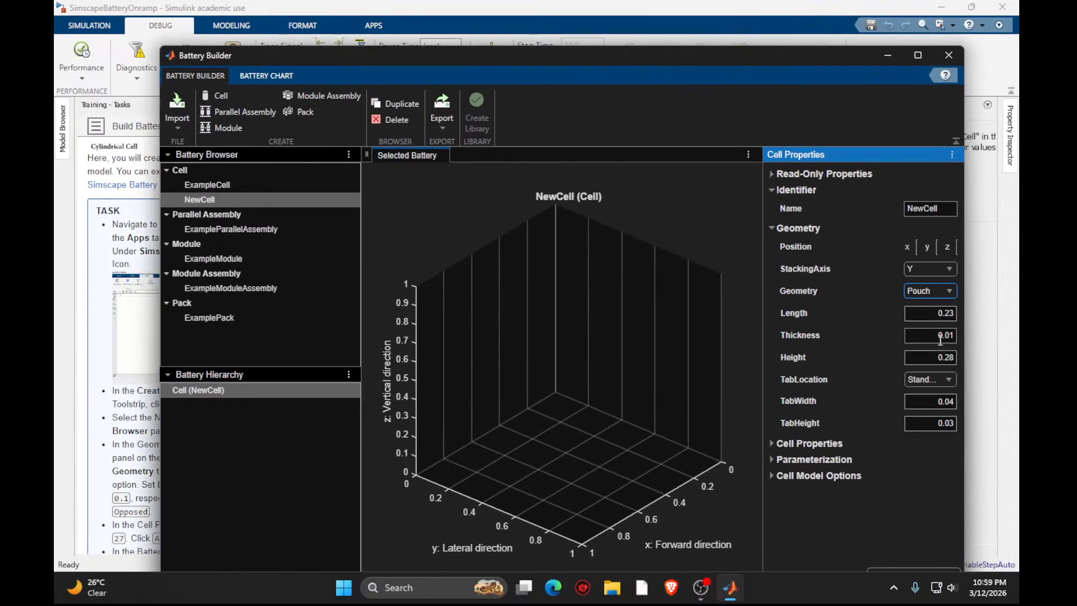
{"action": "key", "text": "BackSpace"}
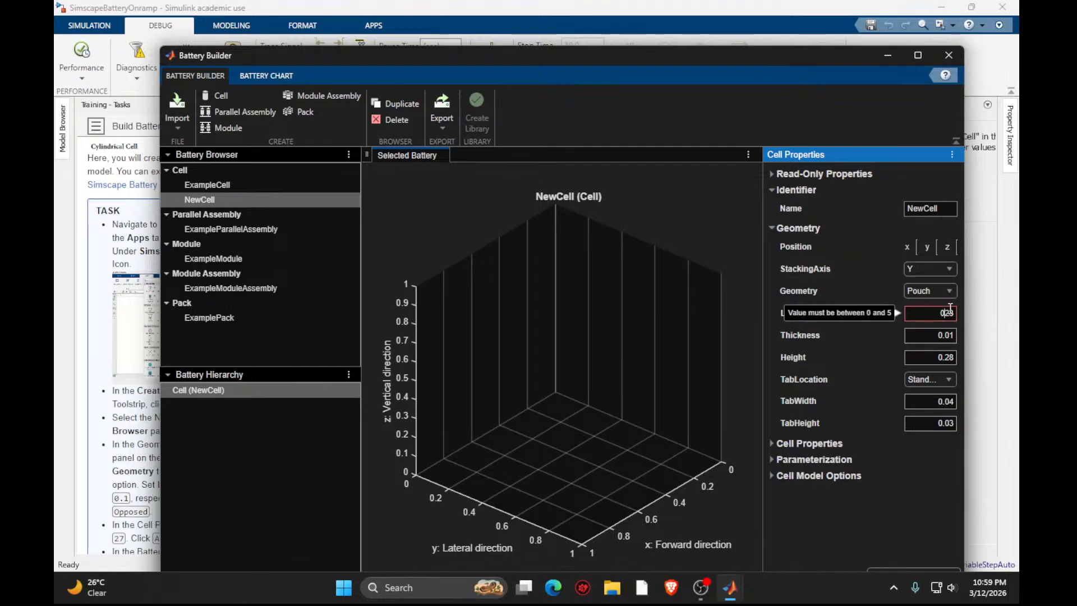
{"action": "left_click", "coordinate": [953, 314]}
{"action": "key", "text": "BackSpace"}
{"action": "key", "text": "BackSpace"}
{"action": "key", "text": "BackSpace"}
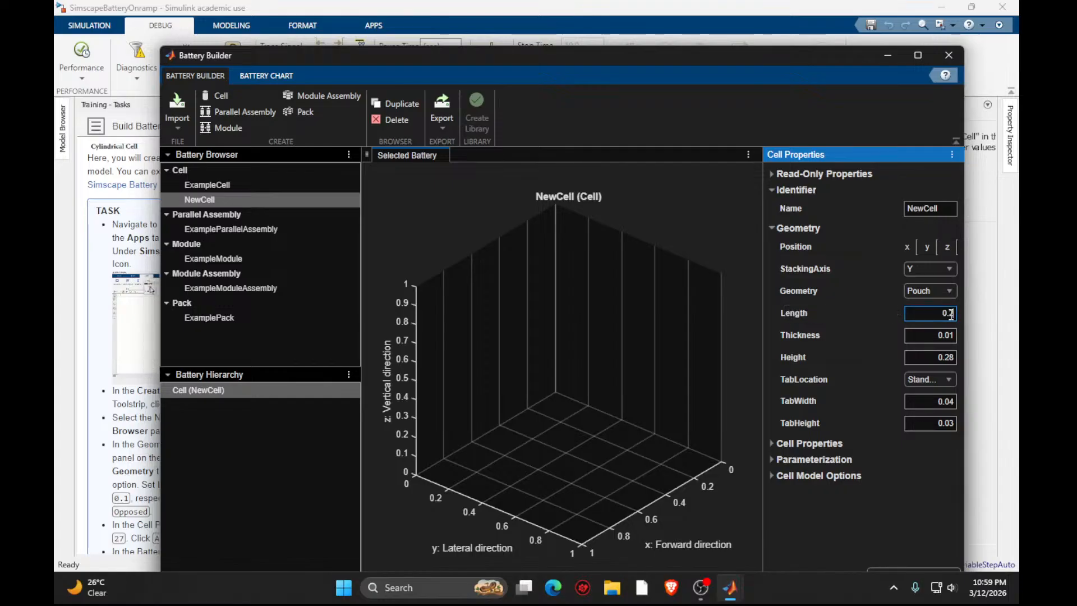
{"action": "key", "text": "Return"}
{"action": "key", "text": "BackSpace"}
{"action": "key", "text": "BackSpace"}
{"action": "key", "text": "BackSpace"}
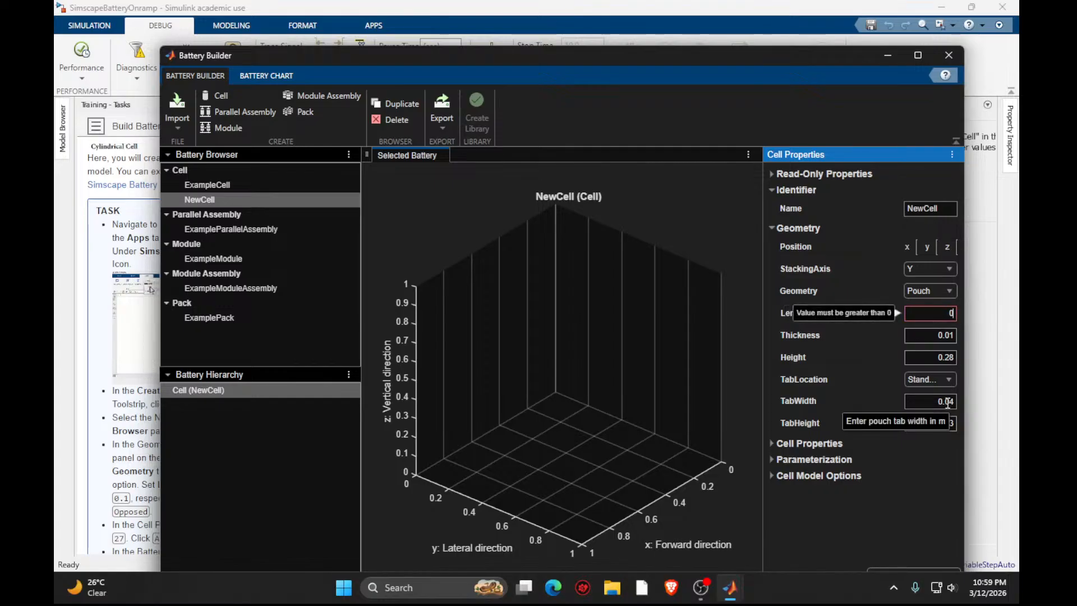
{"action": "type", "text": ".3"}
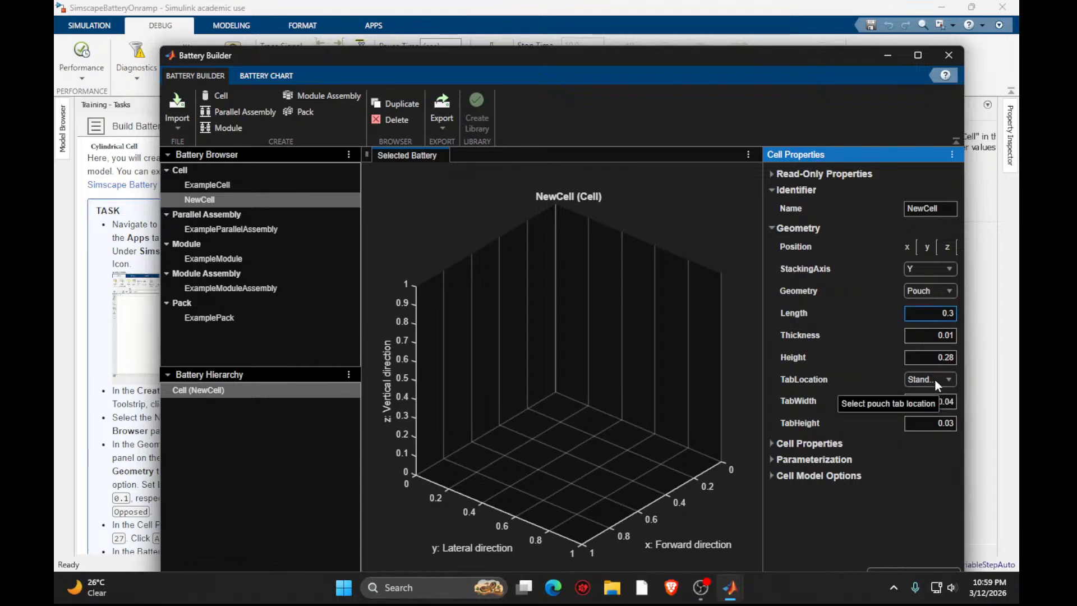
Set NewCell's height to 0.1 in its geometry properties.
{"action": "left_click", "coordinate": [954, 335]}
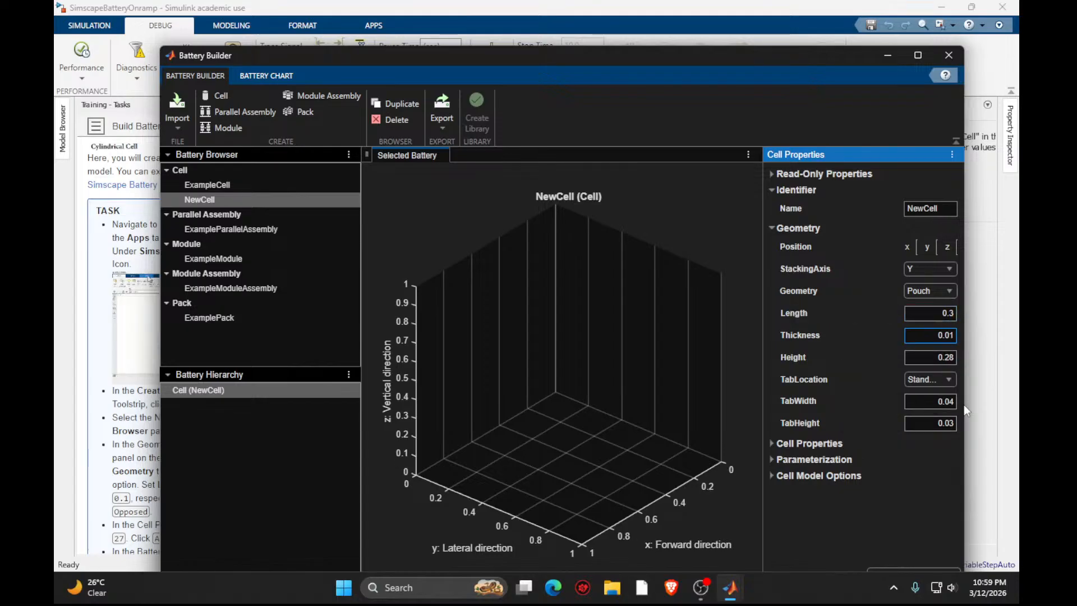
{"action": "left_click", "coordinate": [953, 358]}
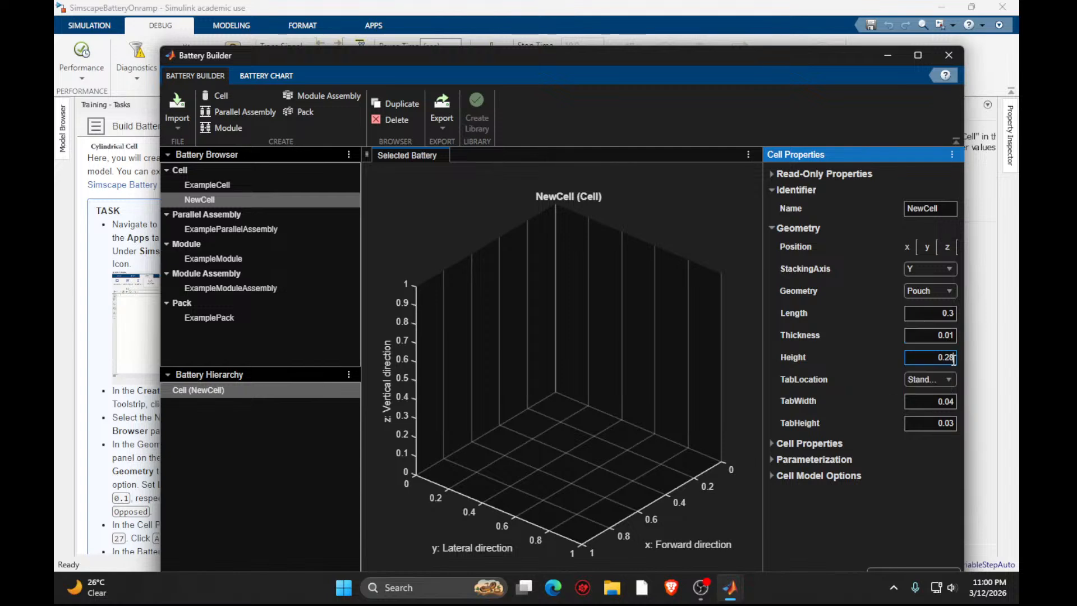
{"action": "key", "text": "BackSpace"}
{"action": "key", "text": "BackSpace"}
{"action": "key", "text": "BackSpace"}
{"action": "type", "text": ".1"}
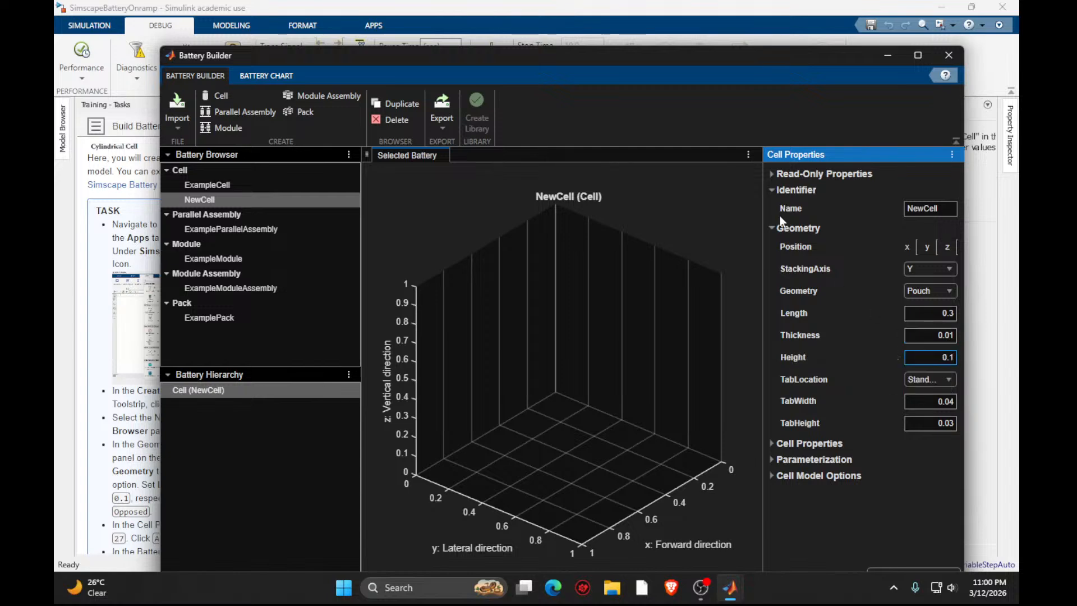
Check the tab setting required by the task instructions and change NewCell's TabLocation to Opposed.
{"action": "left_click_drag", "start_coordinate": [525, 56], "coordinate": [773, 73]}
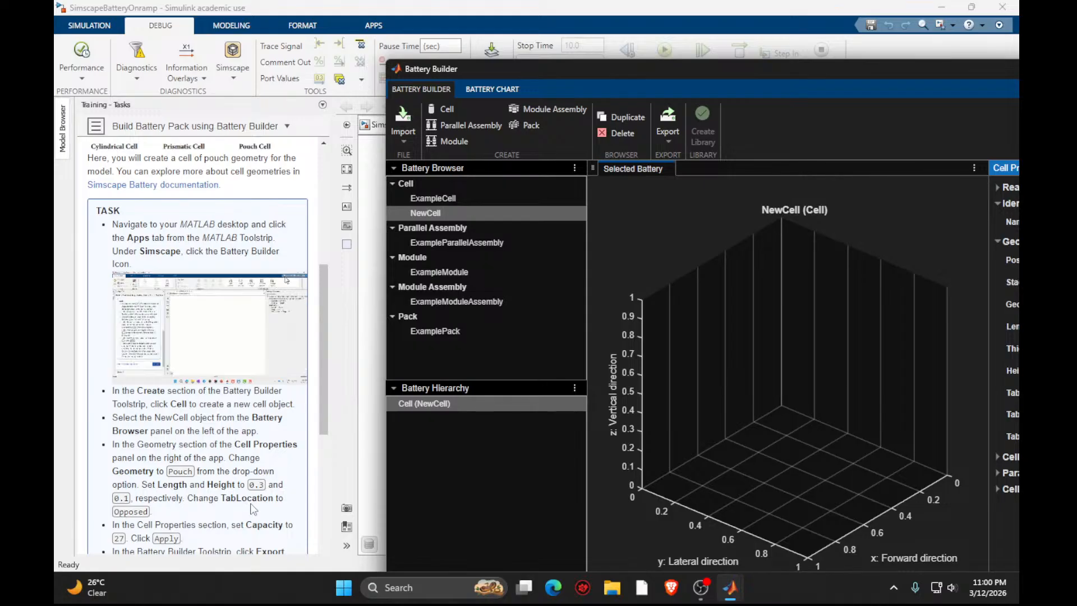
{"action": "left_click_drag", "start_coordinate": [621, 69], "coordinate": [302, 1]}
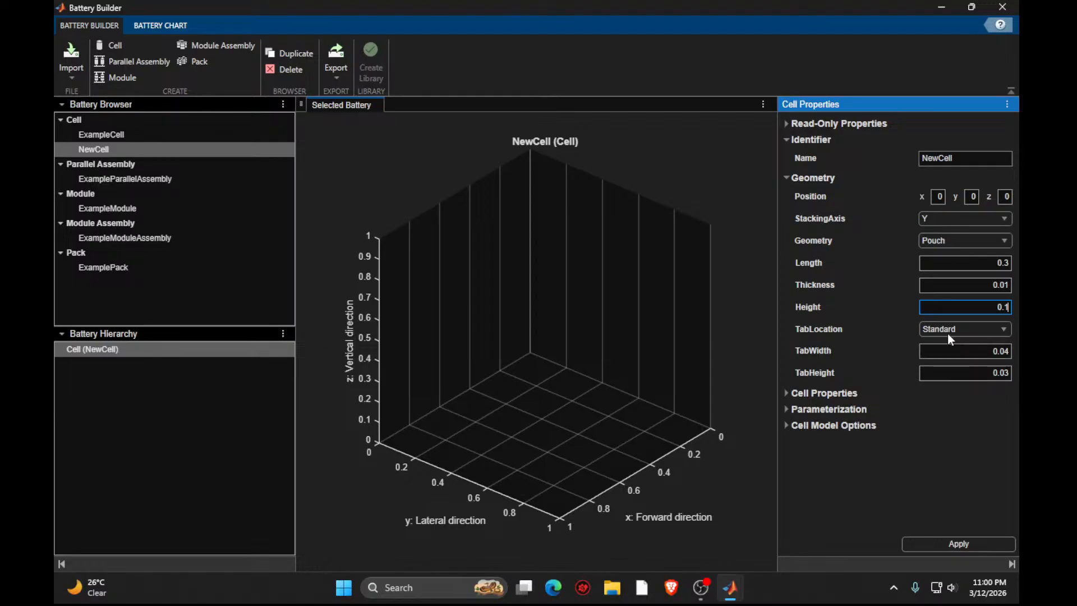
{"action": "left_click", "coordinate": [956, 329]}
{"action": "left_click", "coordinate": [958, 362]}
Check the remaining Task 1 instructions, set NewCell's capacity to 27 and apply the cell properties.
{"action": "left_click", "coordinate": [970, 7]}
{"action": "left_click_drag", "start_coordinate": [355, 22], "coordinate": [523, 90]}
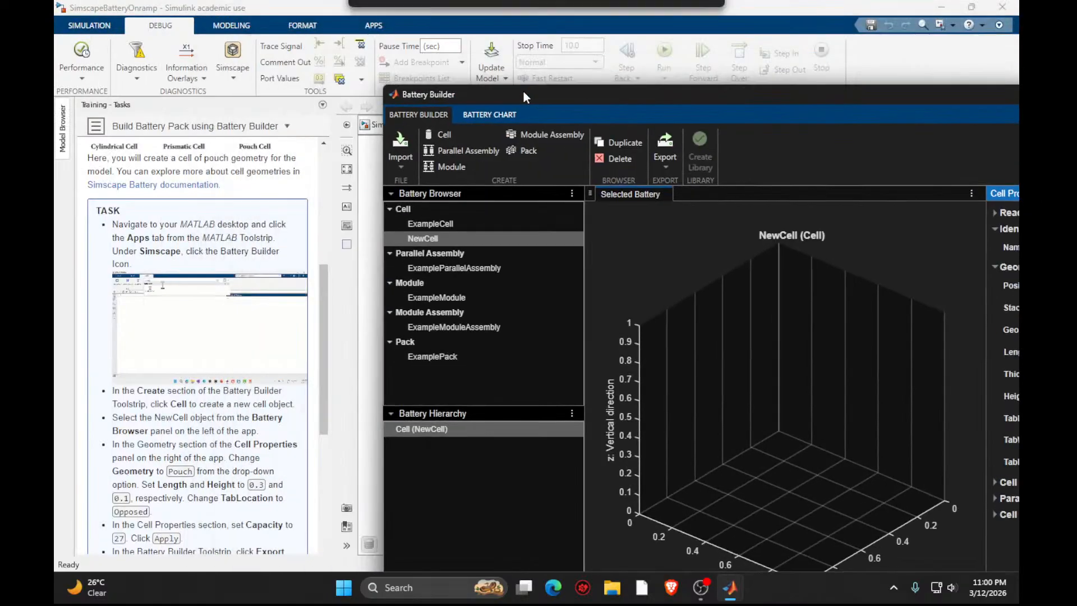
{"action": "scroll", "coordinate": [135, 508], "scroll_direction": "down", "scroll_amount": 5}
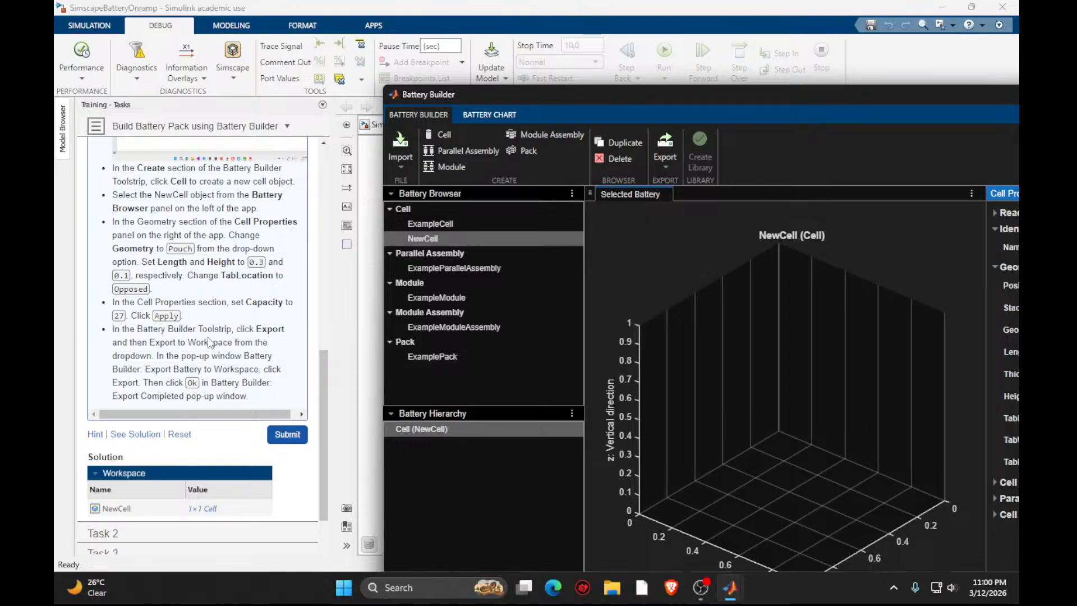
{"action": "left_click_drag", "start_coordinate": [694, 117], "coordinate": [452, 30]}
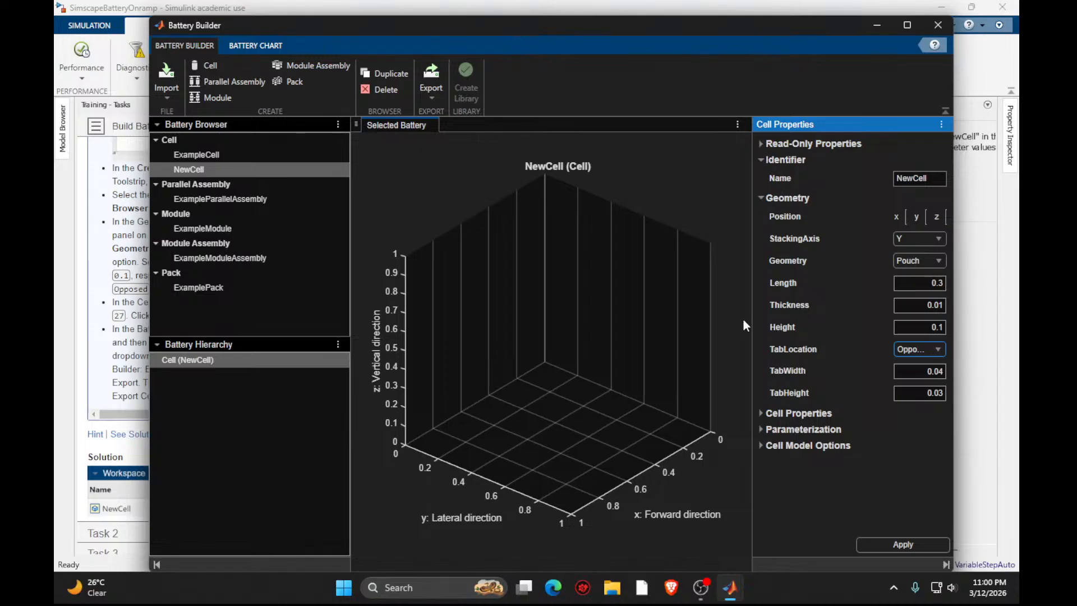
{"action": "left_click", "coordinate": [762, 413]}
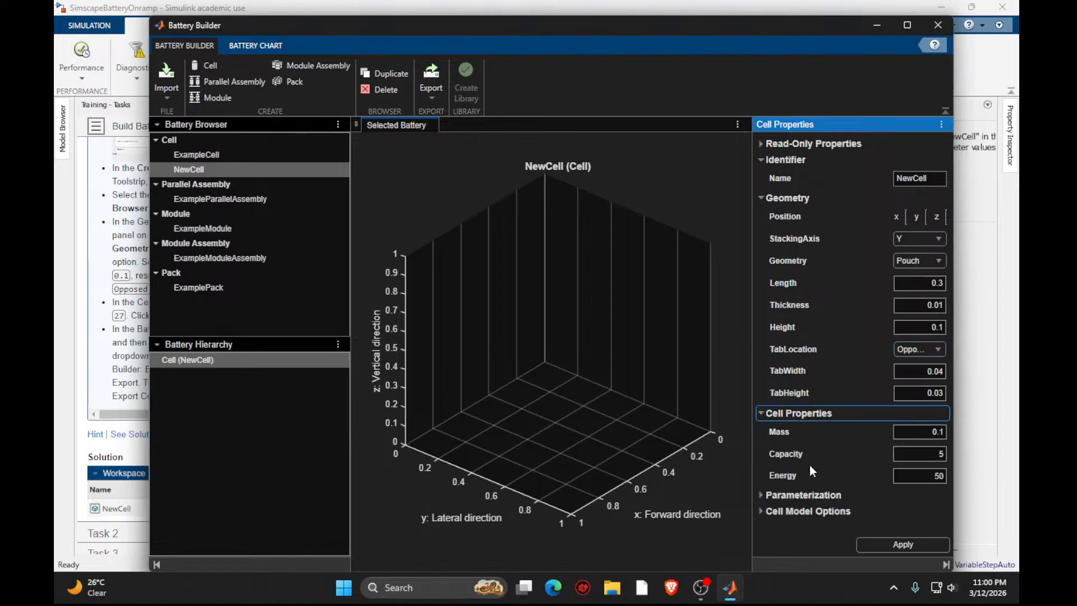
{"action": "left_click", "coordinate": [943, 455]}
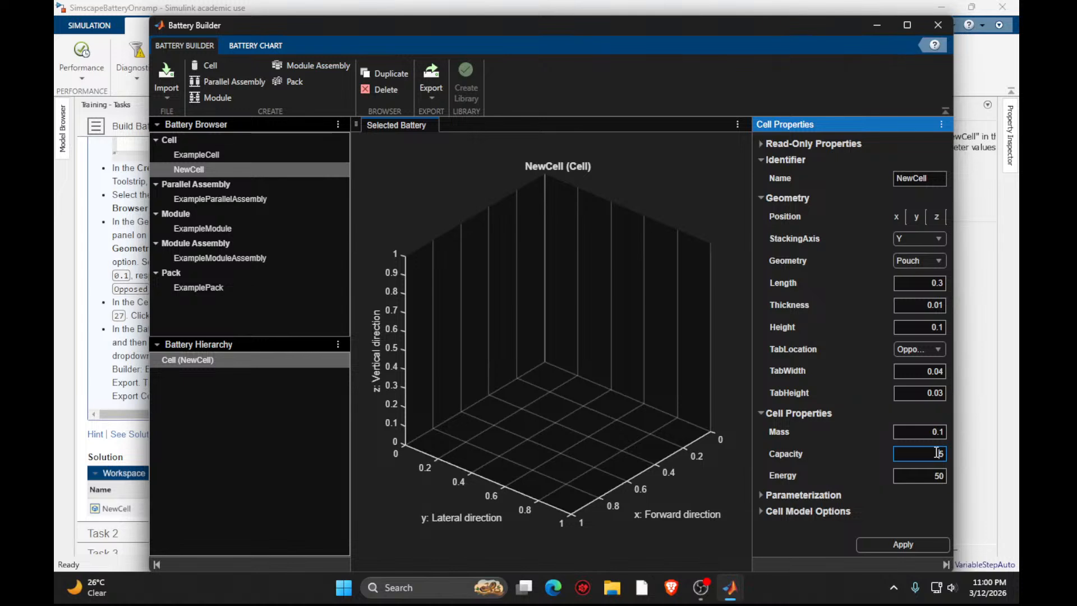
{"action": "key", "text": "BackSpace"}
{"action": "type", "text": "27"}
{"action": "left_click", "coordinate": [881, 540]}
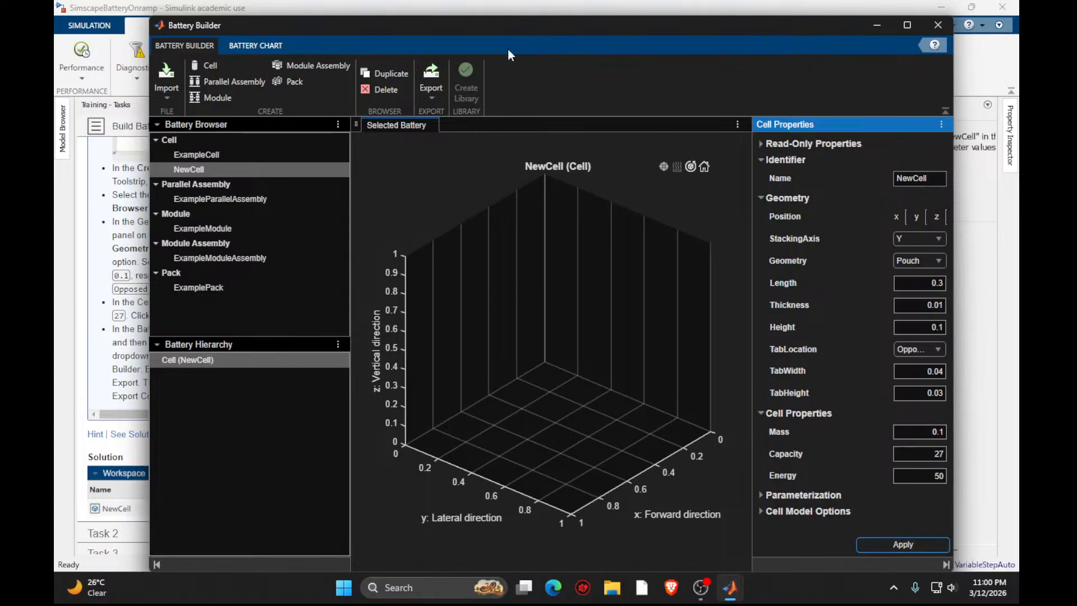
{"action": "left_click_drag", "start_coordinate": [498, 30], "coordinate": [719, 79]}
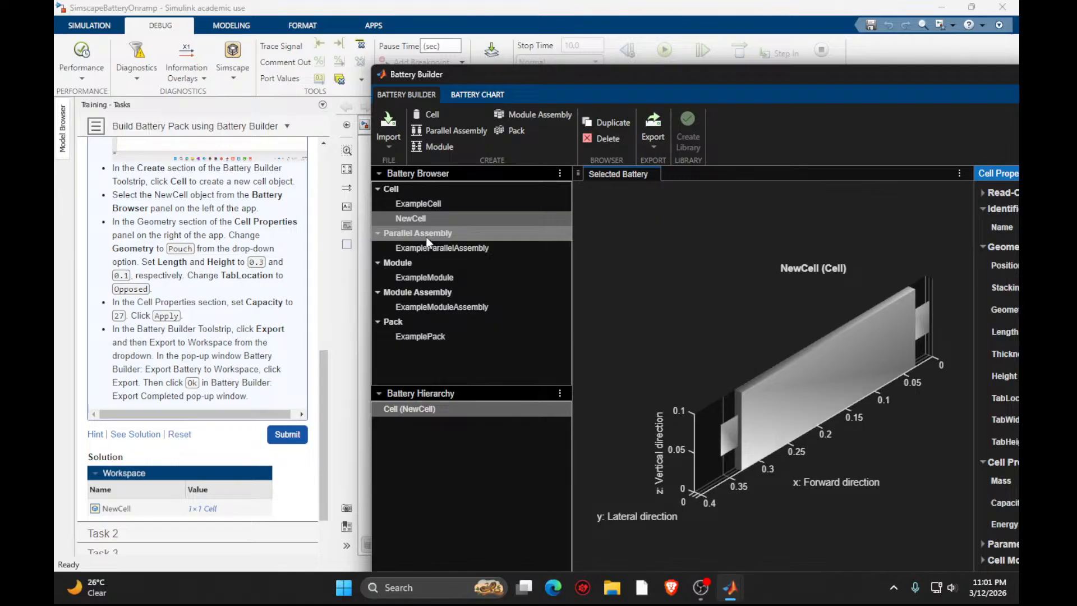
{"action": "left_click", "coordinate": [393, 135]}
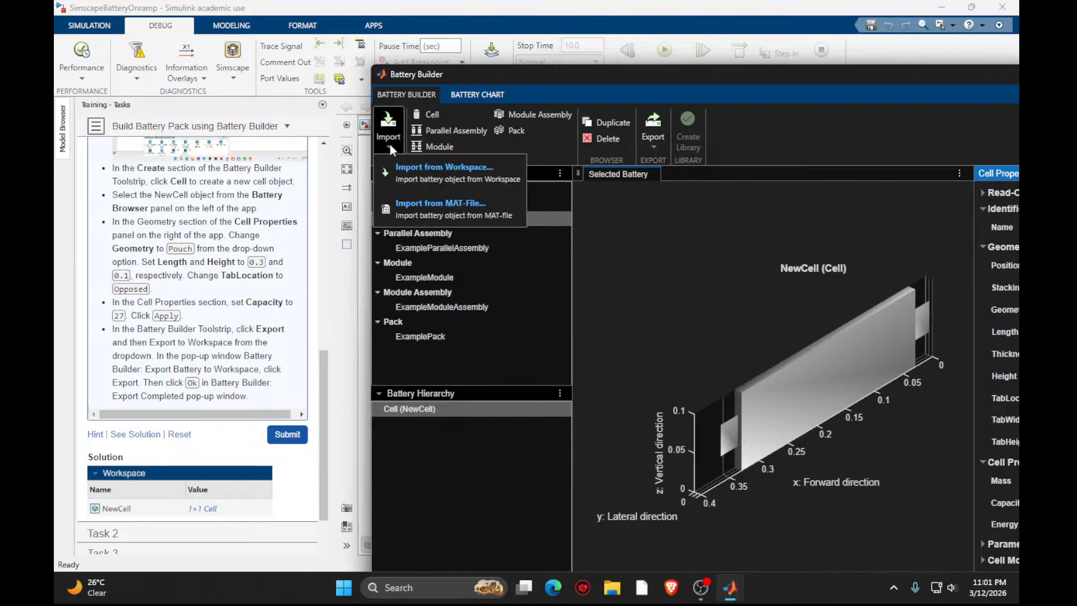
{"action": "left_click", "coordinate": [424, 170]}
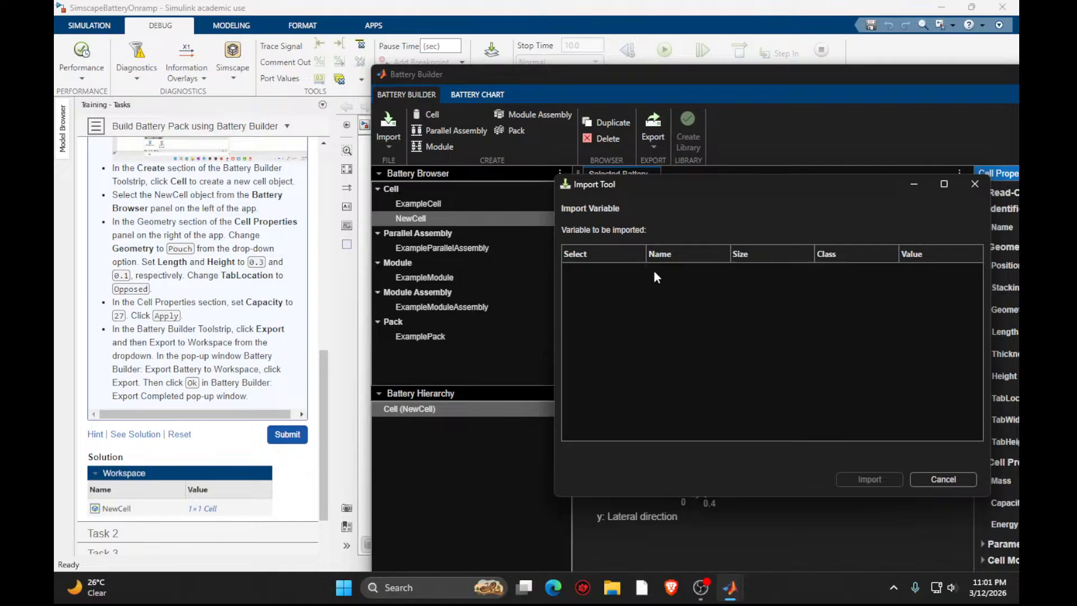
{"action": "left_click", "coordinate": [975, 184]}
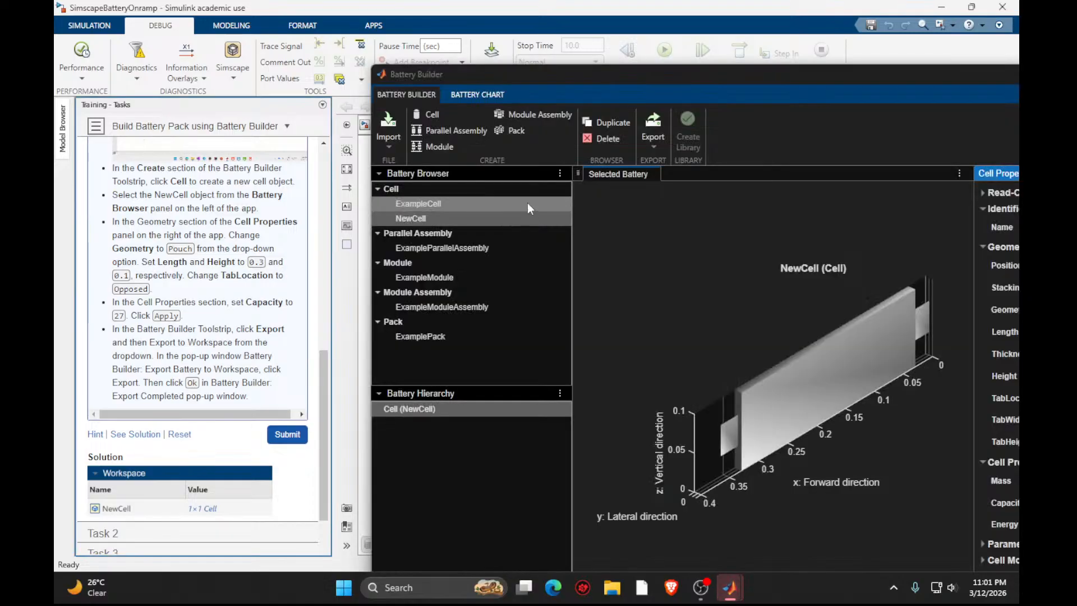
Export the NewCell battery object to the workspace and dismiss the export completion message.
{"action": "left_click", "coordinate": [455, 220]}
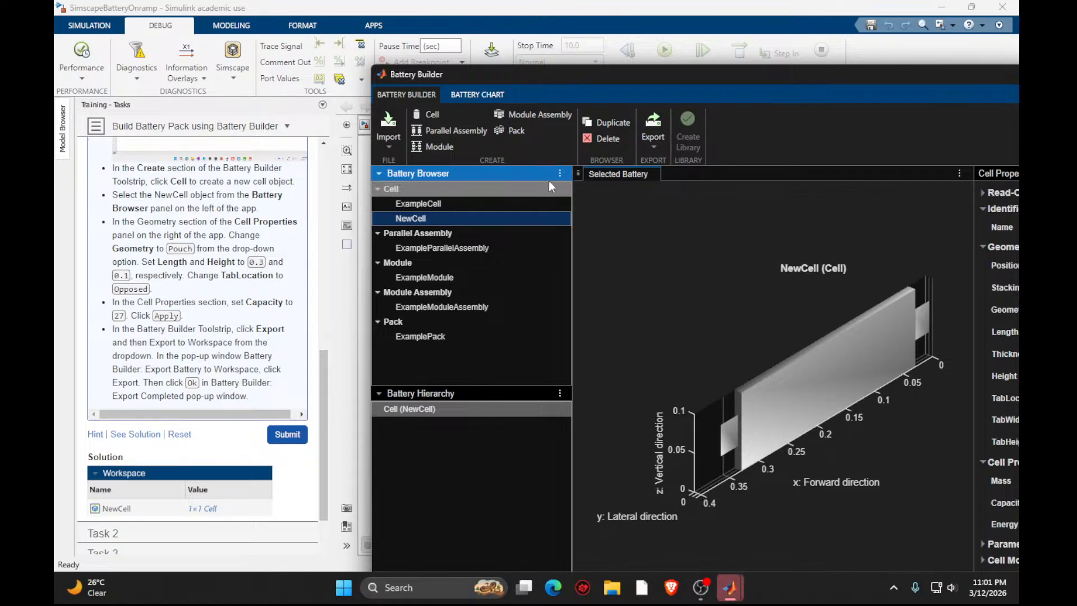
{"action": "left_click", "coordinate": [656, 143]}
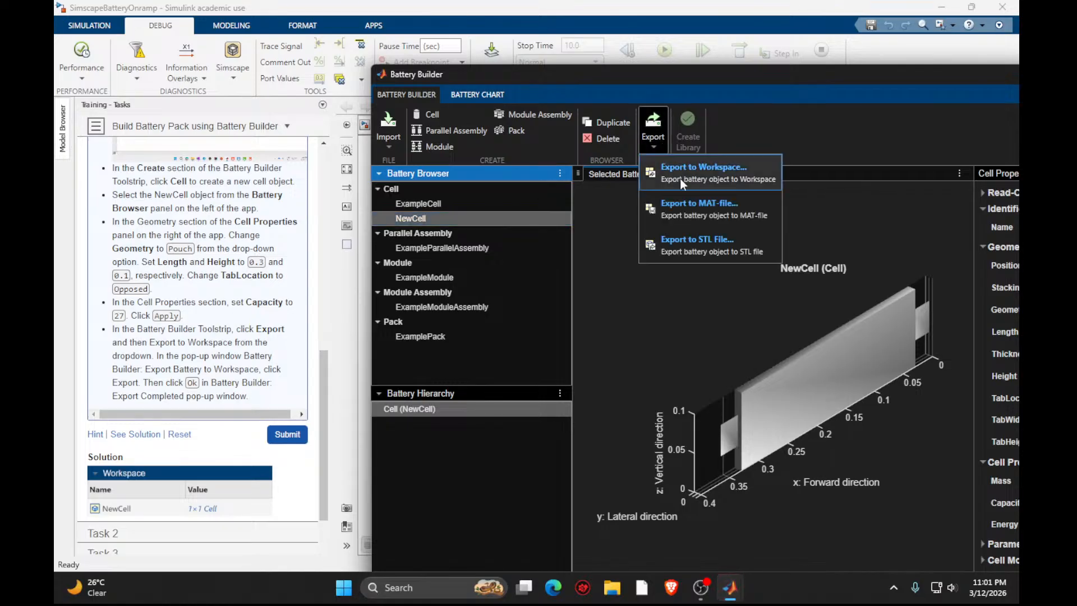
{"action": "left_click", "coordinate": [678, 166]}
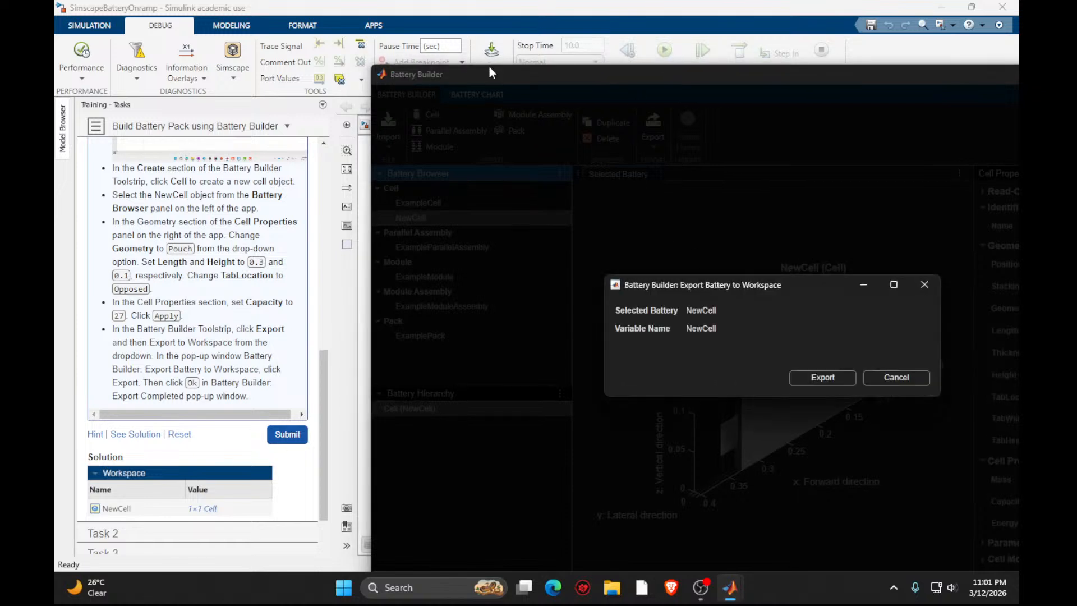
{"action": "left_click", "coordinate": [821, 381]}
{"action": "left_click", "coordinate": [828, 388]}
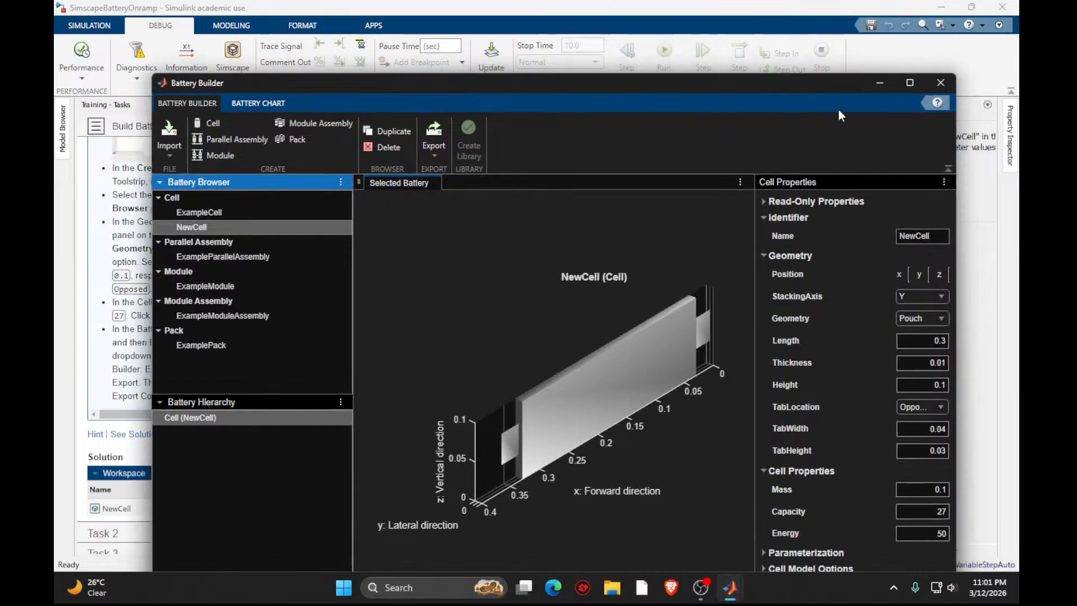
Minimize Battery Builder and submit Task 1 in the training model.
{"action": "left_click", "coordinate": [874, 85]}
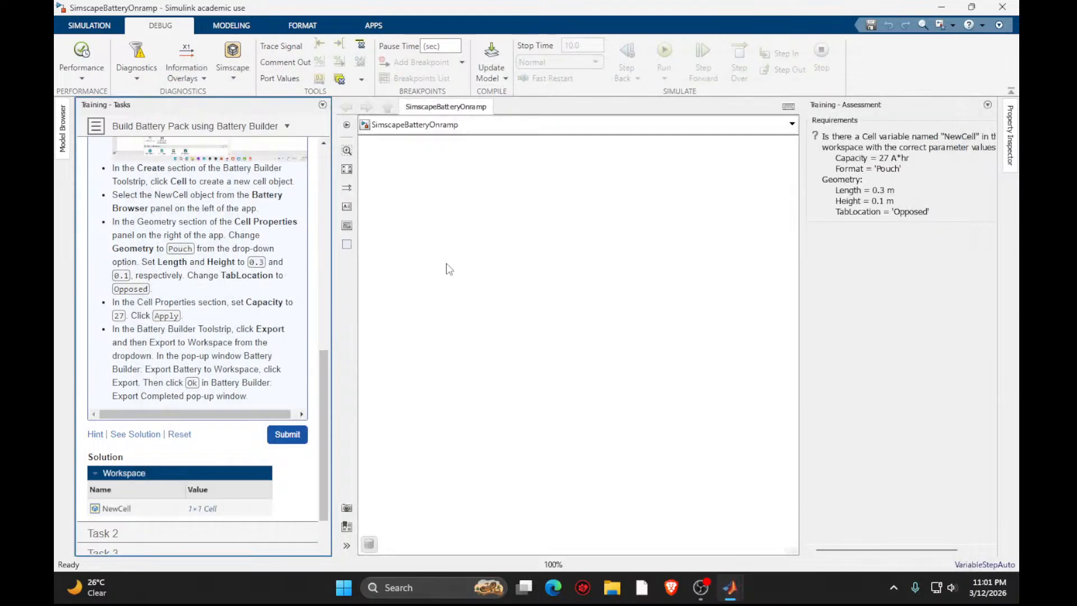
{"action": "left_click", "coordinate": [284, 435]}
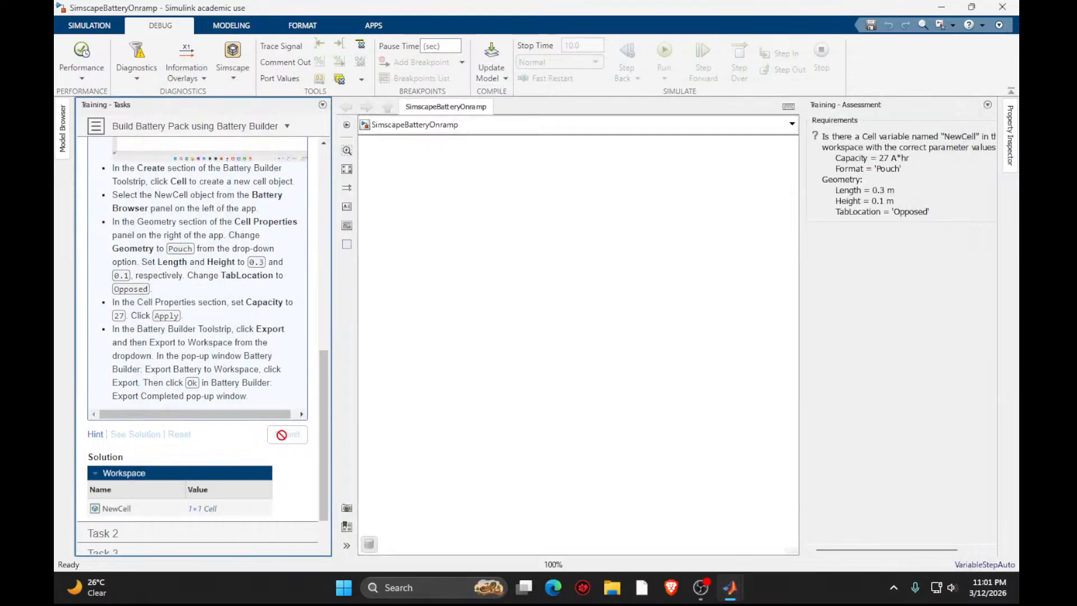
{"action": "left_click", "coordinate": [283, 437]}
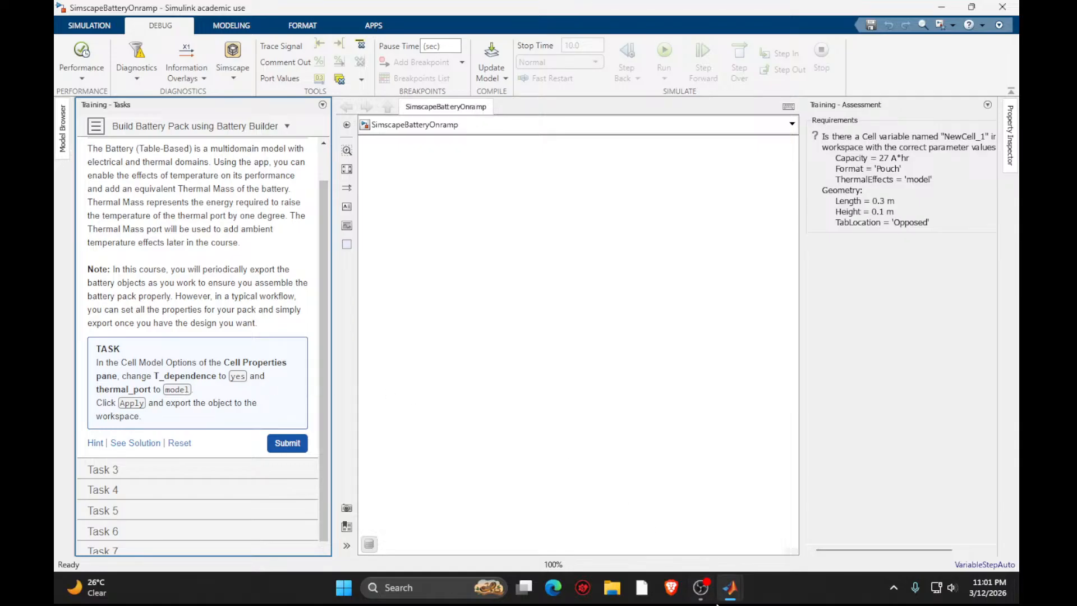
Bring Battery Builder back up, consult the Task 2 instructions beside it and bring NewCell's properties into view.
{"action": "mouse_move", "coordinate": [717, 603]}
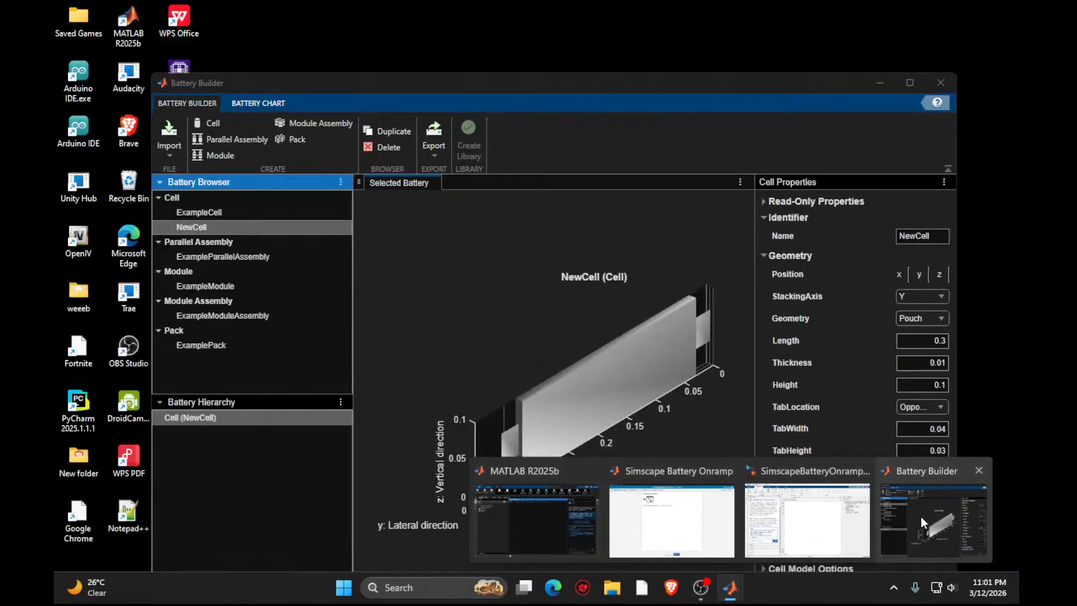
{"action": "left_click", "coordinate": [920, 516]}
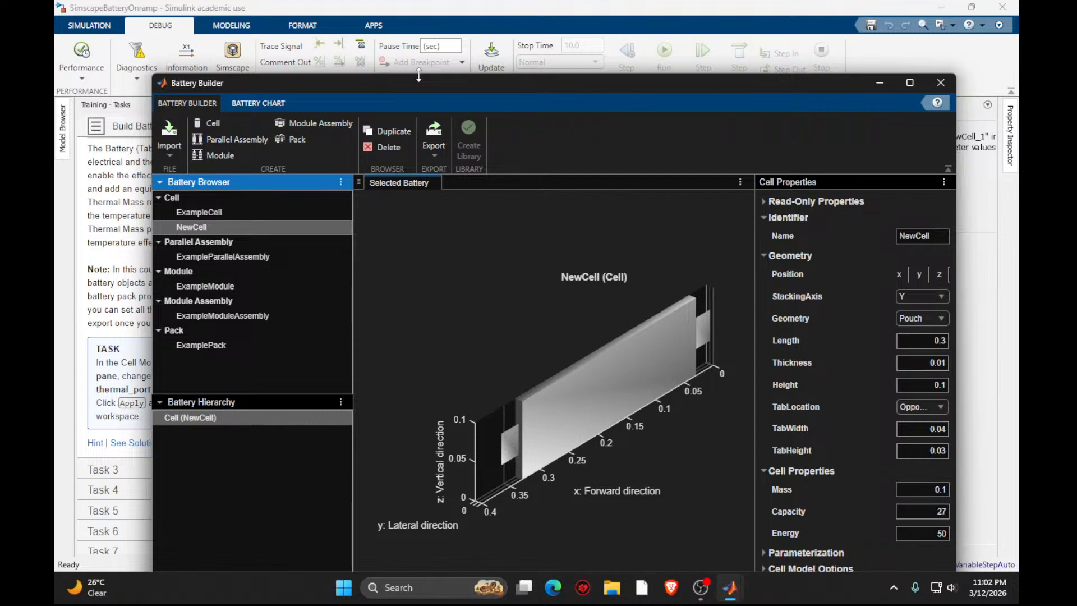
{"action": "left_click_drag", "start_coordinate": [392, 79], "coordinate": [588, 61]}
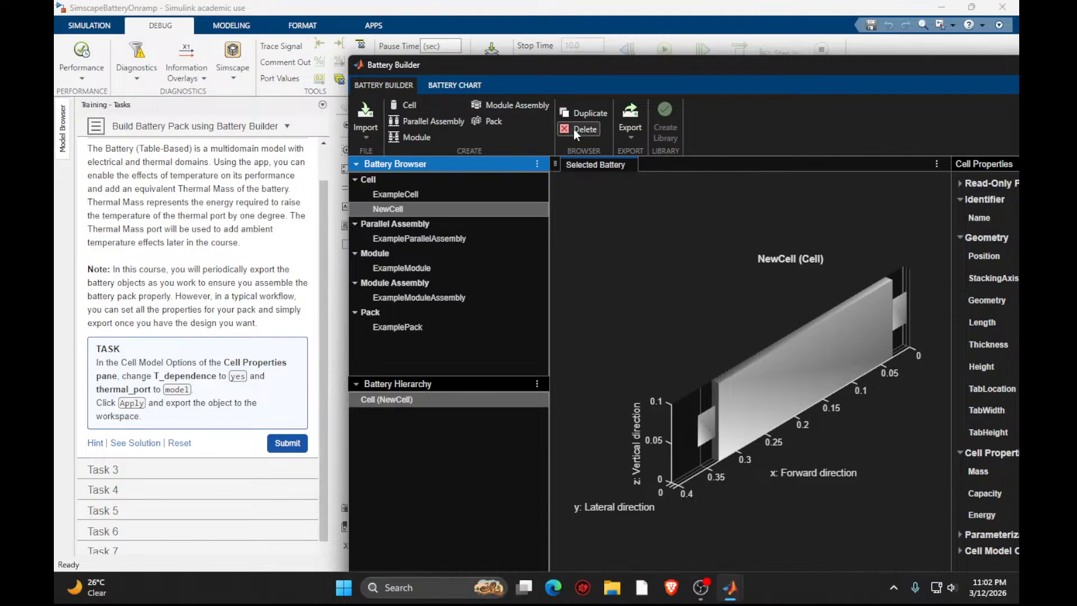
{"action": "left_click_drag", "start_coordinate": [728, 66], "coordinate": [471, 69]}
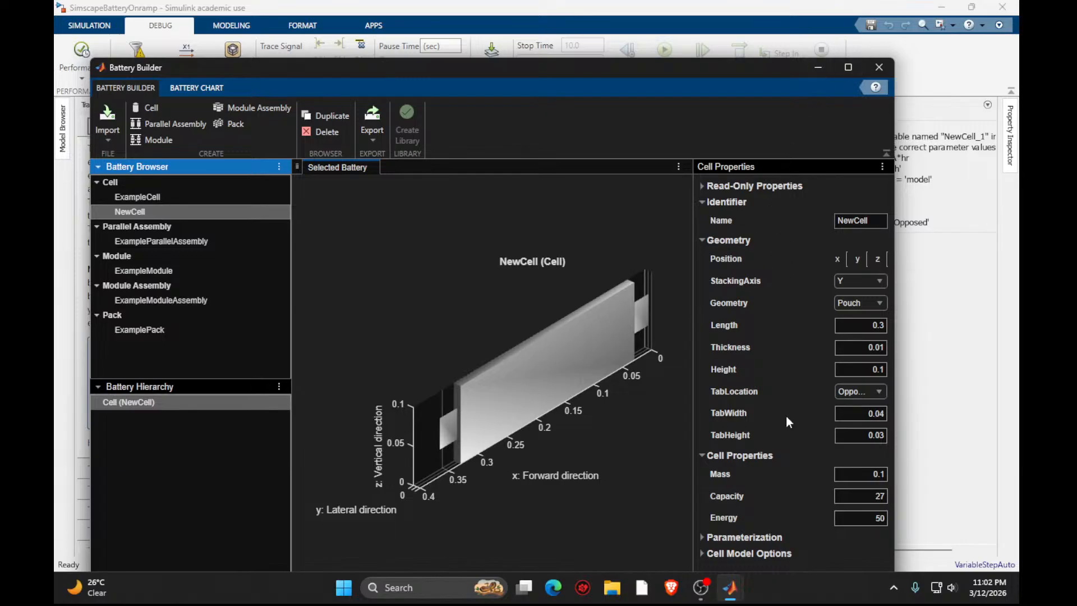
Maximize Battery Builder, expand NewCell's Cell Model Options and set T_dependence to yes.
{"action": "left_click", "coordinate": [702, 537]}
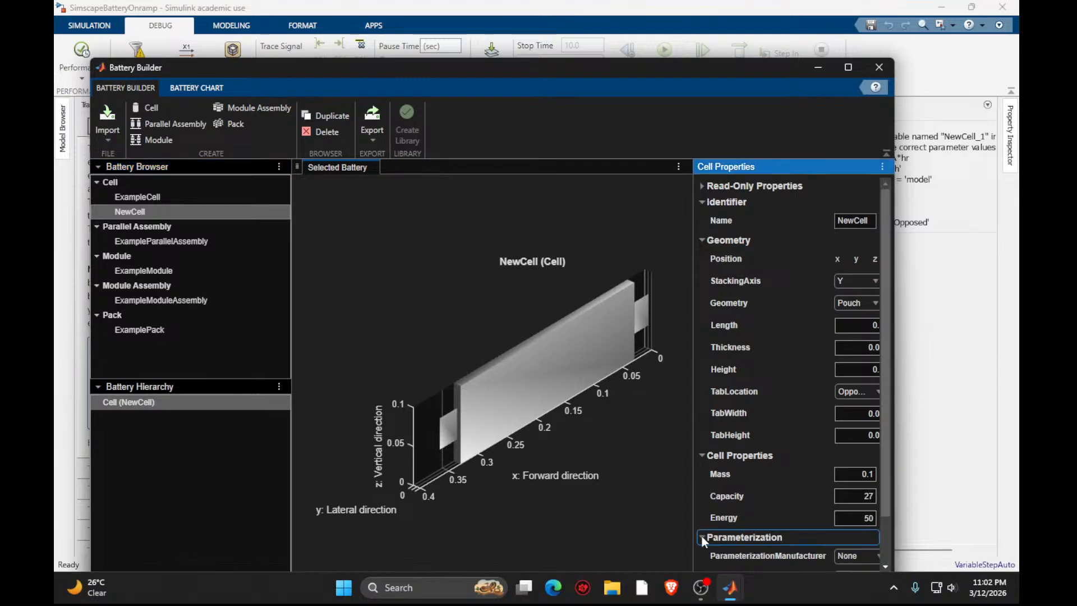
{"action": "left_click", "coordinate": [847, 70]}
{"action": "scroll", "coordinate": [810, 490], "scroll_direction": "down", "scroll_amount": 1}
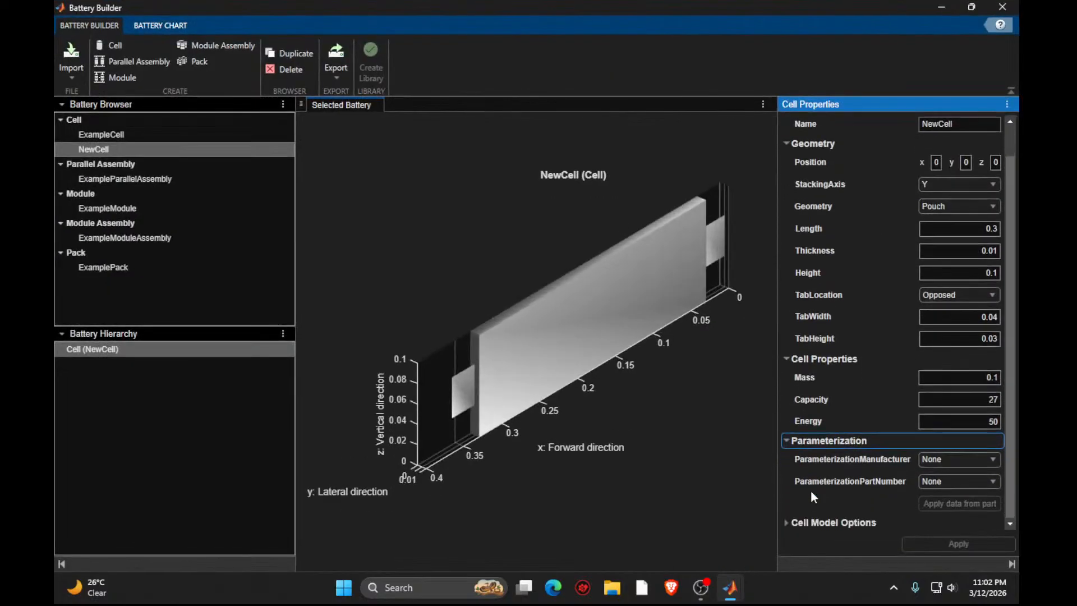
{"action": "left_click", "coordinate": [786, 440]}
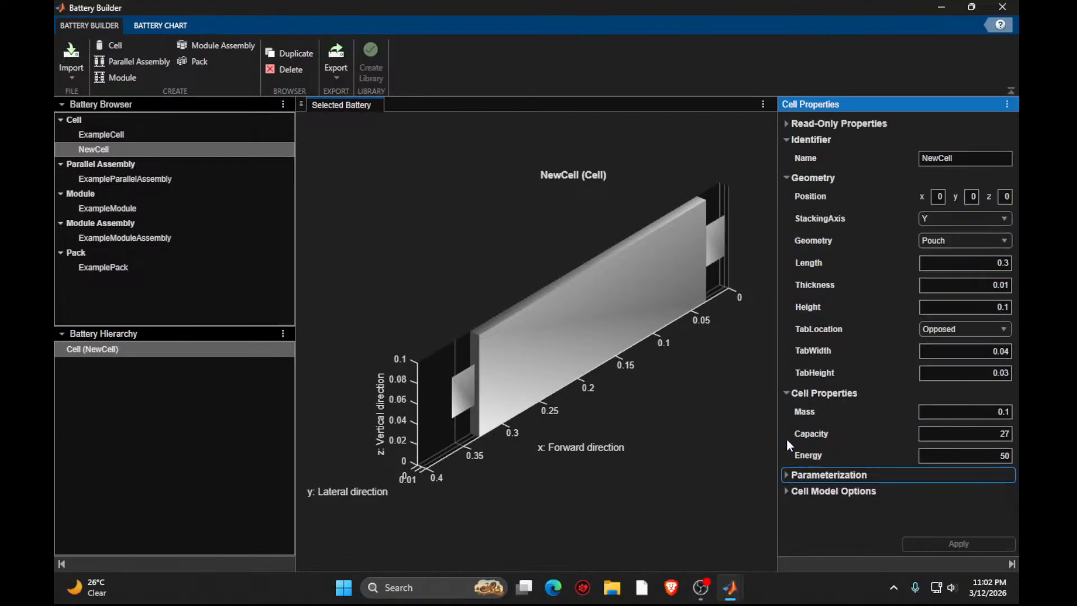
{"action": "left_click", "coordinate": [786, 491]}
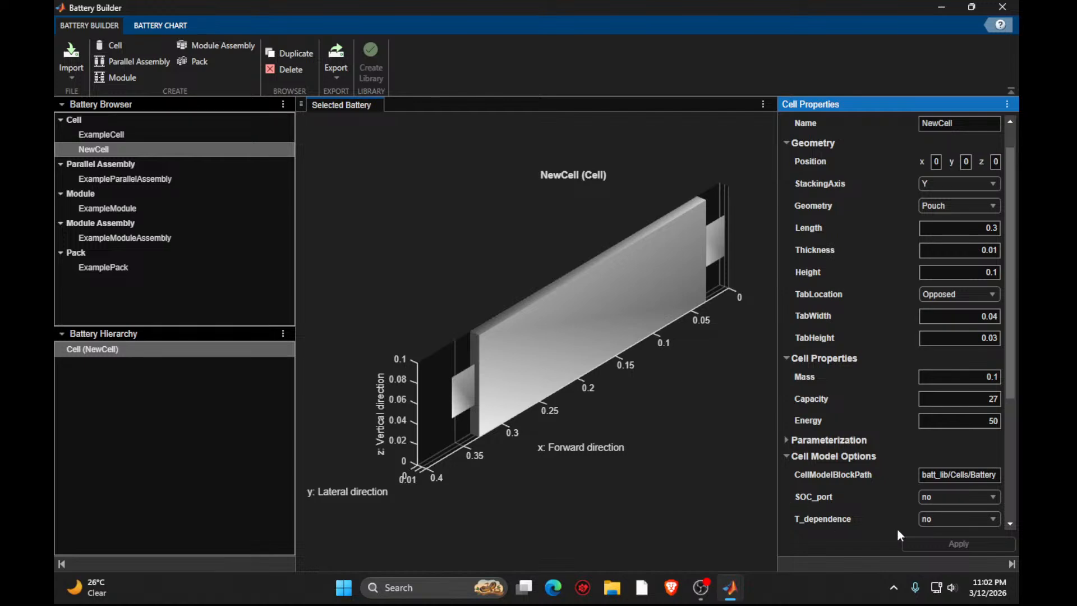
{"action": "left_click", "coordinate": [954, 526]}
{"action": "left_click", "coordinate": [934, 538]}
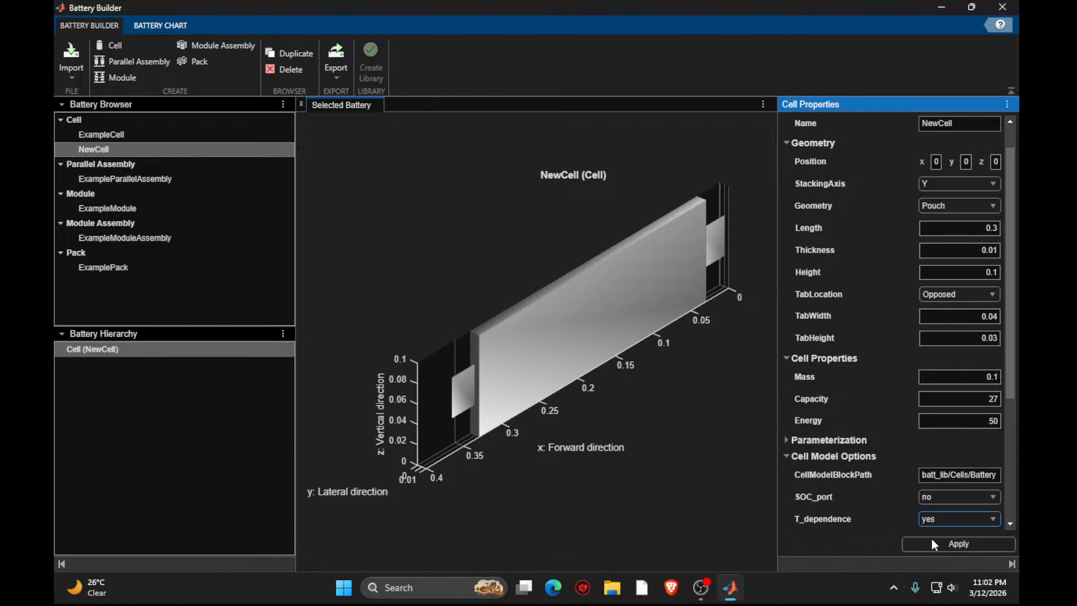
Recheck the Task 2 instructions, set NewCell's thermal_port to model and apply the changes.
{"action": "left_click", "coordinate": [942, 6]}
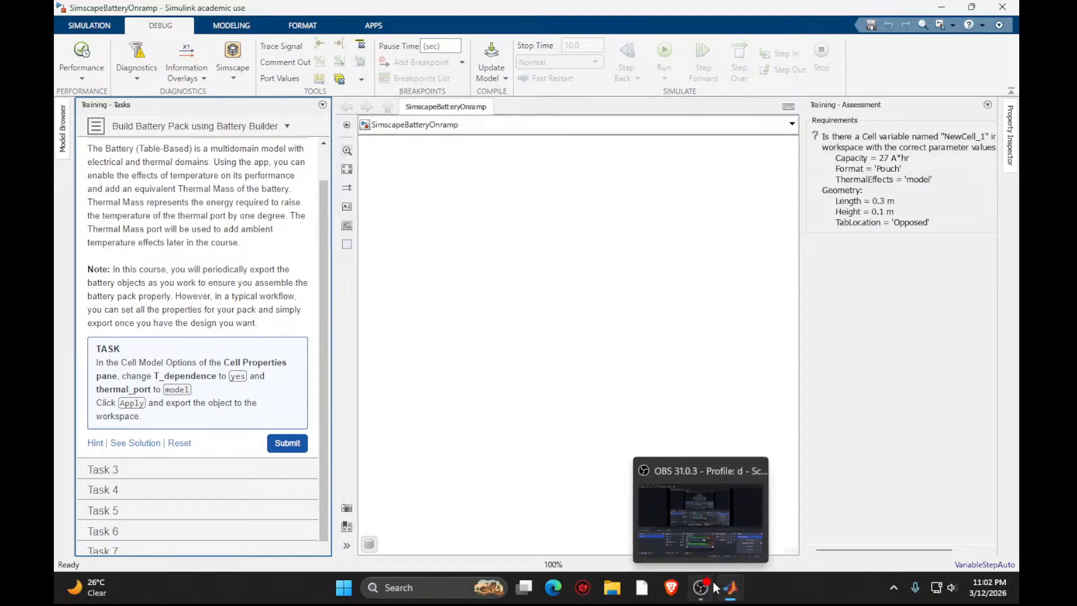
{"action": "mouse_move", "coordinate": [731, 587]}
{"action": "left_click", "coordinate": [924, 547]}
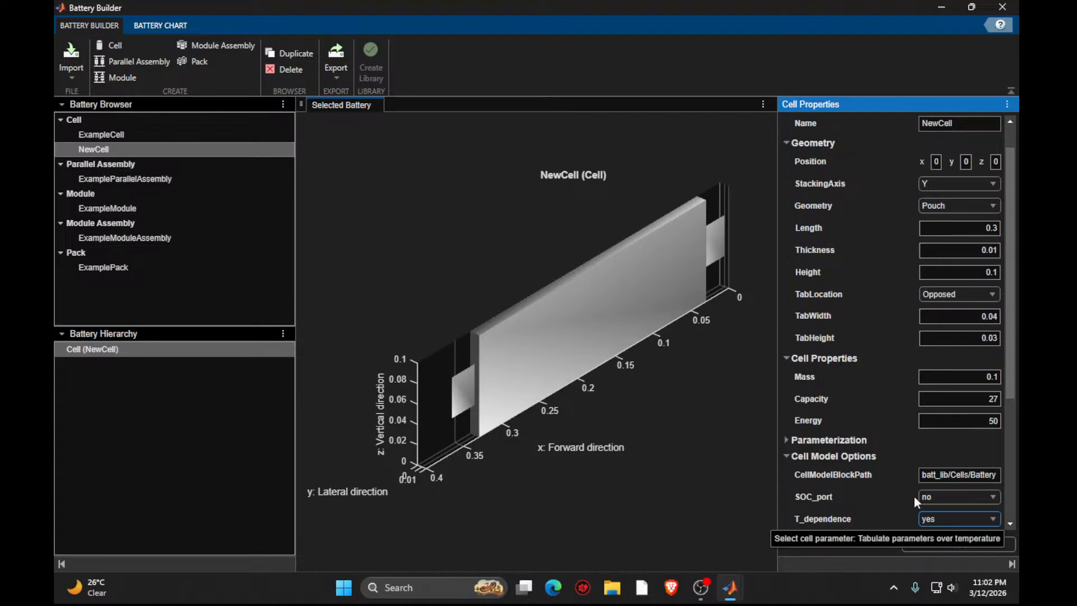
{"action": "scroll", "coordinate": [858, 476], "scroll_direction": "down", "scroll_amount": 5}
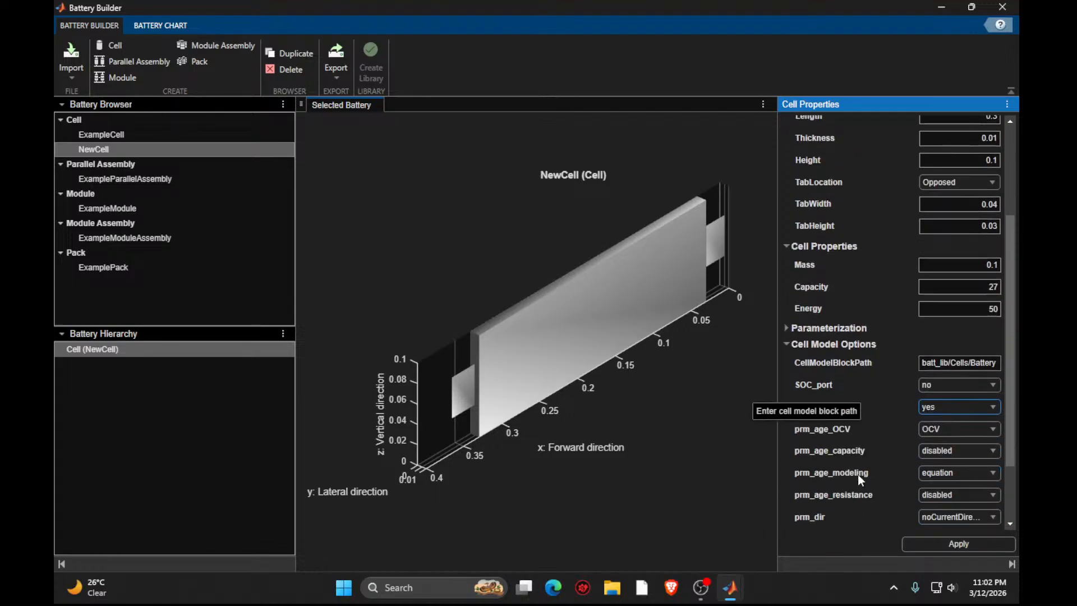
{"action": "left_click", "coordinate": [952, 521]}
{"action": "left_click", "coordinate": [957, 547]}
{"action": "left_click", "coordinate": [958, 545]}
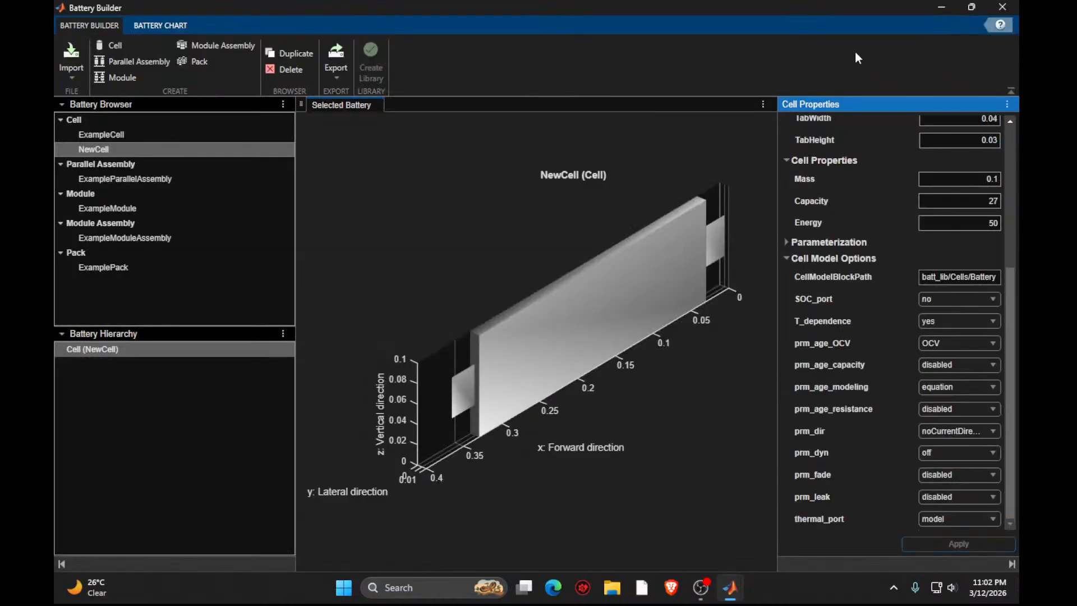
Recheck the Task 2 instructions in the training model, return to Battery Builder and export NewCell to the workspace.
{"action": "left_click", "coordinate": [941, 7]}
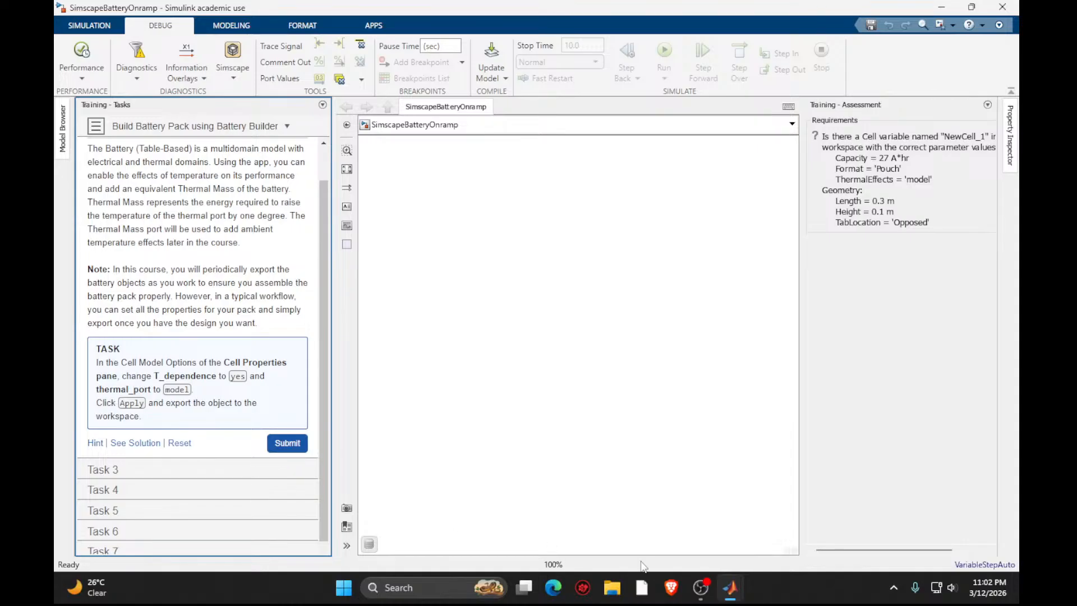
{"action": "mouse_move", "coordinate": [738, 596]}
{"action": "left_click", "coordinate": [915, 520]}
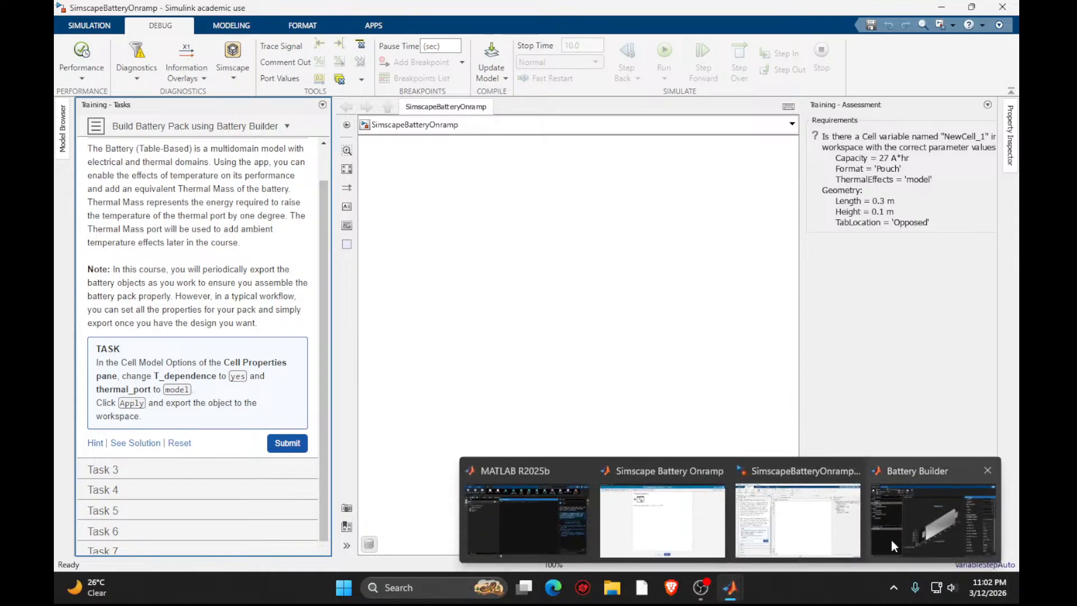
{"action": "left_click", "coordinate": [891, 539]}
{"action": "left_click", "coordinate": [336, 66]}
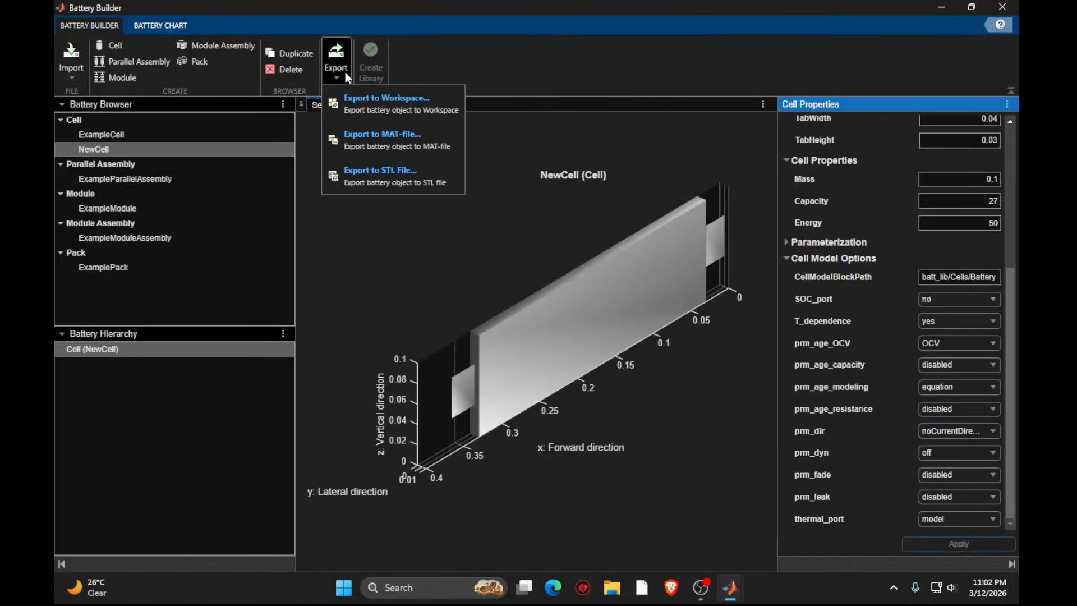
{"action": "left_click", "coordinate": [356, 95]}
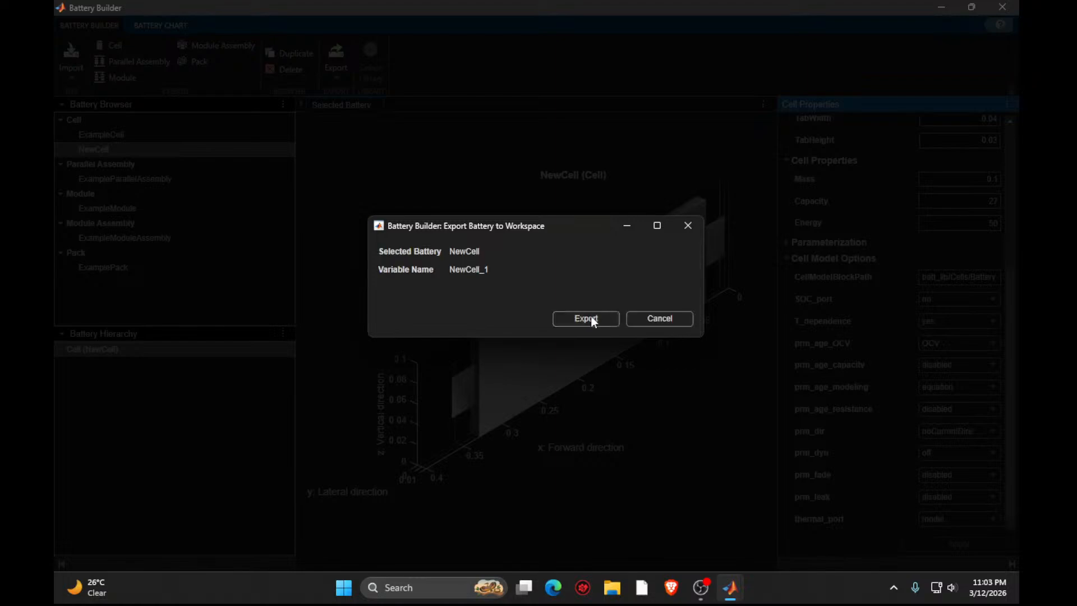
{"action": "left_click", "coordinate": [590, 318]}
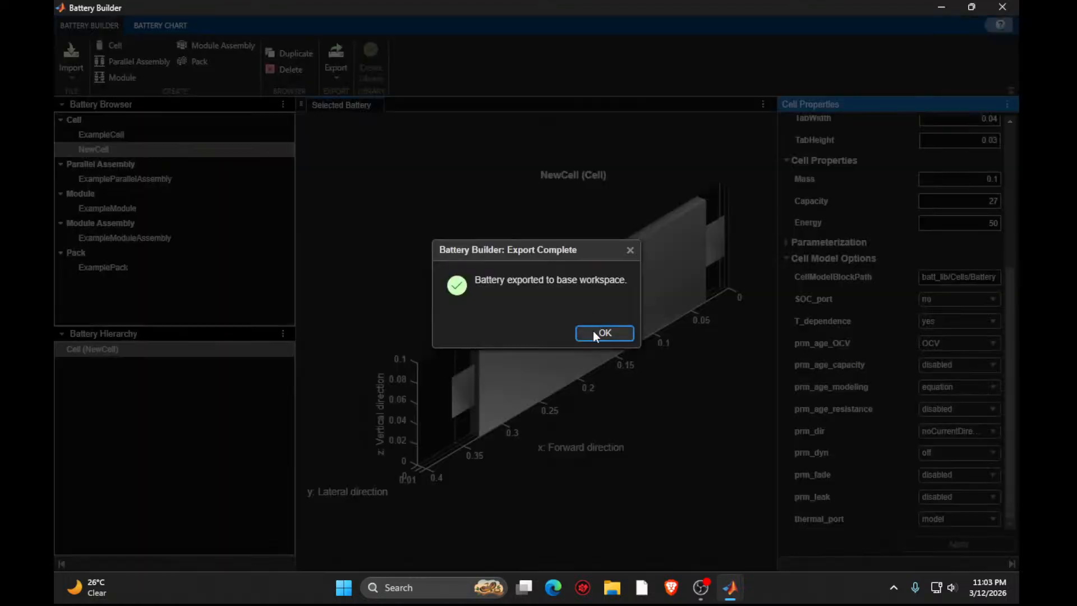
{"action": "left_click", "coordinate": [593, 331]}
Switch to the main MATLAB window and inspect the exported cell variables in the workspace.
{"action": "key", "text": "alt+Tab"}
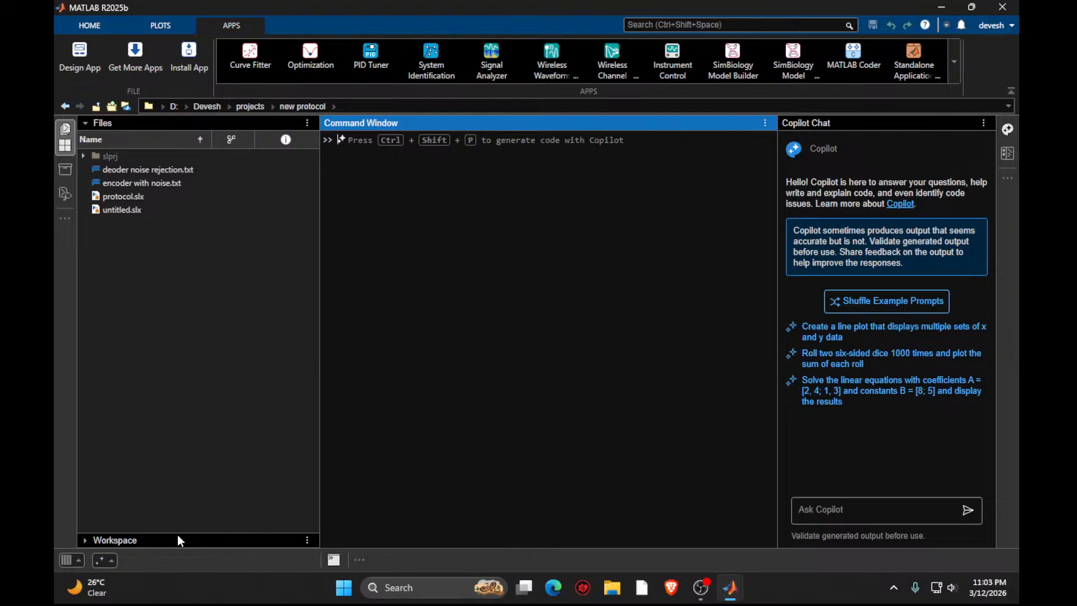
{"action": "left_click", "coordinate": [84, 540]}
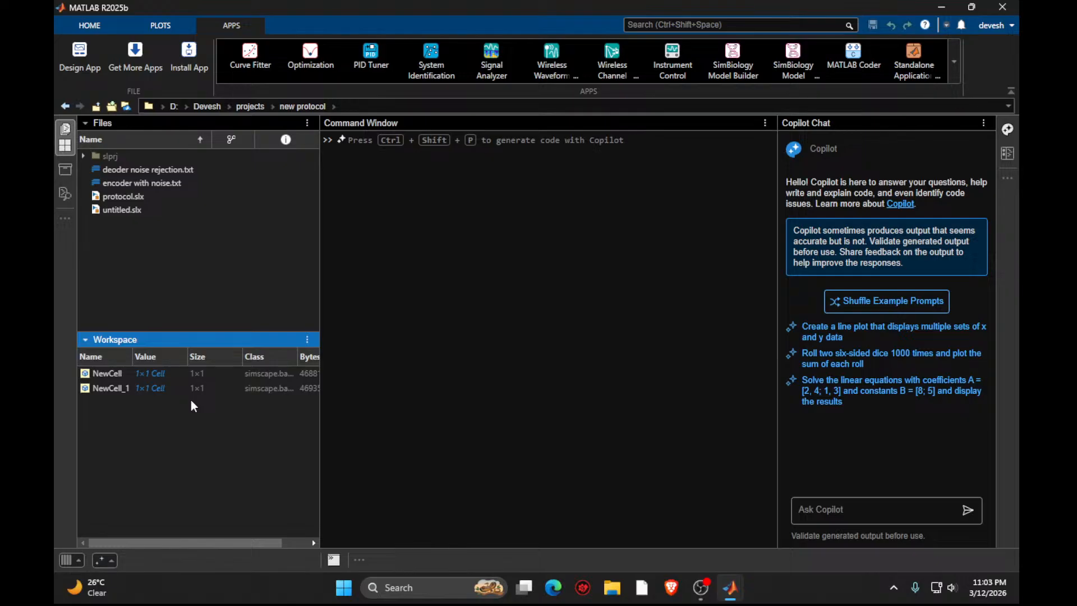
{"action": "left_click_drag", "start_coordinate": [224, 541], "coordinate": [328, 538]}
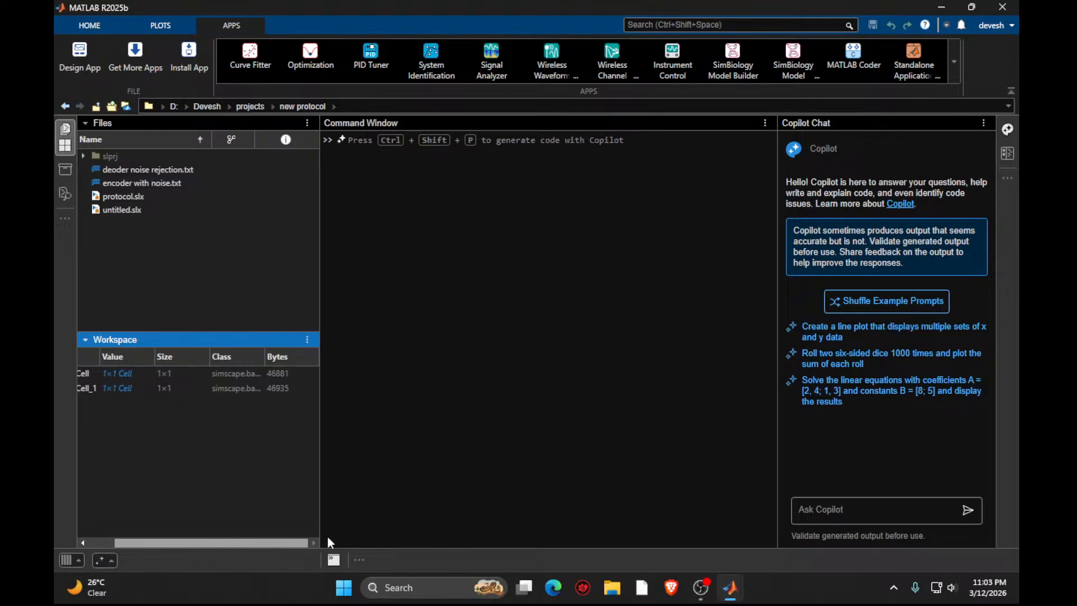
Switch to the SimscapeBatteryOnramp training model, submit Task 2 and proceed to Task 3.
{"action": "mouse_move", "coordinate": [731, 588]}
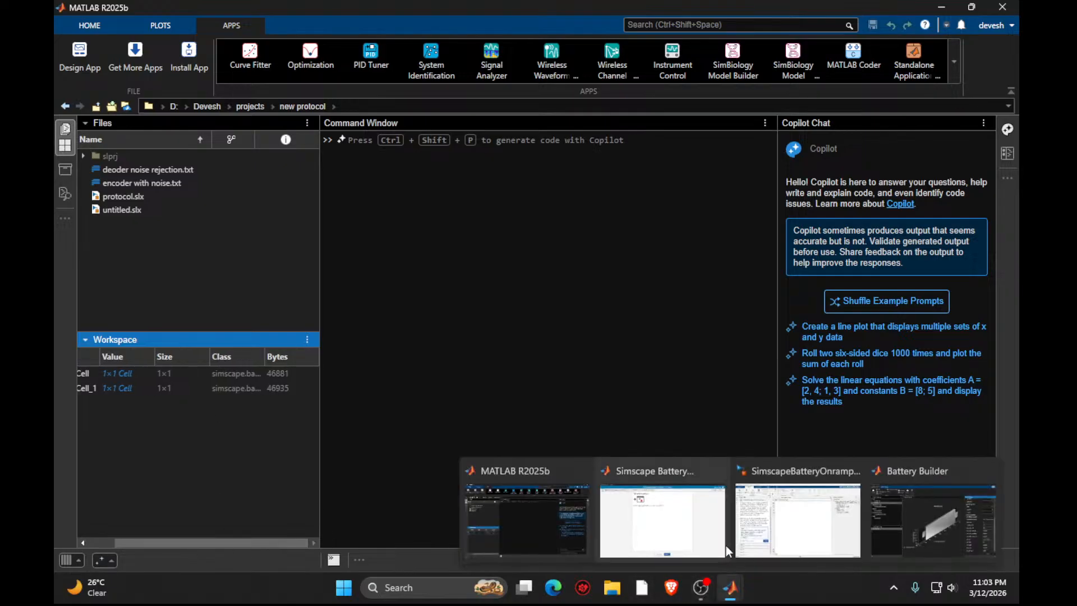
{"action": "left_click", "coordinate": [797, 522]}
{"action": "left_click", "coordinate": [300, 446]}
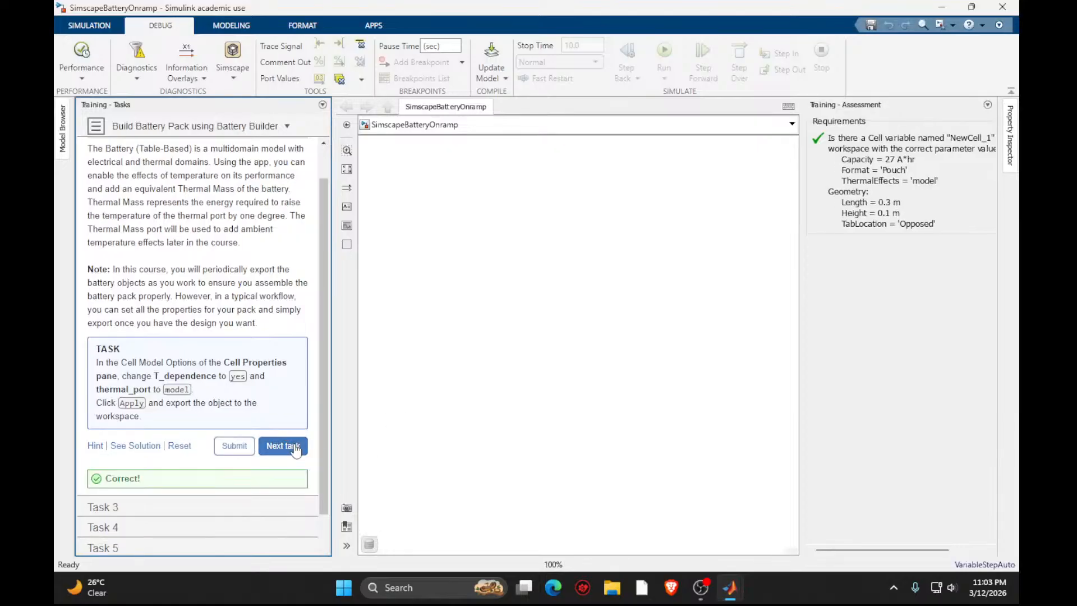
{"action": "left_click", "coordinate": [264, 446]}
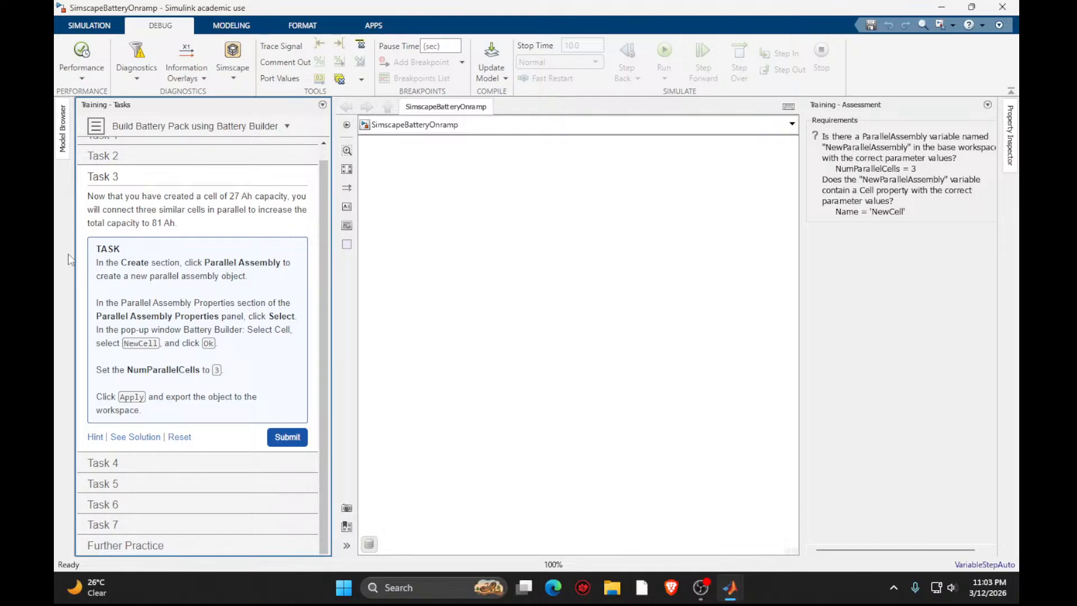
Return to Battery Builder, create a new parallel assembly and check it against the Task 3 instructions.
{"action": "mouse_move", "coordinate": [730, 588]}
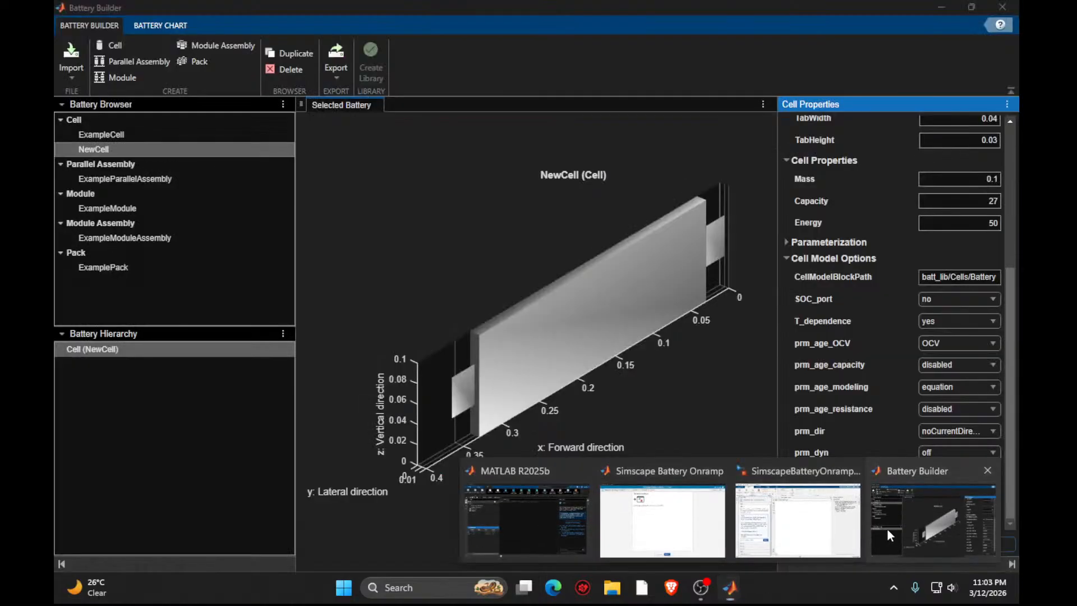
{"action": "left_click", "coordinate": [887, 527]}
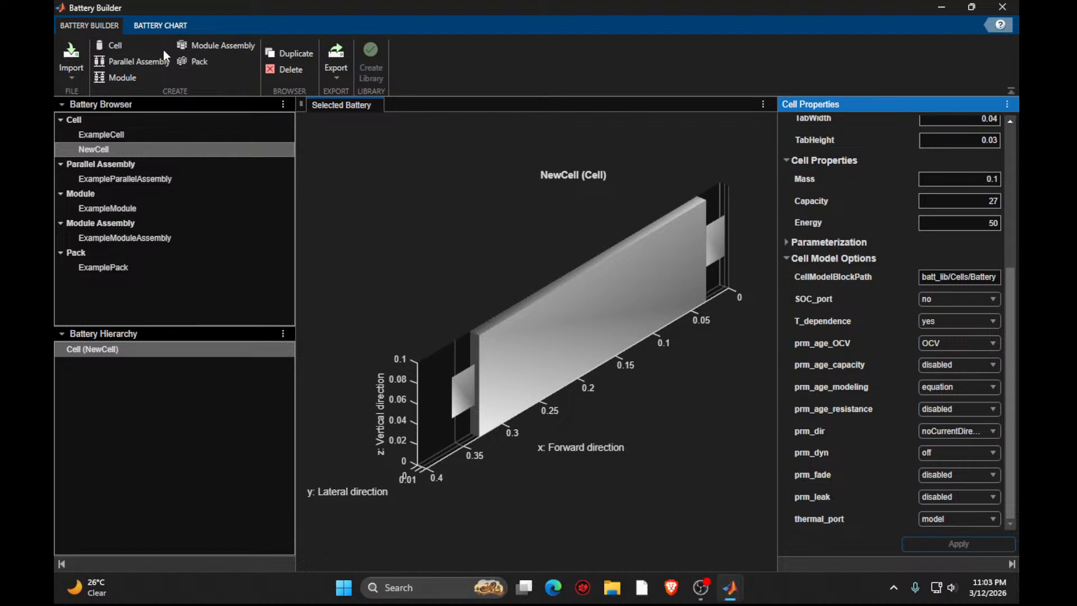
{"action": "left_click", "coordinate": [102, 62]}
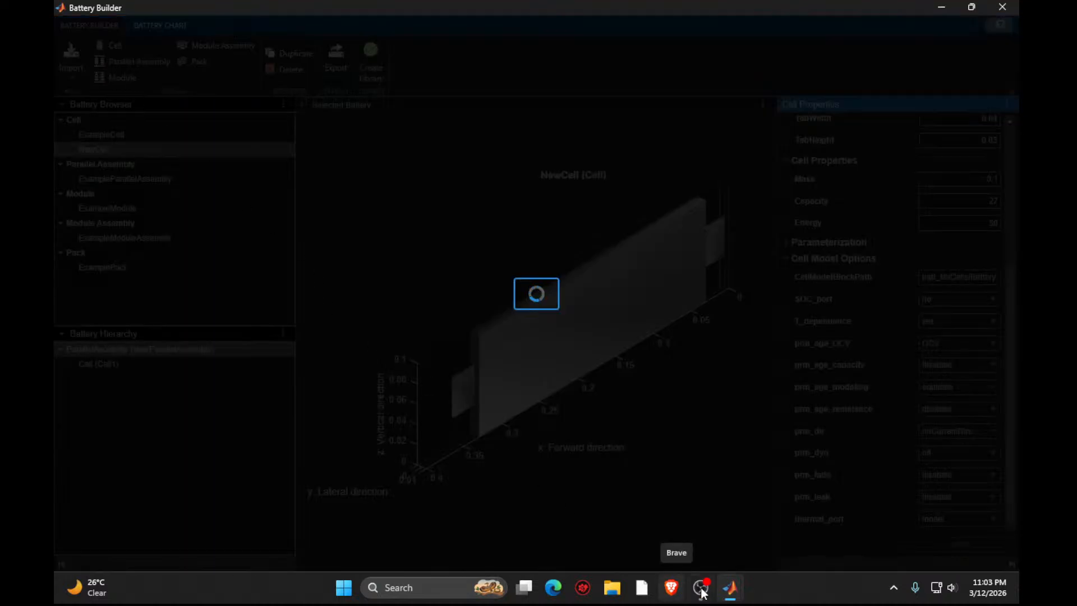
{"action": "mouse_move", "coordinate": [730, 587]}
{"action": "mouse_move", "coordinate": [774, 538]}
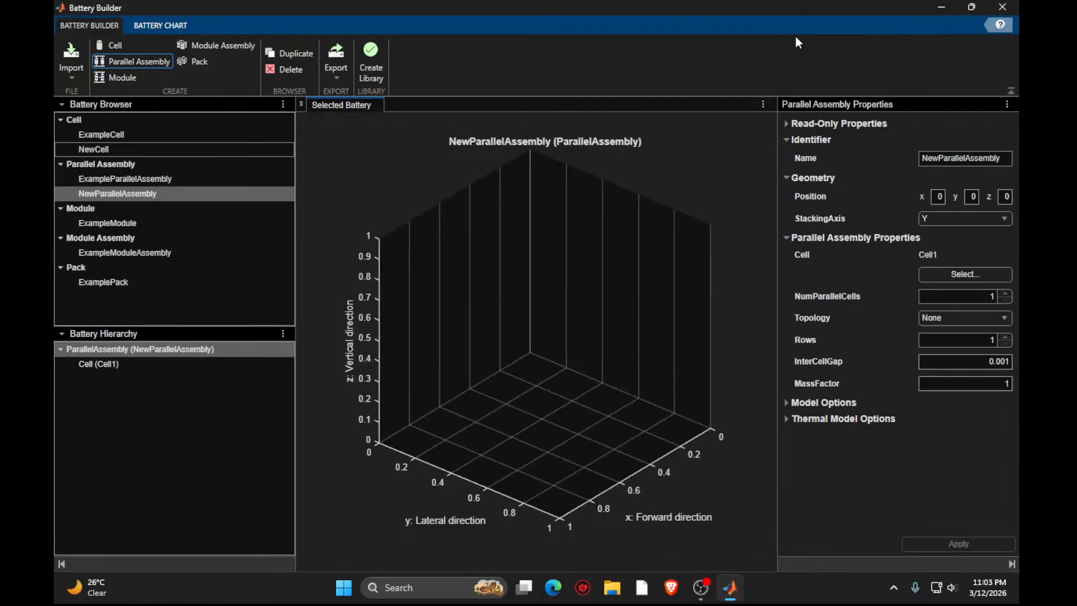
Assign NewCell as the cell of the new parallel assembly.
{"action": "left_click", "coordinate": [927, 274]}
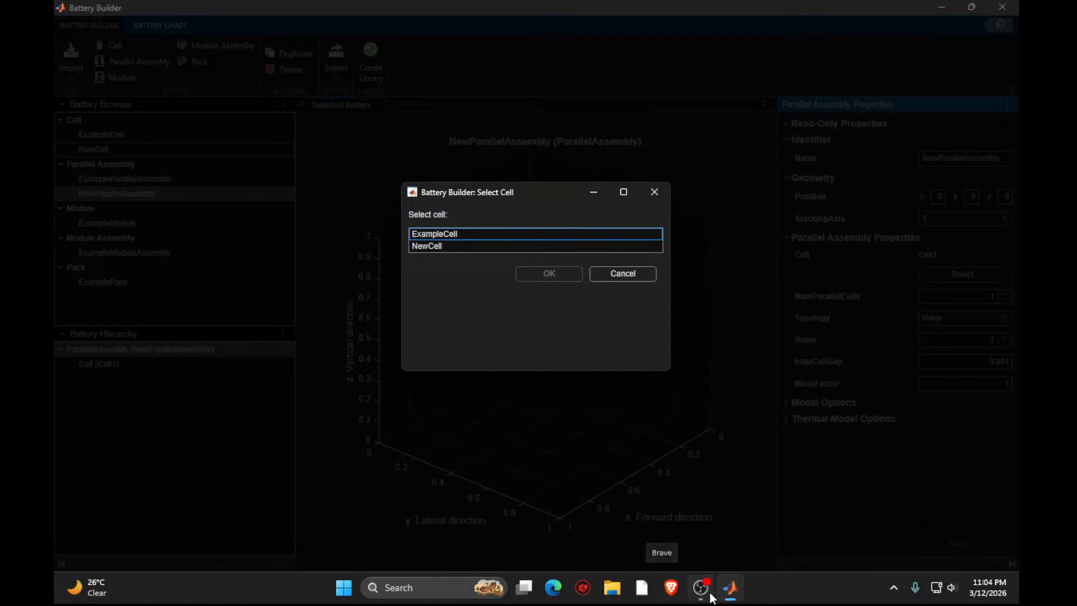
{"action": "mouse_move", "coordinate": [618, 525]}
{"action": "mouse_move", "coordinate": [689, 533]}
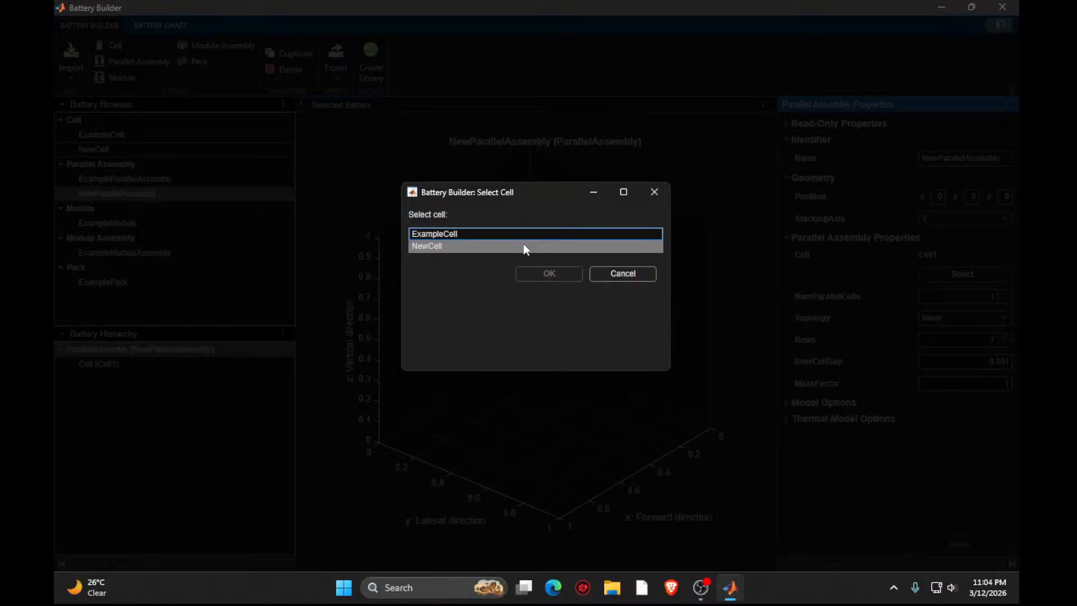
{"action": "left_click", "coordinate": [524, 246]}
{"action": "left_click", "coordinate": [549, 273]}
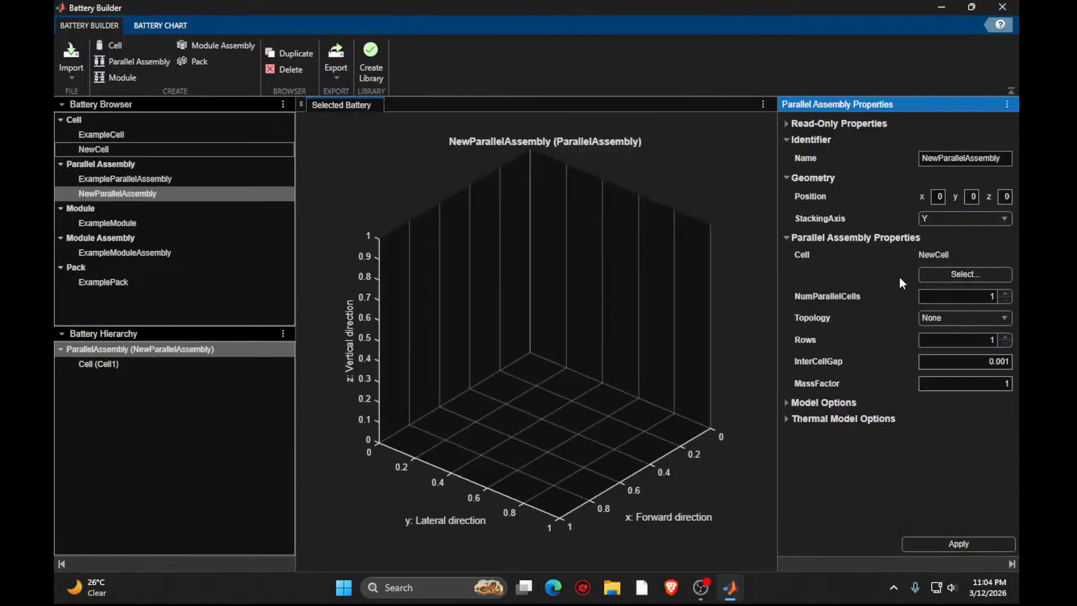
Set NumParallelCells of the new parallel assembly to 3 and apply the changes.
{"action": "left_click", "coordinate": [948, 297]}
{"action": "type", "text": "3"}
{"action": "mouse_move", "coordinate": [732, 584]}
{"action": "mouse_move", "coordinate": [754, 530]}
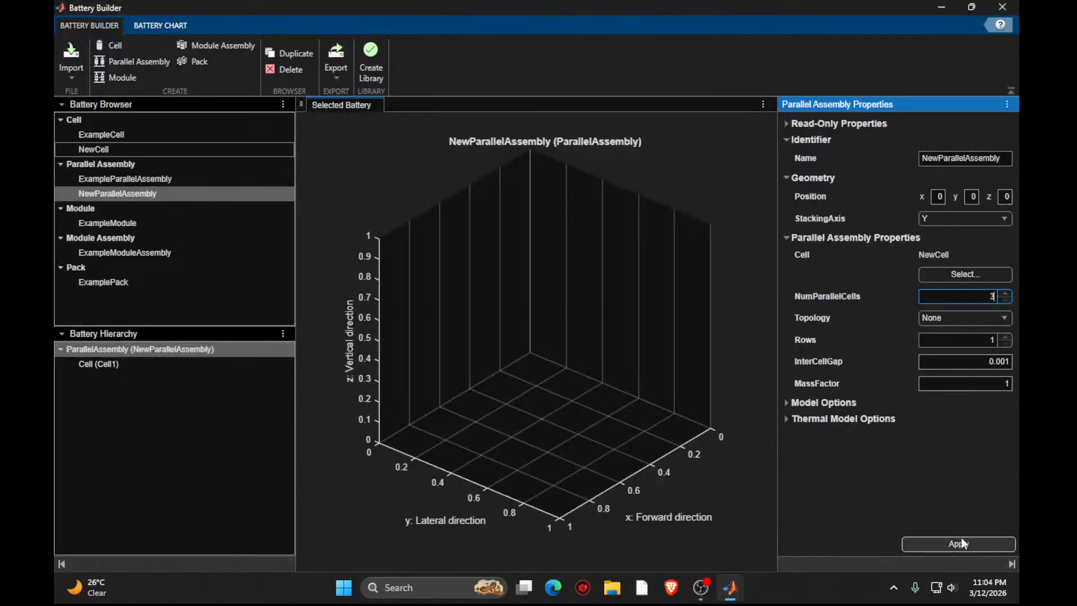
{"action": "left_click", "coordinate": [959, 543]}
Try to submit Task 3 in the training model before exporting the parallel assembly.
{"action": "mouse_move", "coordinate": [730, 587]}
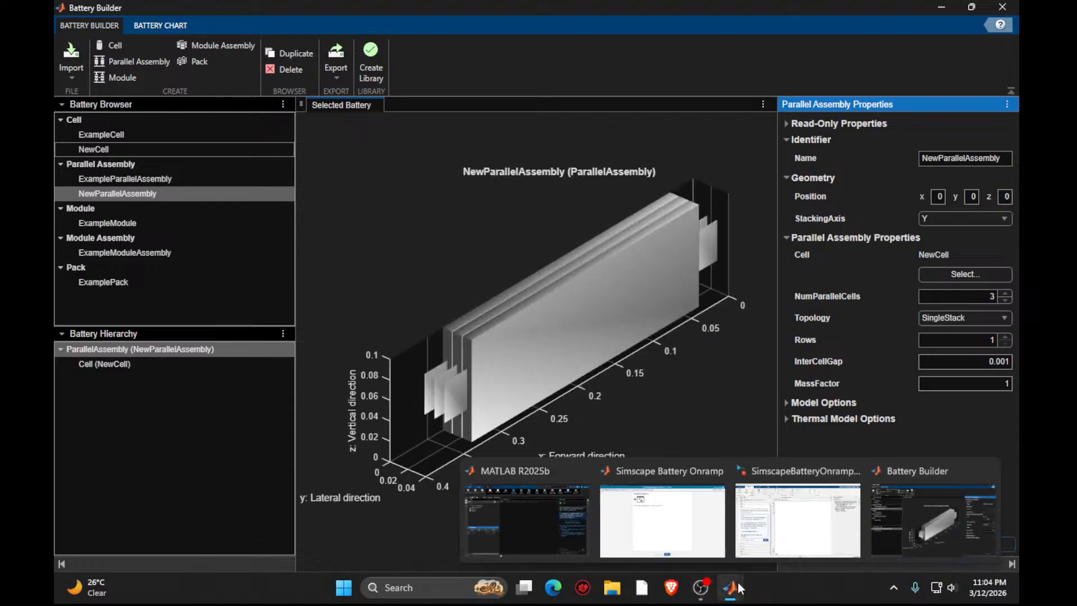
{"action": "left_click", "coordinate": [753, 528]}
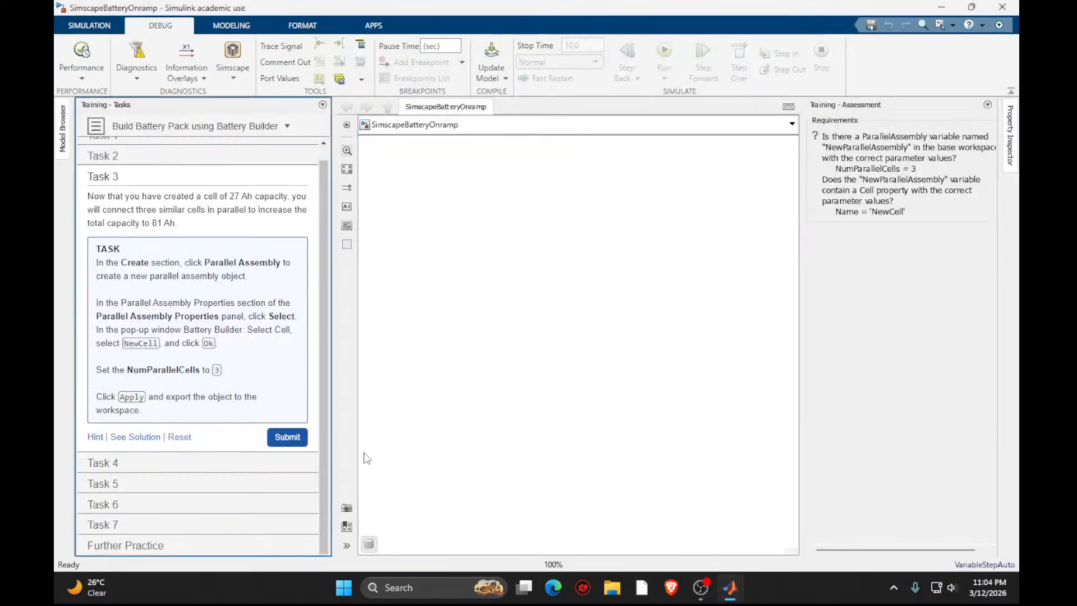
{"action": "left_click", "coordinate": [269, 437]}
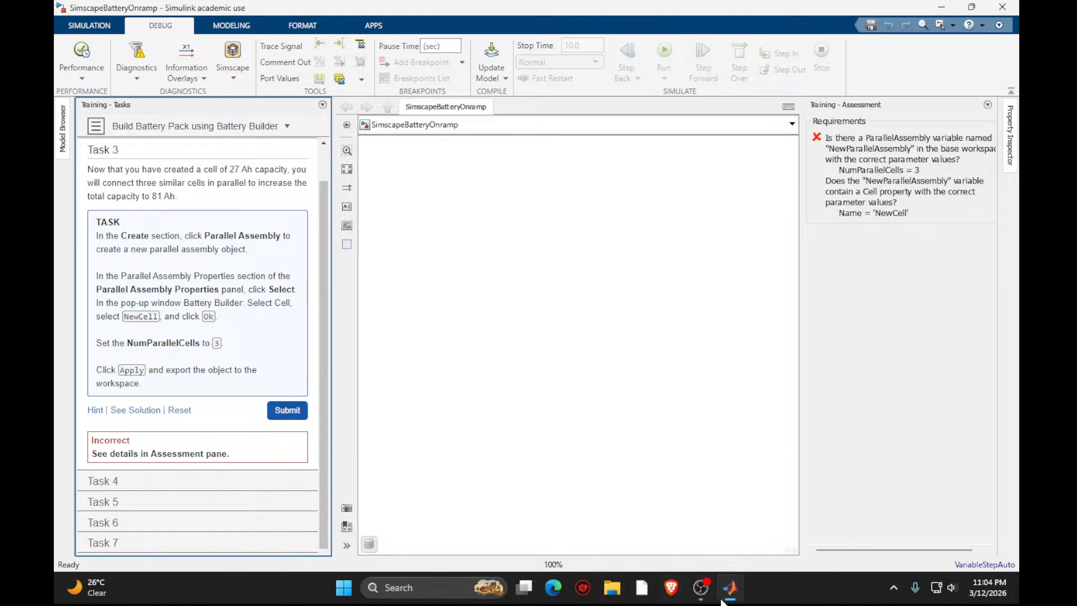
Return to Battery Builder and export NewParallelAssembly to the workspace.
{"action": "mouse_move", "coordinate": [736, 586]}
{"action": "left_click", "coordinate": [911, 516]}
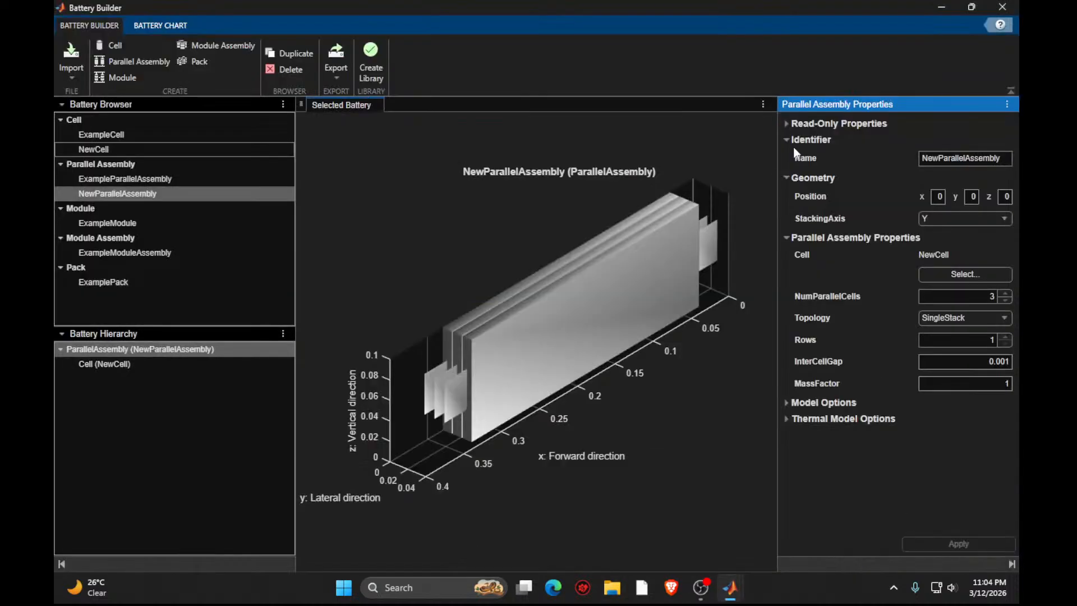
{"action": "left_click", "coordinate": [339, 58]}
{"action": "left_click", "coordinate": [359, 94]}
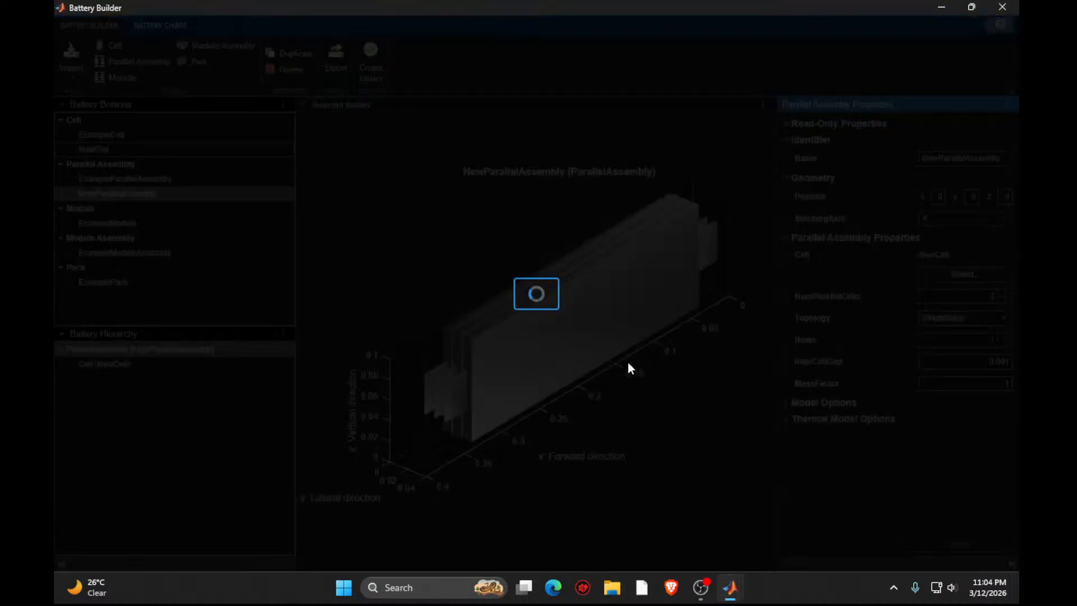
{"action": "left_click", "coordinate": [599, 321]}
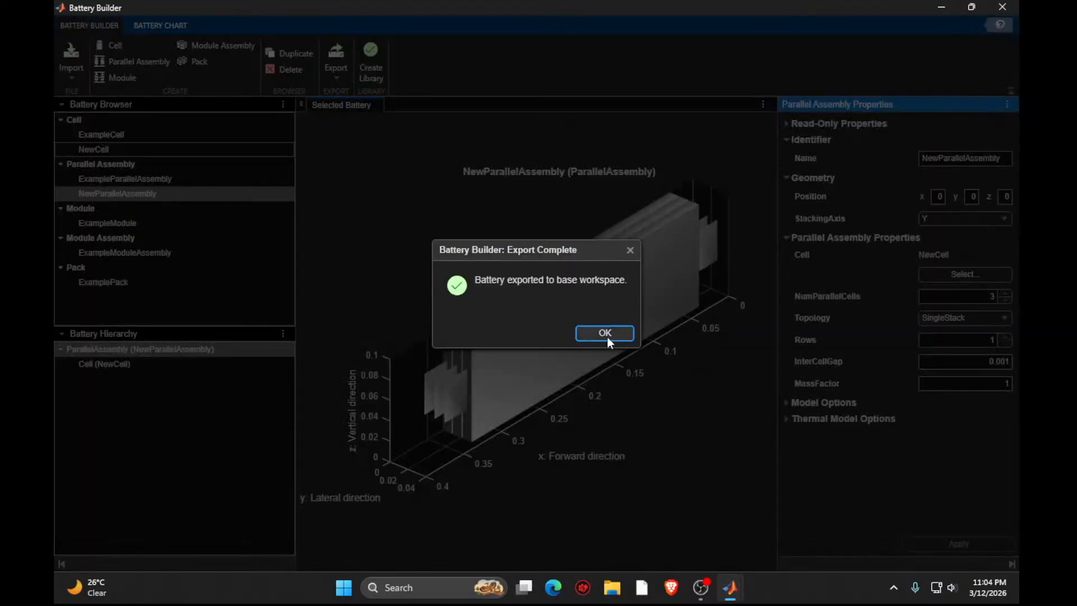
{"action": "left_click", "coordinate": [603, 334]}
Resubmit Task 3 in the training model and proceed to Task 4.
{"action": "mouse_move", "coordinate": [730, 587]}
{"action": "left_click", "coordinate": [794, 519]}
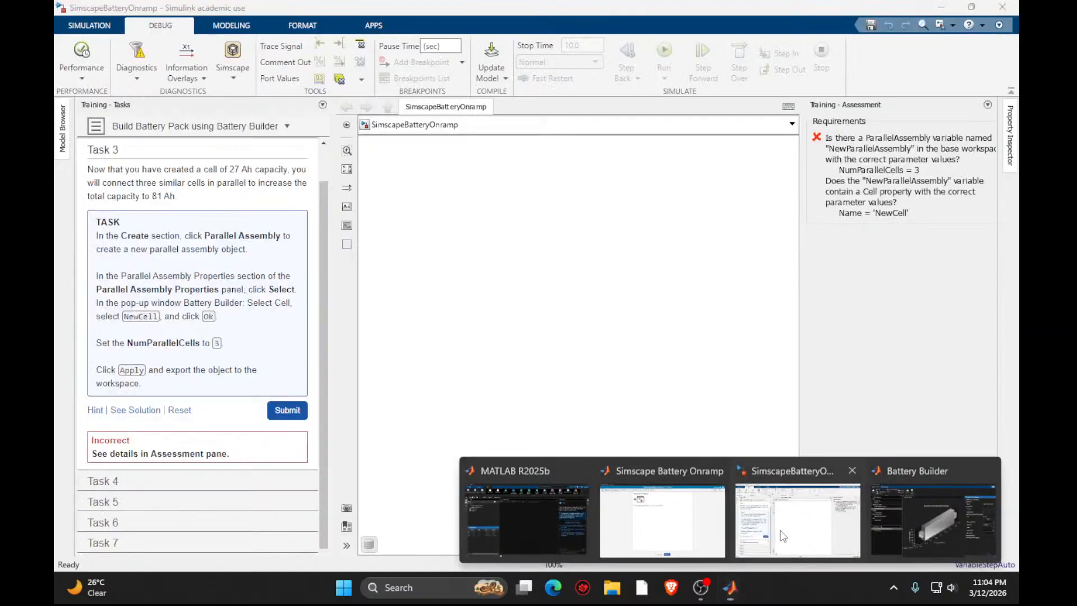
{"action": "left_click", "coordinate": [290, 410]}
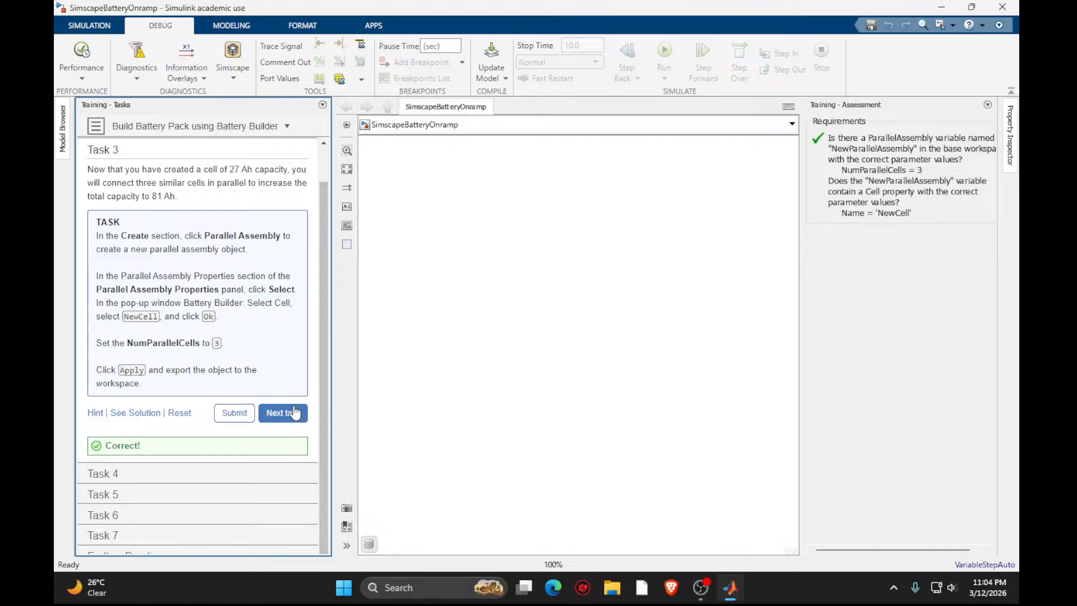
{"action": "left_click", "coordinate": [293, 410]}
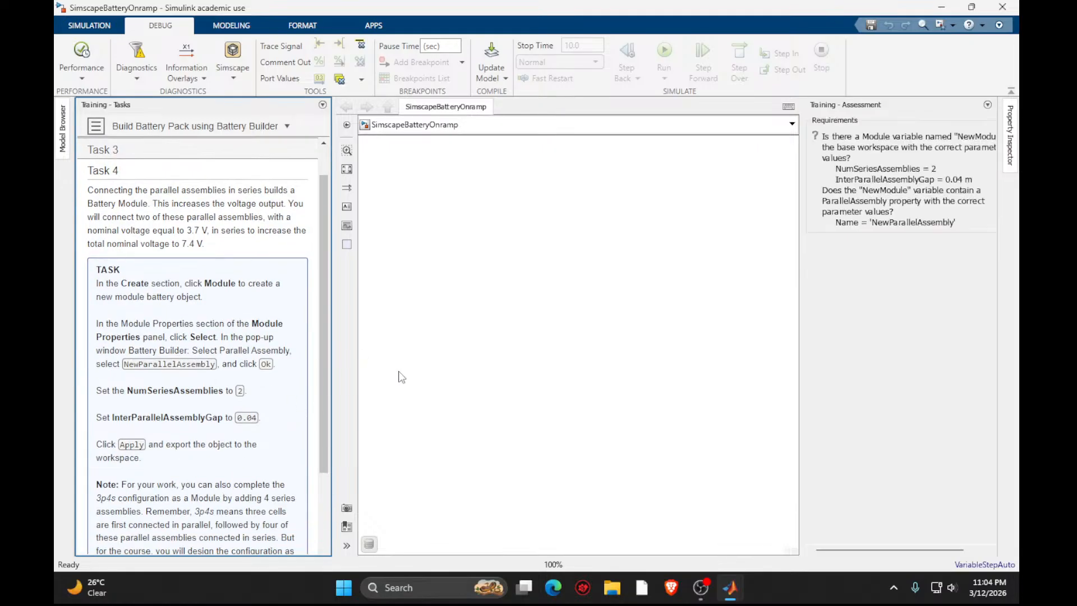
Return to Battery Builder, create a new module and check it against the Task 4 instructions.
{"action": "mouse_move", "coordinate": [730, 588]}
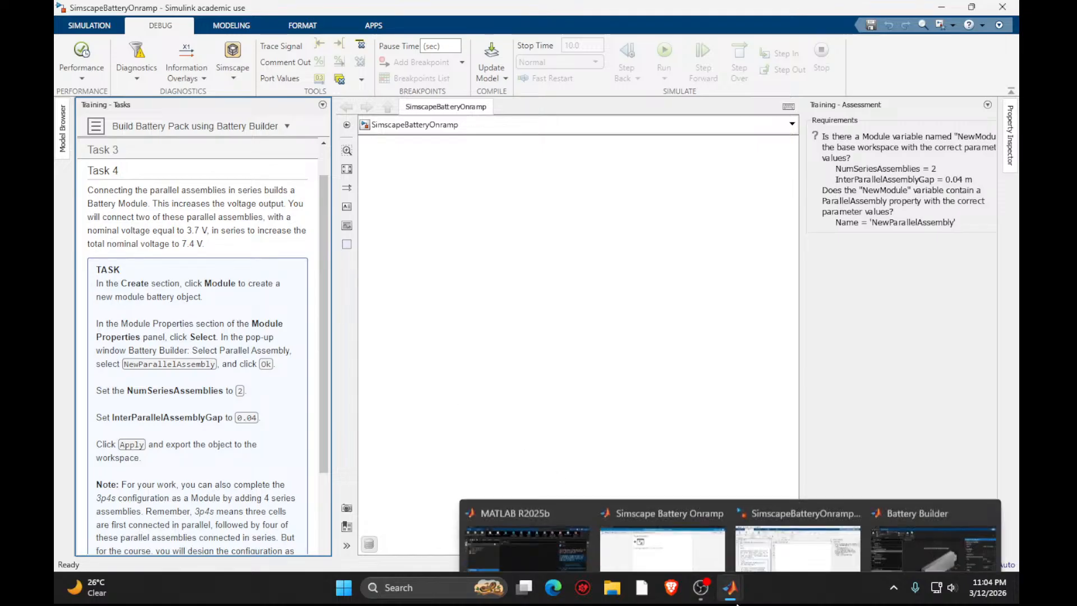
{"action": "left_click", "coordinate": [874, 560]}
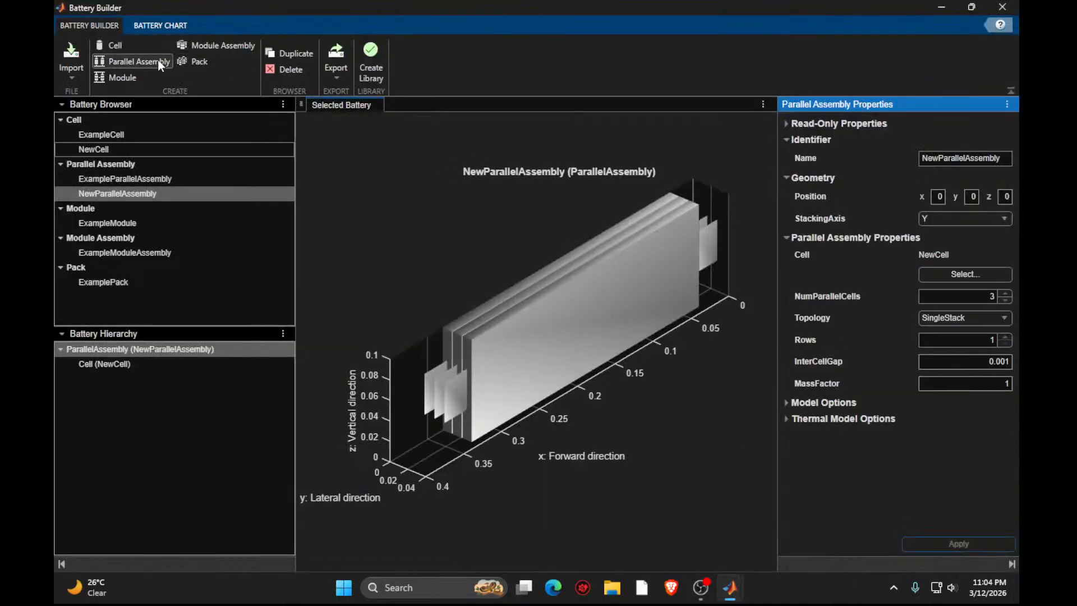
{"action": "left_click", "coordinate": [116, 80]}
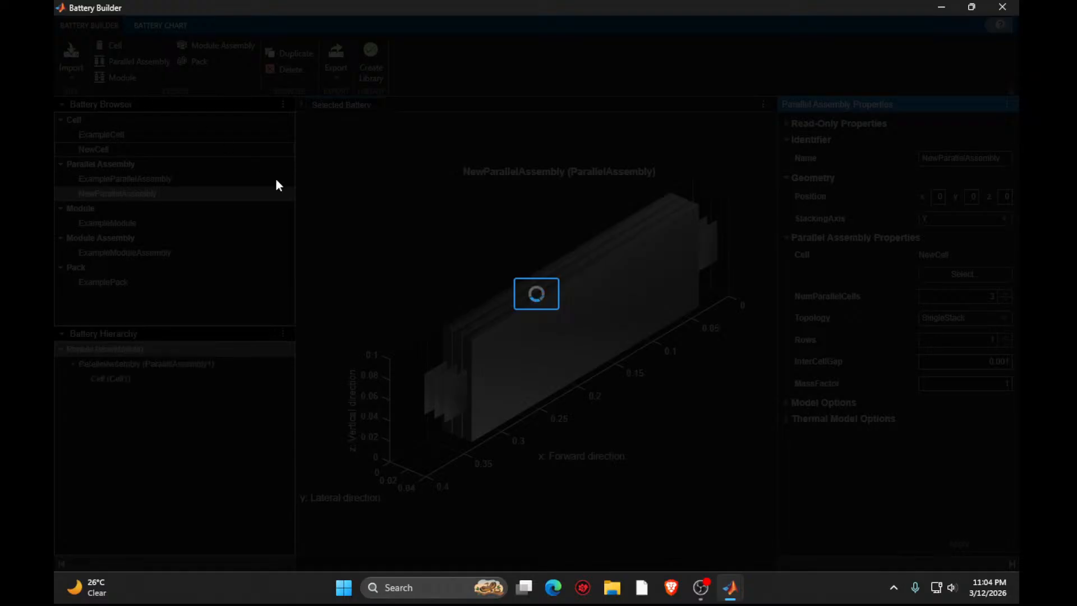
{"action": "mouse_move", "coordinate": [692, 596]}
{"action": "mouse_move", "coordinate": [730, 588]}
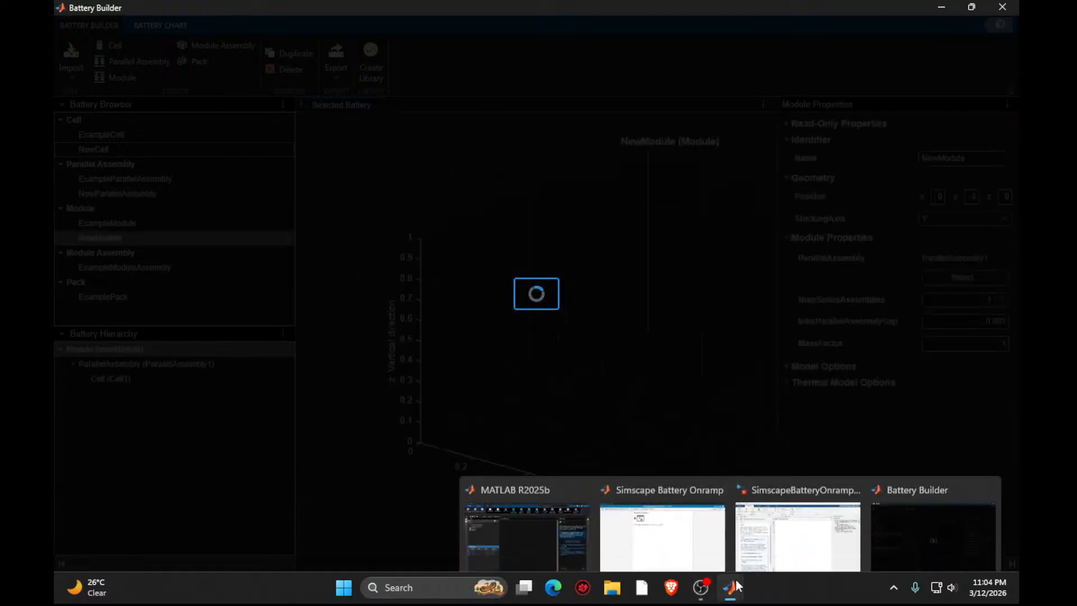
{"action": "mouse_move", "coordinate": [756, 527]}
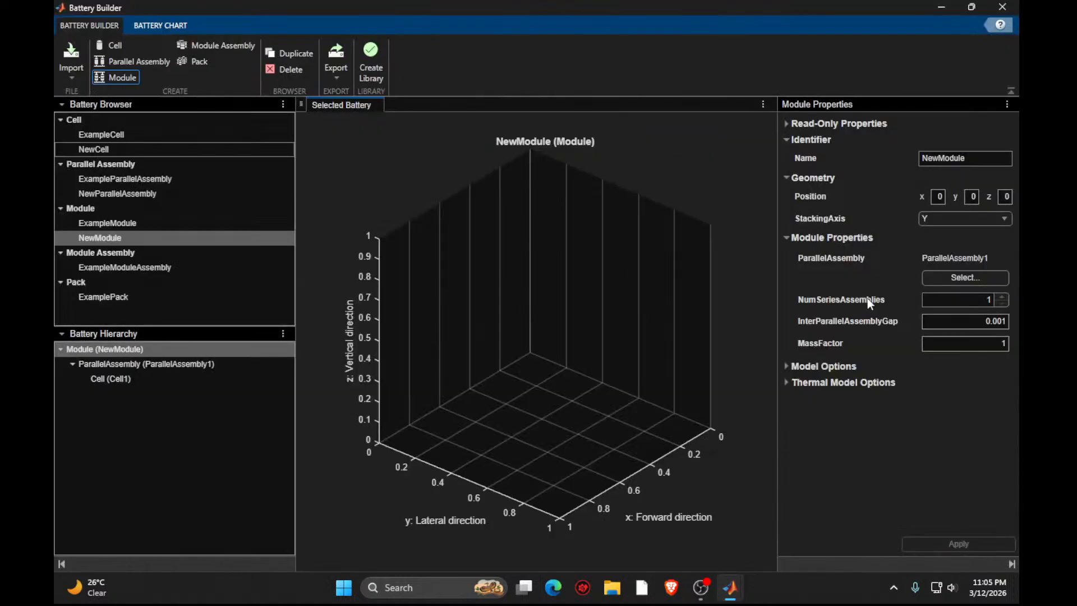
Assign NewParallelAssembly as the parallel assembly of the new module.
{"action": "left_click", "coordinate": [931, 276]}
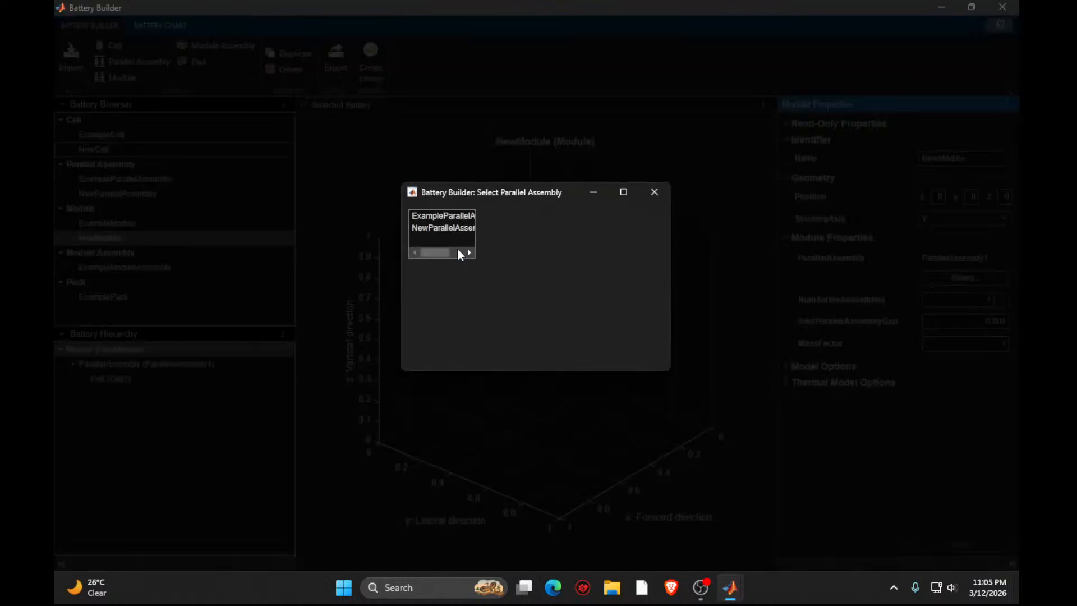
{"action": "left_click", "coordinate": [440, 247]}
{"action": "left_click", "coordinate": [566, 273]}
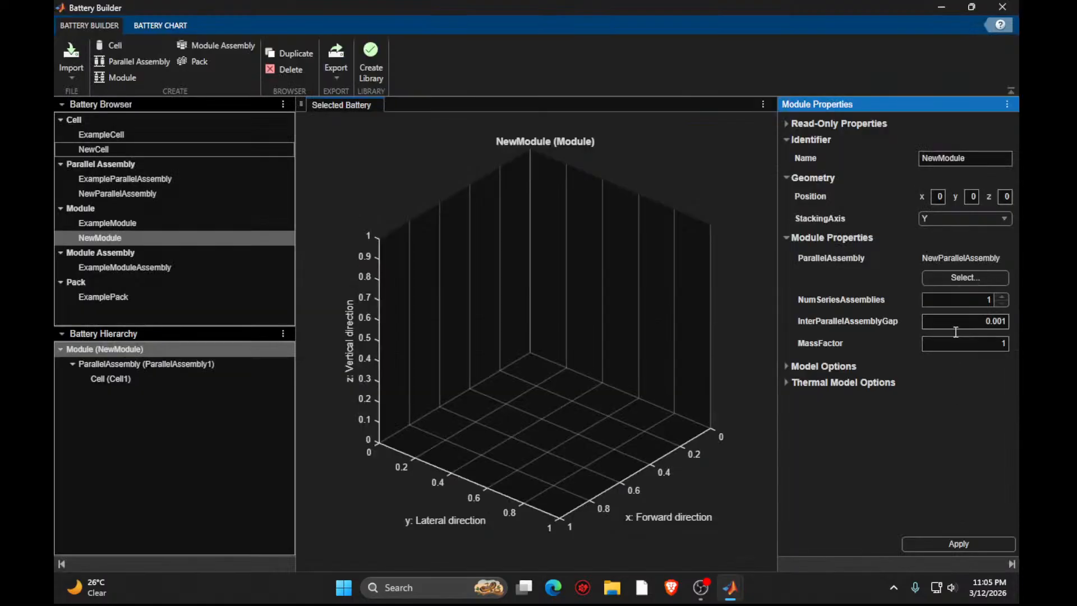
Set NewModule's NumSeriesAssemblies to 2 and InterParallelAssemblyGap to 0.04, and apply the changes.
{"action": "double_click", "coordinate": [987, 301]}
{"action": "type", "text": "2"}
{"action": "left_click", "coordinate": [1001, 321]}
{"action": "mouse_move", "coordinate": [735, 584]}
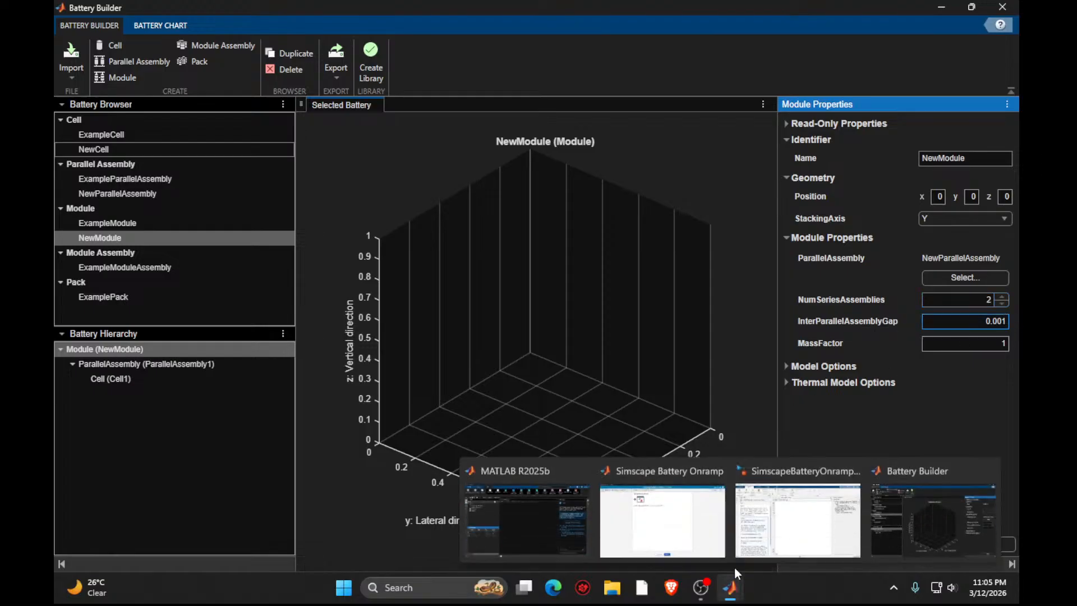
{"action": "mouse_move", "coordinate": [758, 522]}
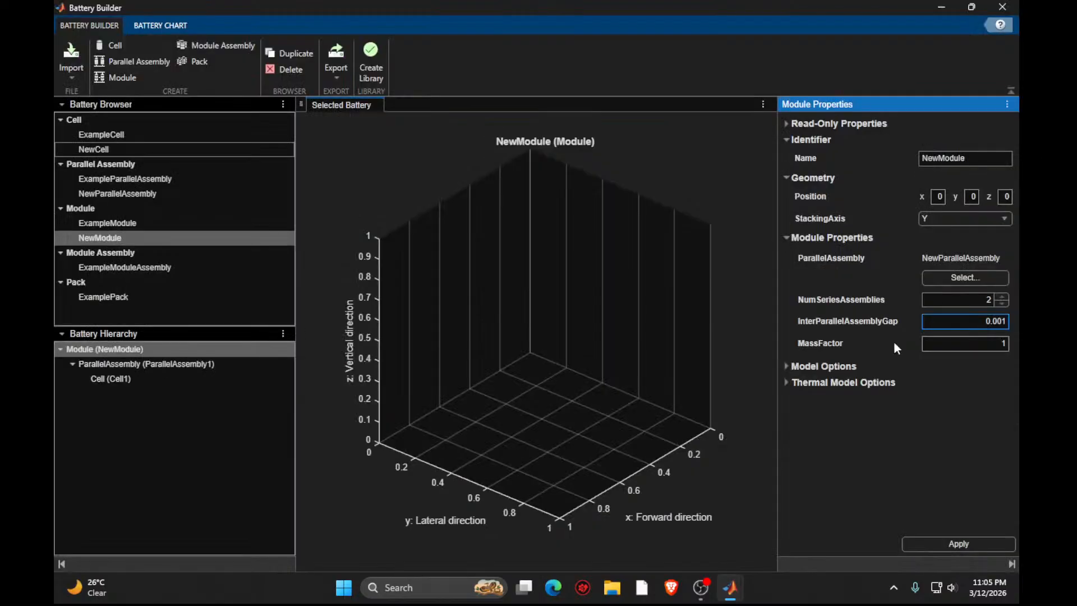
{"action": "key", "text": "BackSpace"}
{"action": "key", "text": "BackSpace"}
{"action": "key", "text": "BackSpace"}
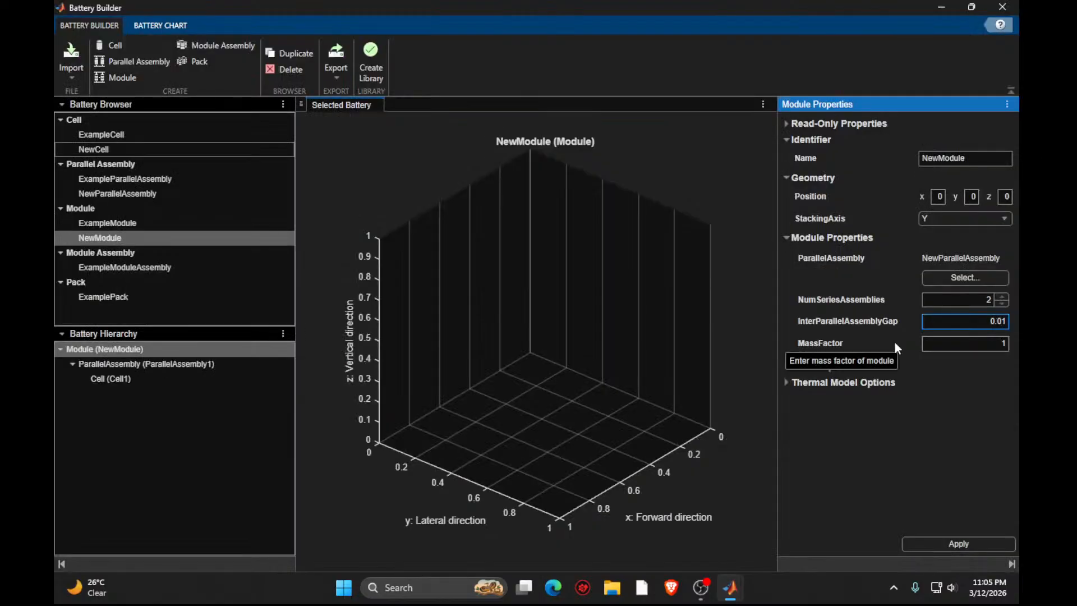
{"action": "type", "text": ".04"}
{"action": "key", "text": "Delete"}
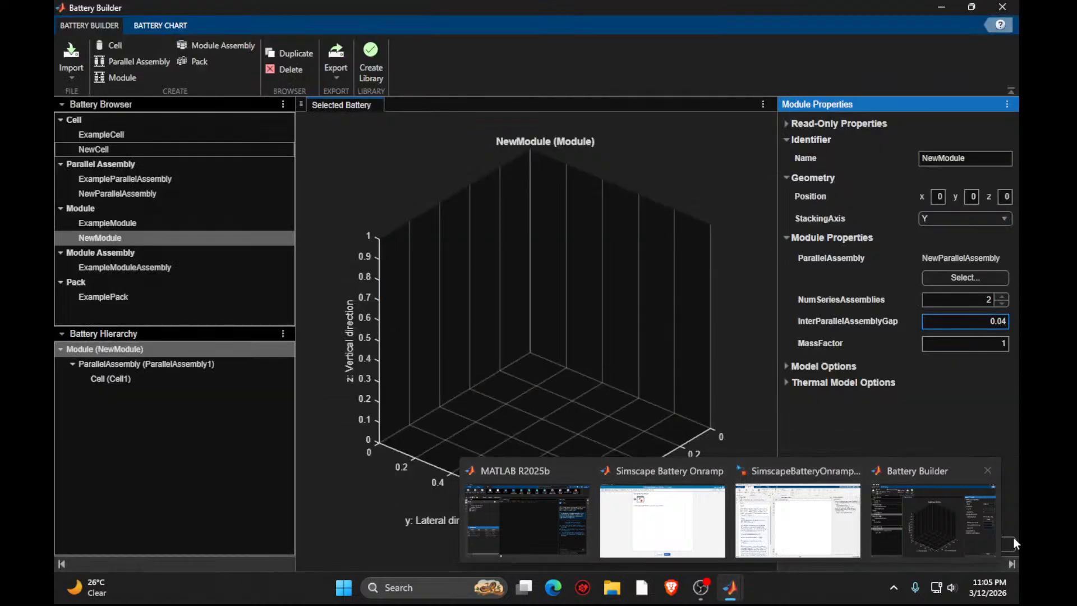
{"action": "left_click", "coordinate": [970, 542]}
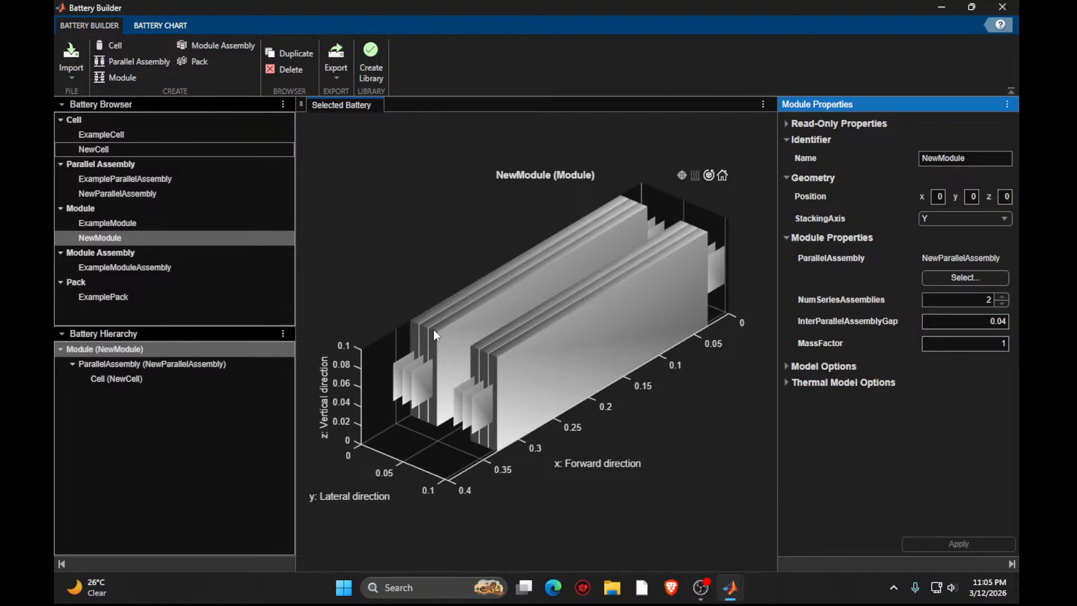
Export NewModule to the workspace and dismiss the export confirmation.
{"action": "left_click", "coordinate": [339, 75]}
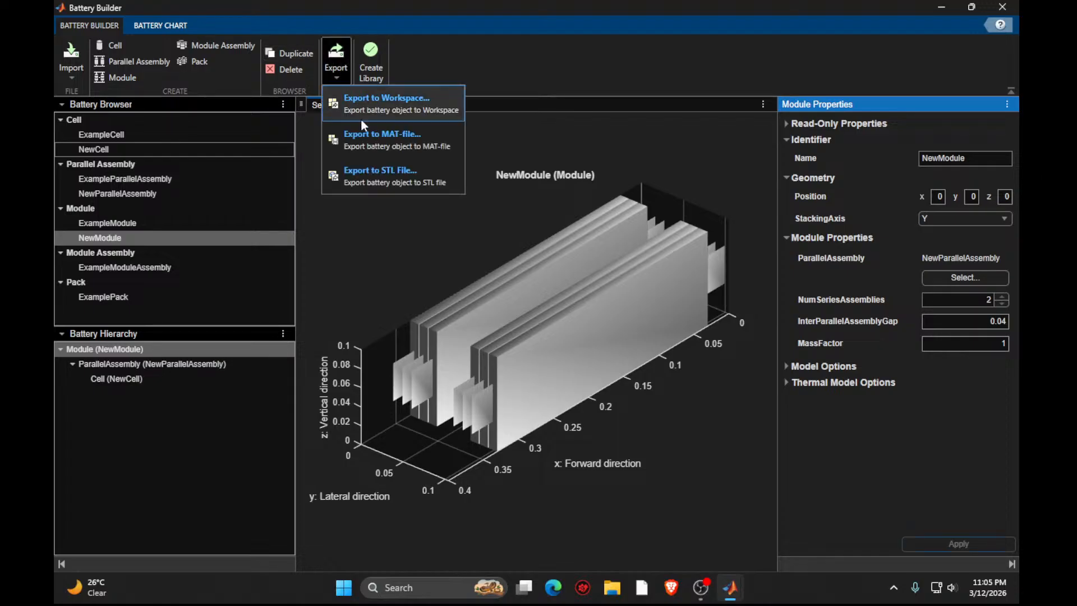
{"action": "left_click", "coordinate": [362, 108]}
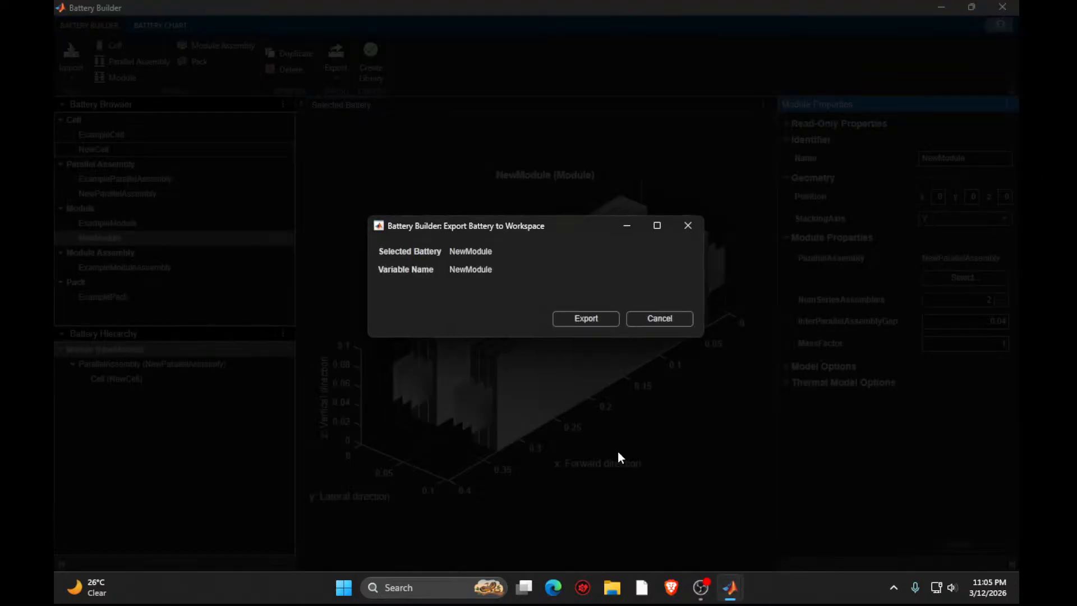
{"action": "left_click", "coordinate": [607, 322]}
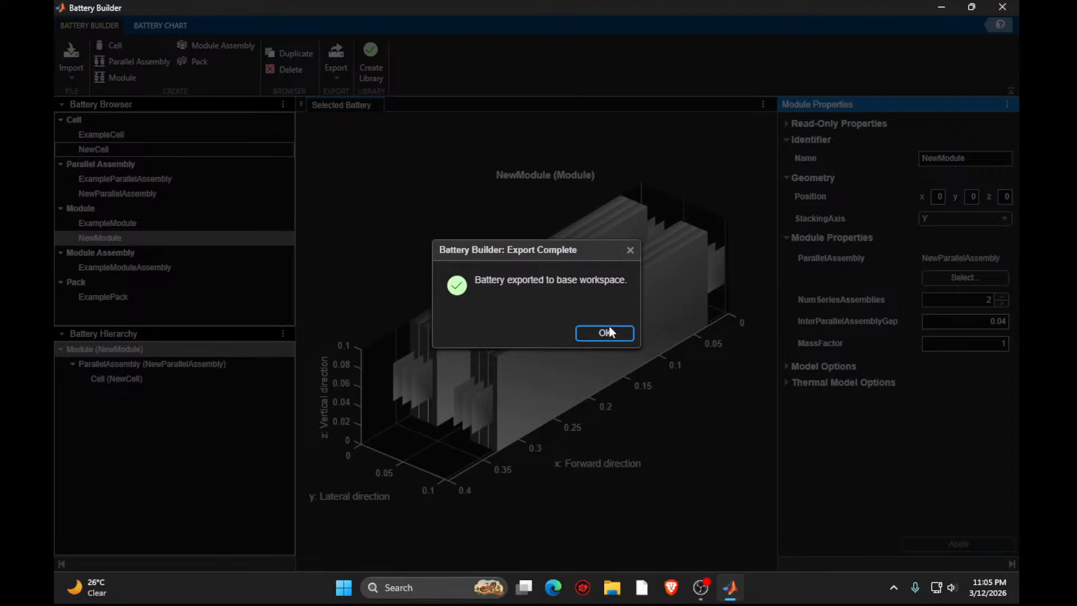
{"action": "left_click", "coordinate": [607, 326]}
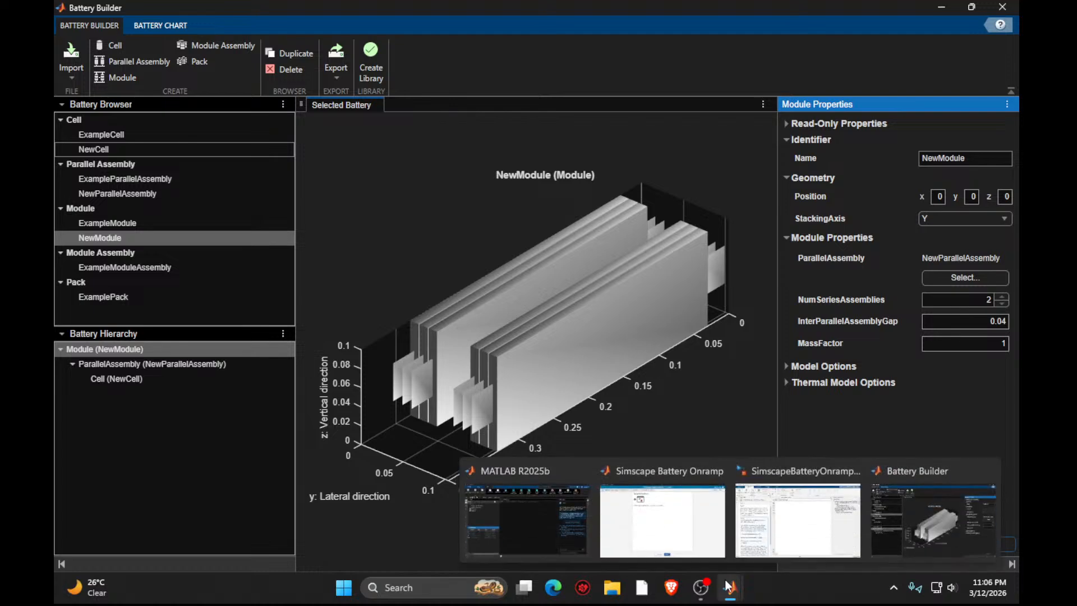
Switch to the SimscapeBatteryOnramp training model, submit Task 4 and proceed to Task 5.
{"action": "left_click", "coordinate": [797, 521]}
{"action": "scroll", "coordinate": [282, 418], "scroll_direction": "down", "scroll_amount": 3}
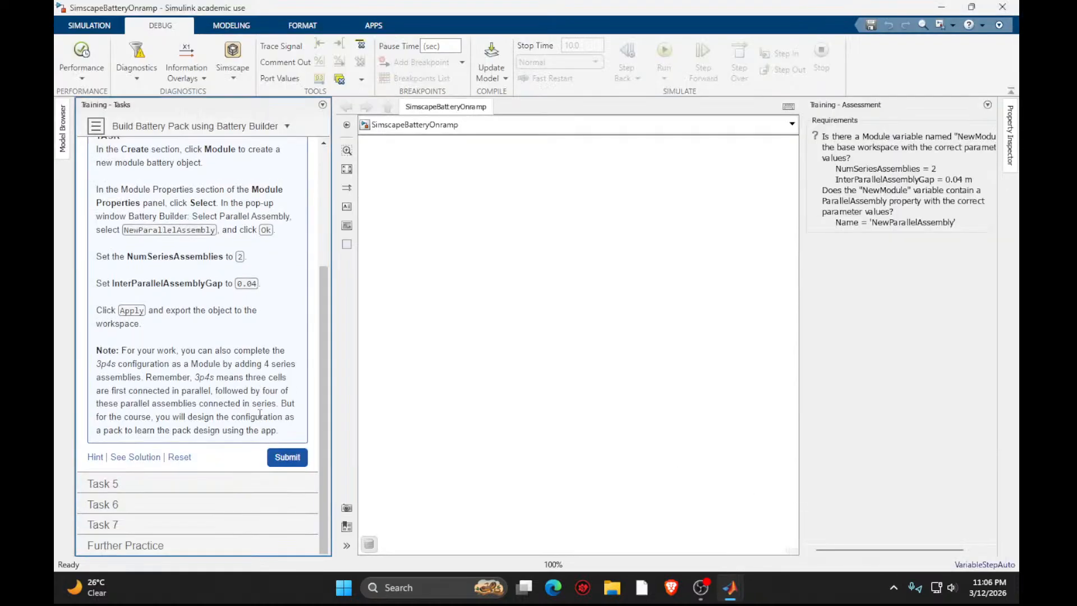
{"action": "left_click", "coordinate": [279, 458]}
{"action": "left_click", "coordinate": [282, 456]}
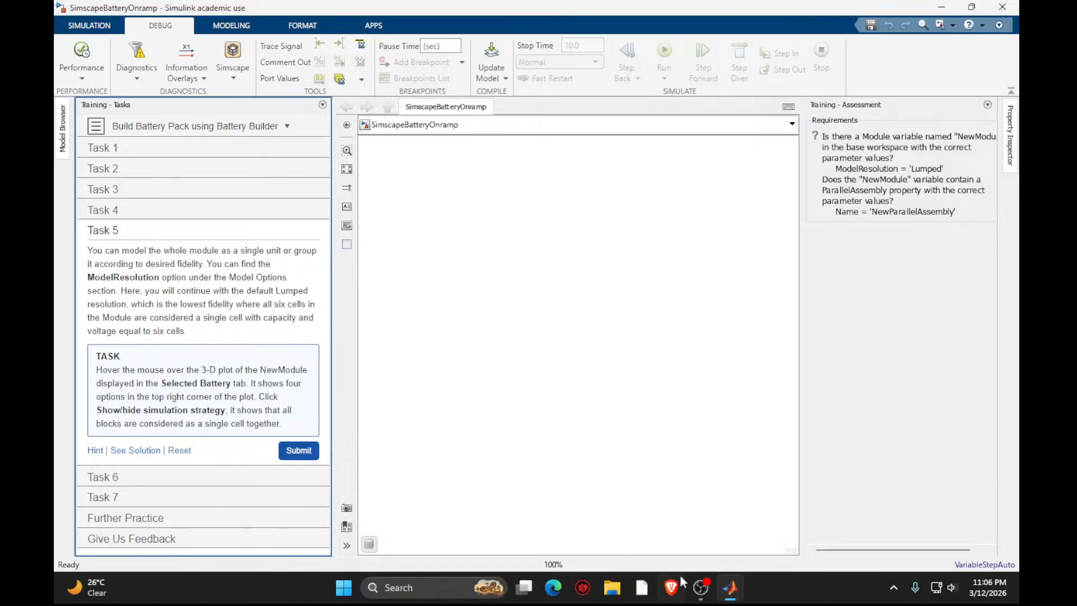
Return to Battery Builder and show the simulation strategy on the NewModule 3-D plot, following the Task 5 instructions.
{"action": "mouse_move", "coordinate": [737, 597]}
{"action": "left_click", "coordinate": [915, 543]}
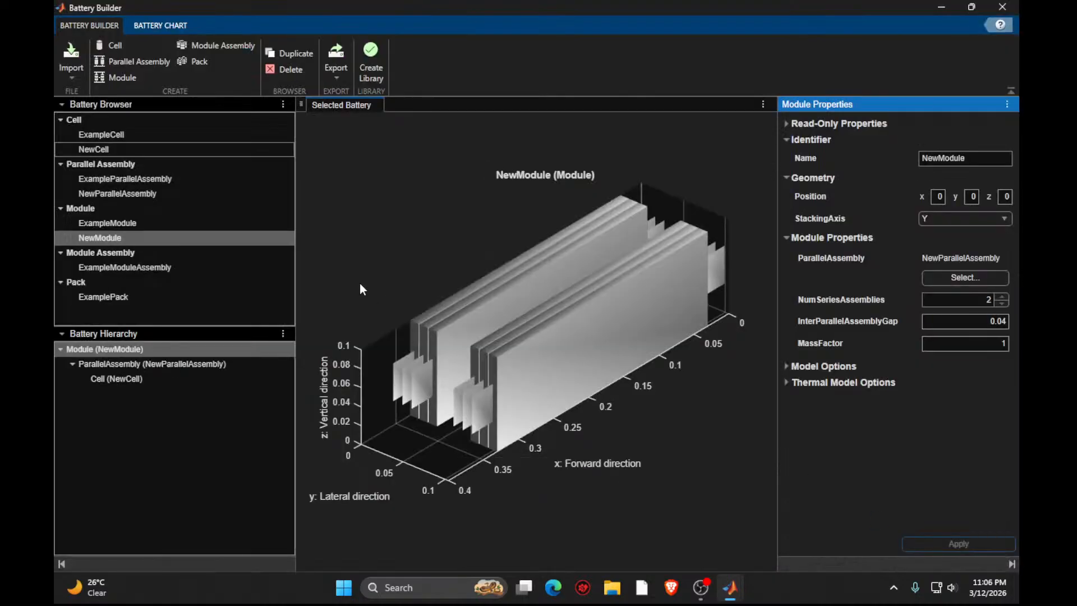
{"action": "left_click", "coordinate": [134, 28]}
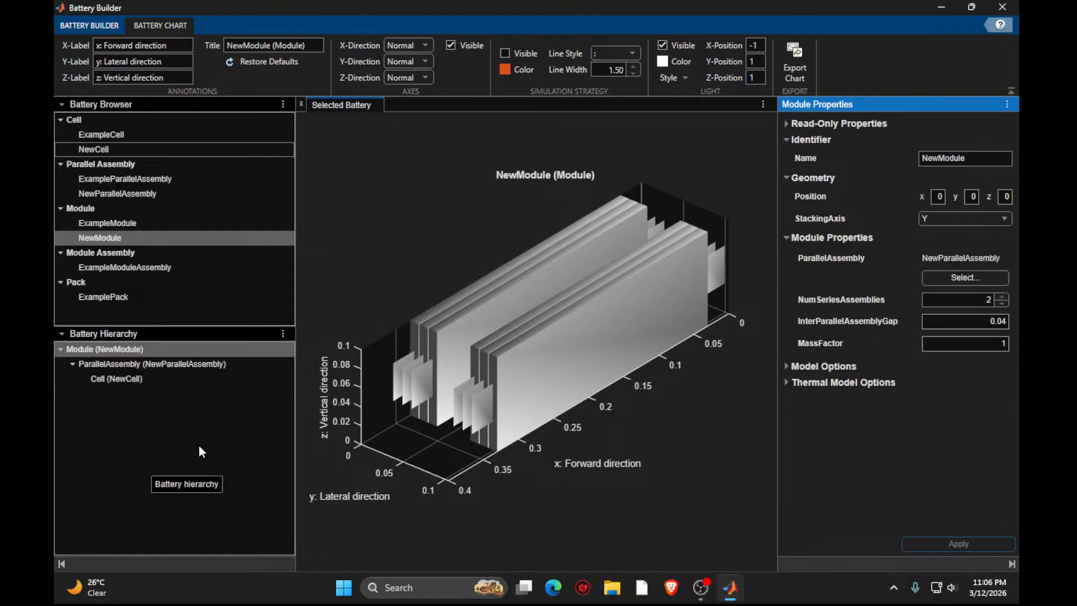
{"action": "left_click", "coordinate": [74, 28]}
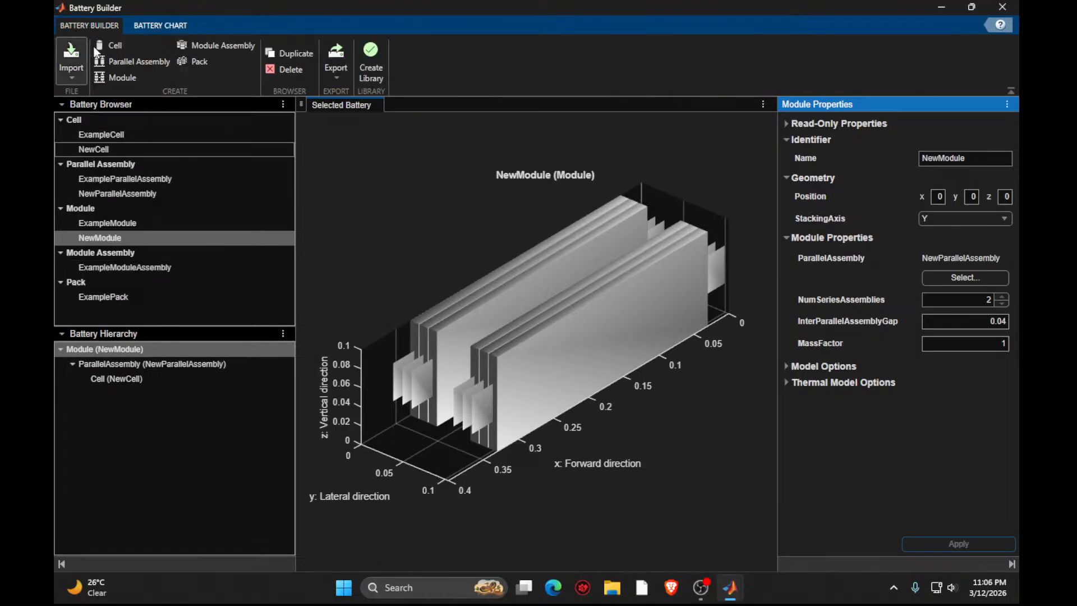
{"action": "mouse_move", "coordinate": [729, 589]}
{"action": "mouse_move", "coordinate": [768, 529]}
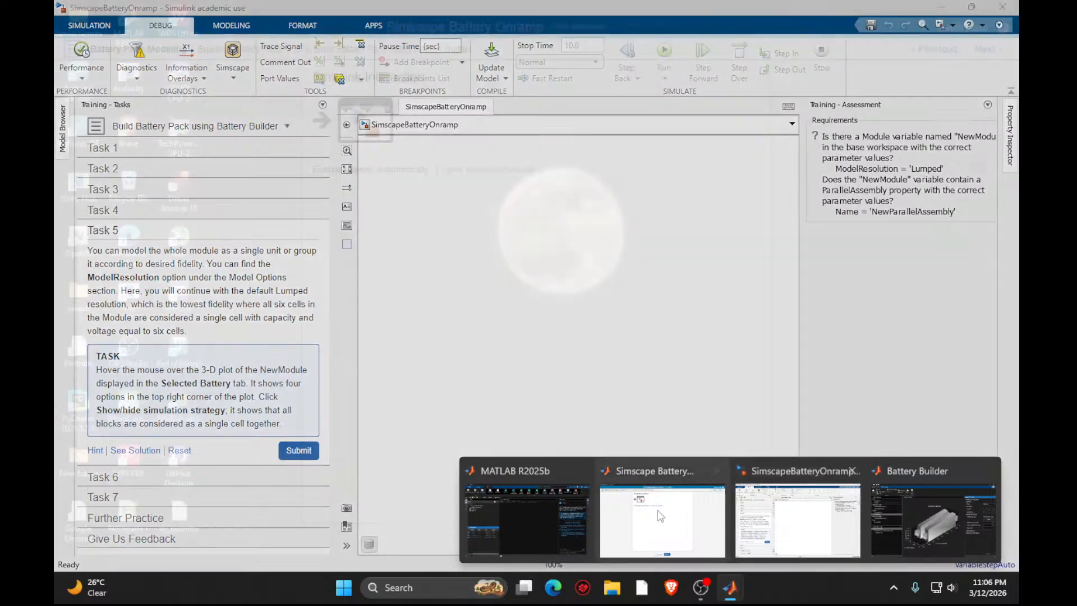
{"action": "left_click", "coordinate": [933, 521]}
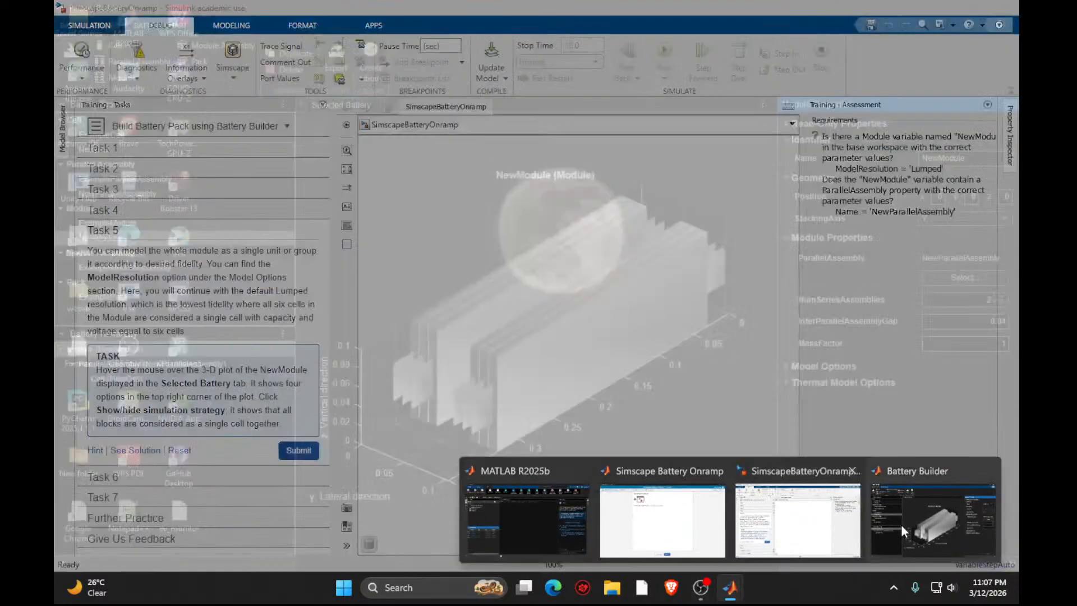
{"action": "mouse_move", "coordinate": [804, 527]}
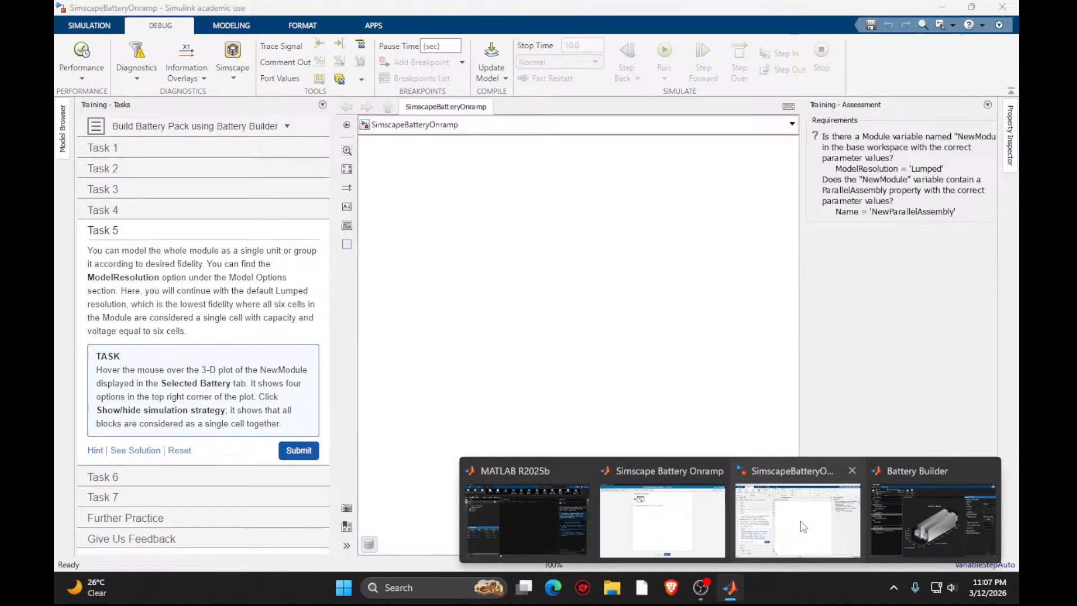
{"action": "left_click", "coordinate": [933, 519]}
{"action": "mouse_move", "coordinate": [587, 179]}
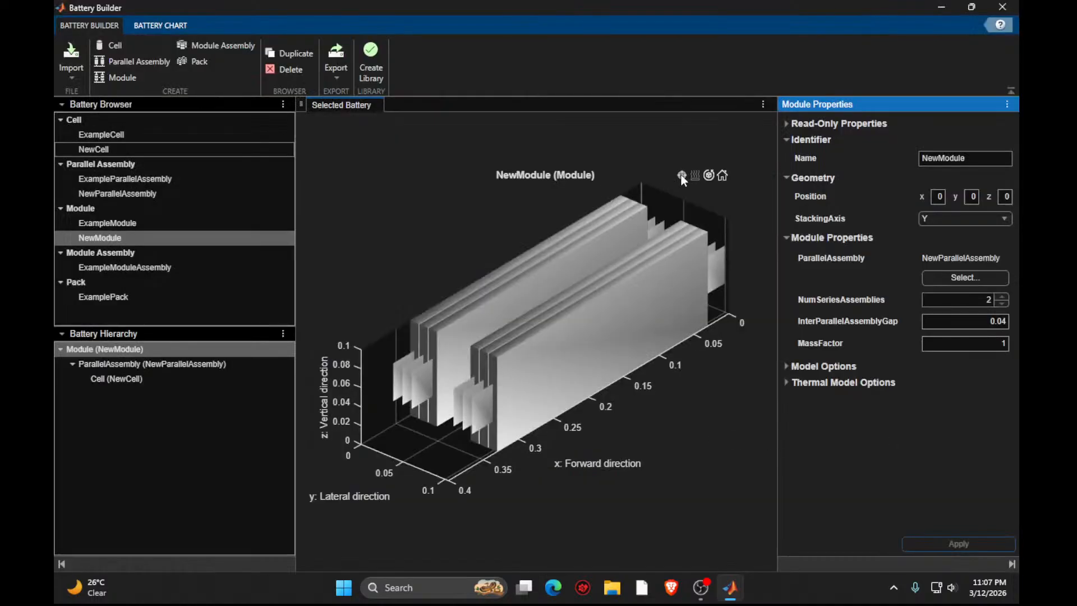
{"action": "left_click", "coordinate": [682, 174]}
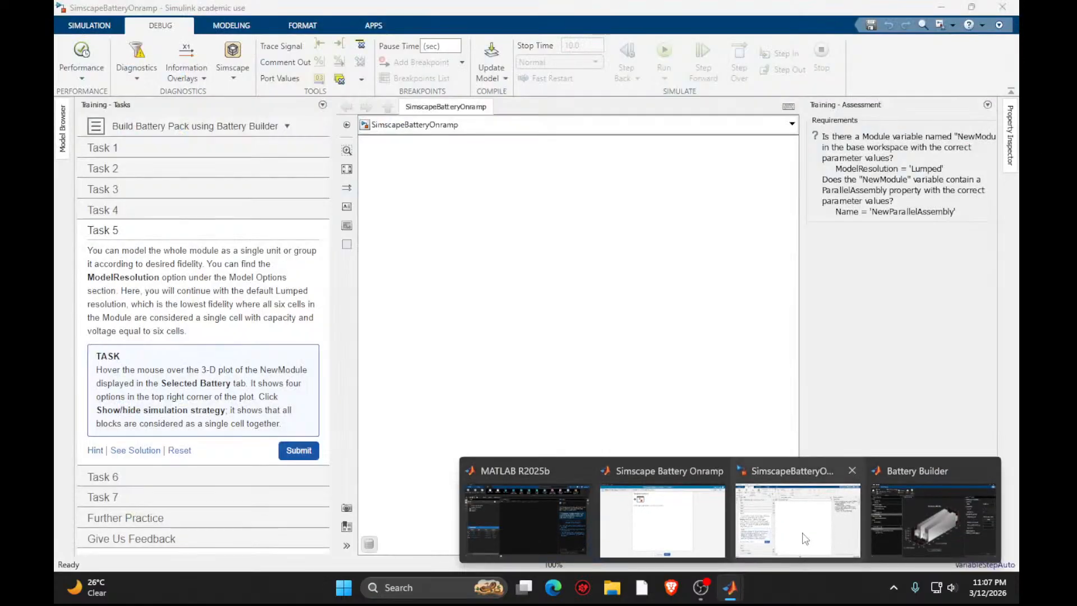
Switch to the training model, submit Task 5 and proceed to the Task 6 instructions.
{"action": "left_click", "coordinate": [806, 539]}
{"action": "left_click", "coordinate": [298, 450]}
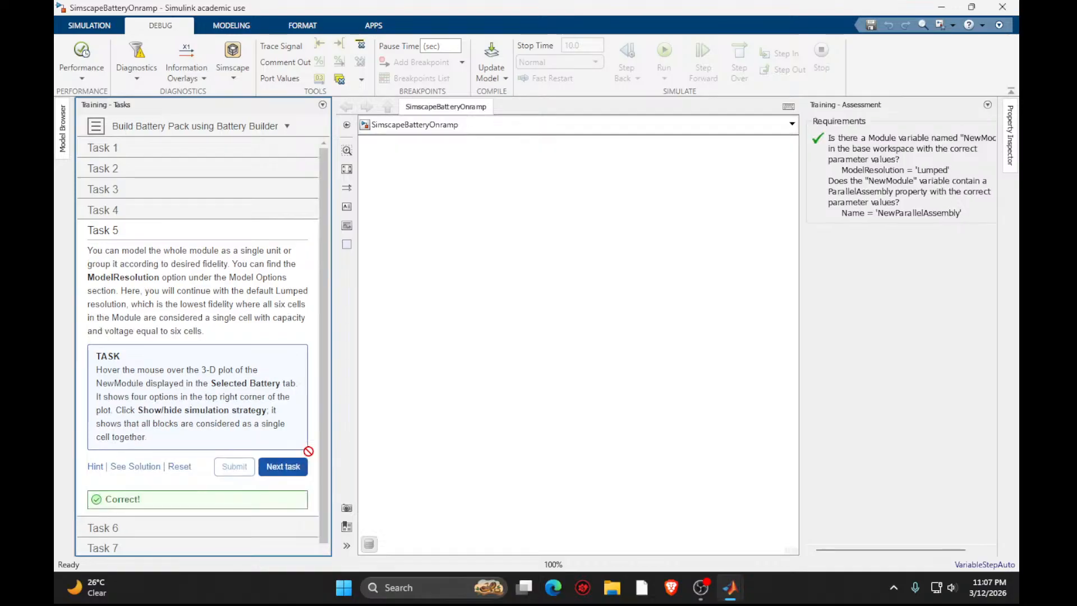
{"action": "left_click", "coordinate": [292, 476]}
{"action": "scroll", "coordinate": [96, 359], "scroll_direction": "down", "scroll_amount": 1}
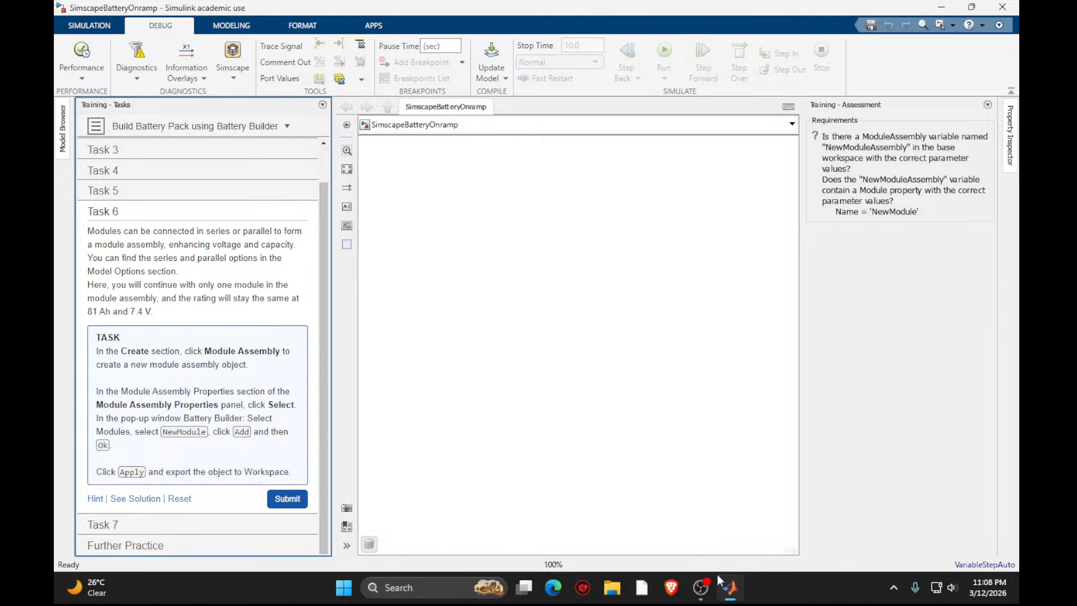
Return to Battery Builder and create a new module assembly, checking the Task 6 instructions.
{"action": "mouse_move", "coordinate": [730, 587]}
{"action": "left_click", "coordinate": [927, 500]}
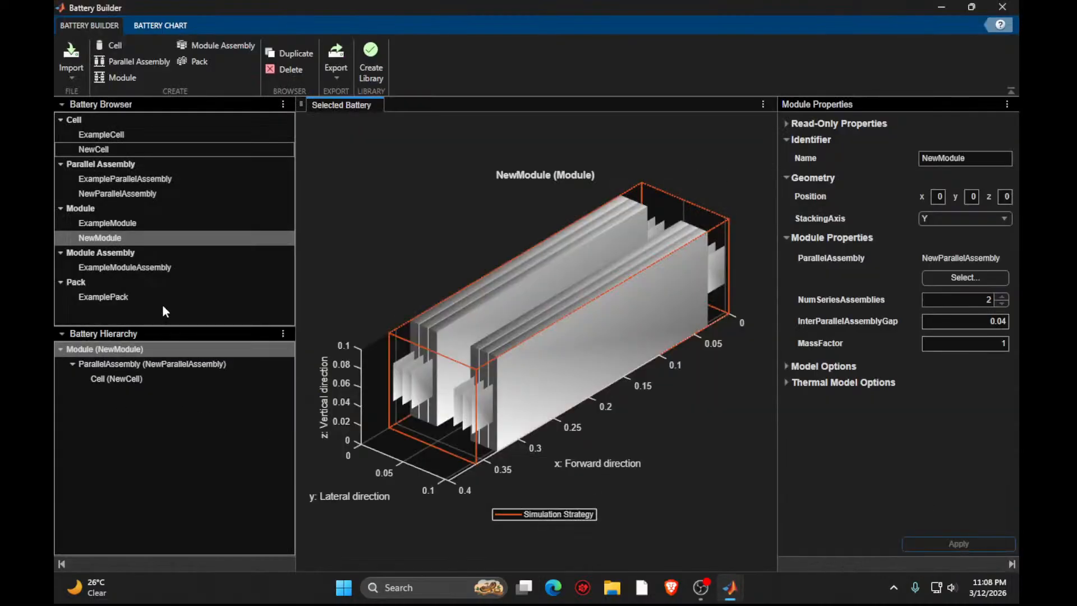
{"action": "left_click", "coordinate": [170, 253]}
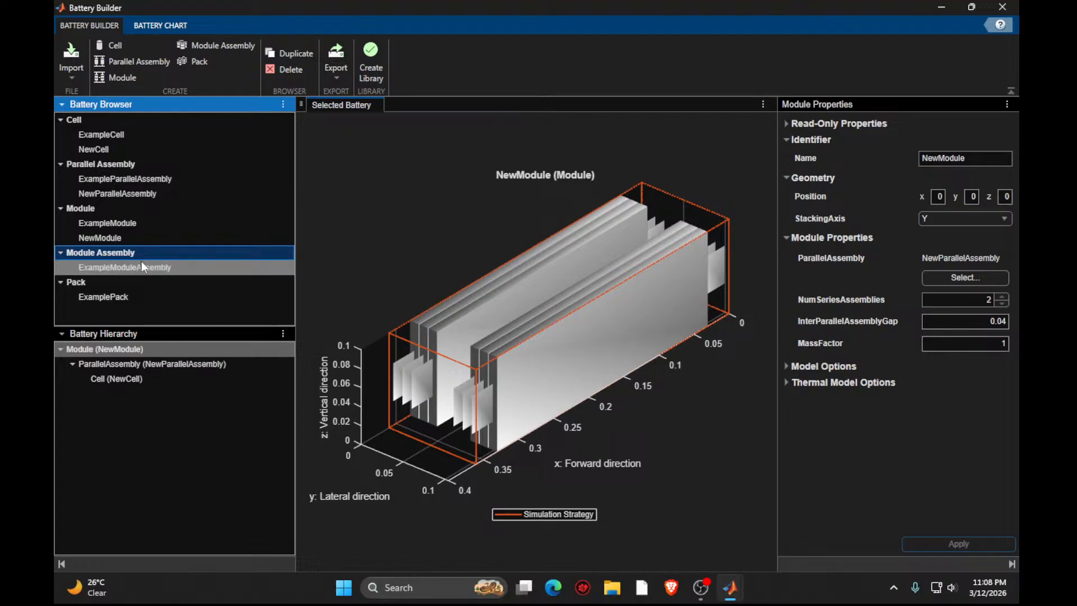
{"action": "mouse_move", "coordinate": [703, 595]}
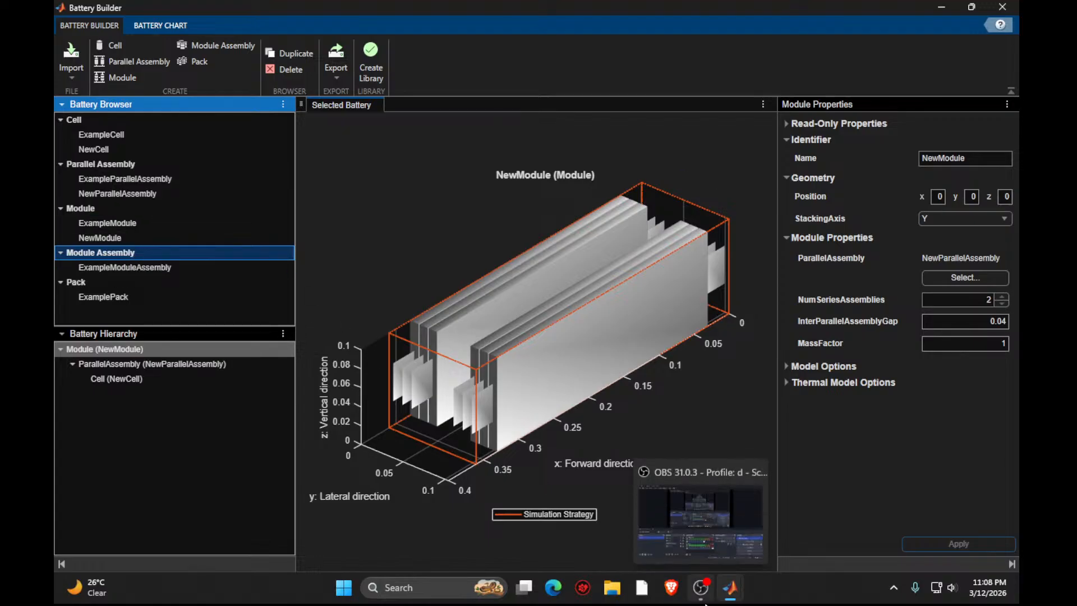
{"action": "mouse_move", "coordinate": [753, 513]}
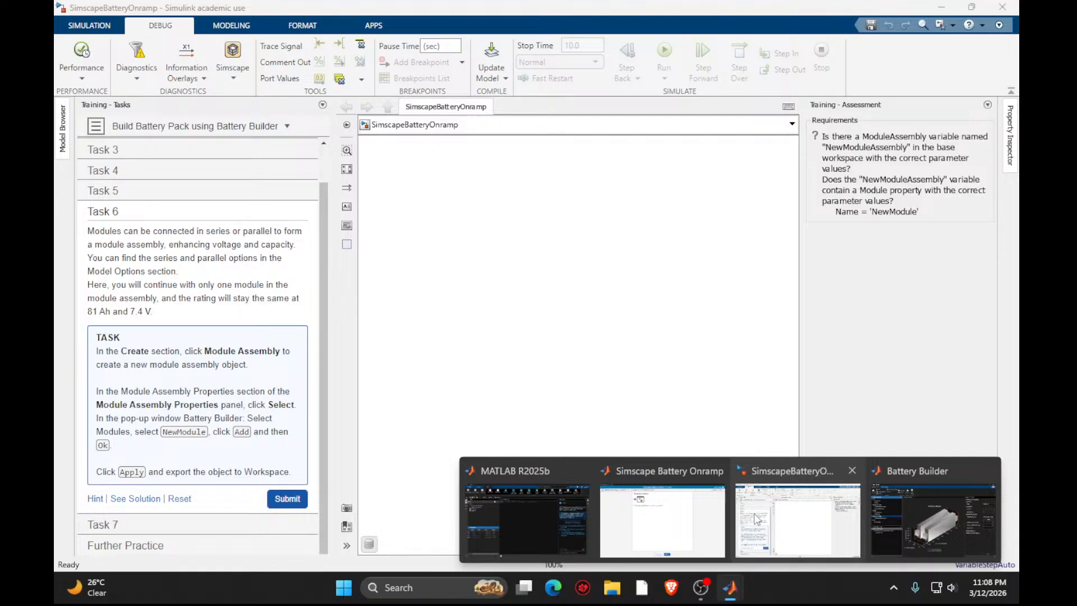
{"action": "left_click", "coordinate": [934, 522]}
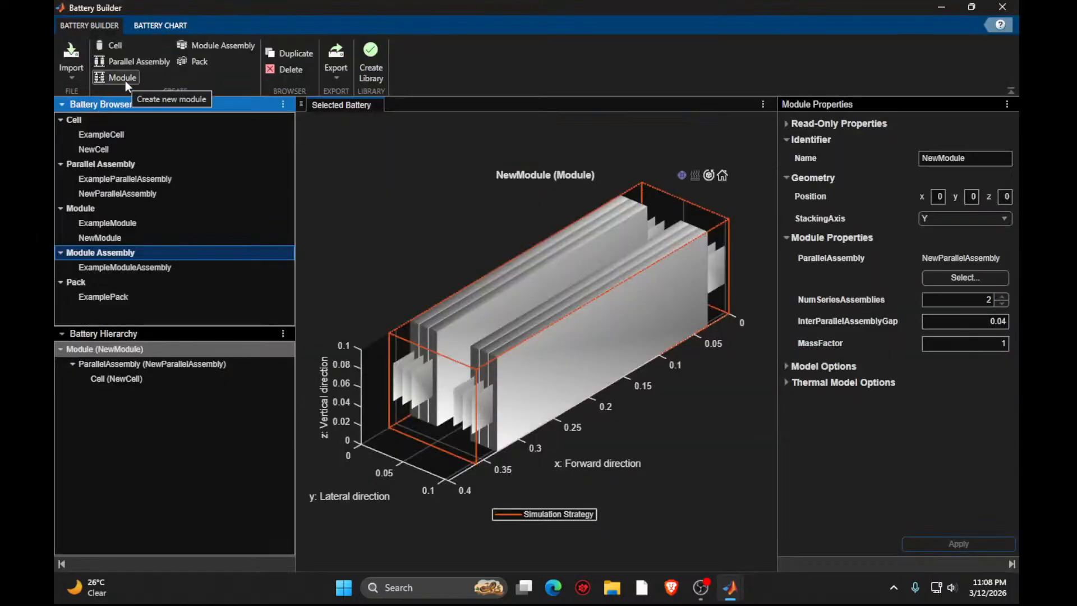
{"action": "left_click", "coordinate": [200, 44]}
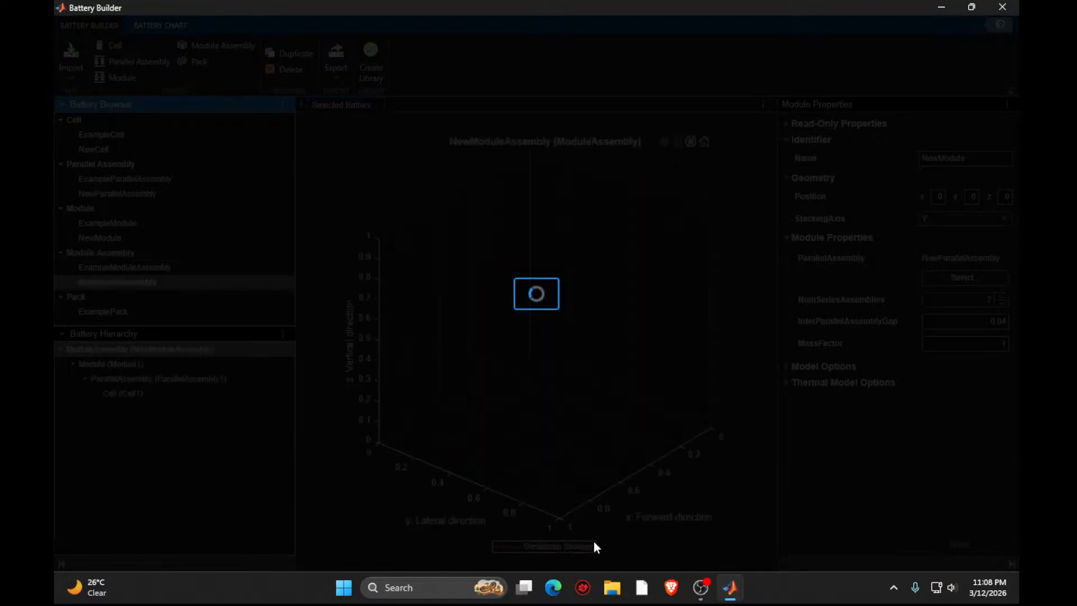
{"action": "mouse_move", "coordinate": [730, 587]}
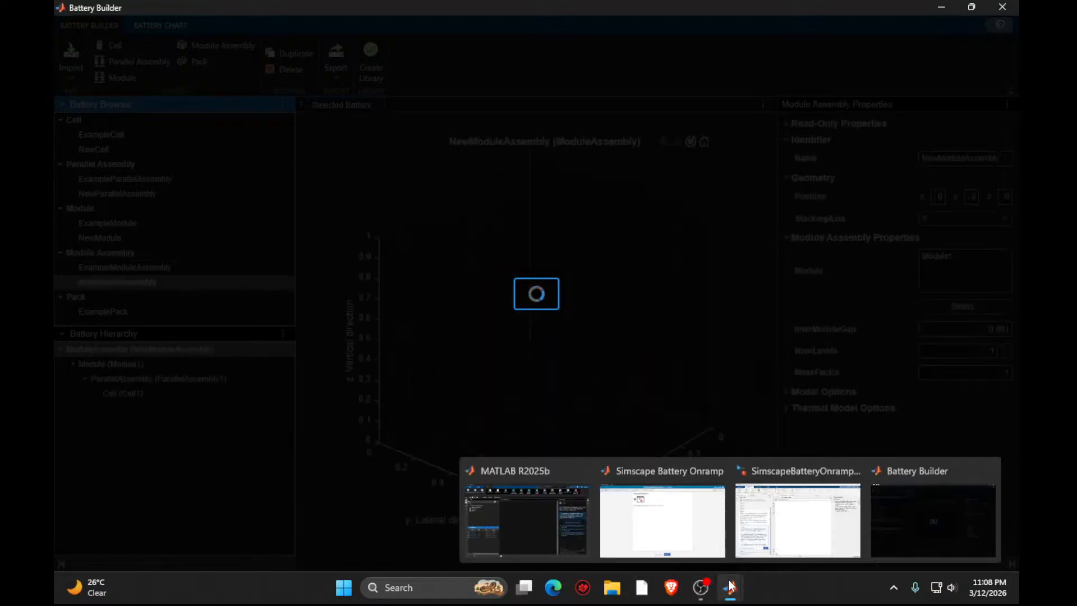
{"action": "mouse_move", "coordinate": [758, 504]}
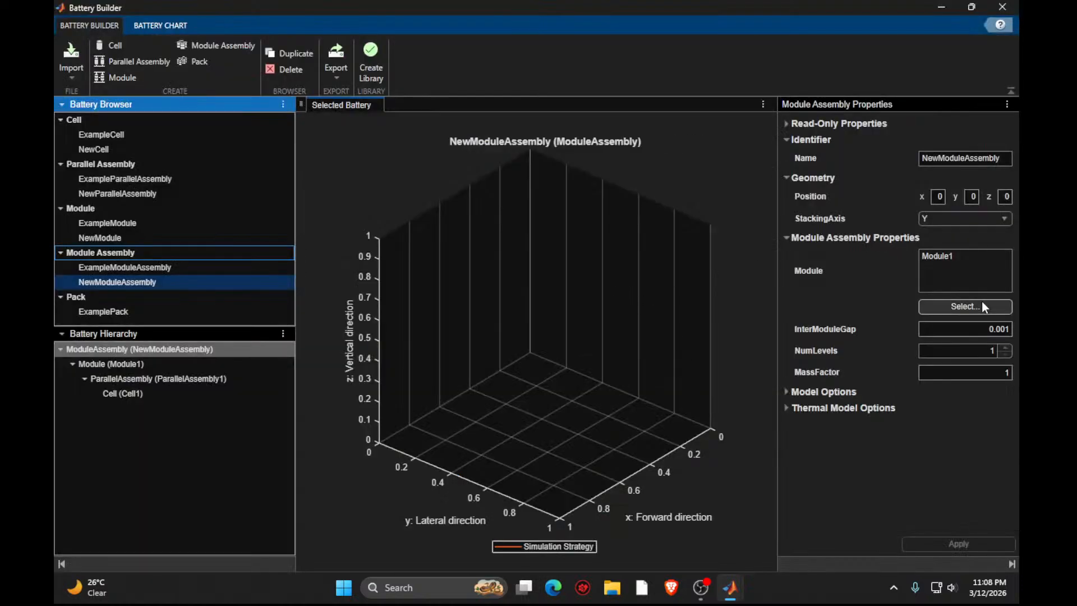
Assign NewModule as the only module of NewModuleAssembly and apply the change.
{"action": "left_click", "coordinate": [982, 307]}
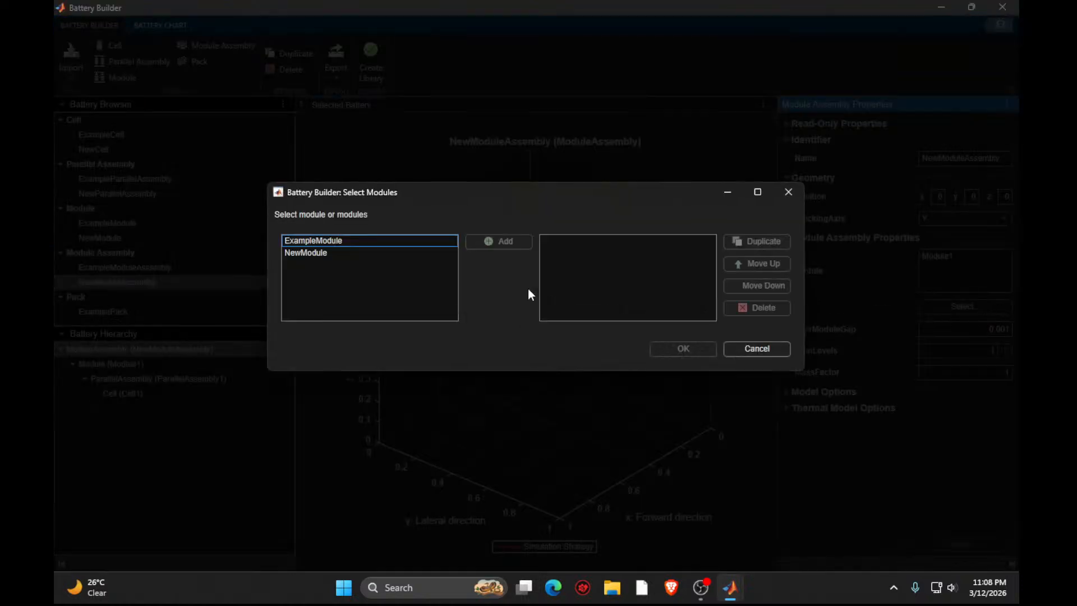
{"action": "left_click", "coordinate": [324, 252]}
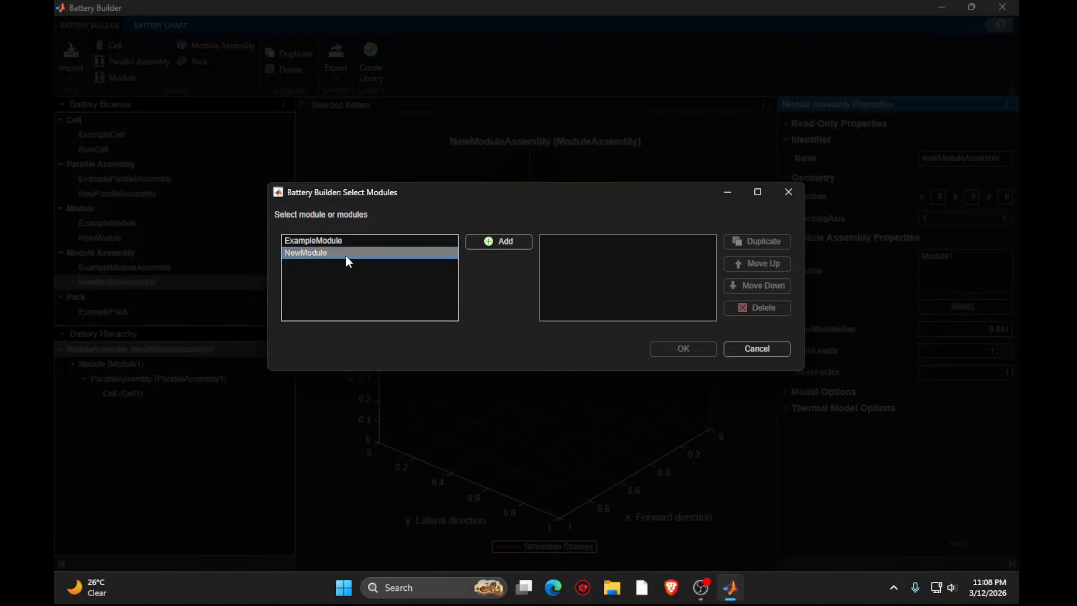
{"action": "left_click", "coordinate": [499, 241]}
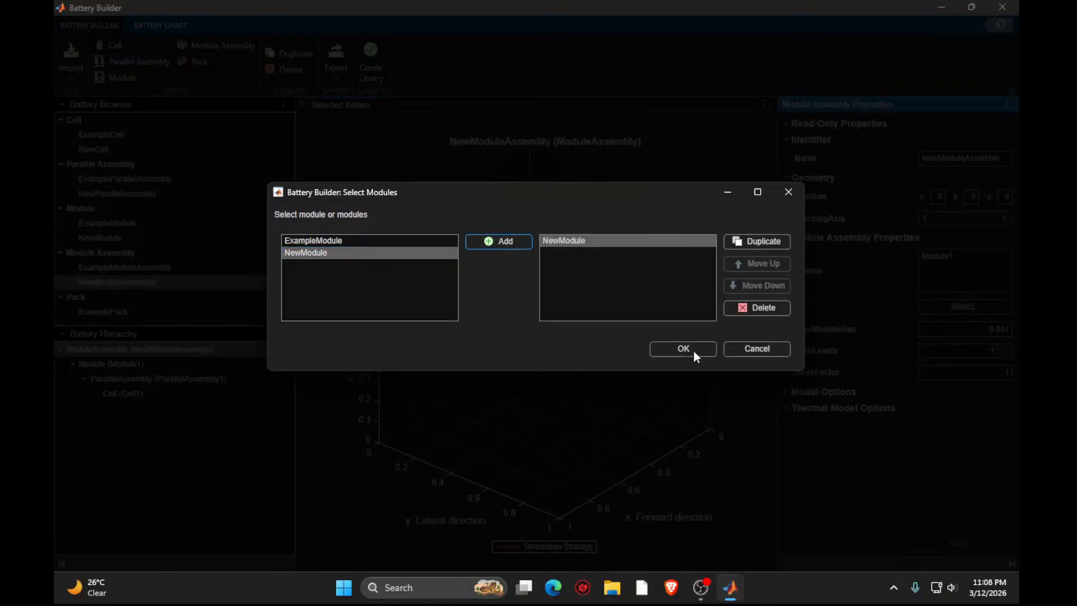
{"action": "left_click", "coordinate": [684, 349]}
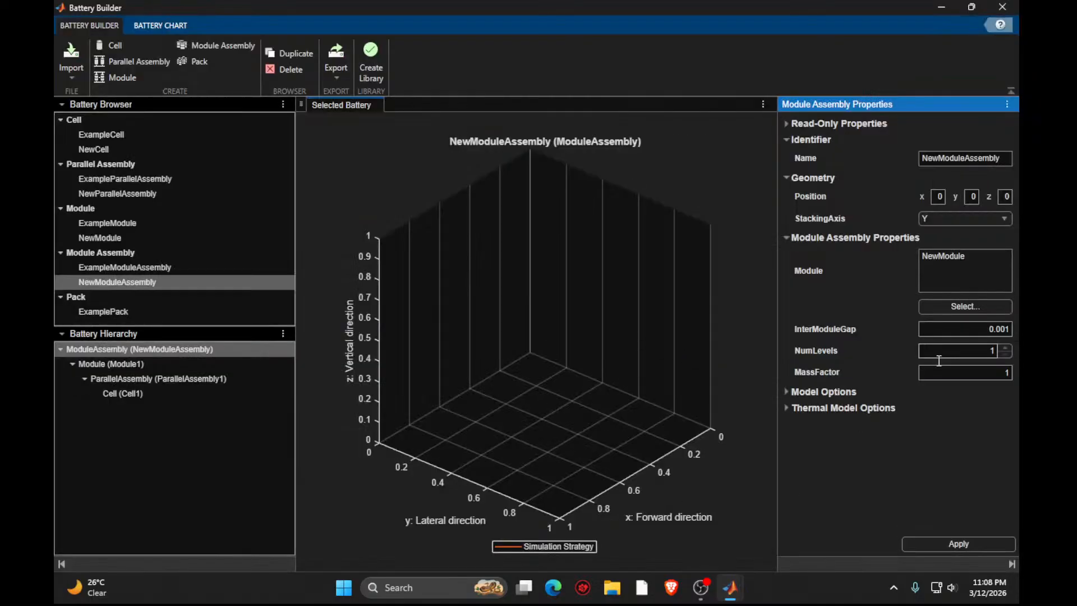
{"action": "left_click", "coordinate": [959, 544]}
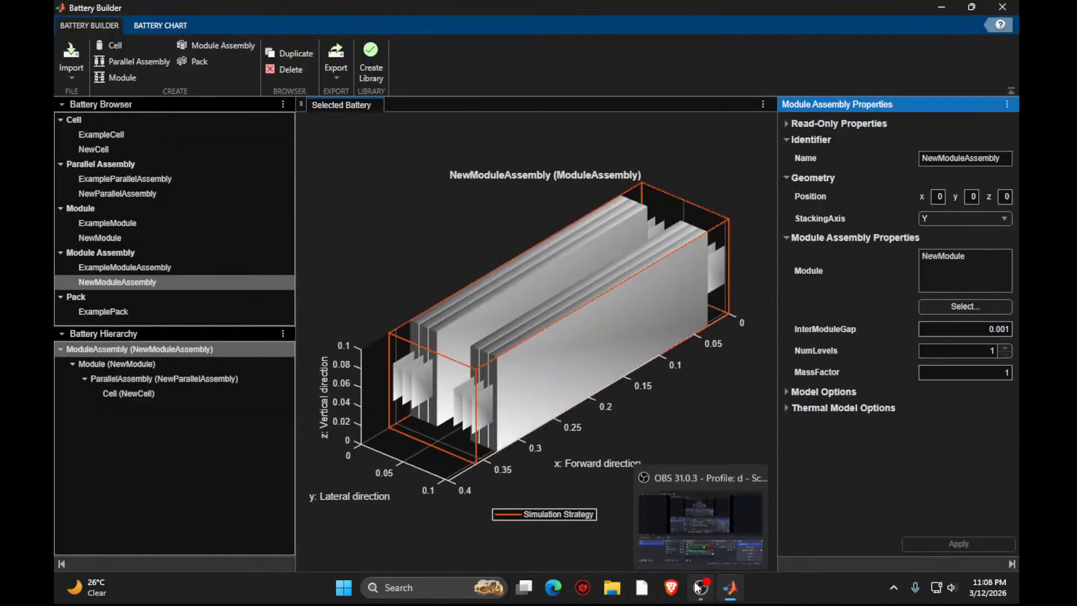
Switch to the training model and try submitting Task 6, comparing NewModuleAssembly in Battery Builder with the task requirements.
{"action": "left_click", "coordinate": [806, 519]}
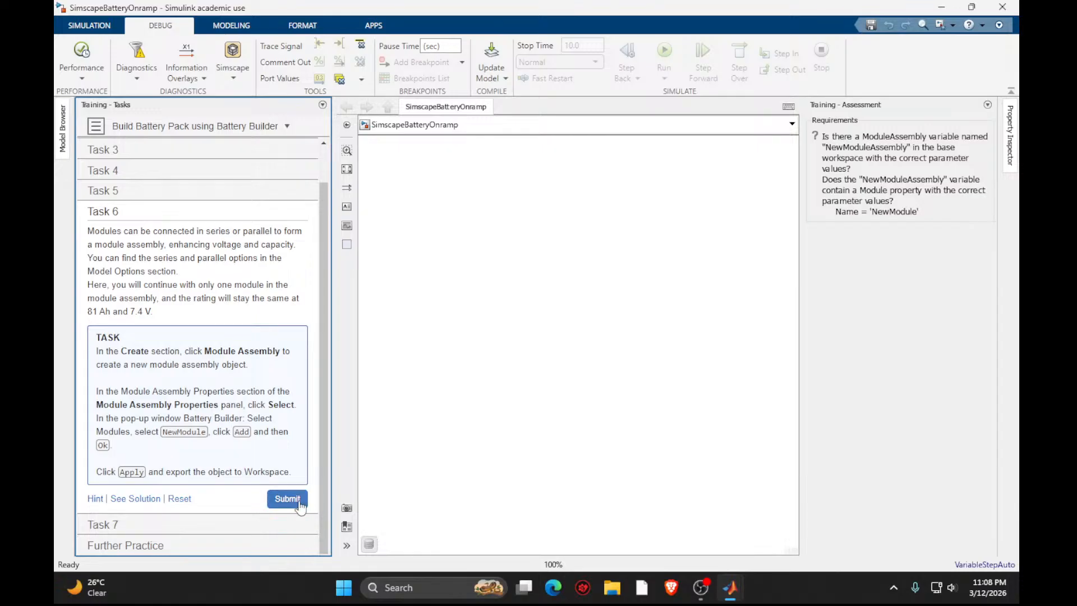
{"action": "left_click", "coordinate": [280, 502]}
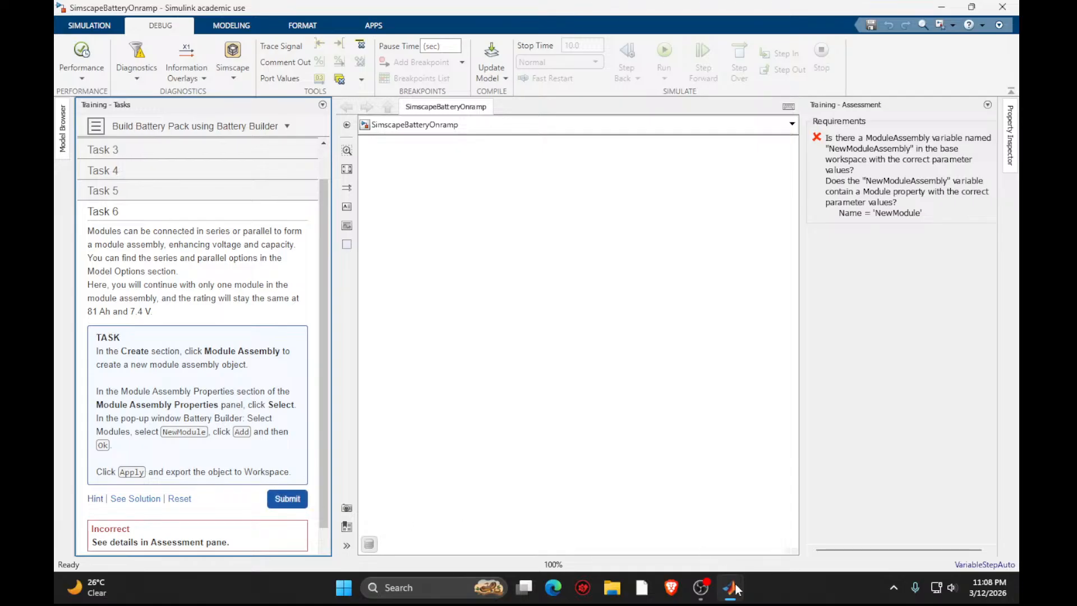
{"action": "mouse_move", "coordinate": [730, 586]}
{"action": "left_click", "coordinate": [880, 528]}
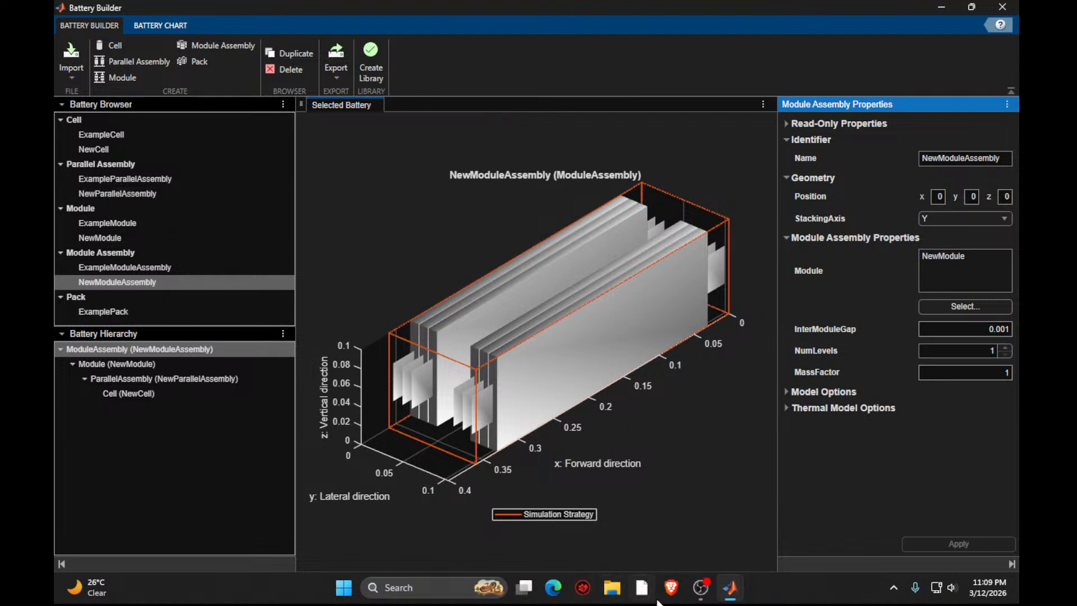
{"action": "mouse_move", "coordinate": [731, 588]}
{"action": "left_click", "coordinate": [808, 516]}
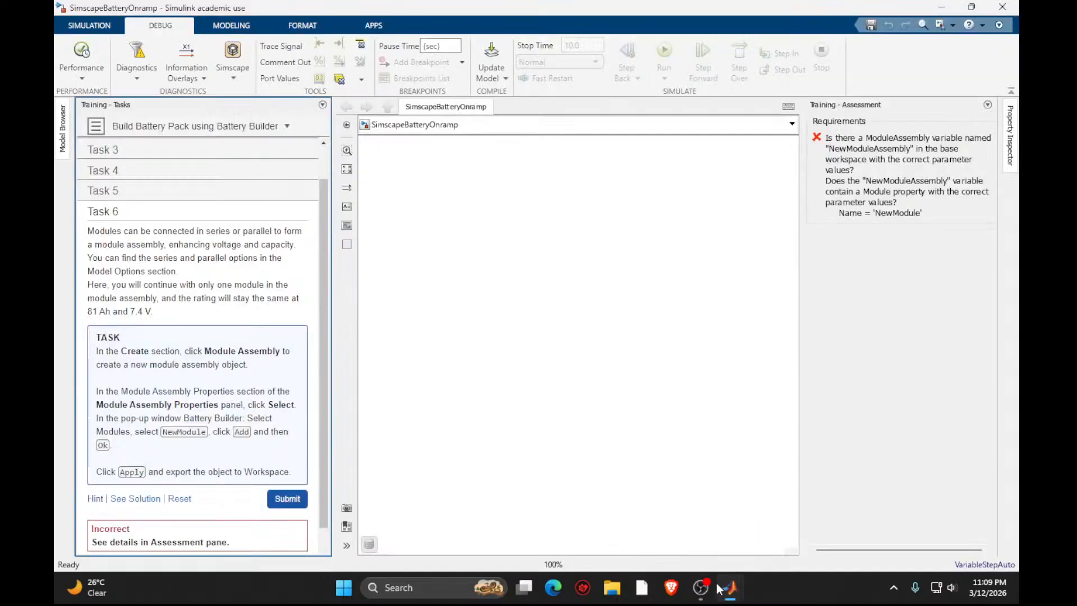
Return to Battery Builder and export NewModuleAssembly to the workspace.
{"action": "mouse_move", "coordinate": [731, 588]}
{"action": "left_click", "coordinate": [928, 531]}
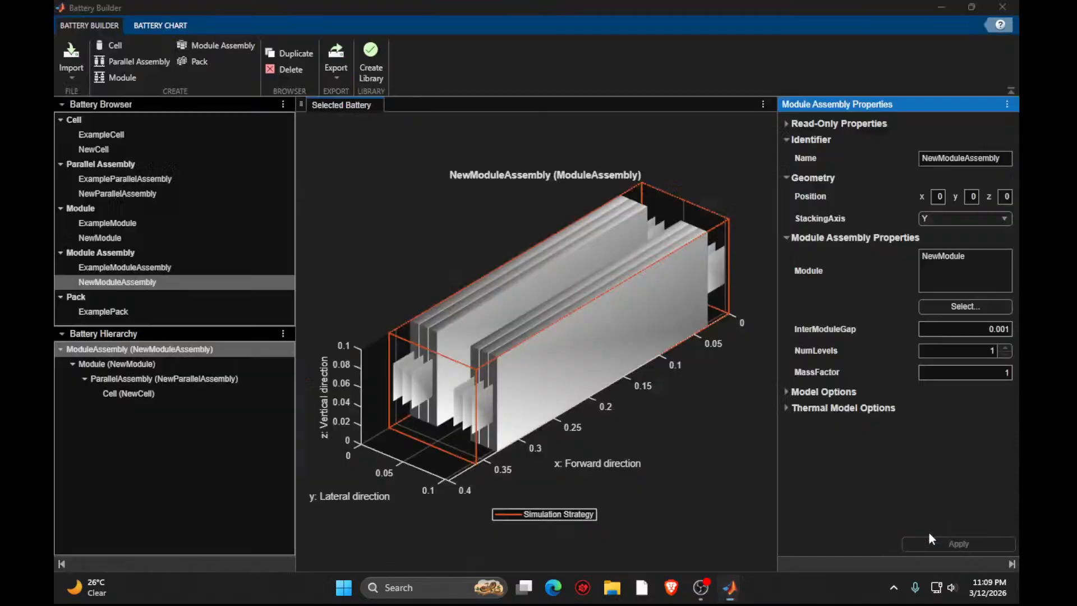
{"action": "left_click", "coordinate": [336, 65]}
{"action": "left_click", "coordinate": [378, 103]}
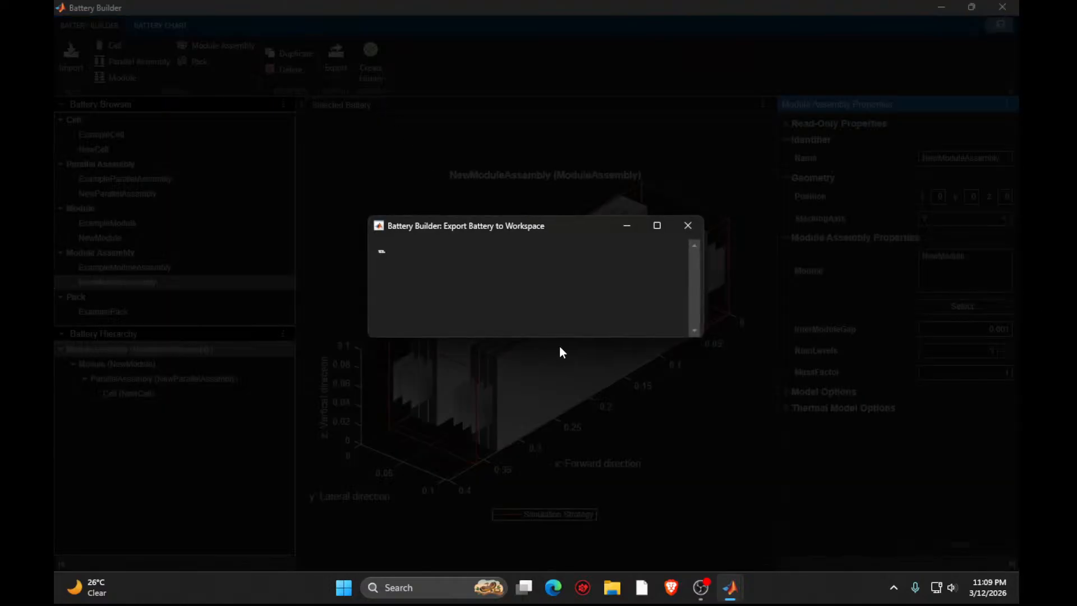
{"action": "left_click", "coordinate": [582, 321]}
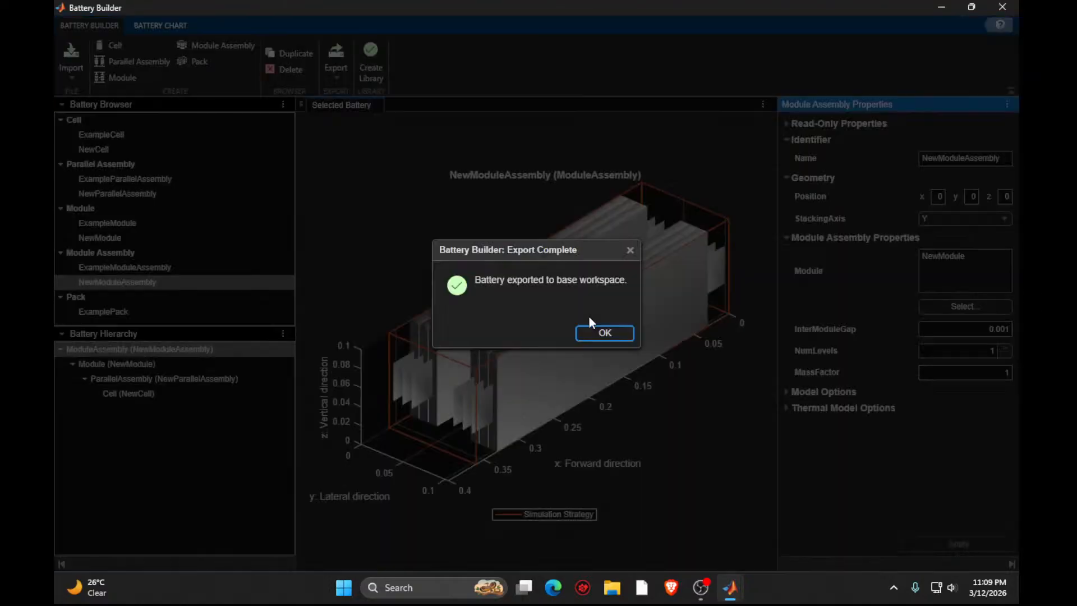
{"action": "left_click", "coordinate": [596, 334]}
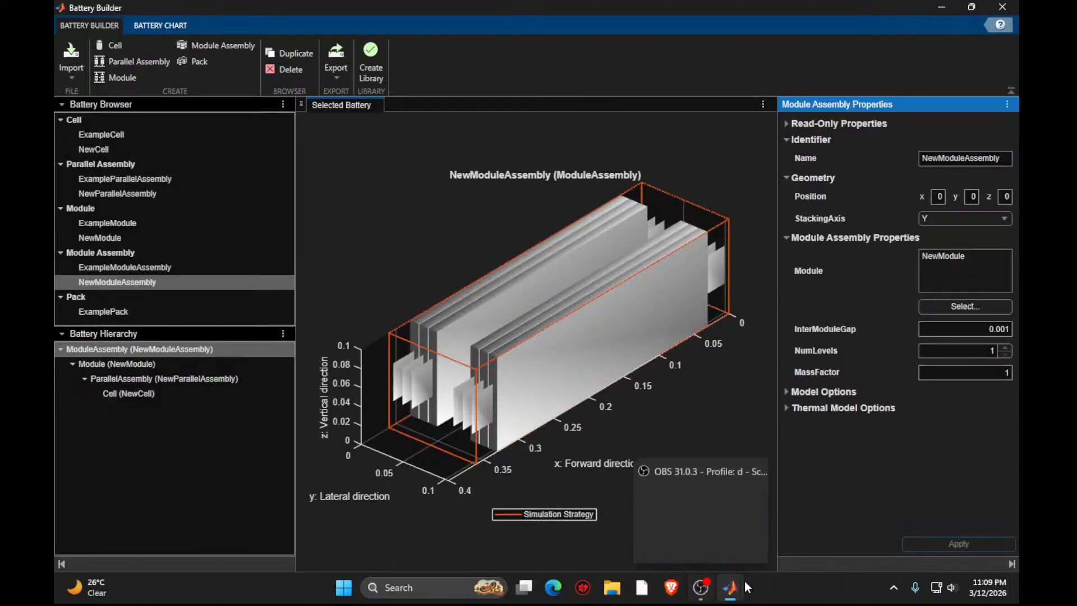
Switch to the training model, submit Task 6 and proceed to the Task 7 instructions.
{"action": "mouse_move", "coordinate": [730, 587]}
{"action": "left_click", "coordinate": [549, 493]}
{"action": "left_click", "coordinate": [287, 499]}
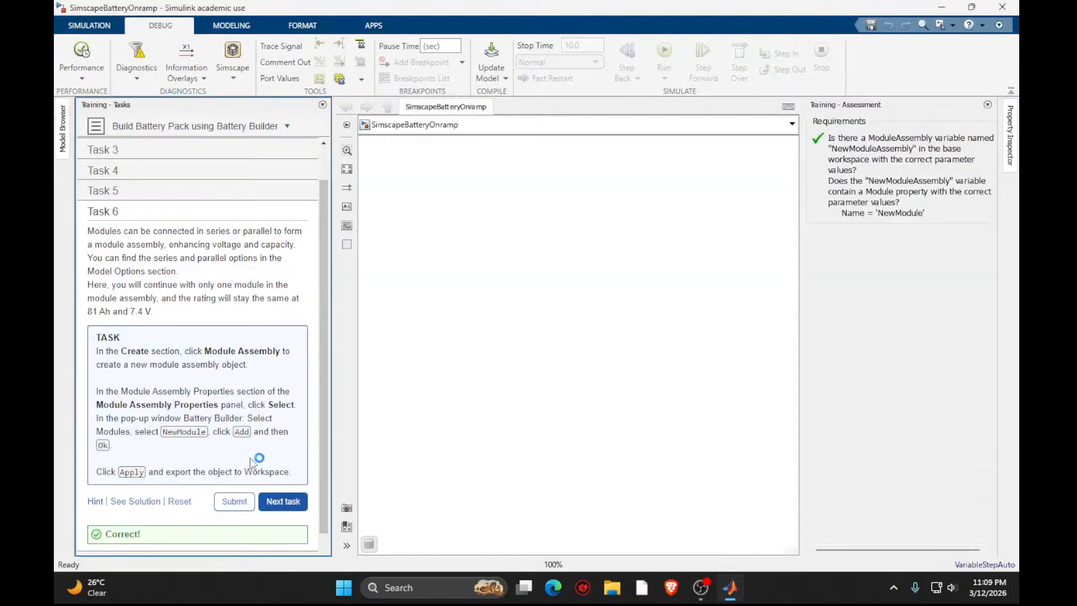
{"action": "scroll", "coordinate": [230, 446], "scroll_direction": "down", "scroll_amount": 1}
{"action": "left_click", "coordinate": [273, 468]}
{"action": "scroll", "coordinate": [292, 497], "scroll_direction": "down", "scroll_amount": 3}
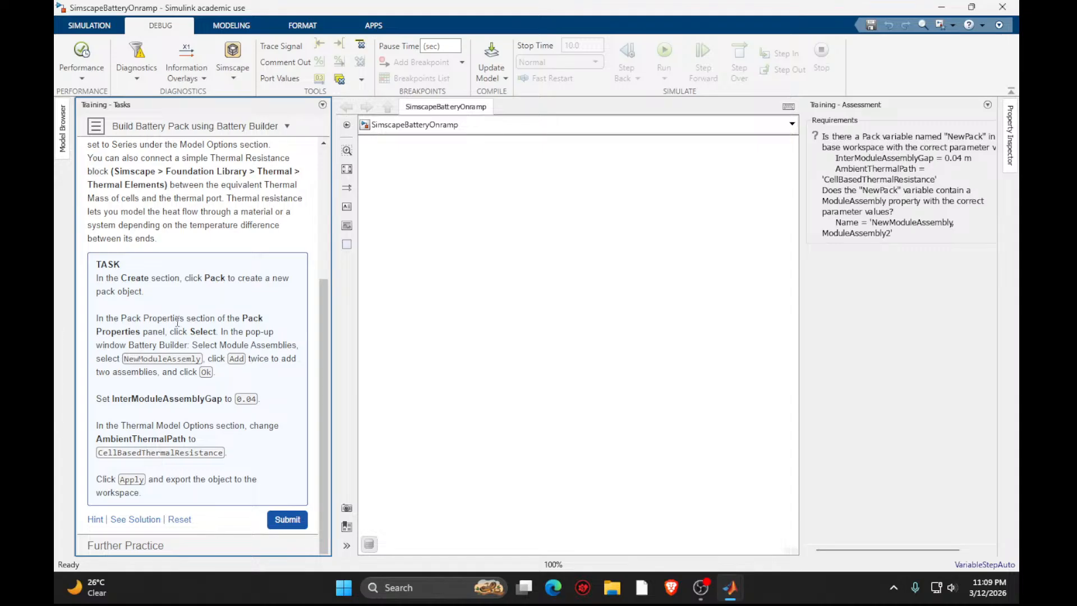
Return to Battery Builder and create a new pack, checking the Task 7 instructions.
{"action": "mouse_move", "coordinate": [732, 592]}
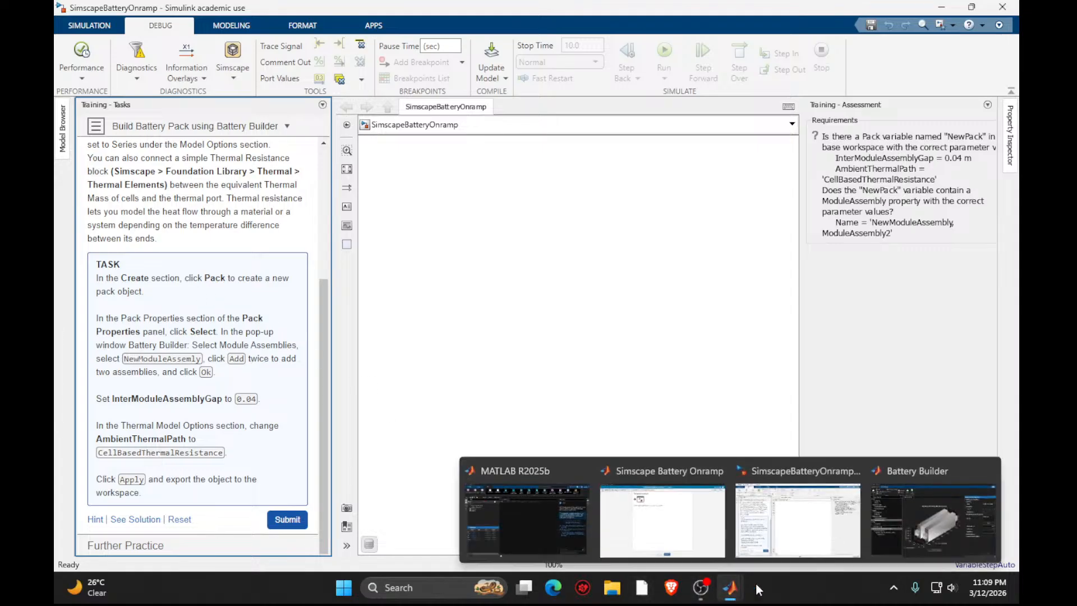
{"action": "left_click", "coordinate": [972, 544]}
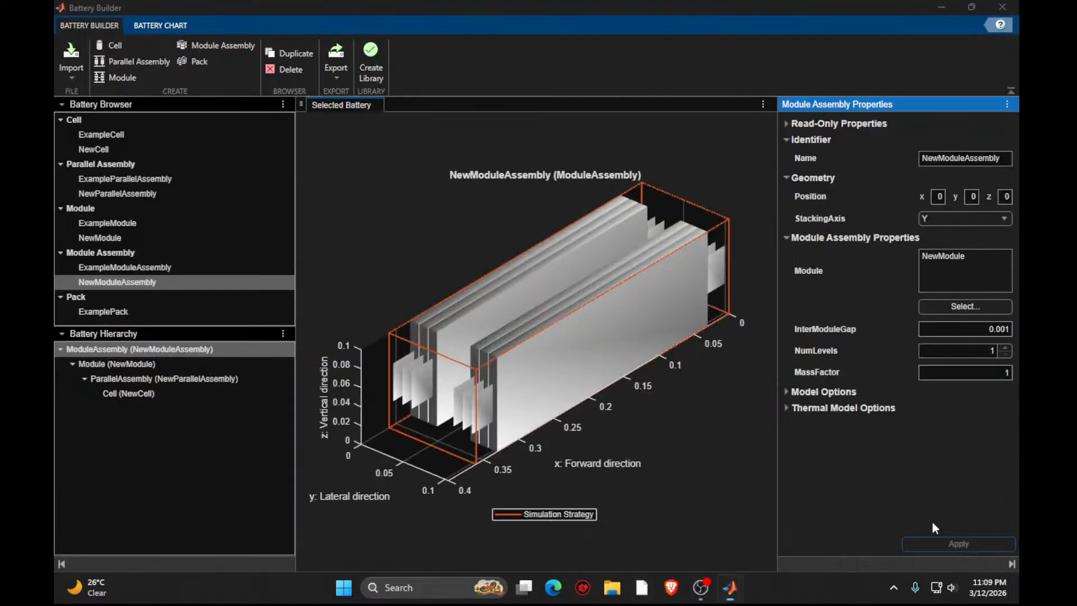
{"action": "left_click", "coordinate": [210, 64]}
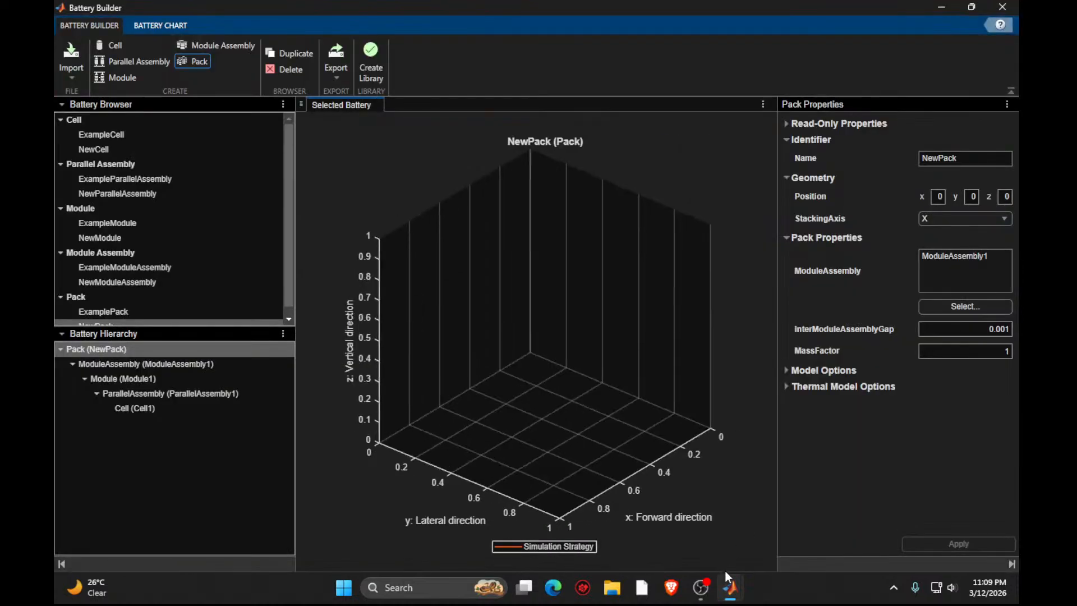
{"action": "mouse_move", "coordinate": [727, 577]}
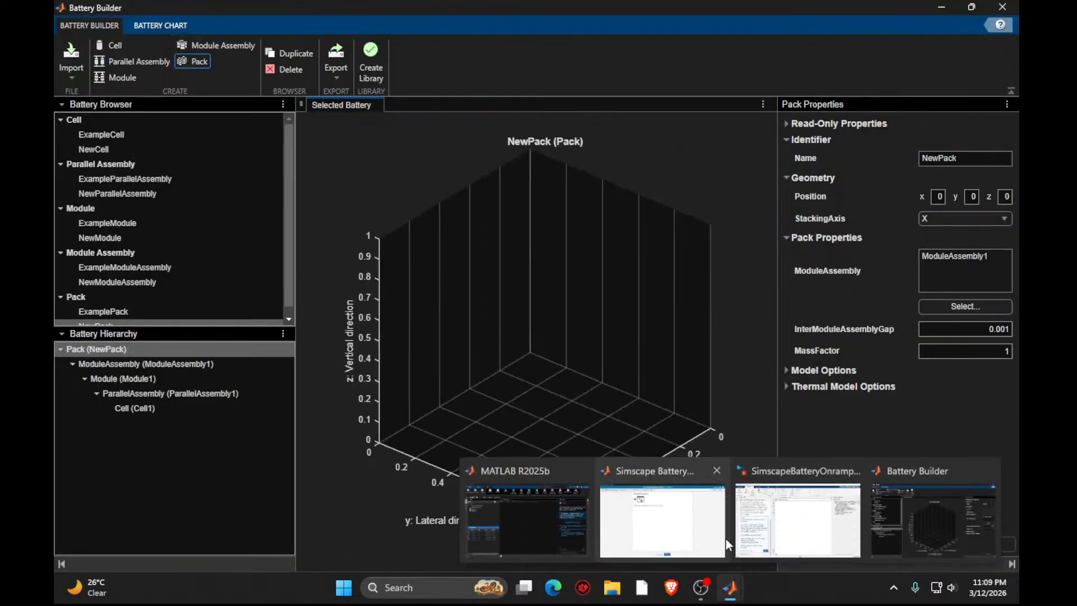
{"action": "mouse_move", "coordinate": [794, 540]}
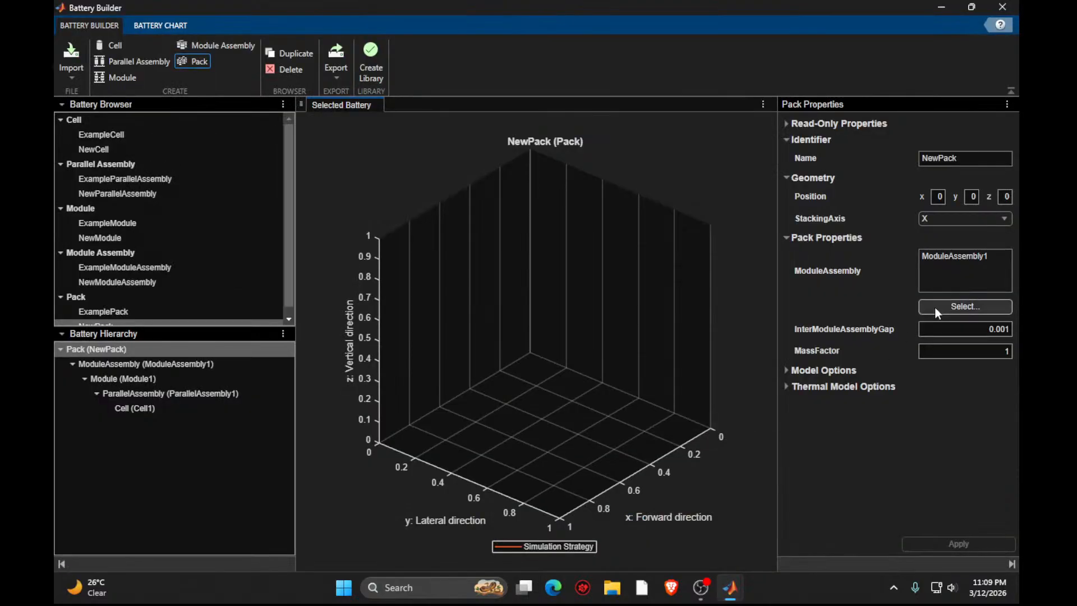
Assign NewModuleAssembly as the module assembly of NewPack.
{"action": "left_click", "coordinate": [938, 307]}
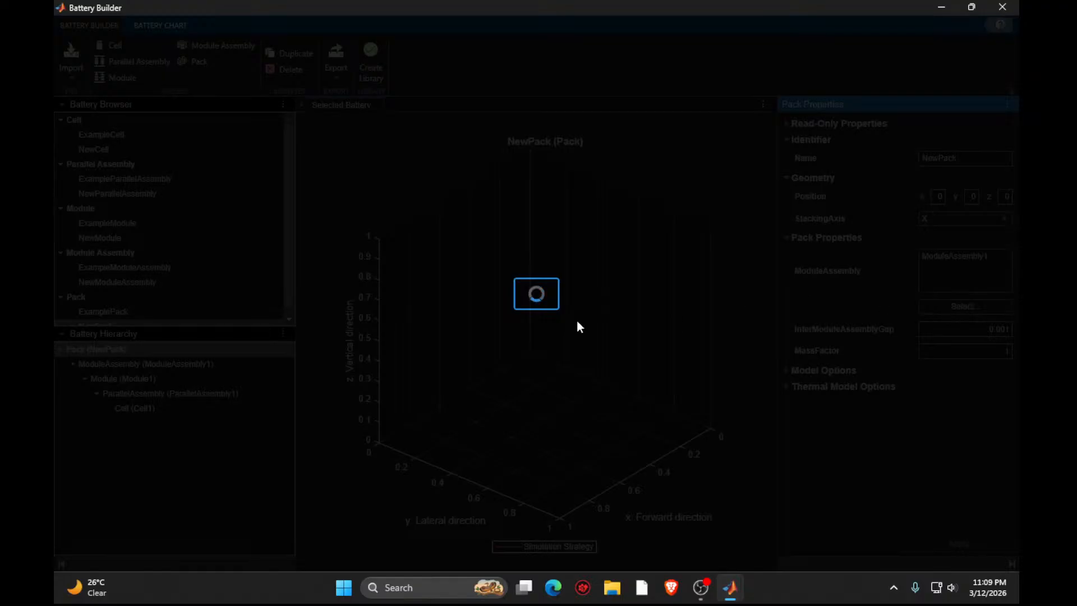
{"action": "left_click", "coordinate": [365, 252]}
{"action": "left_click", "coordinate": [512, 246]}
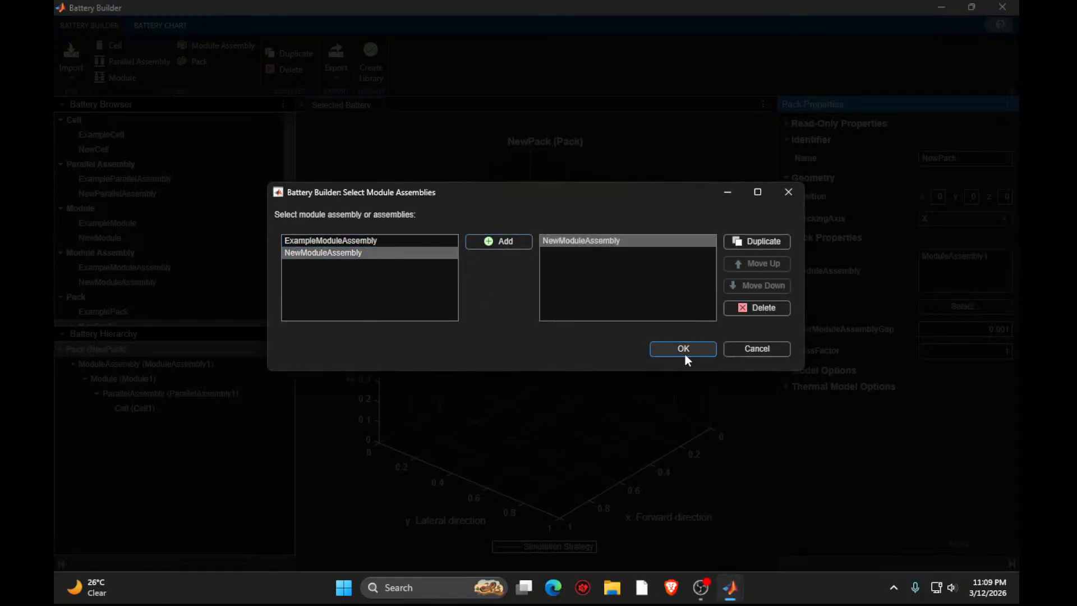
{"action": "left_click", "coordinate": [683, 349]}
Set the InterModuleAssemblyGap of NewPack to 0.04, following the Task 7 instructions.
{"action": "mouse_move", "coordinate": [730, 588]}
{"action": "mouse_move", "coordinate": [769, 523]}
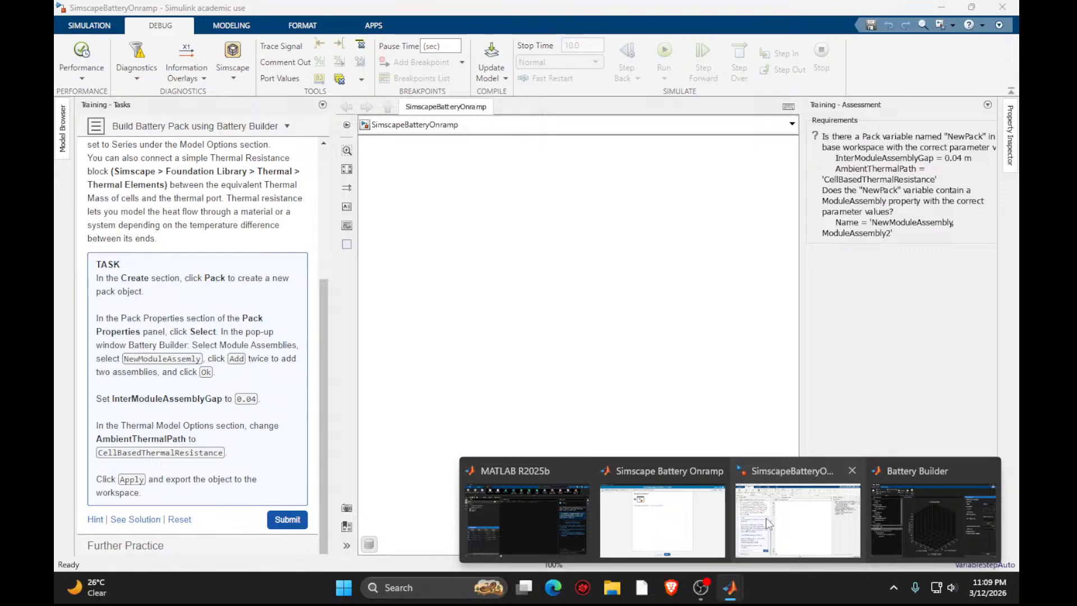
{"action": "left_click", "coordinate": [920, 522]}
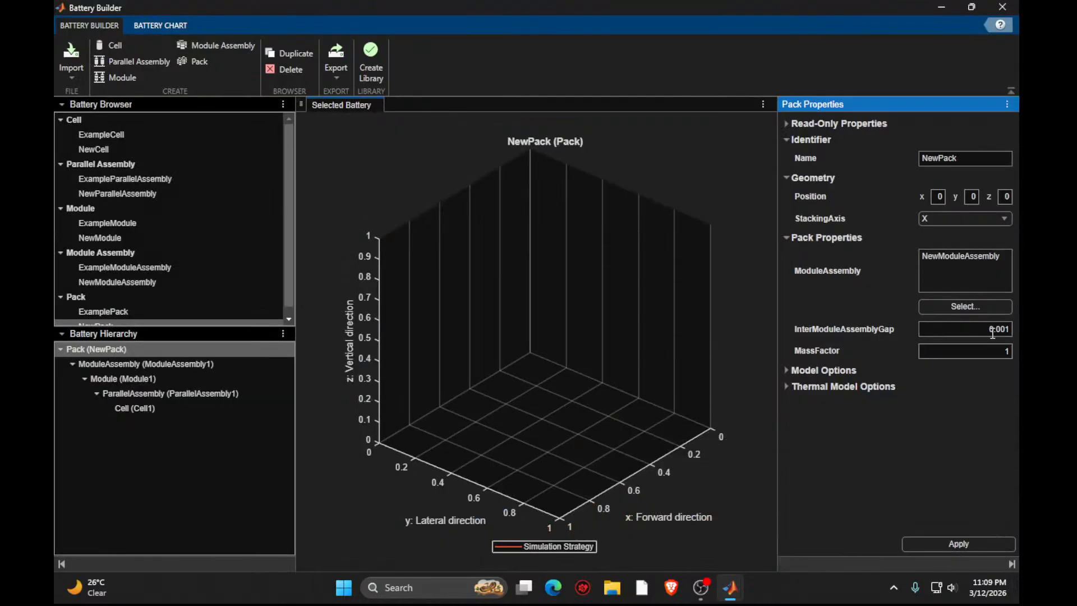
{"action": "key", "text": "BackSpace"}
{"action": "key", "text": "BackSpace"}
{"action": "key", "text": "BackSpace"}
{"action": "key", "text": "BackSpace"}
{"action": "key", "text": "BackSpace"}
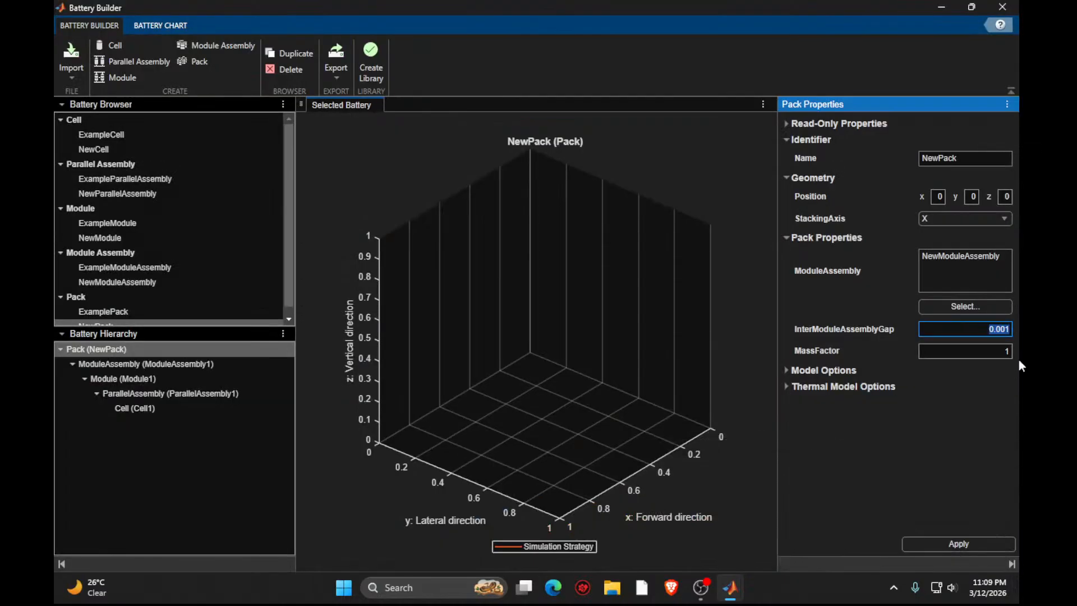
{"action": "type", "text": "0.04"}
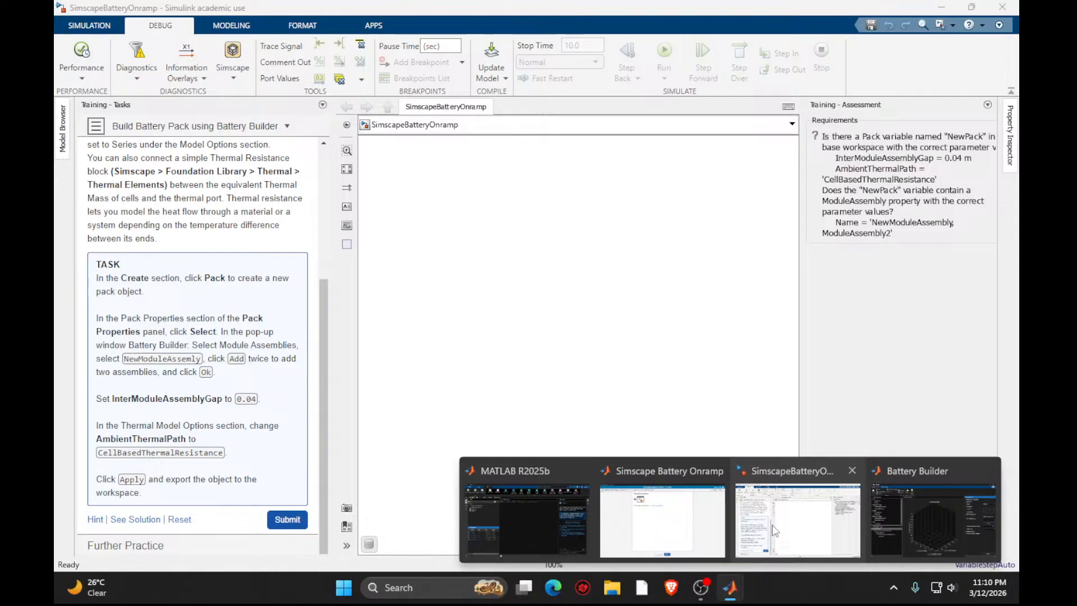
Set the AmbientThermalPath of NewPack to CellBasedThermalResistance in the thermal model options and apply the pack changes.
{"action": "left_click", "coordinate": [932, 511]}
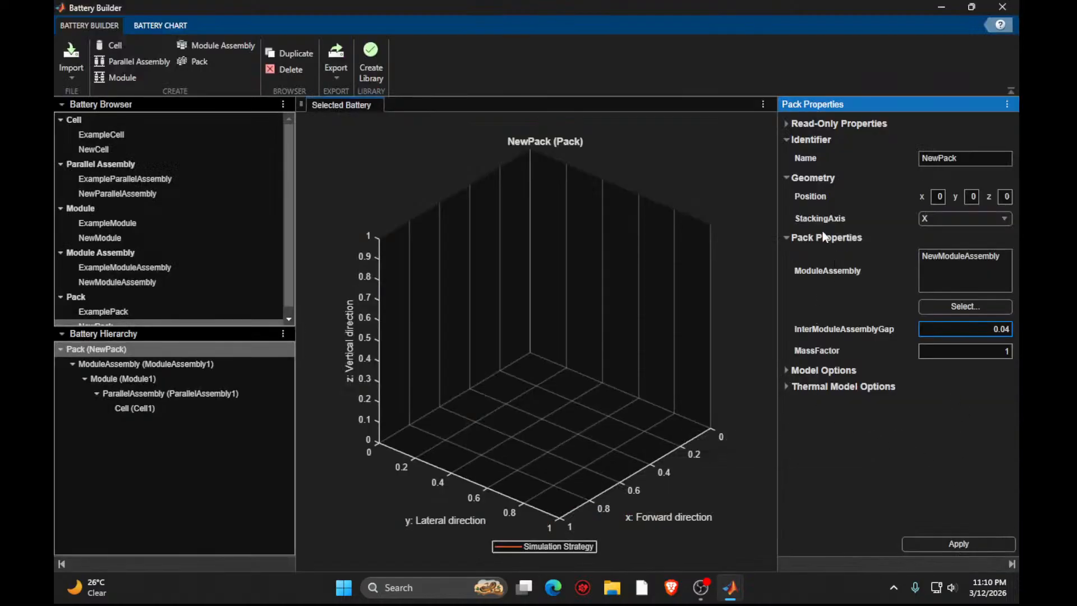
{"action": "left_click", "coordinate": [787, 386]}
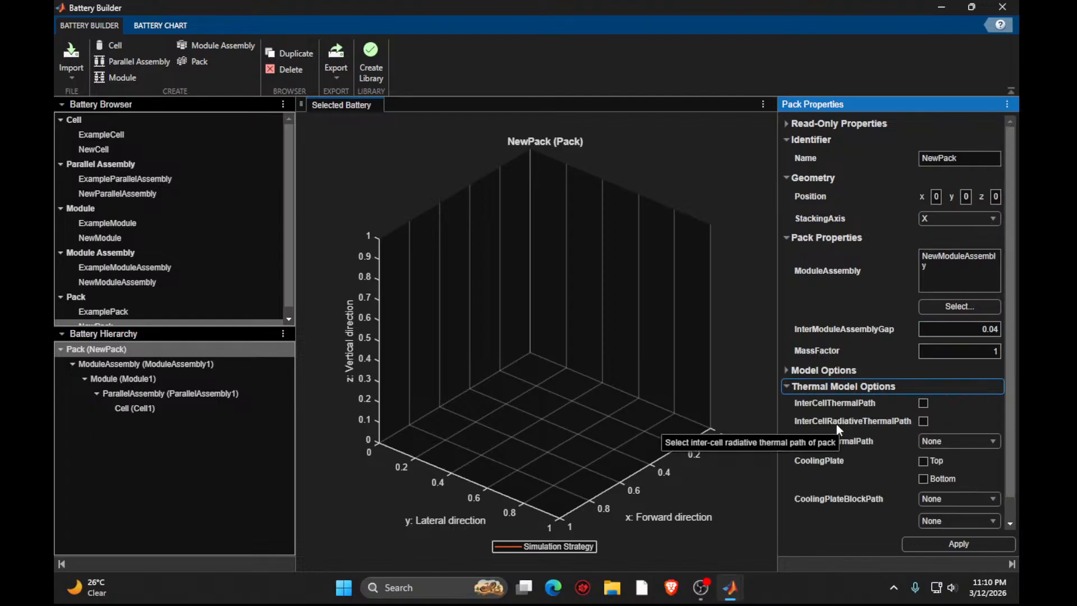
{"action": "scroll", "coordinate": [879, 454], "scroll_direction": "down", "scroll_amount": 1}
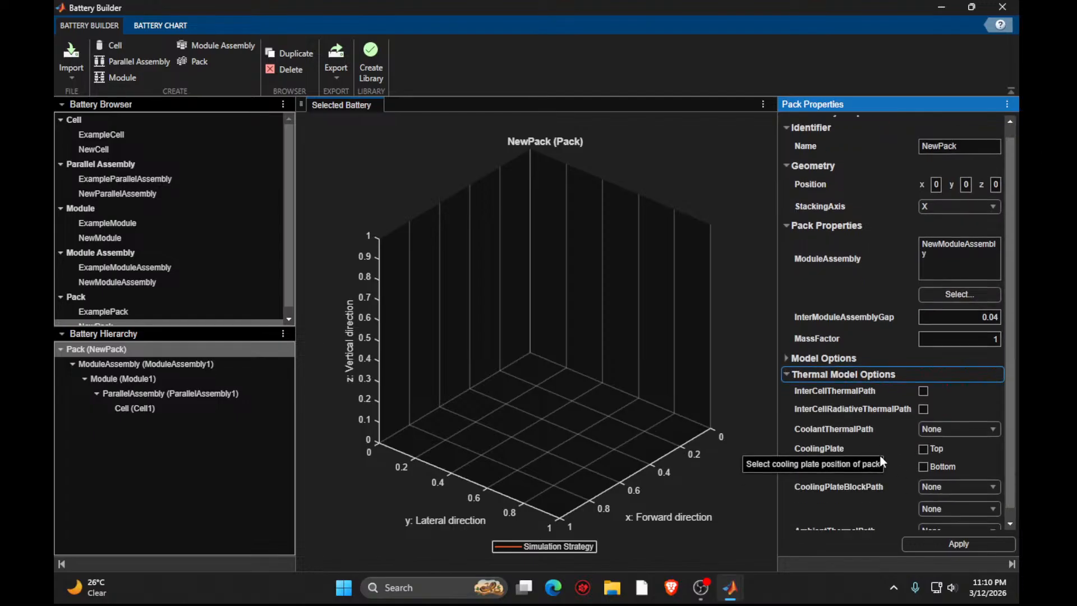
{"action": "left_click", "coordinate": [961, 516]}
{"action": "left_click", "coordinate": [967, 547]}
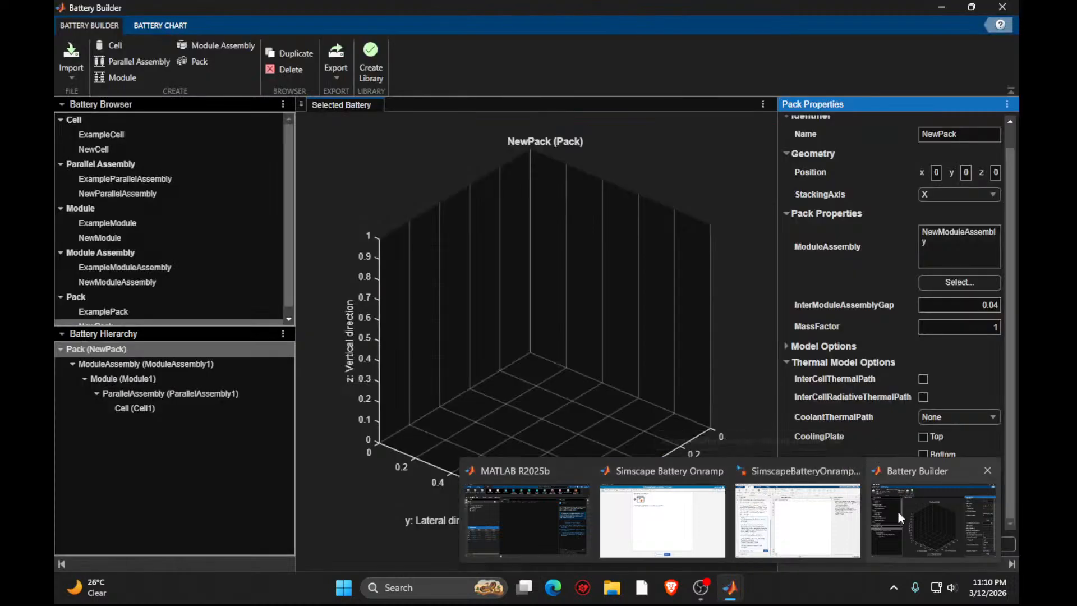
{"action": "left_click", "coordinate": [898, 511]}
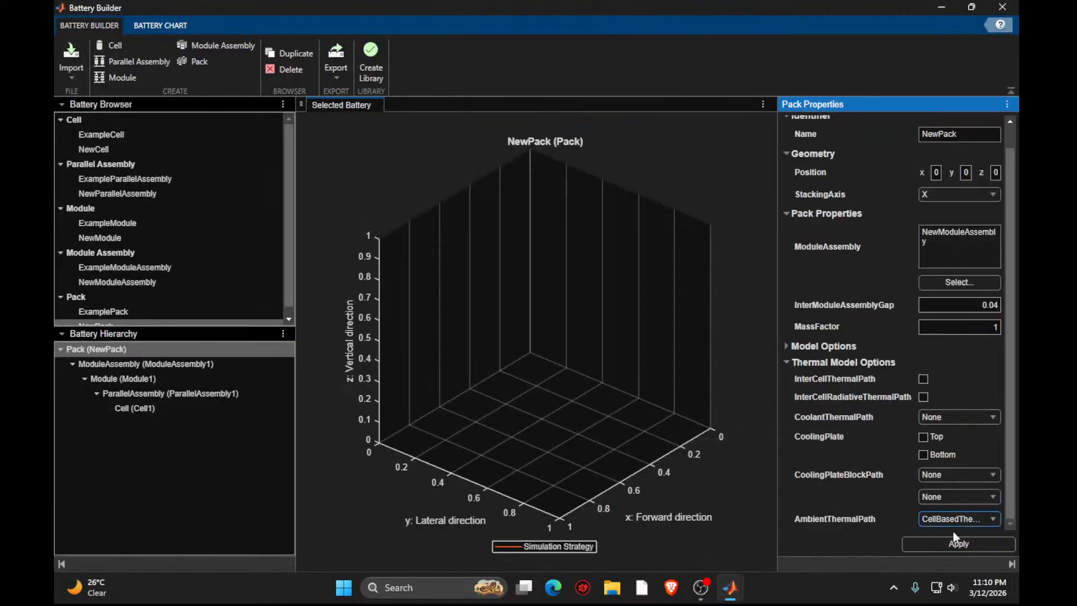
{"action": "left_click", "coordinate": [962, 545]}
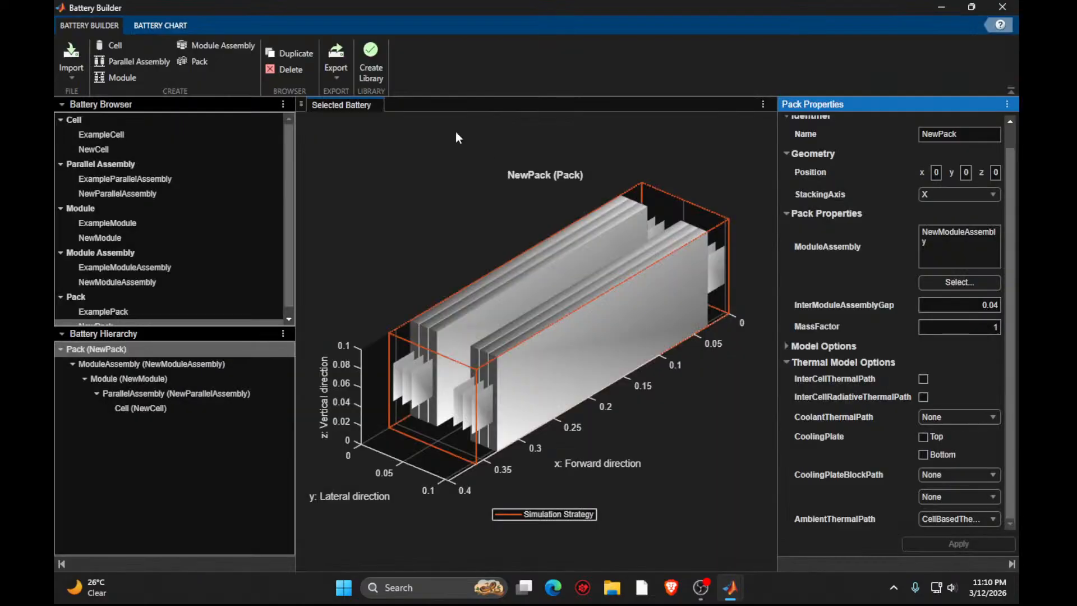
Export NewPack to the workspace and dismiss the export message.
{"action": "left_click", "coordinate": [339, 67]}
{"action": "left_click", "coordinate": [382, 109]}
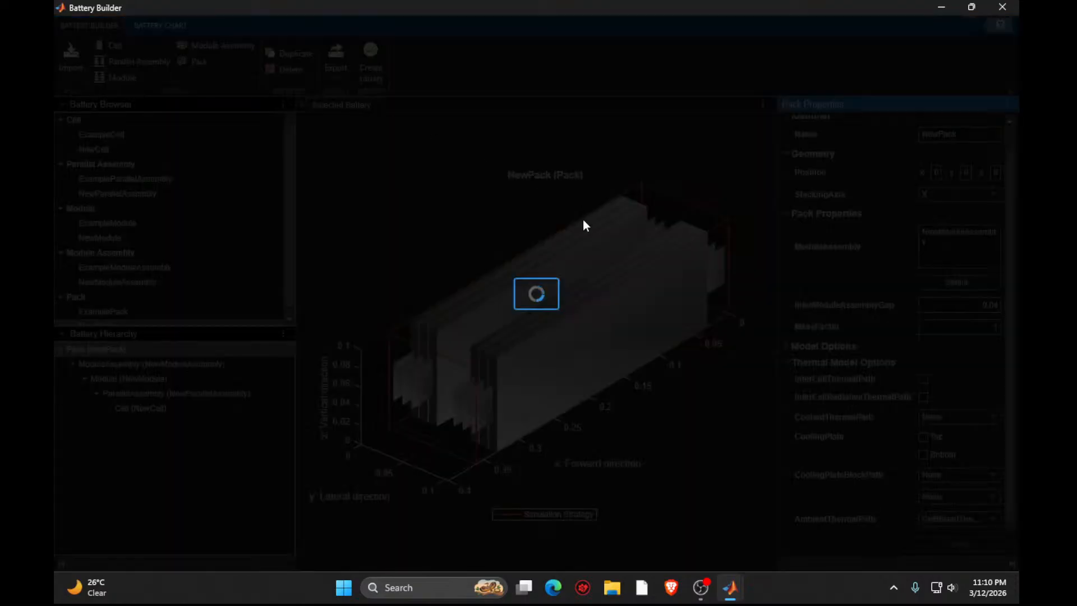
{"action": "left_click", "coordinate": [592, 324]}
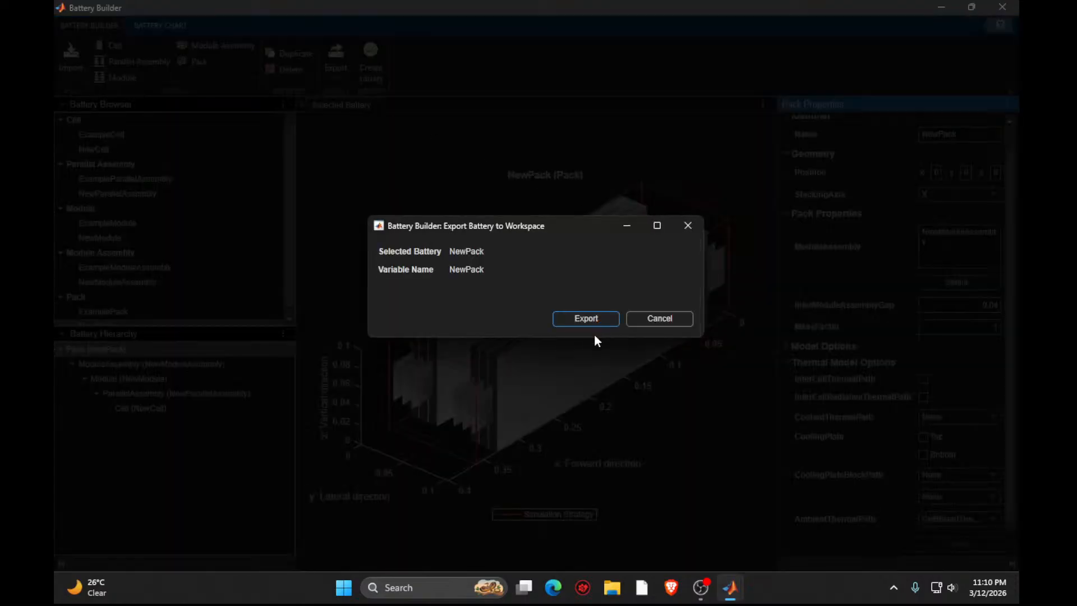
{"action": "left_click", "coordinate": [732, 588]}
{"action": "left_click", "coordinate": [735, 518]}
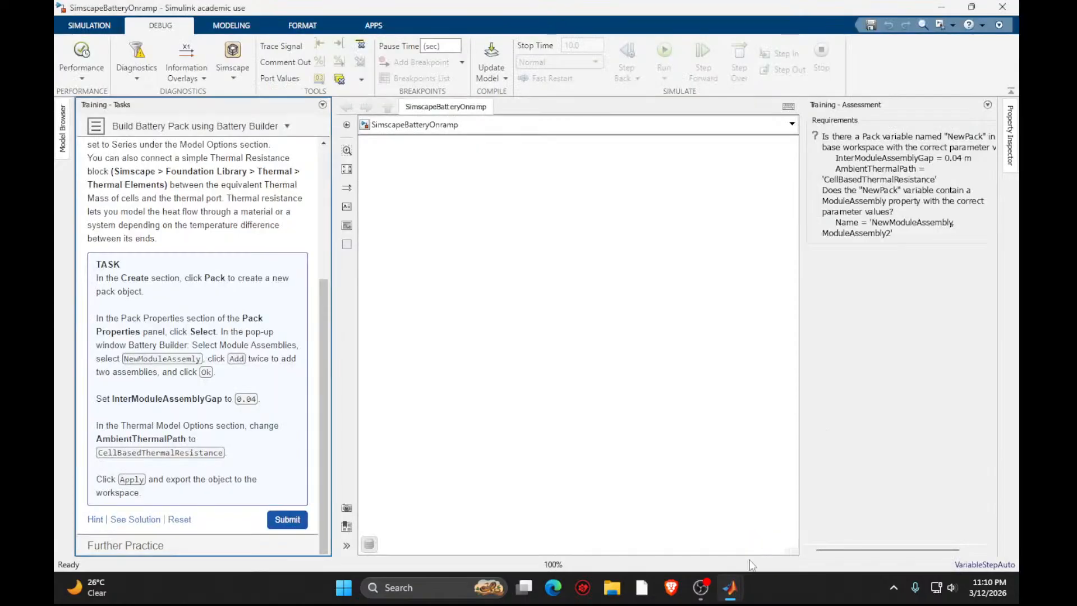
{"action": "left_click", "coordinate": [724, 592]}
{"action": "left_click", "coordinate": [876, 513]}
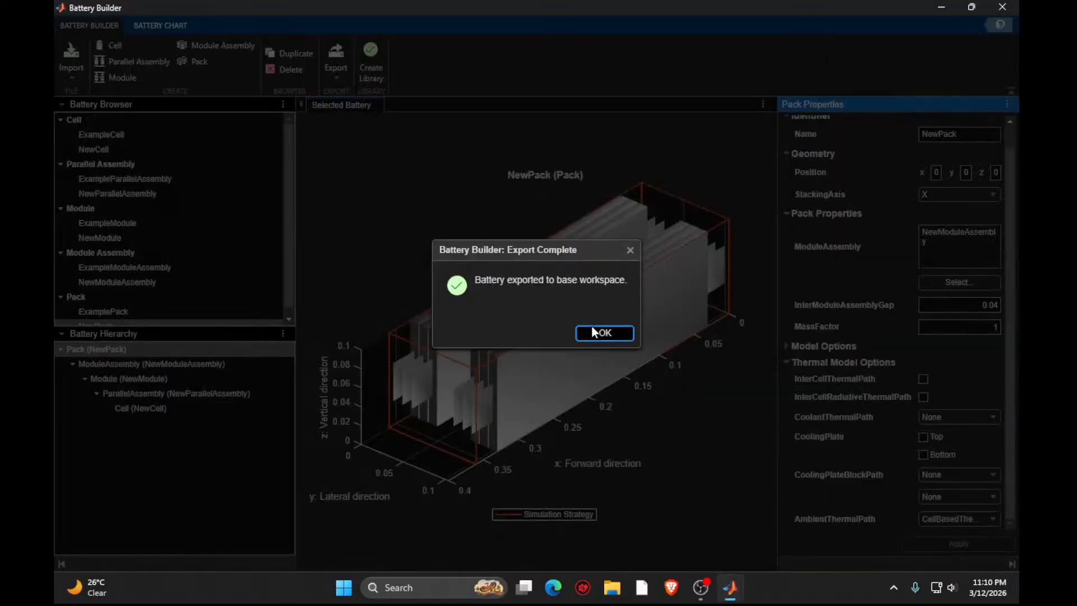
{"action": "left_click", "coordinate": [605, 332]}
Switch to the training model, submit Task 7 and continue past the Further Practice section to the next lesson page.
{"action": "mouse_move", "coordinate": [731, 586]}
{"action": "left_click", "coordinate": [796, 522]}
{"action": "left_click", "coordinate": [288, 519]}
{"action": "left_click", "coordinate": [286, 519]}
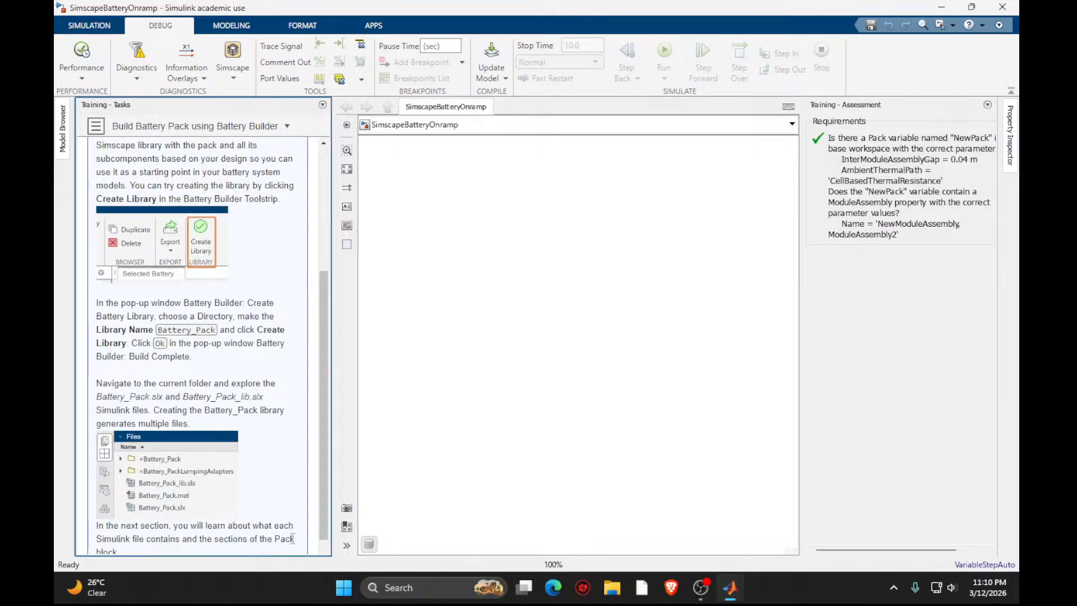
{"action": "scroll", "coordinate": [292, 538], "scroll_direction": "down", "scroll_amount": 1}
{"action": "left_click", "coordinate": [294, 536]}
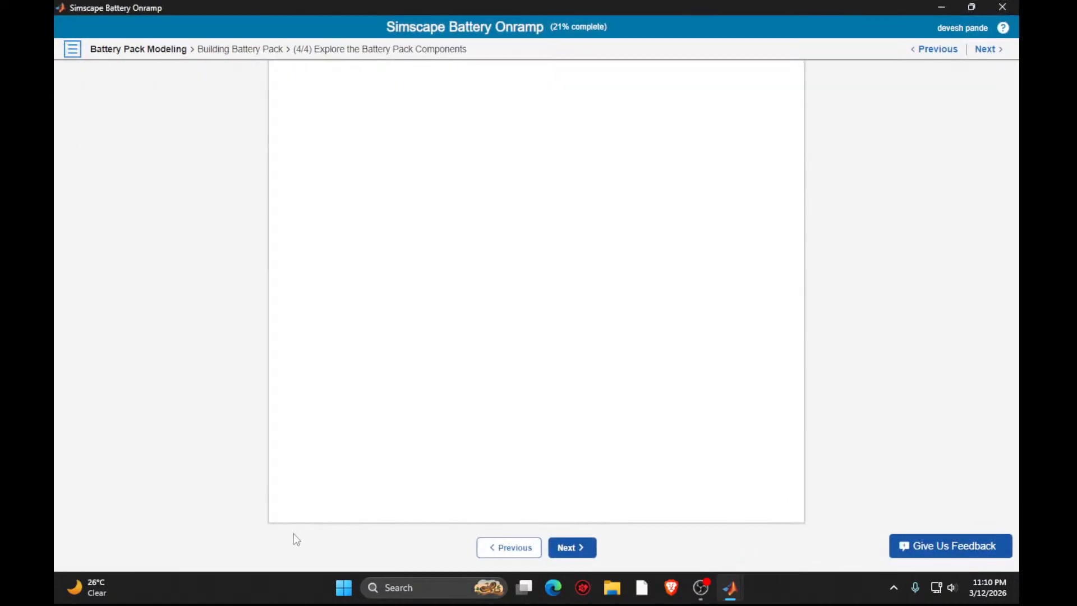
Advance the course to the Battery Pack Circuit exercise and bring its Simulink training model to the front.
{"action": "left_click", "coordinate": [562, 546]}
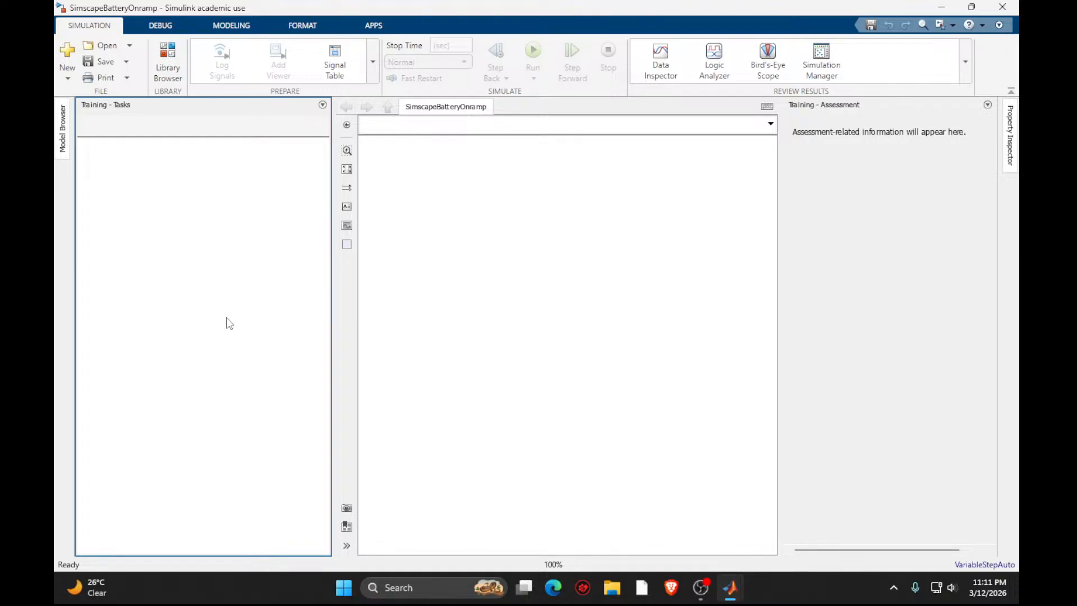
{"action": "left_click", "coordinate": [941, 6]}
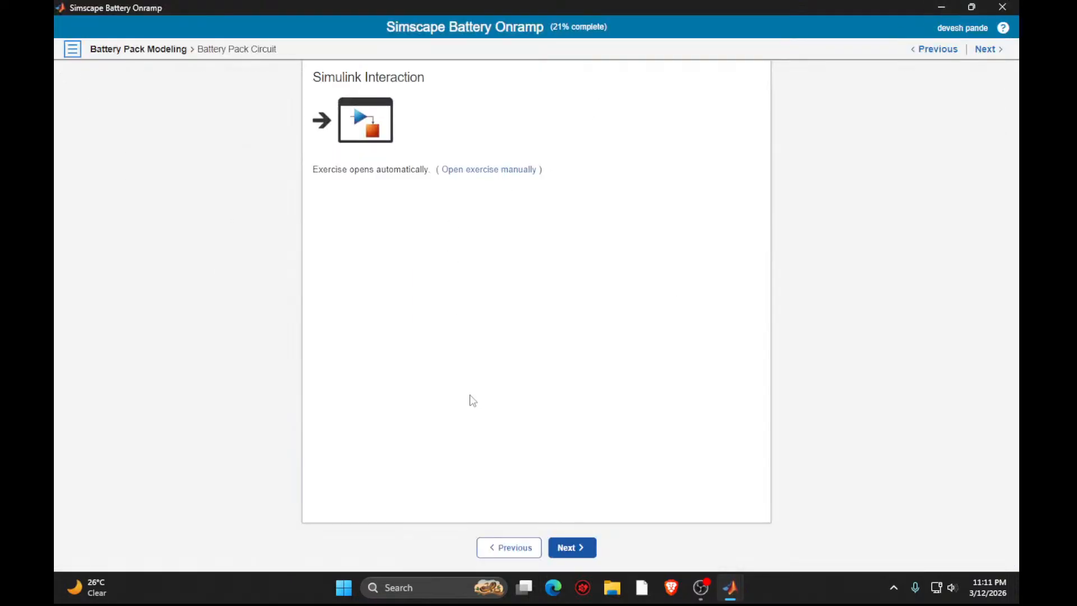
{"action": "mouse_move", "coordinate": [724, 584]}
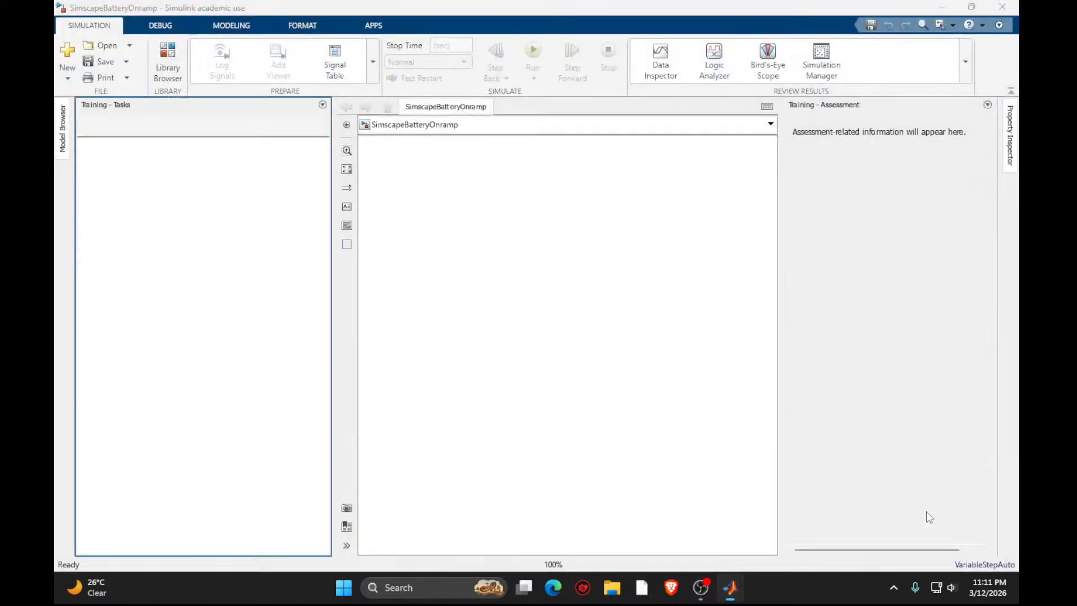
{"action": "left_click", "coordinate": [927, 511]}
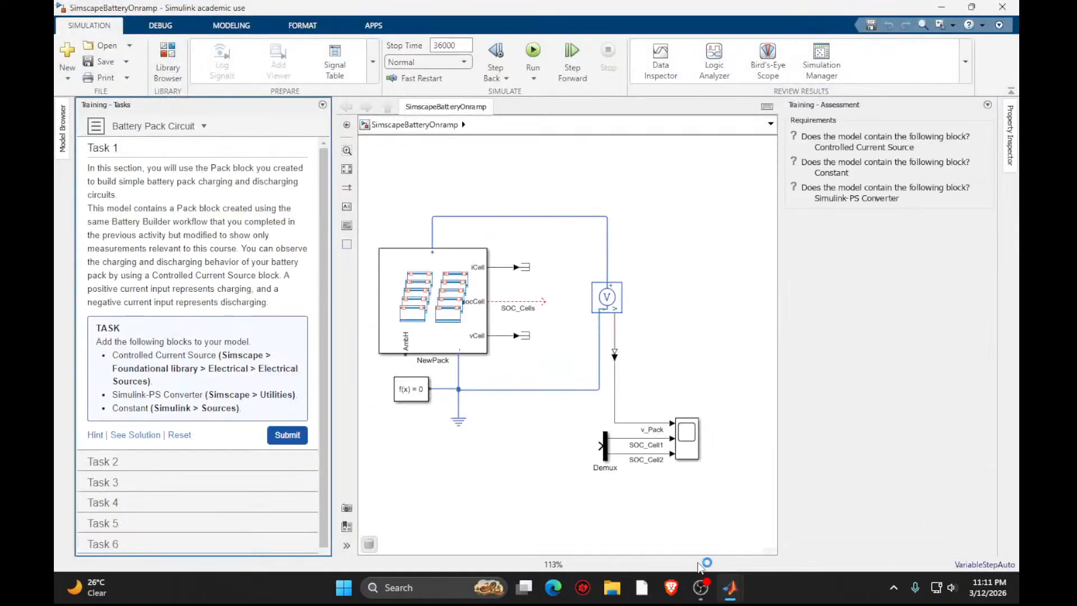
Start closing the Battery Builder app and bring its closing confirmation to the front.
{"action": "mouse_move", "coordinate": [730, 586]}
{"action": "left_click", "coordinate": [829, 488]}
{"action": "left_click", "coordinate": [852, 472]}
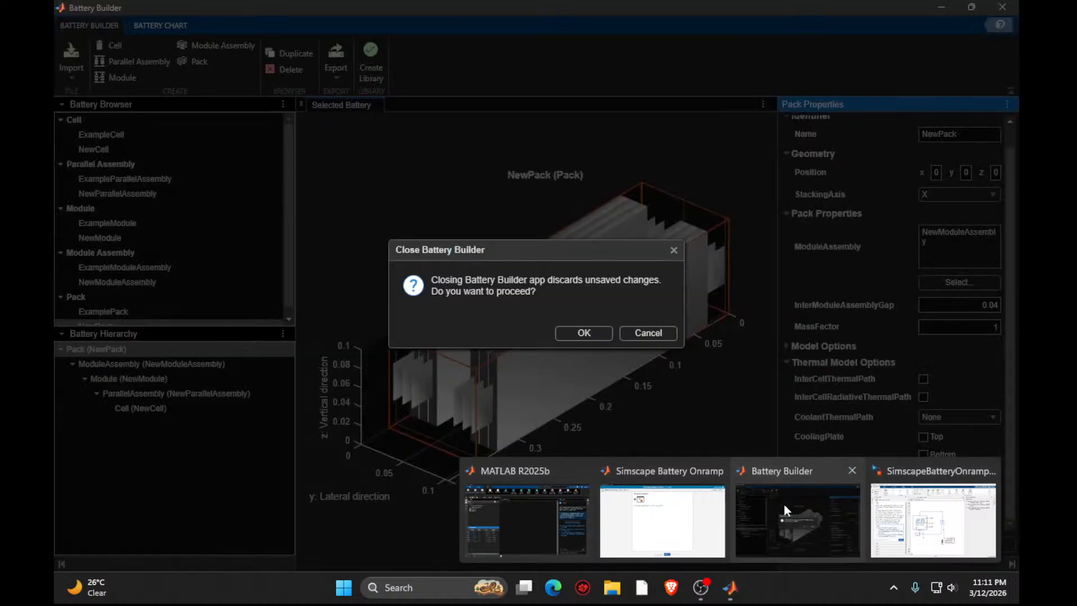
{"action": "left_click", "coordinate": [784, 503]}
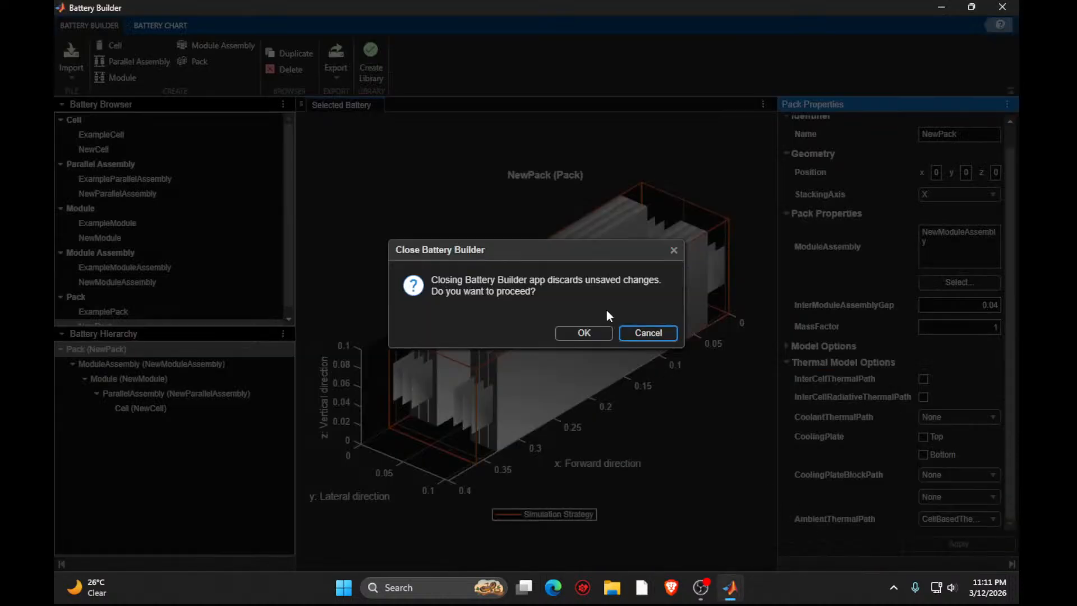
Close Battery Builder, discarding the unsaved changes, and return to the SimscapeBatteryOnramp model.
{"action": "left_click", "coordinate": [583, 337]}
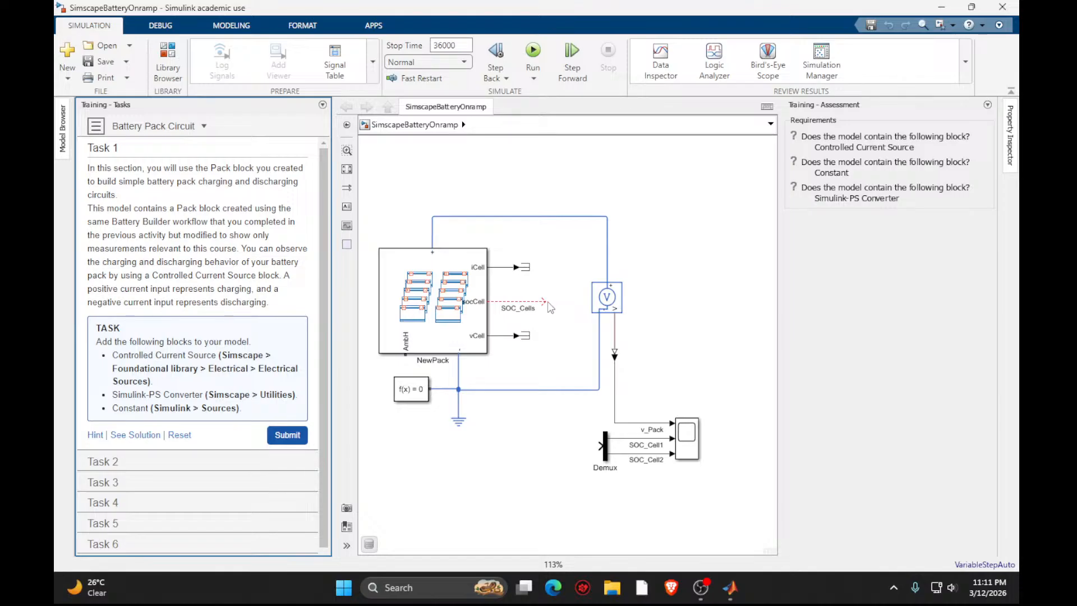
Connect the loose SOC_Cells signal from the NewPack block to the input of the Demux block.
{"action": "mouse_move", "coordinate": [546, 300]}
{"action": "left_mouse_down"}
{"action": "mouse_move", "coordinate": [564, 334]}
{"action": "mouse_move", "coordinate": [564, 380]}
{"action": "left_mouse_up"}
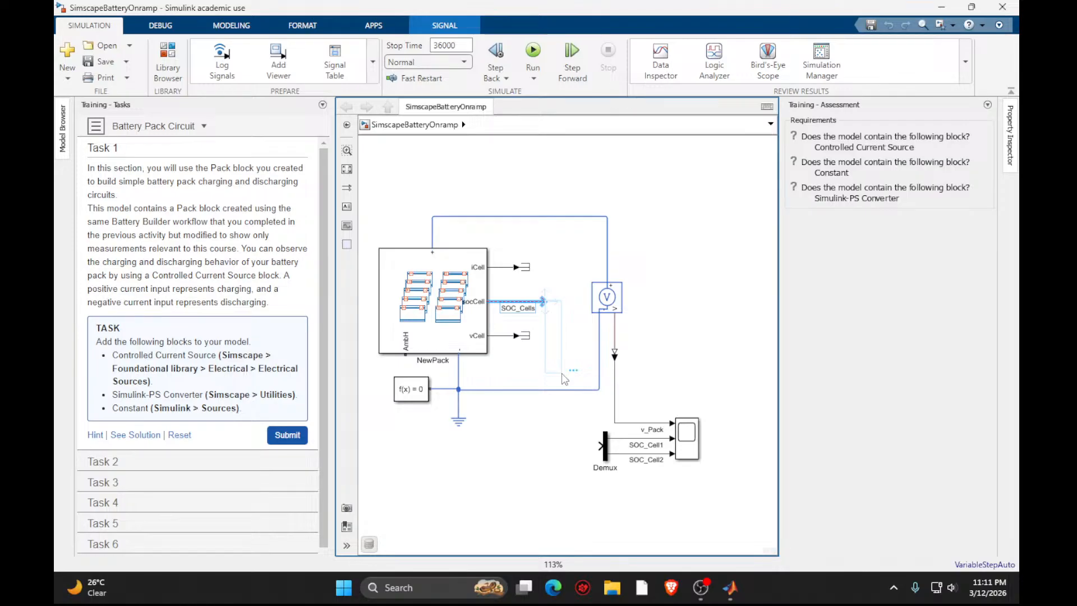
{"action": "left_click", "coordinate": [561, 372]}
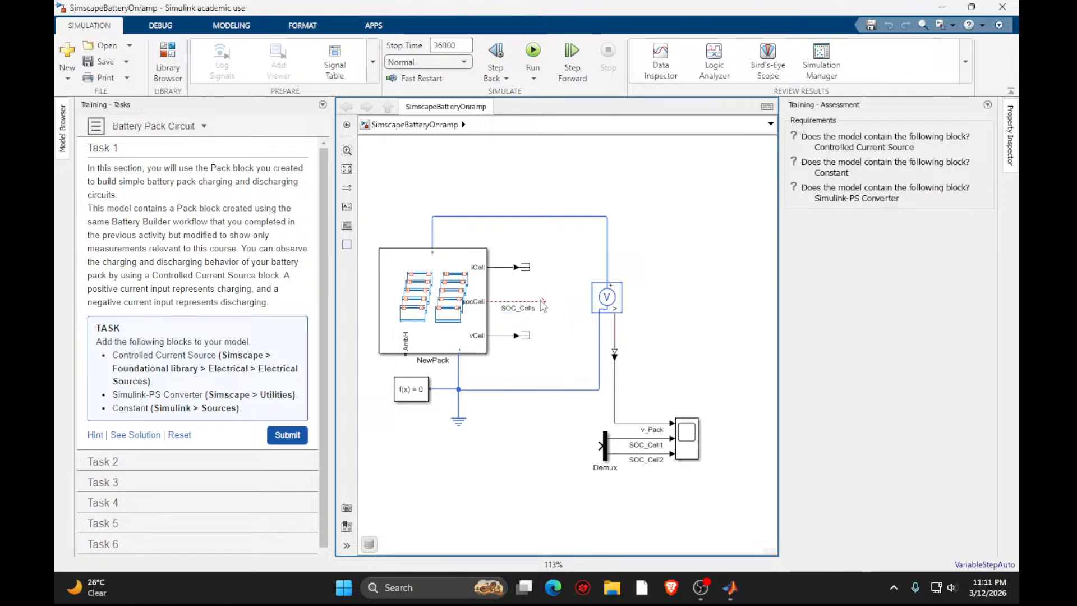
{"action": "left_click_drag", "start_coordinate": [550, 304], "coordinate": [599, 445]}
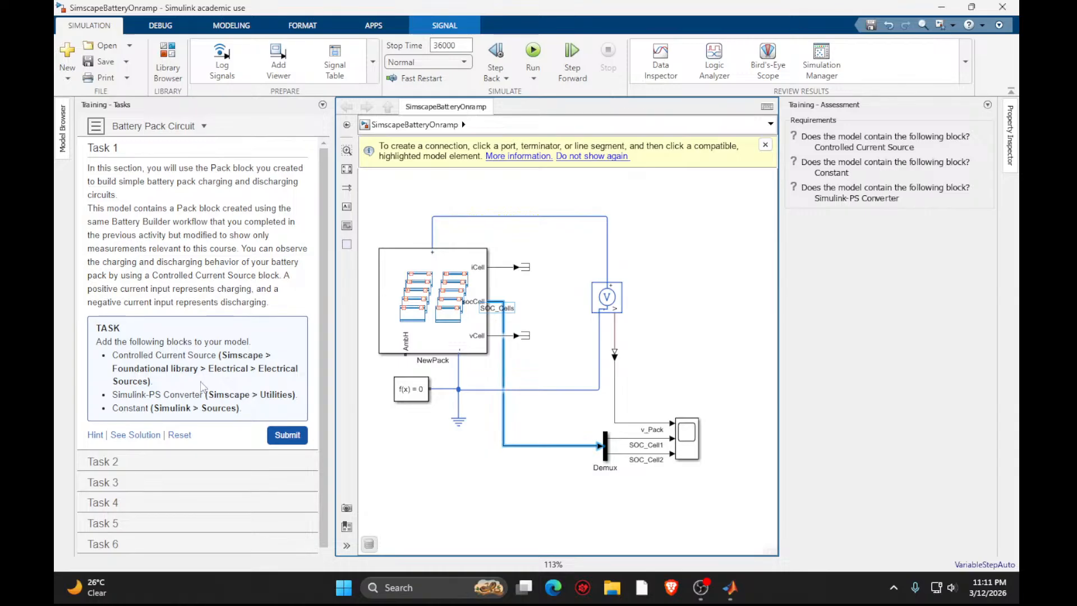
Add a Controlled Current Source block to the empty canvas area below the NewPack block and Solver Configuration.
{"action": "double_click", "coordinate": [375, 461]}
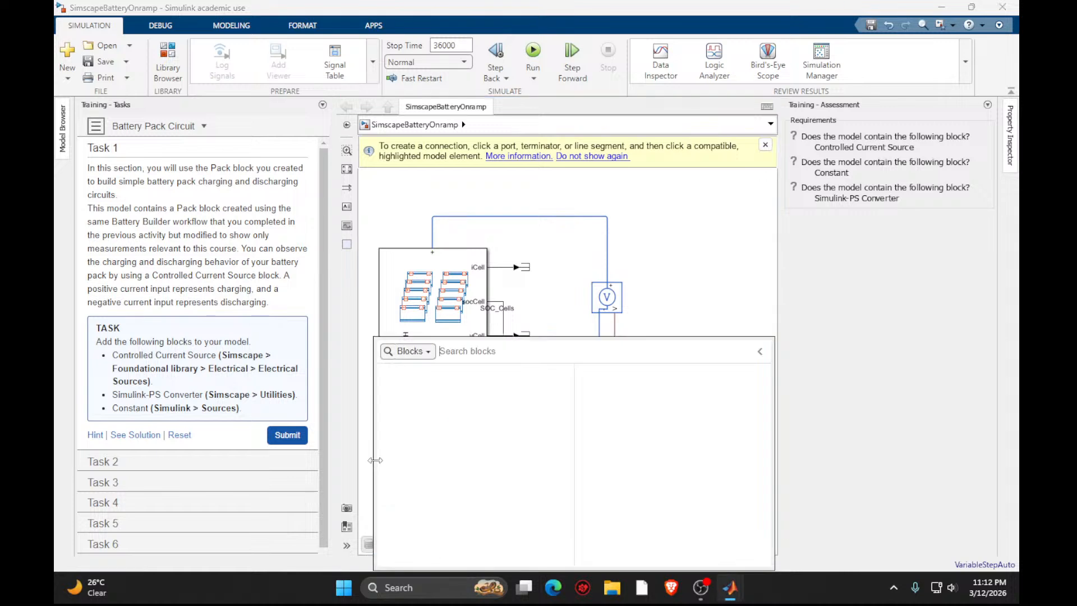
{"action": "type", "text": "cont"}
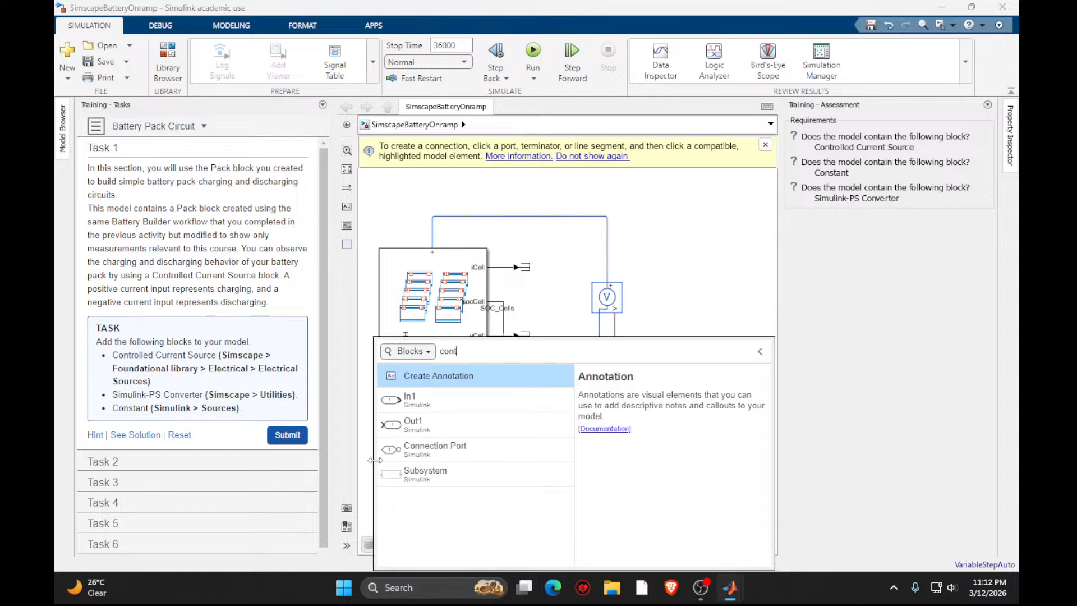
{"action": "type", "text": "ro"}
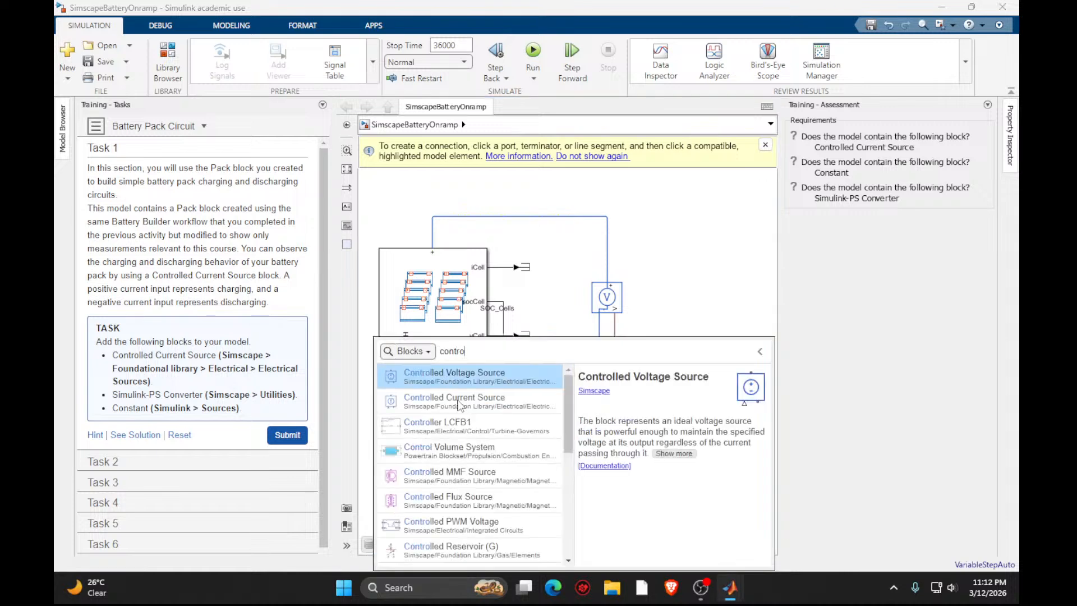
{"action": "left_click", "coordinate": [461, 403]}
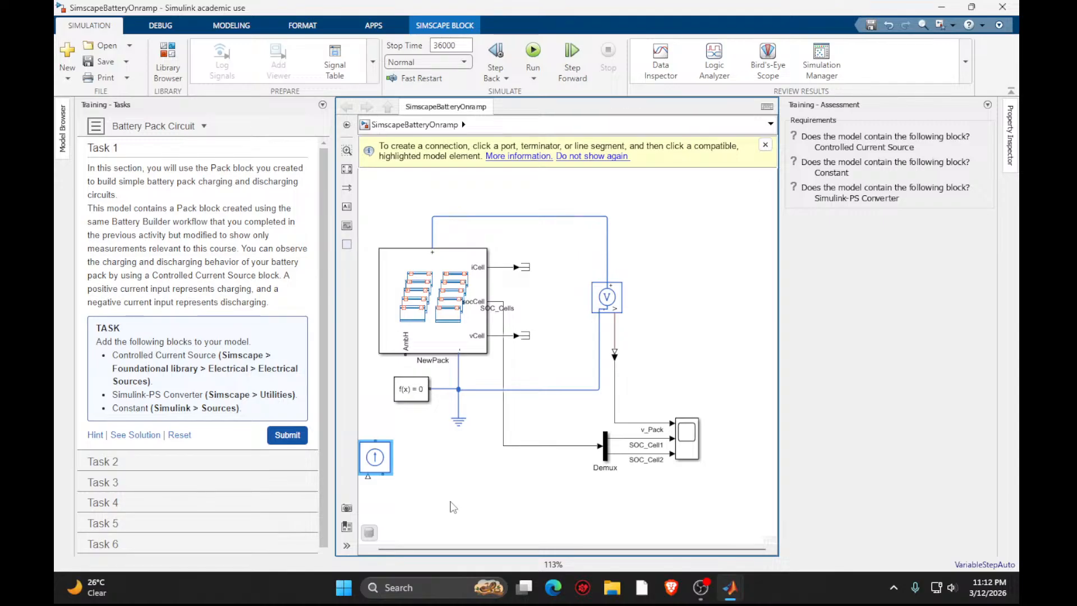
Duplicate the PS-Simulink Converter block that sits below the Voltage Sensor.
{"action": "left_click", "coordinate": [614, 361]}
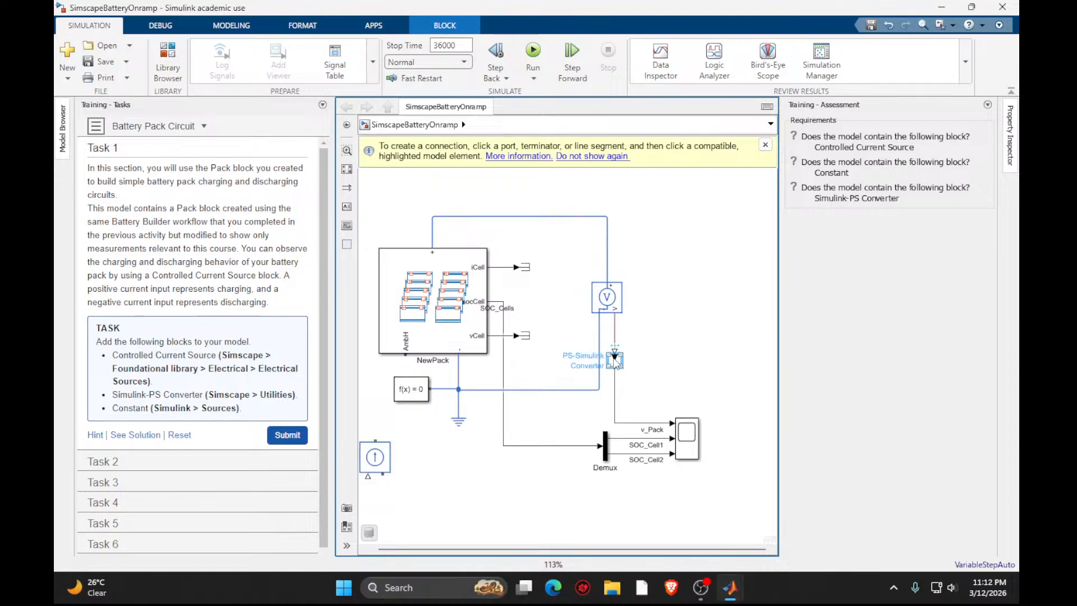
{"action": "key", "text": "ctrl+c"}
{"action": "key", "text": "ctrl+v"}
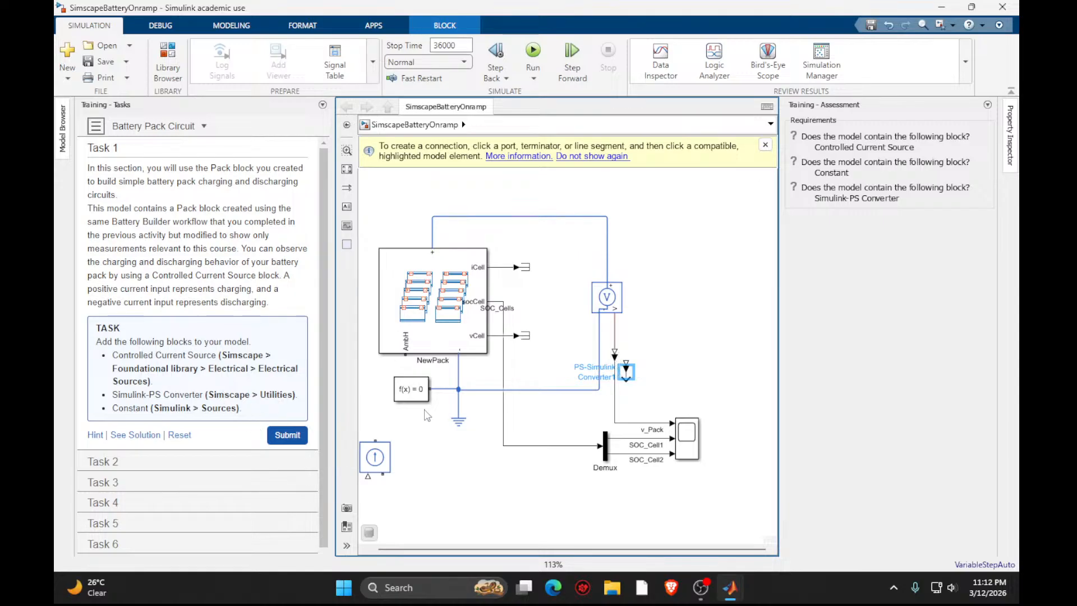
Delete the SOC_Cells line between NewPack and the Demux, and submit Task 1 for assessment.
{"action": "left_click", "coordinate": [518, 445]}
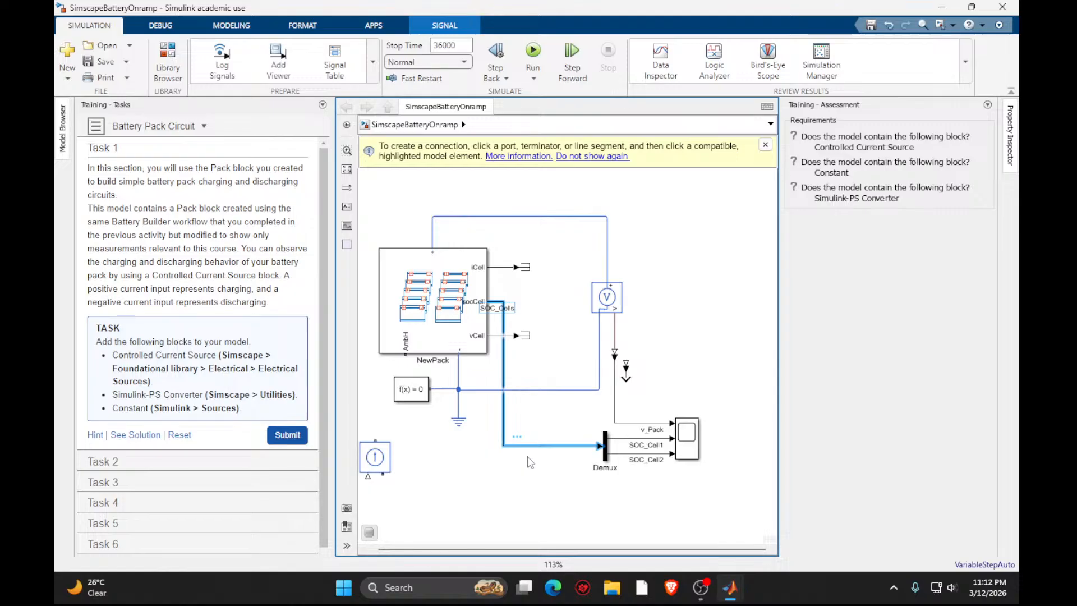
{"action": "key", "text": "Delete"}
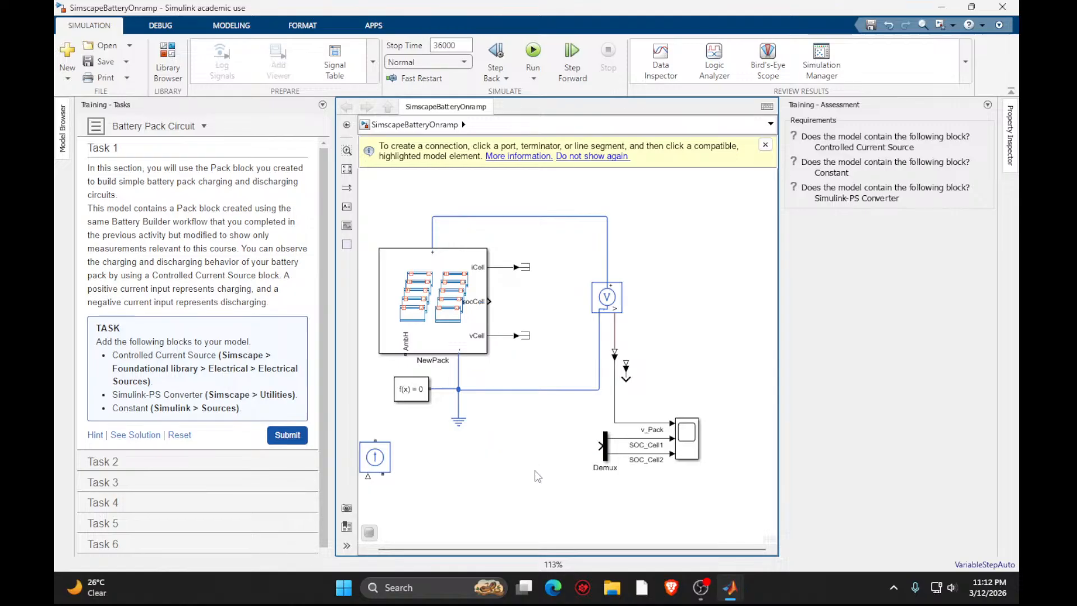
{"action": "left_click", "coordinate": [278, 437]}
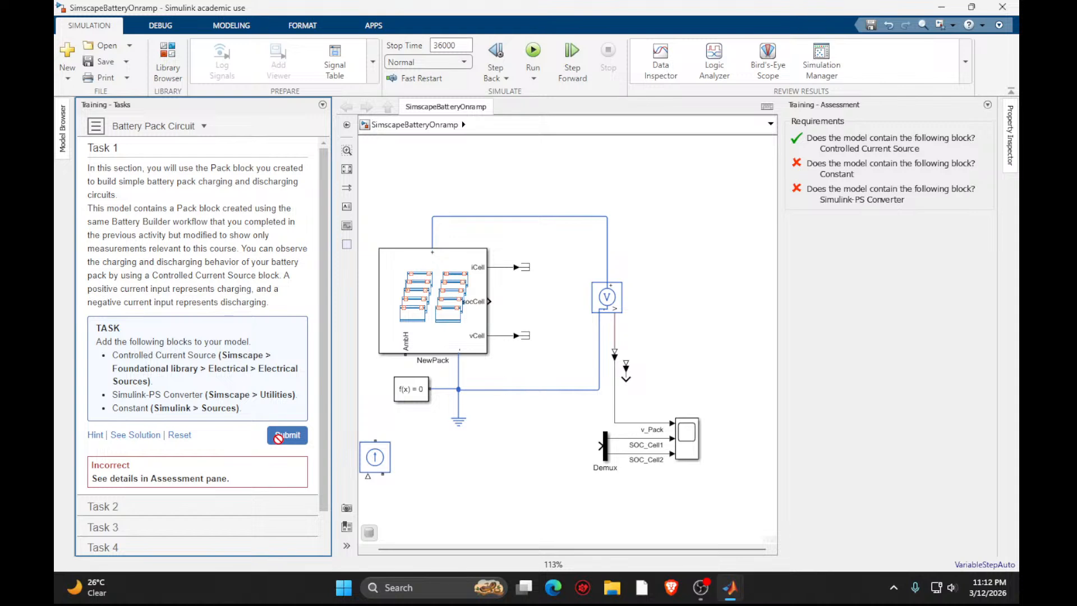
Delete the duplicated PS-Simulink Converter block.
{"action": "left_click", "coordinate": [627, 375]}
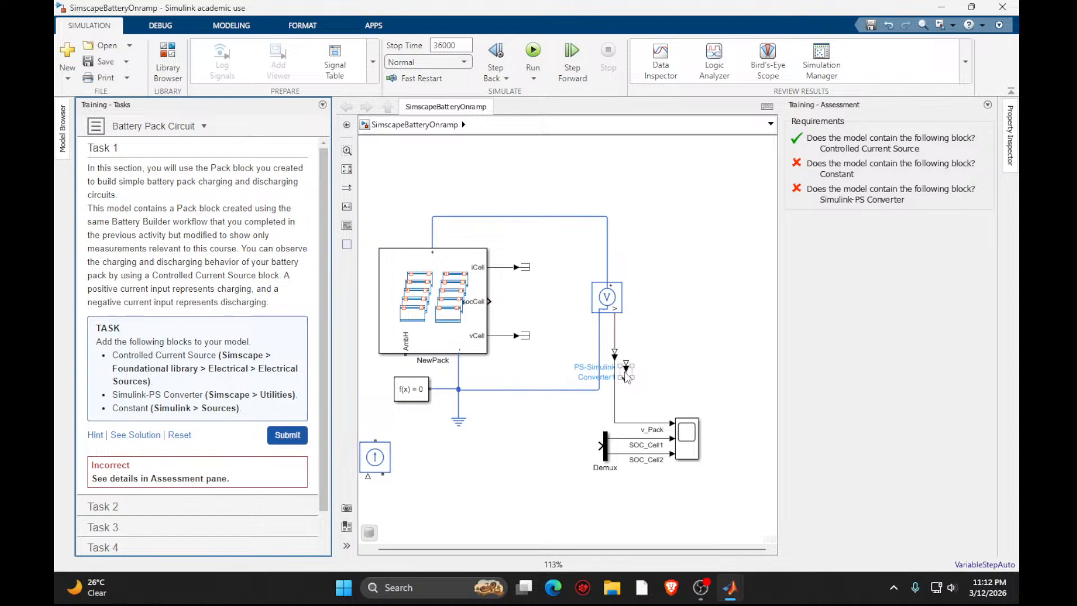
{"action": "left_click", "coordinate": [626, 375]}
{"action": "key", "text": "Delete"}
Add a Simulink-PS Converter block between the Controlled Current Source and the Demux, and submit Task 1 again.
{"action": "double_click", "coordinate": [510, 452]}
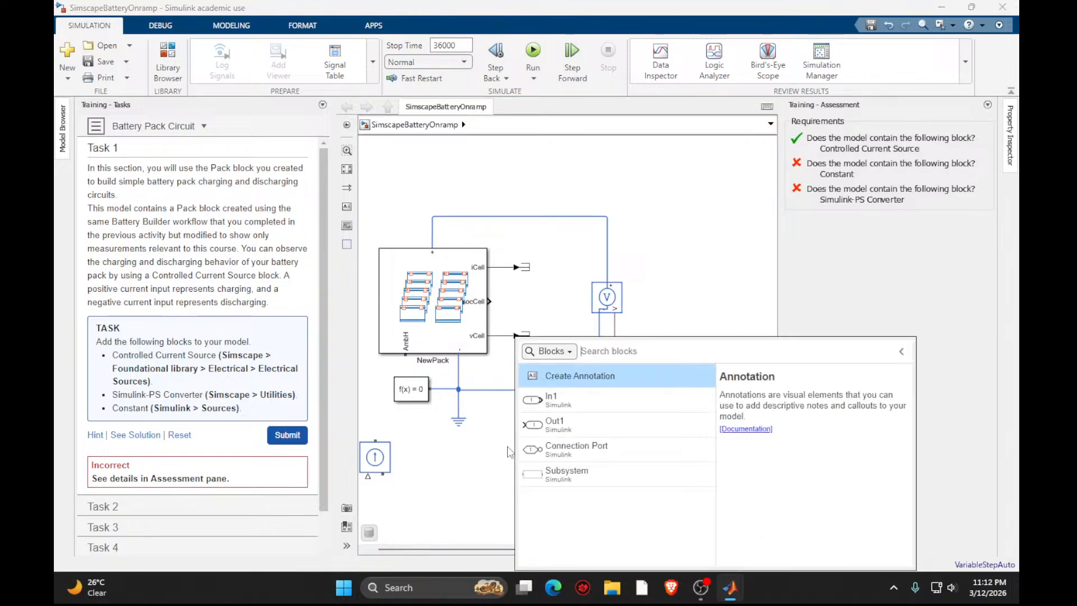
{"action": "type", "text": "simul"}
{"action": "key", "text": "Return"}
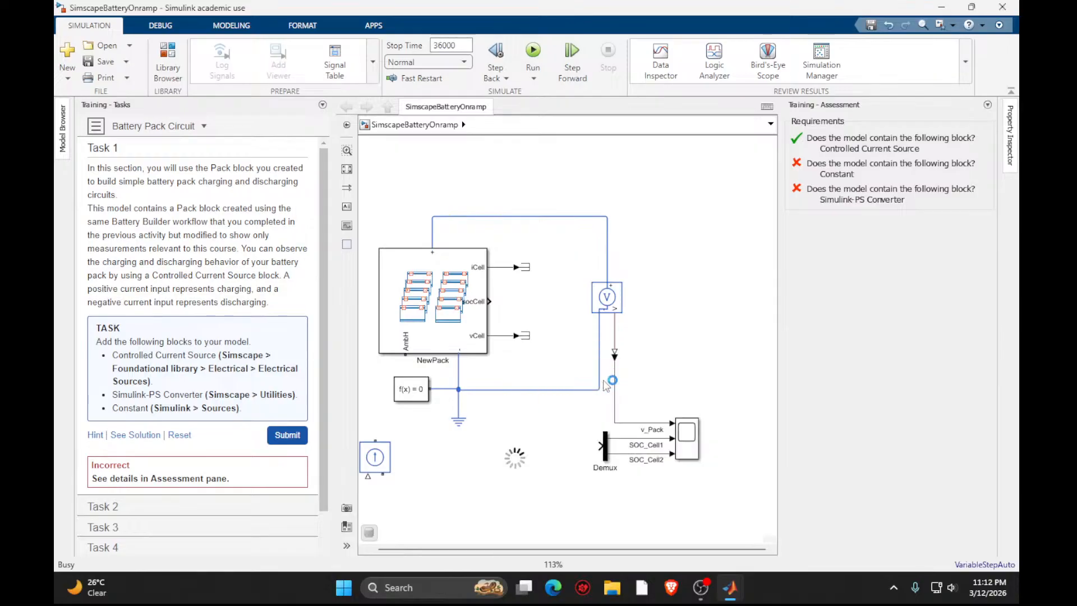
{"action": "left_click", "coordinate": [288, 435]}
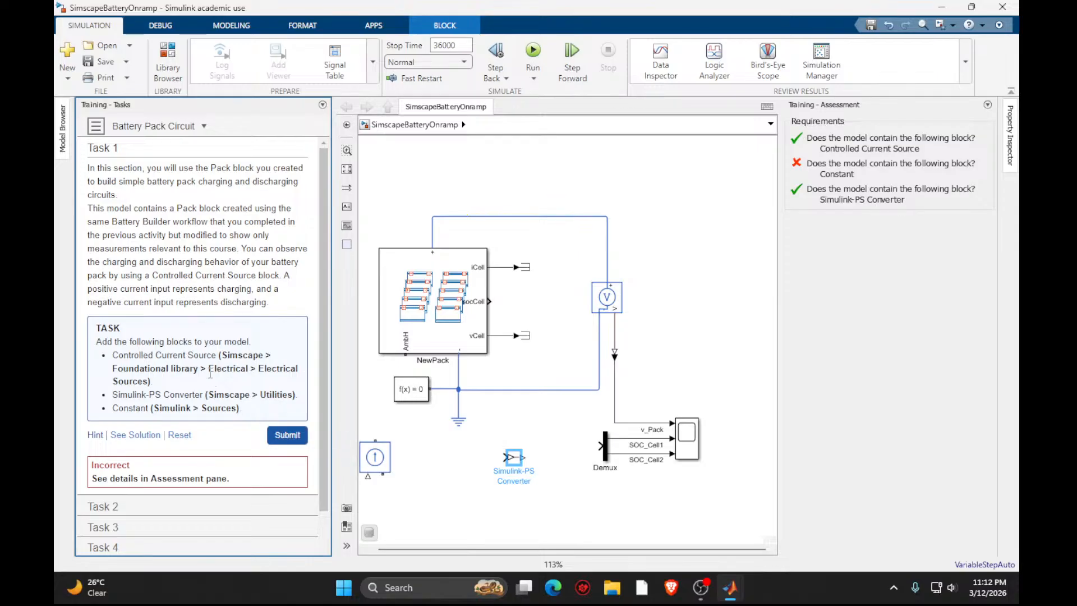
Add a Constant block below the Simulink-PS Converter and submit Task 1.
{"action": "double_click", "coordinate": [524, 517]}
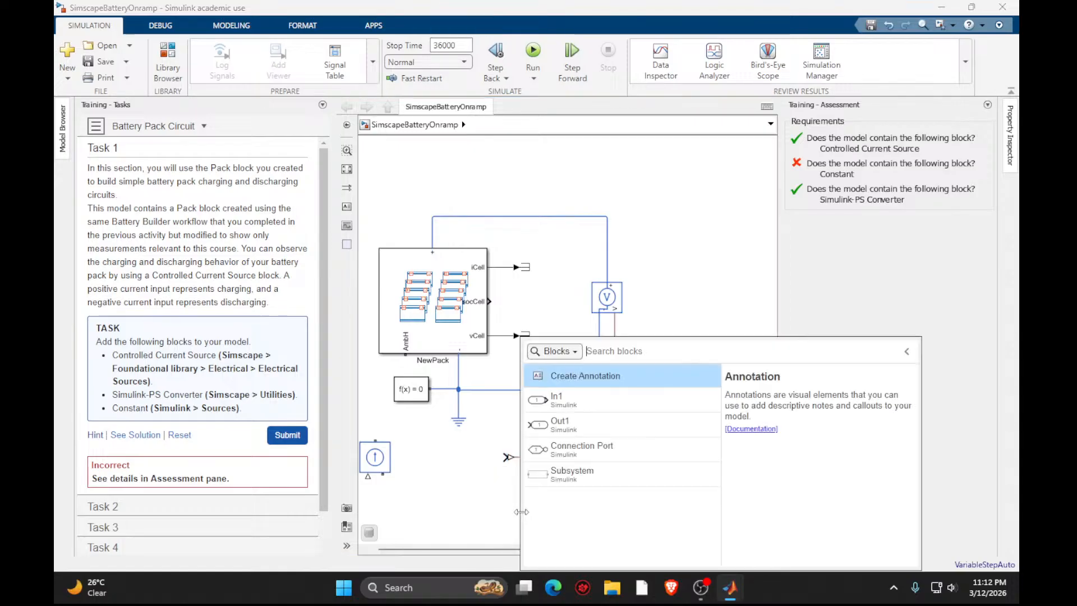
{"action": "type", "text": "const"}
{"action": "left_click", "coordinate": [604, 386]}
{"action": "left_click", "coordinate": [288, 435]}
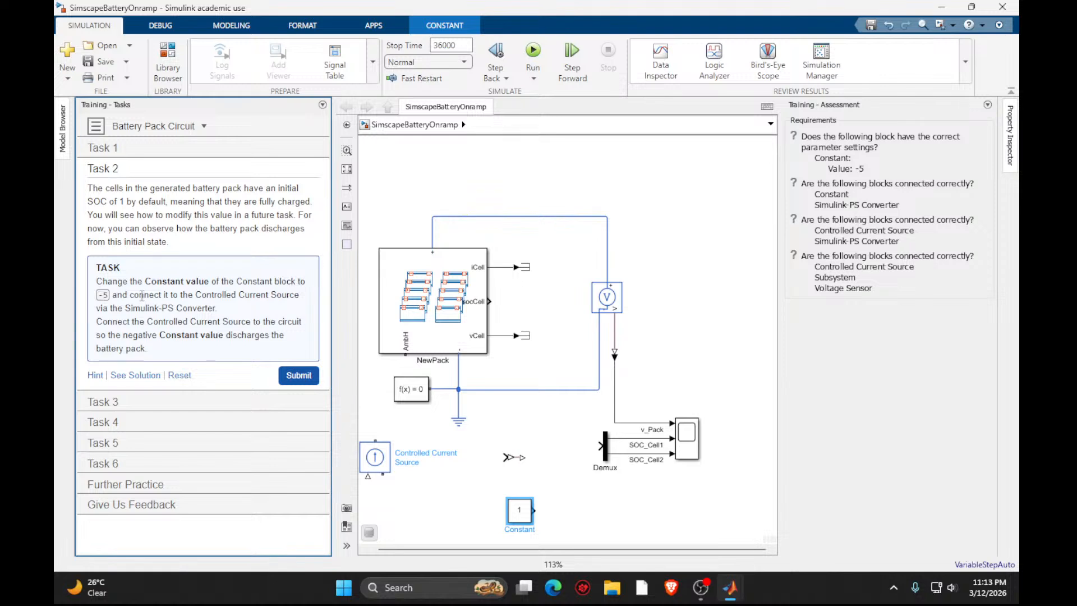
Set the Constant value to -5 and wire it through the Simulink-PS Converter to the Controlled Current Source's control input.
{"action": "left_click", "coordinate": [521, 509]}
{"action": "type", "text": "-5"}
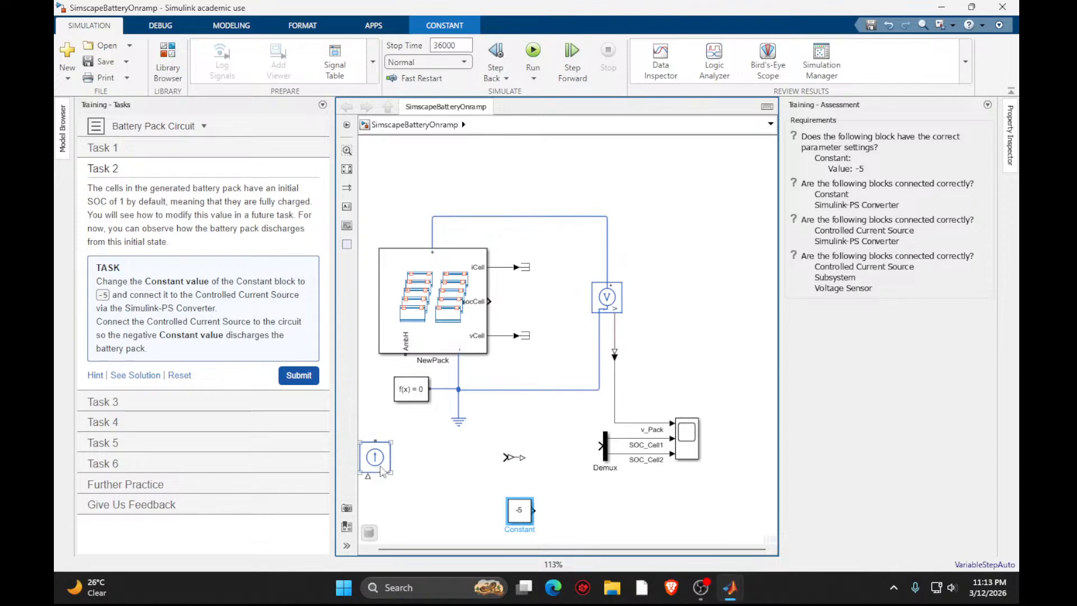
{"action": "left_click_drag", "start_coordinate": [384, 472], "coordinate": [446, 470]}
{"action": "left_click_drag", "start_coordinate": [522, 457], "coordinate": [428, 474]}
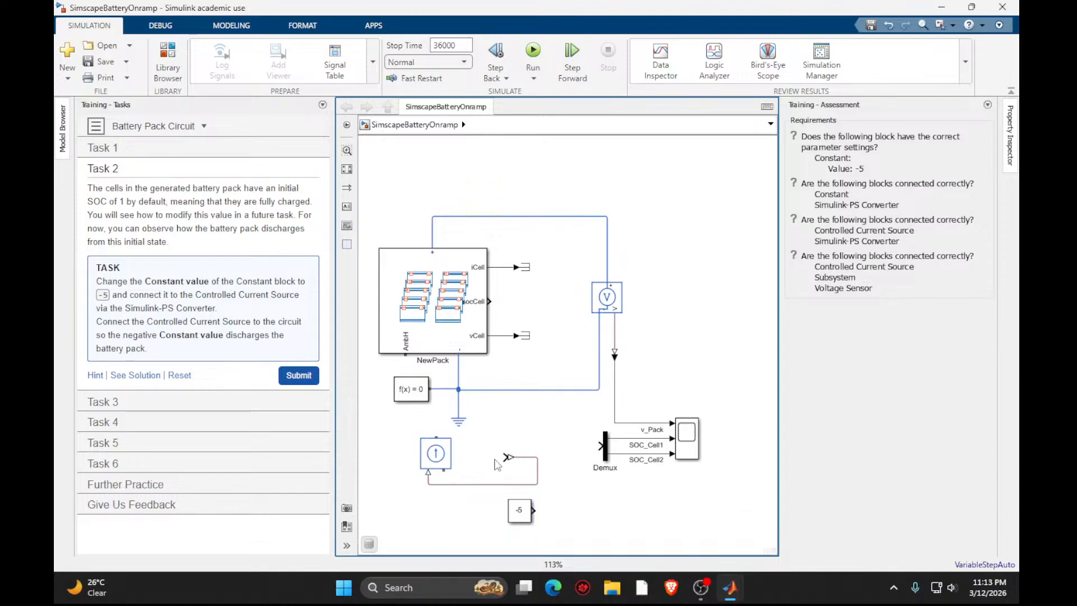
{"action": "left_click_drag", "start_coordinate": [505, 458], "coordinate": [534, 510]}
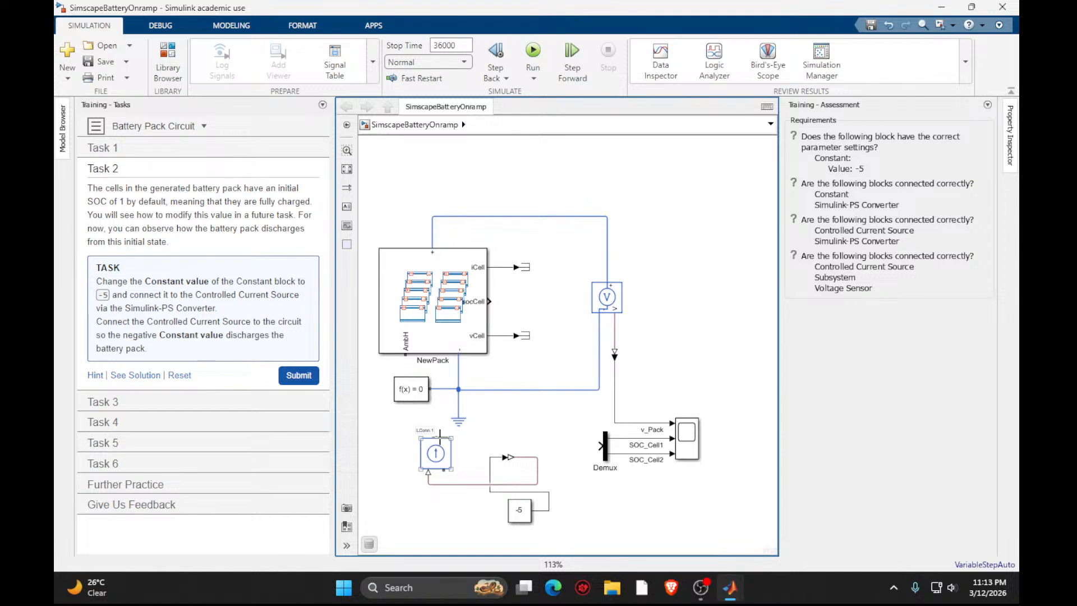
Wire the Controlled Current Source's upper terminal to the ground line and its lower terminal to the positive line, submitting Task 2 for assessment.
{"action": "left_click_drag", "start_coordinate": [439, 434], "coordinate": [573, 391]}
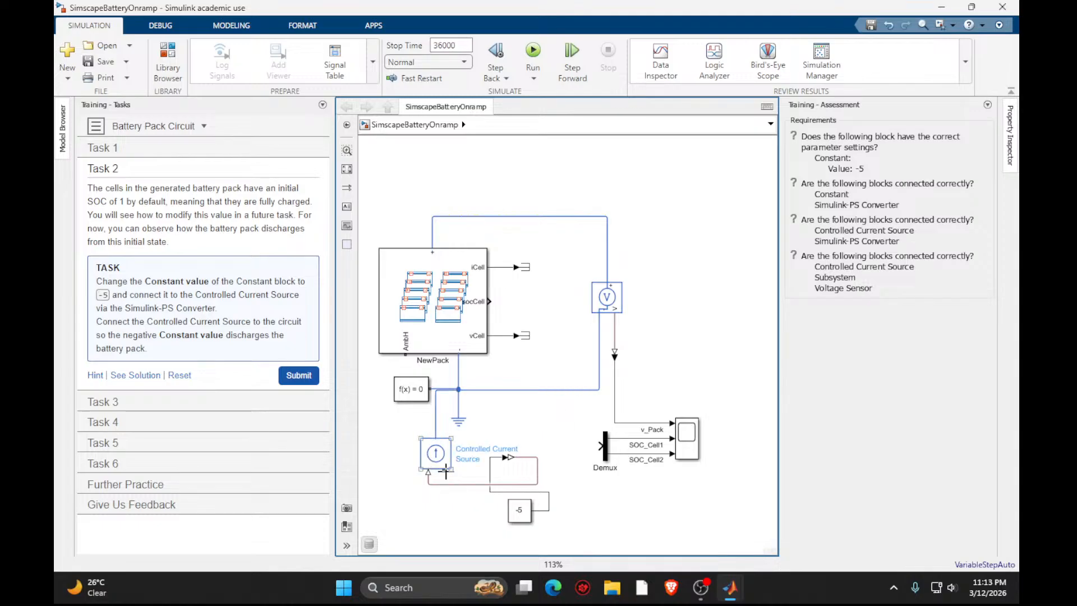
{"action": "left_click", "coordinate": [284, 373]}
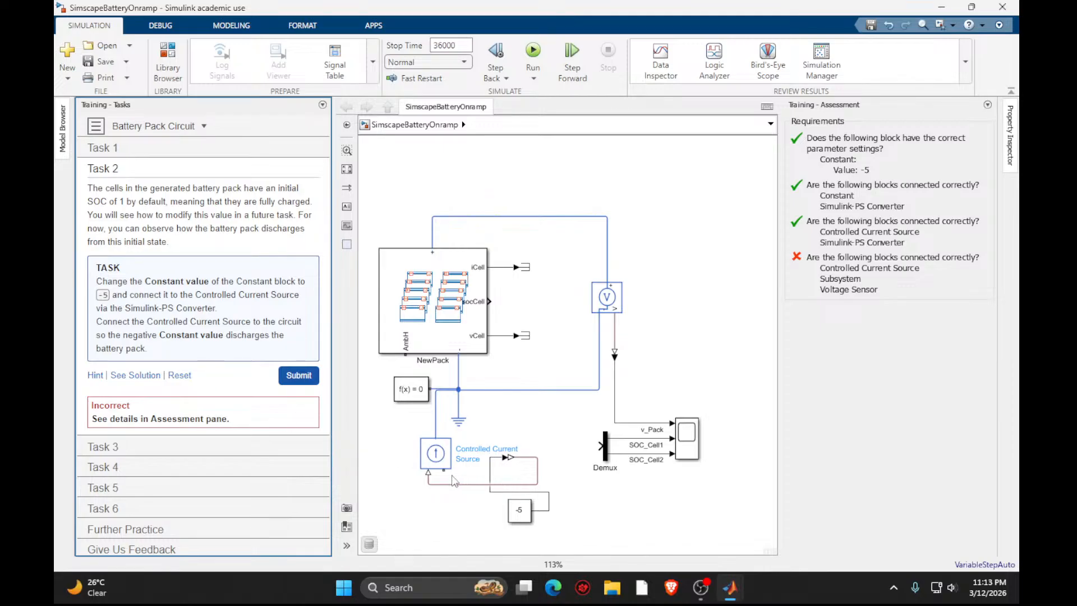
{"action": "left_click_drag", "start_coordinate": [447, 470], "coordinate": [524, 216]}
{"action": "left_click", "coordinate": [298, 375]}
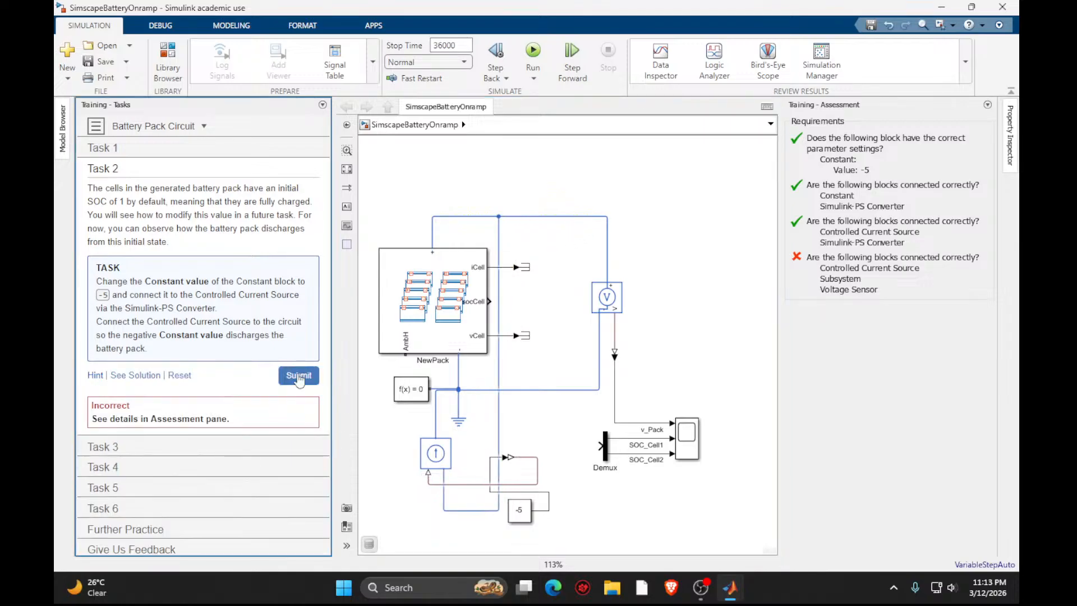
Show the Task 2 solution and examine how its current source is wired.
{"action": "left_click", "coordinate": [156, 381]}
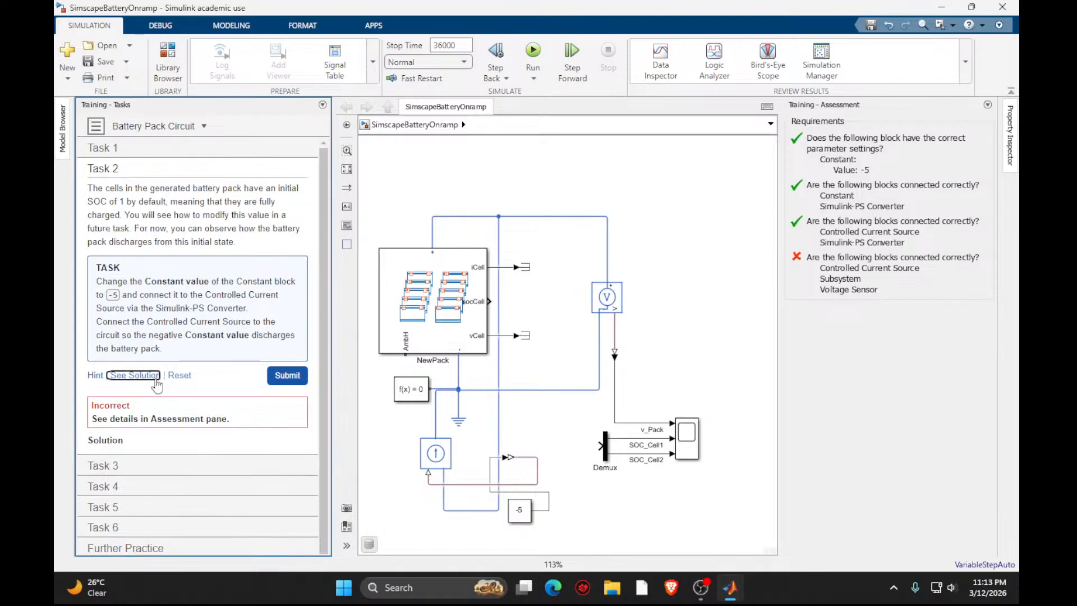
{"action": "scroll", "coordinate": [157, 402], "scroll_direction": "down", "scroll_amount": 3}
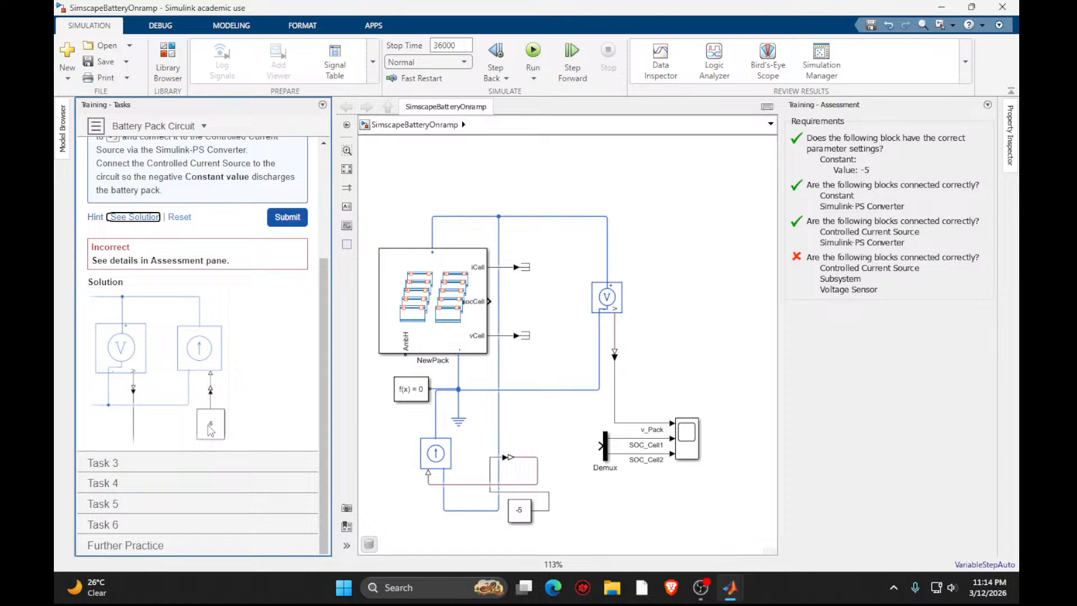
Move the Controlled Current Source beside the Voltage Sensor and delete its two electrical connection lines.
{"action": "left_click_drag", "start_coordinate": [449, 455], "coordinate": [689, 310]}
{"action": "left_click", "coordinate": [665, 265]}
{"action": "key", "text": "Delete"}
{"action": "left_click", "coordinate": [680, 343]}
{"action": "key", "text": "Delete"}
Connect the Controlled Current Source in parallel with the Voltage Sensor, upper terminal to the positive line, and submit Task 2.
{"action": "left_click", "coordinate": [682, 278]}
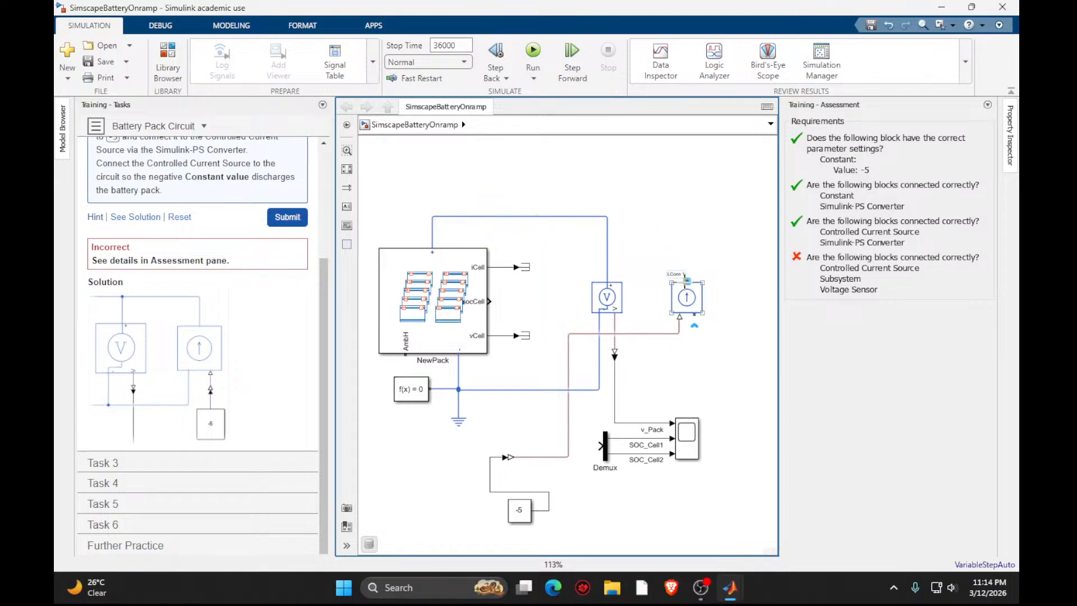
{"action": "left_click_drag", "start_coordinate": [685, 277], "coordinate": [607, 239]}
{"action": "left_click_drag", "start_coordinate": [698, 314], "coordinate": [600, 343]}
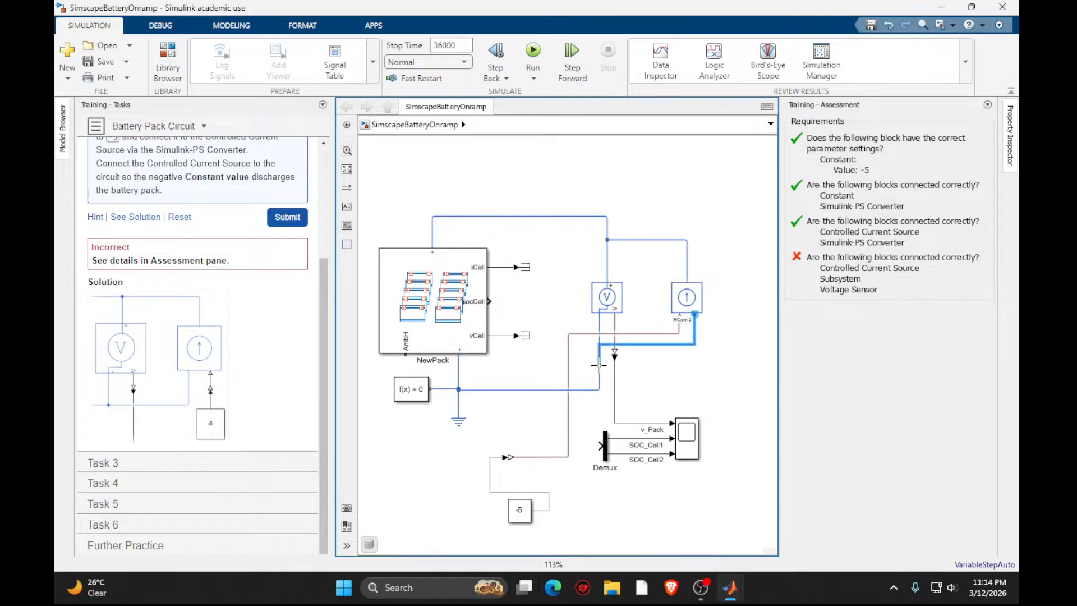
{"action": "left_click", "coordinate": [290, 218]}
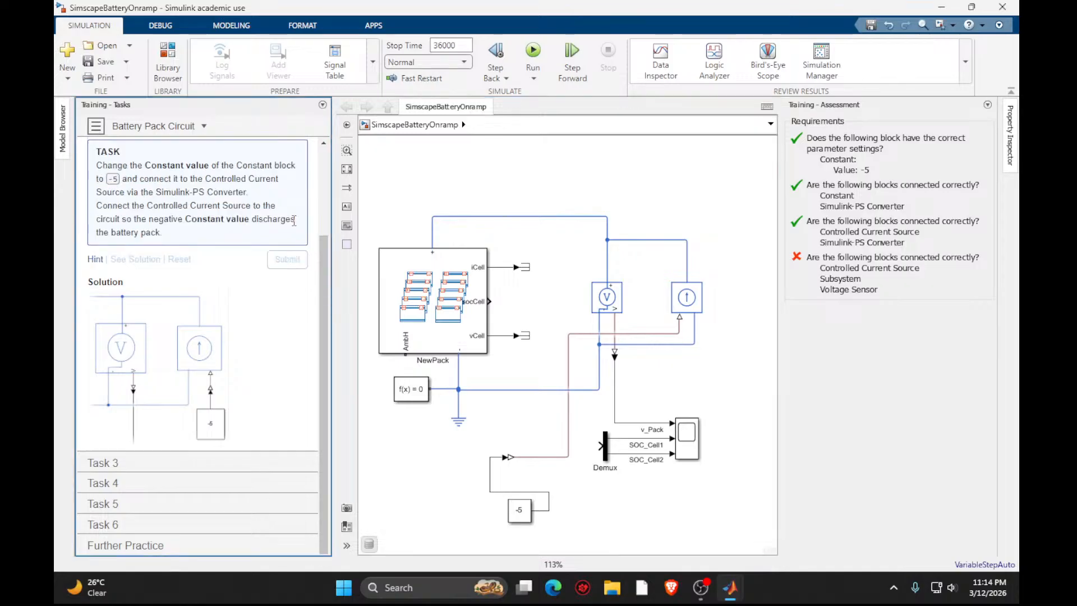
{"action": "left_click", "coordinate": [289, 381]}
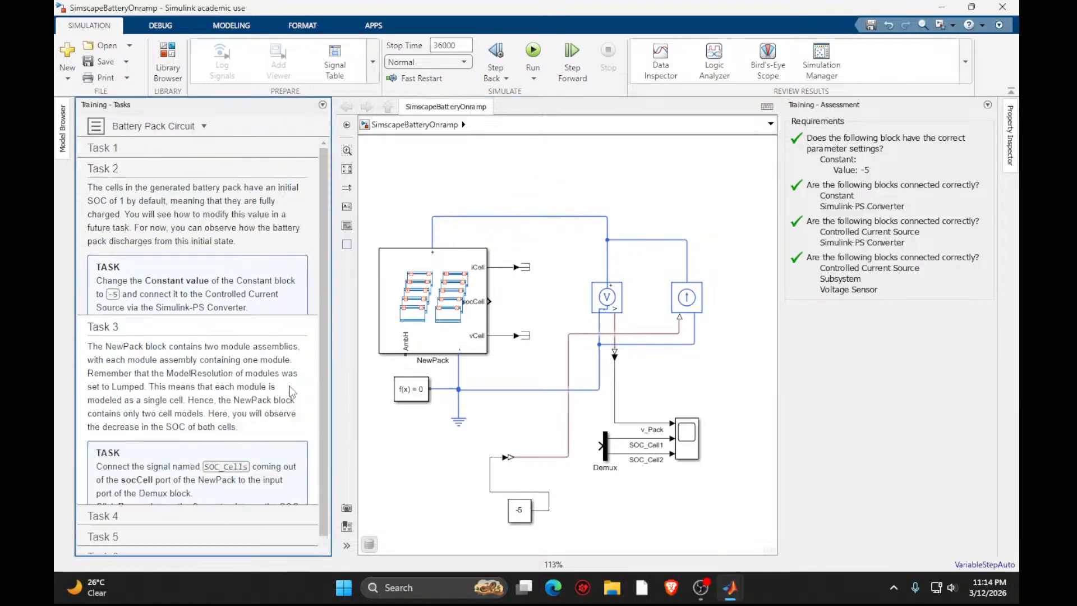
Connect NewPack's socCell port to the Demux input, submit Task 3 and proceed to Task 4.
{"action": "scroll", "coordinate": [187, 317], "scroll_direction": "down", "scroll_amount": 2}
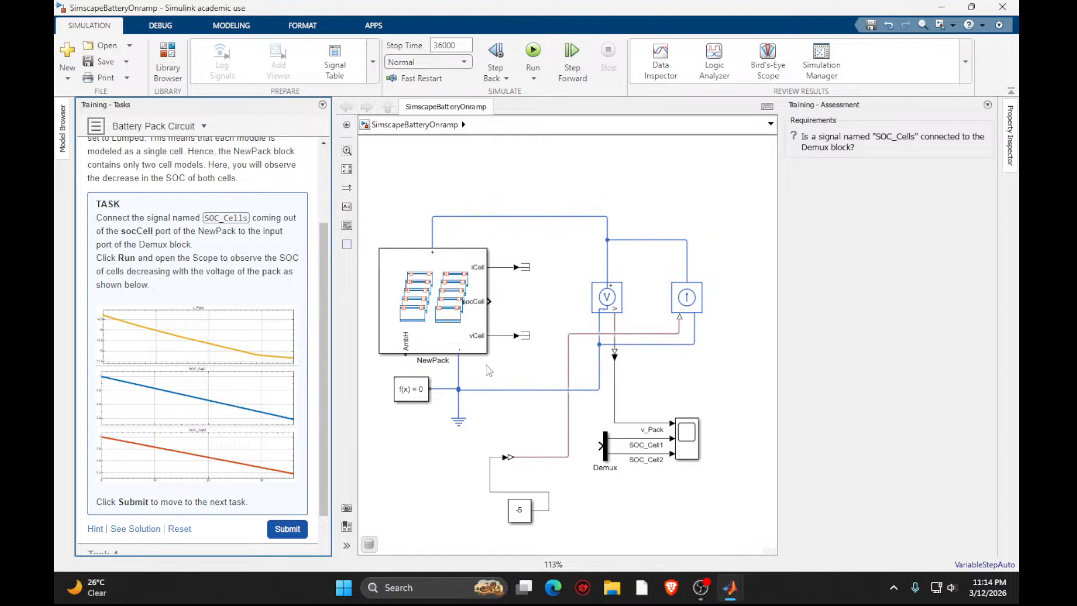
{"action": "left_click_drag", "start_coordinate": [490, 302], "coordinate": [602, 446]}
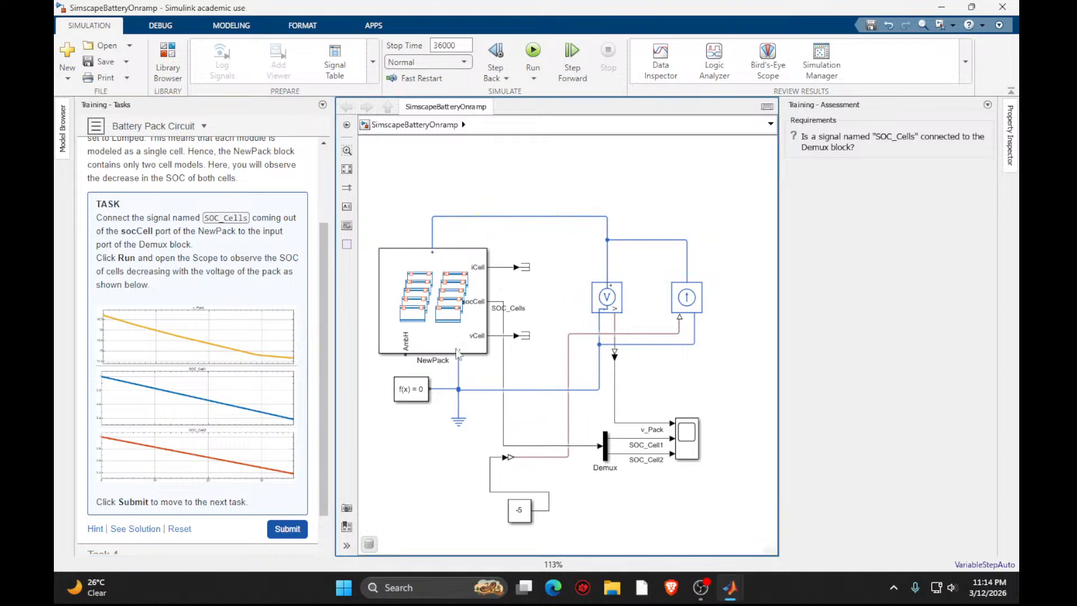
{"action": "left_click", "coordinate": [285, 530]}
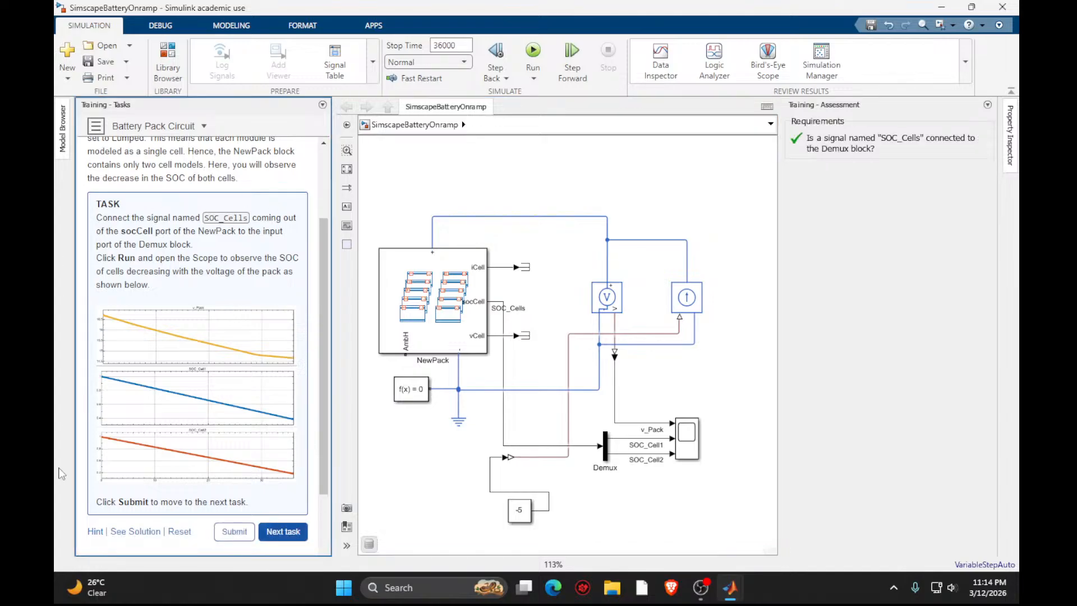
{"action": "left_click", "coordinate": [282, 531]}
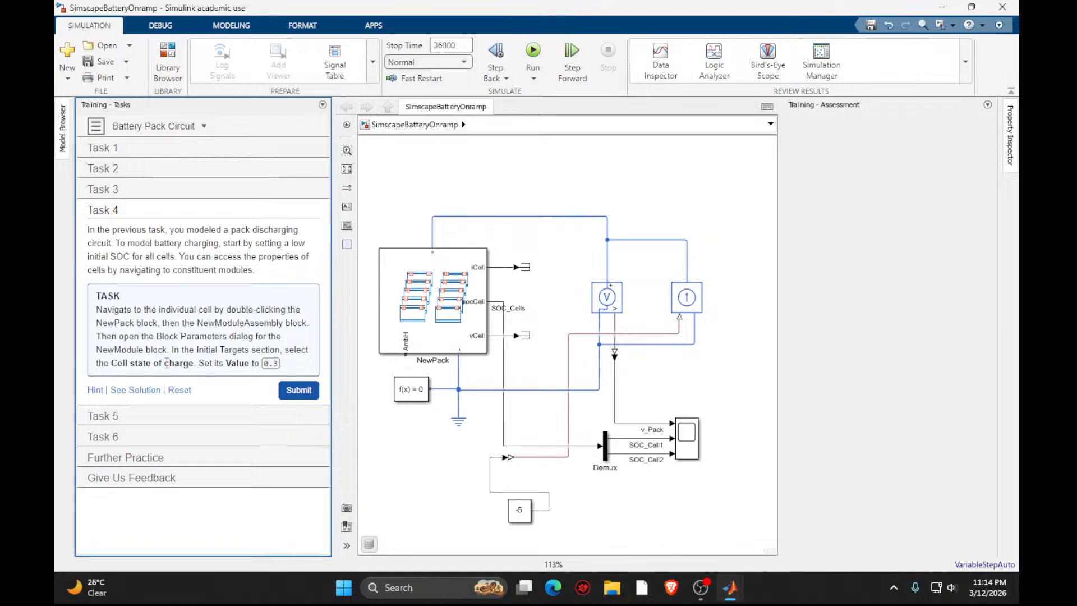
Open the NewPack subsystem and examine its battery module assemblies.
{"action": "left_click", "coordinate": [429, 323]}
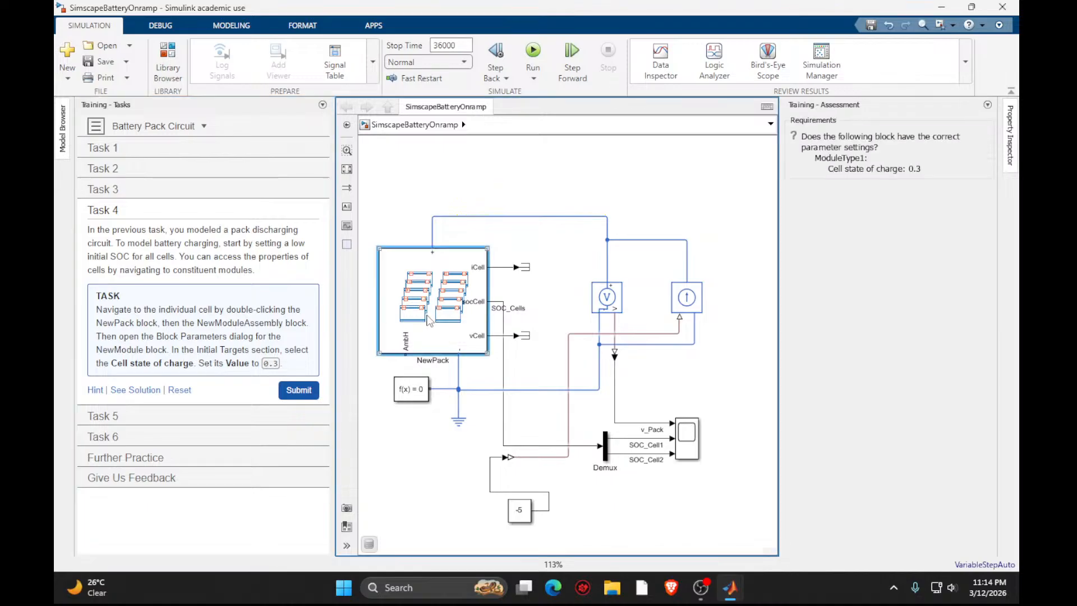
{"action": "double_click", "coordinate": [430, 321]}
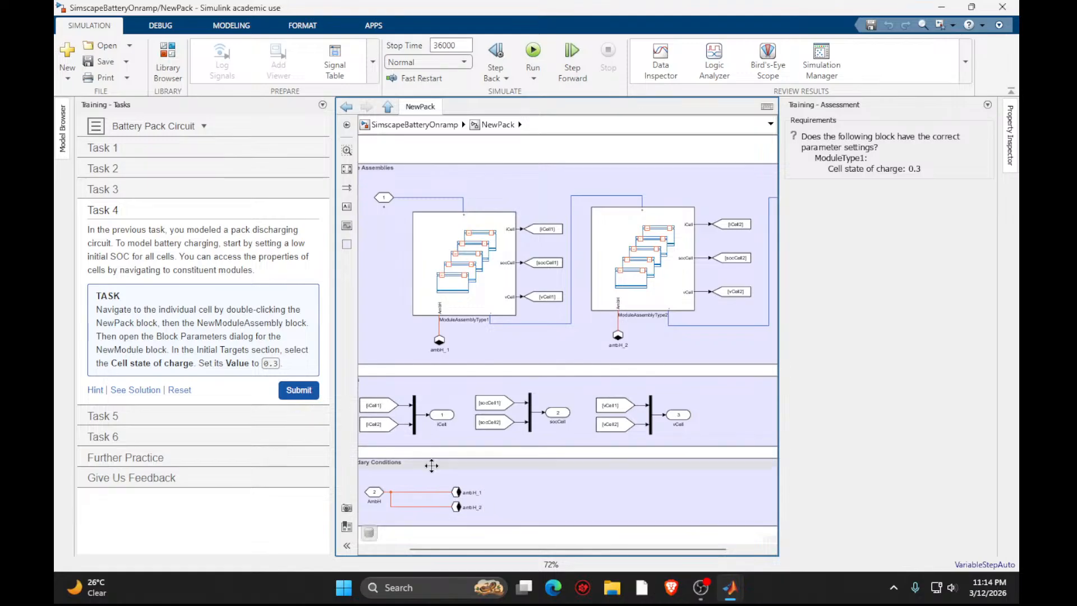
{"action": "left_click_drag", "start_coordinate": [465, 554], "coordinate": [393, 554]}
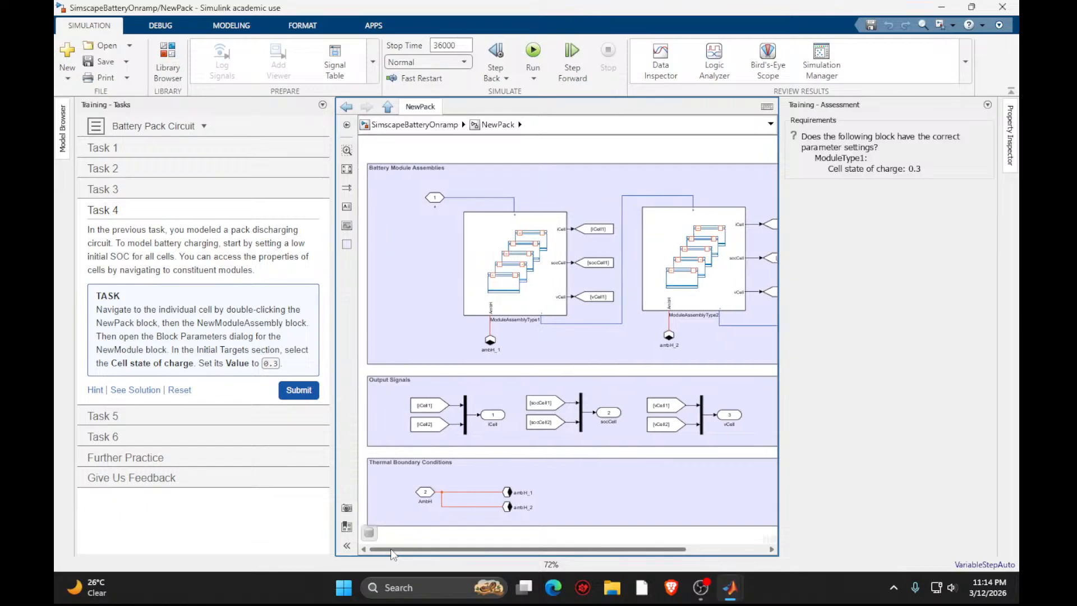
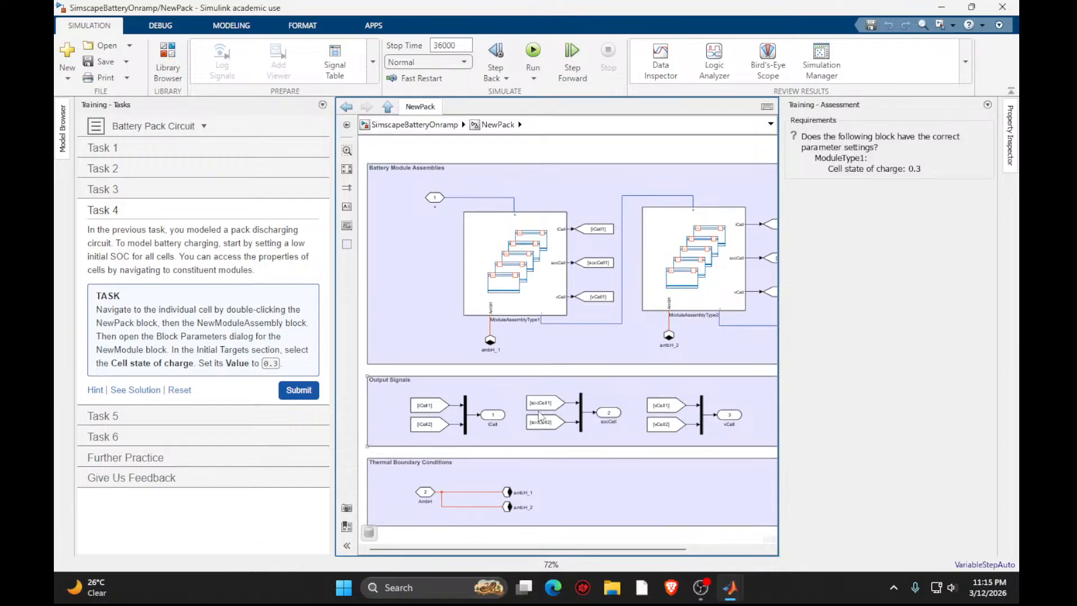
{"action": "scroll", "coordinate": [575, 353], "scroll_direction": "up", "scroll_amount": 1}
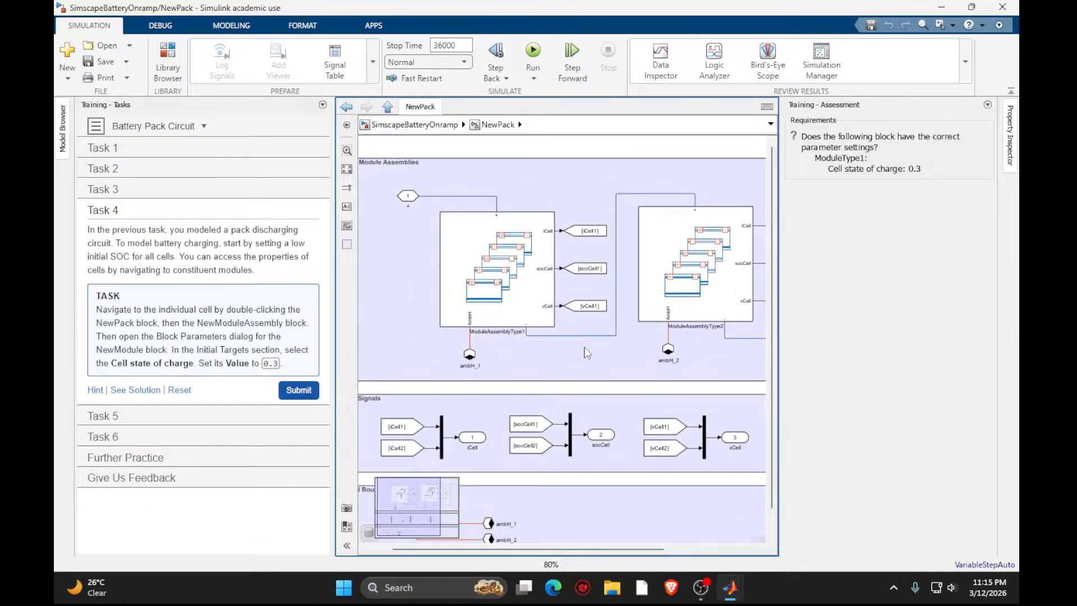
{"action": "scroll", "coordinate": [587, 353], "scroll_direction": "up", "scroll_amount": 1}
{"action": "scroll", "coordinate": [586, 353], "scroll_direction": "down", "scroll_amount": 2}
{"action": "left_click_drag", "start_coordinate": [592, 549], "coordinate": [571, 568]}
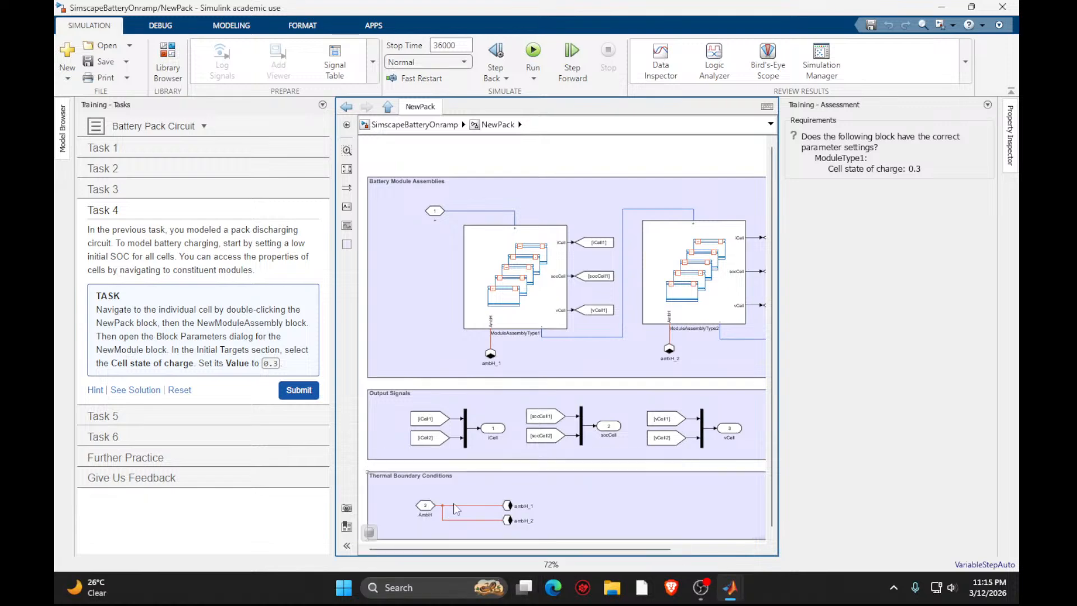
Look inside ModuleAssemblyType1, return to NewPack and examine the second module assembly.
{"action": "left_click", "coordinate": [517, 278]}
{"action": "double_click", "coordinate": [517, 279]}
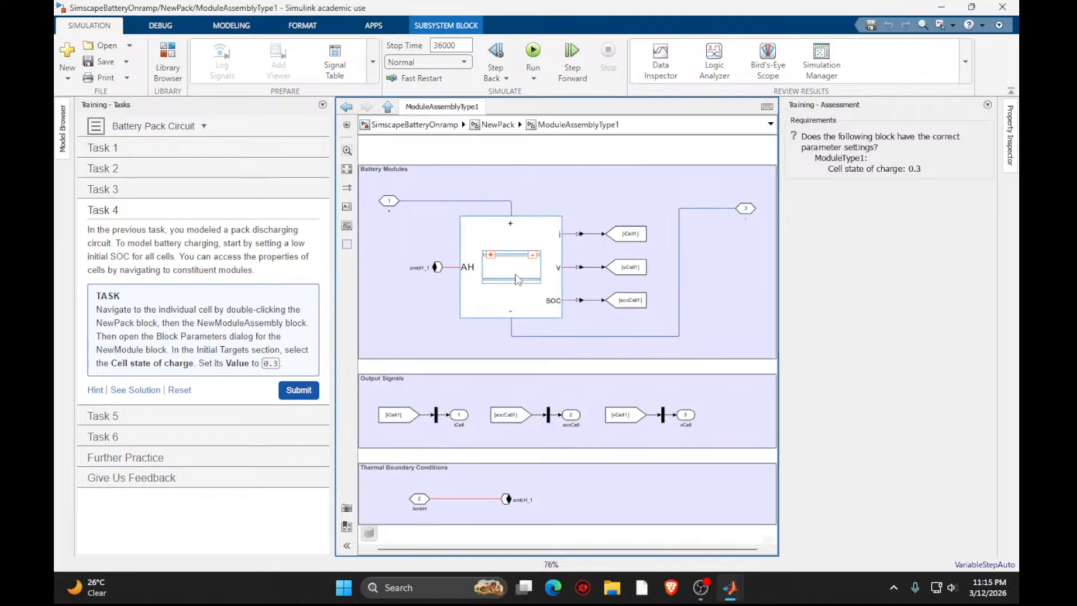
{"action": "left_click", "coordinate": [516, 279]}
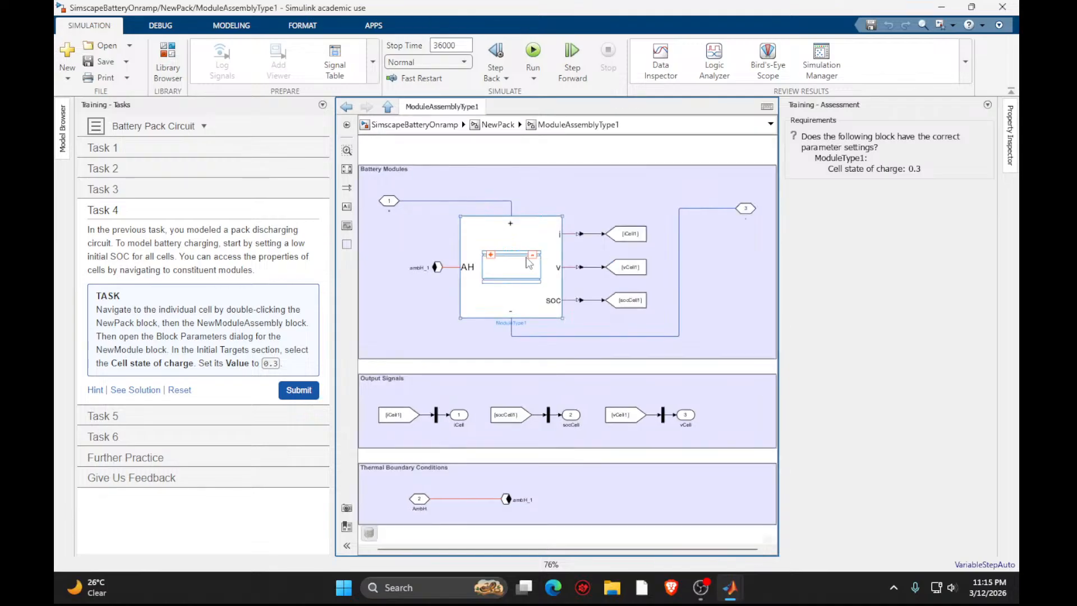
{"action": "key", "text": "Escape"}
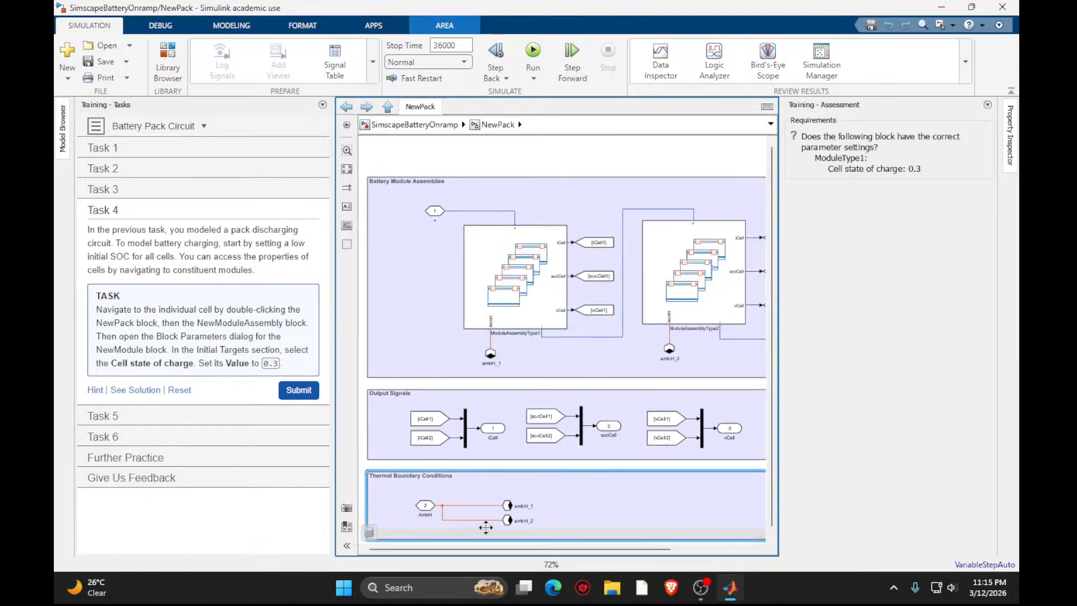
{"action": "left_click_drag", "start_coordinate": [642, 550], "coordinate": [772, 561]}
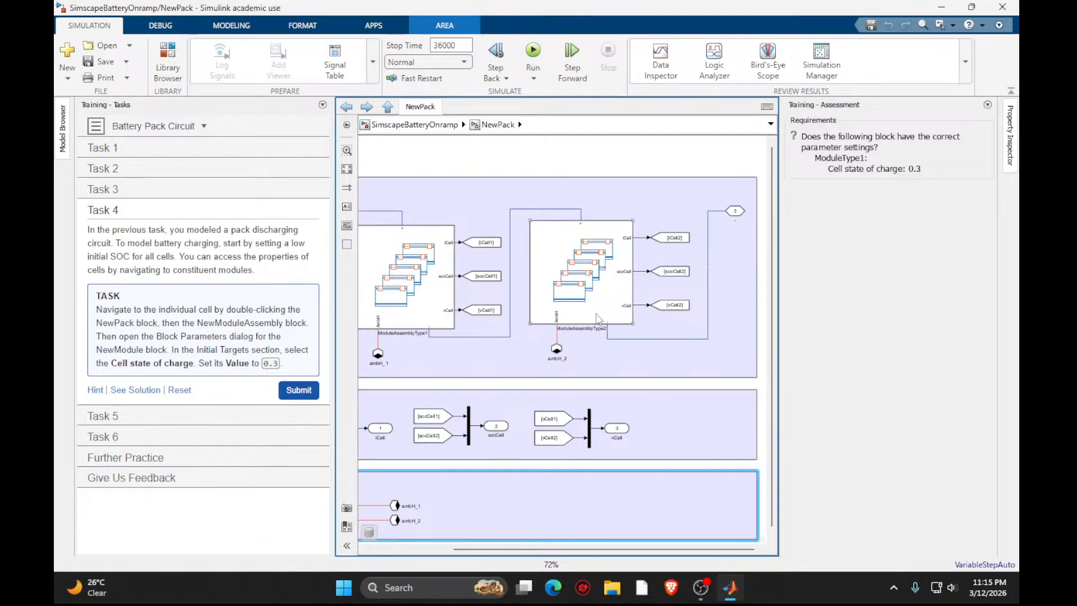
Show the Task 4 solution and open the block parameters of ModuleType1 inside ModuleAssemblyType1.
{"action": "left_click", "coordinate": [160, 391]}
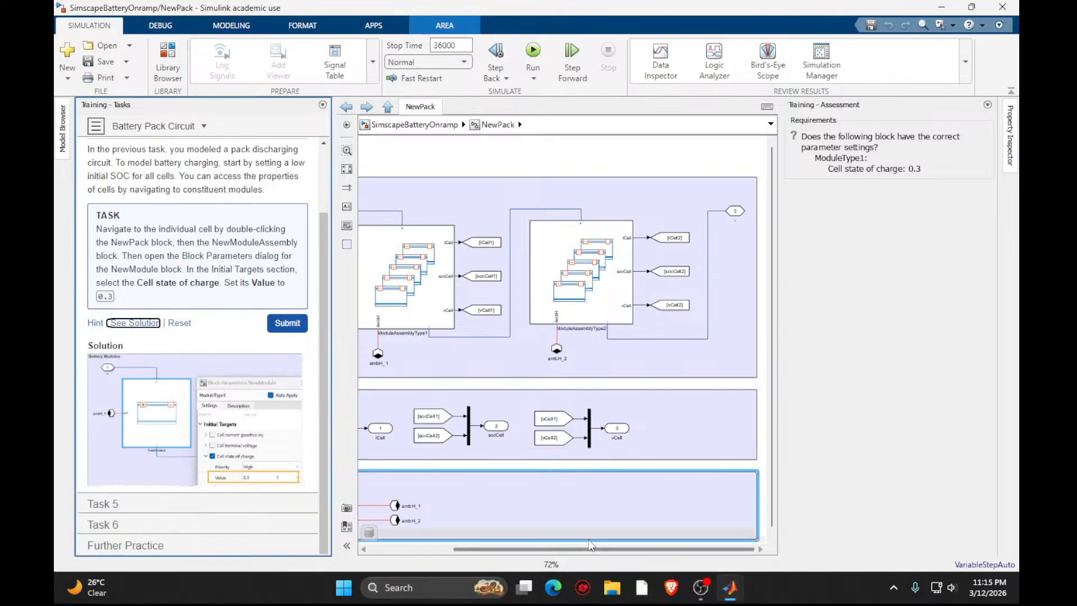
{"action": "left_click_drag", "start_coordinate": [597, 555], "coordinate": [372, 554]}
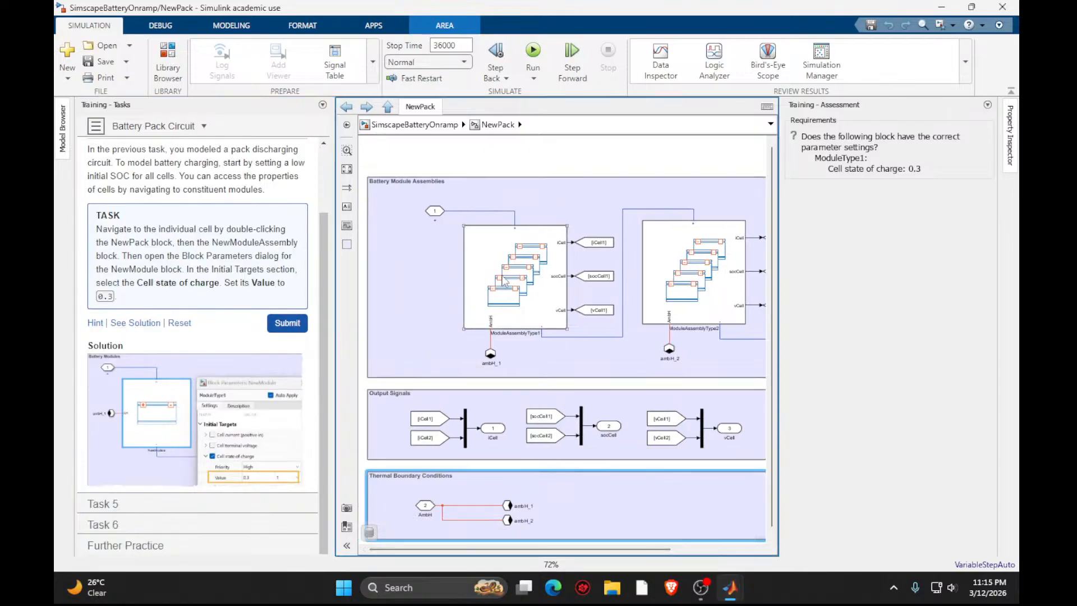
{"action": "double_click", "coordinate": [503, 281]}
{"action": "left_click", "coordinate": [521, 308]}
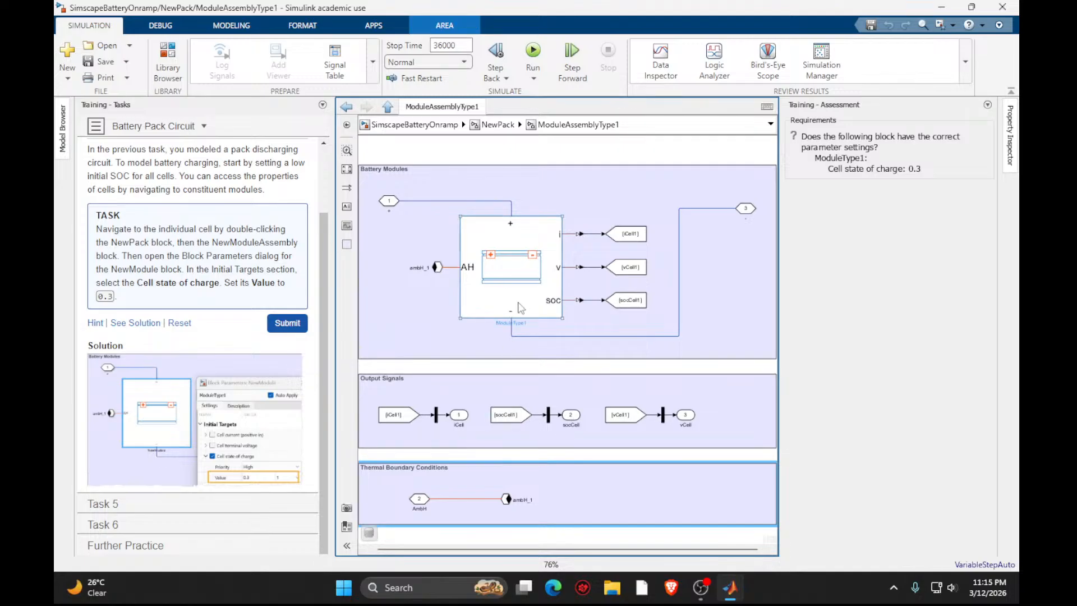
{"action": "double_click", "coordinate": [491, 279]}
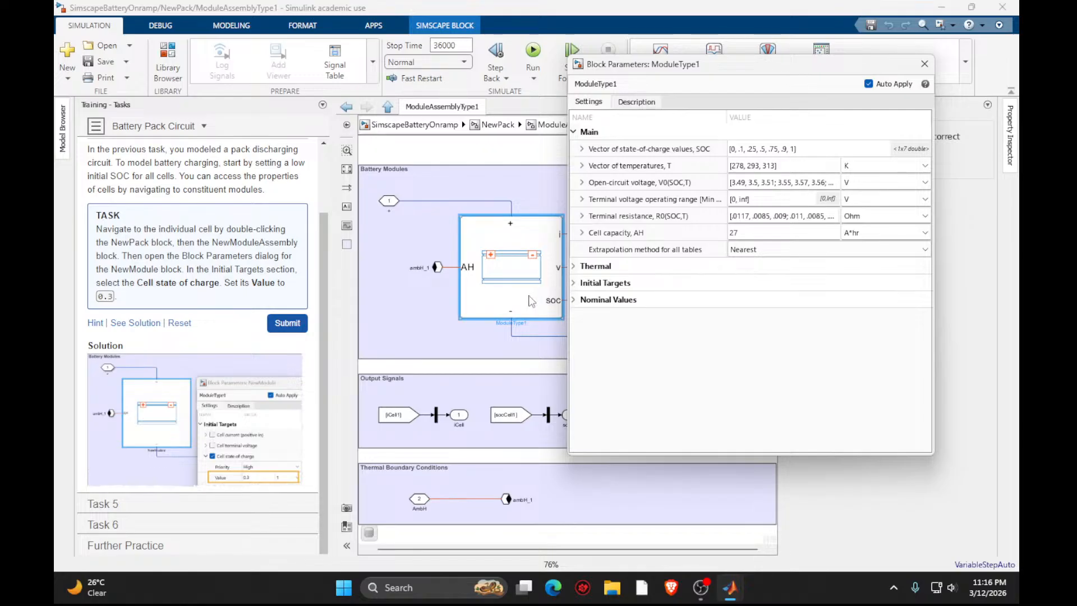
Enable the Cell state of charge initial target with value 0.3, submit Task 4 and proceed to Task 5.
{"action": "left_click", "coordinate": [574, 267]}
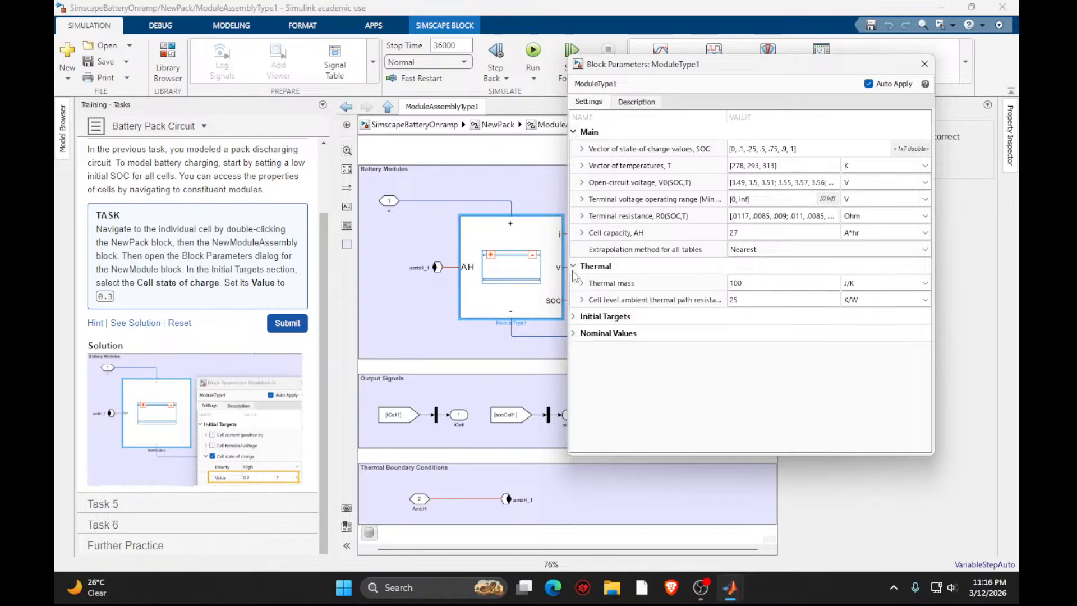
{"action": "left_click", "coordinate": [574, 284]}
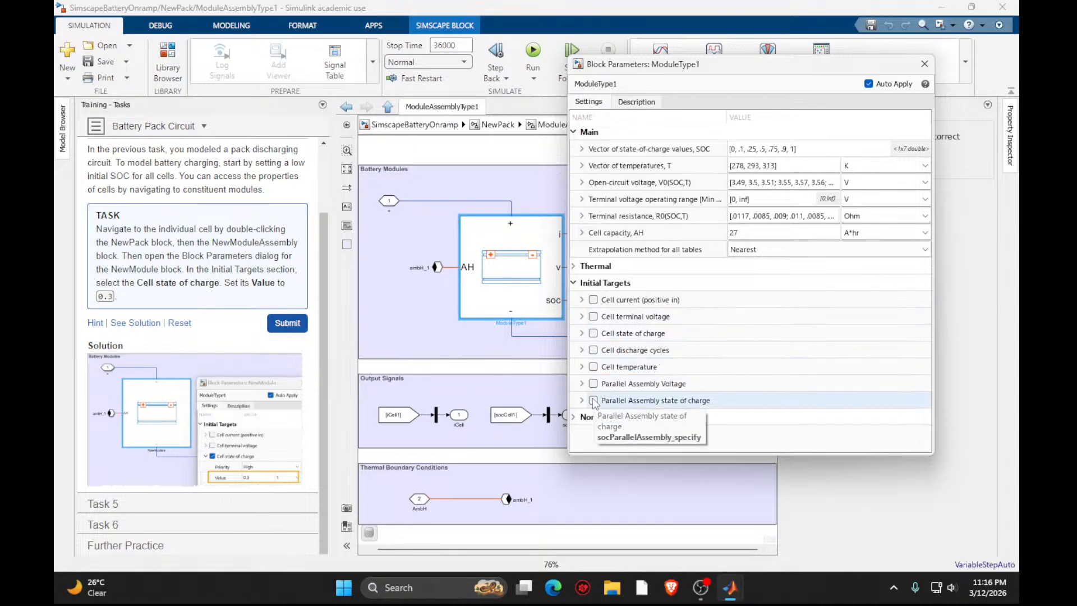
{"action": "left_click", "coordinate": [599, 337]}
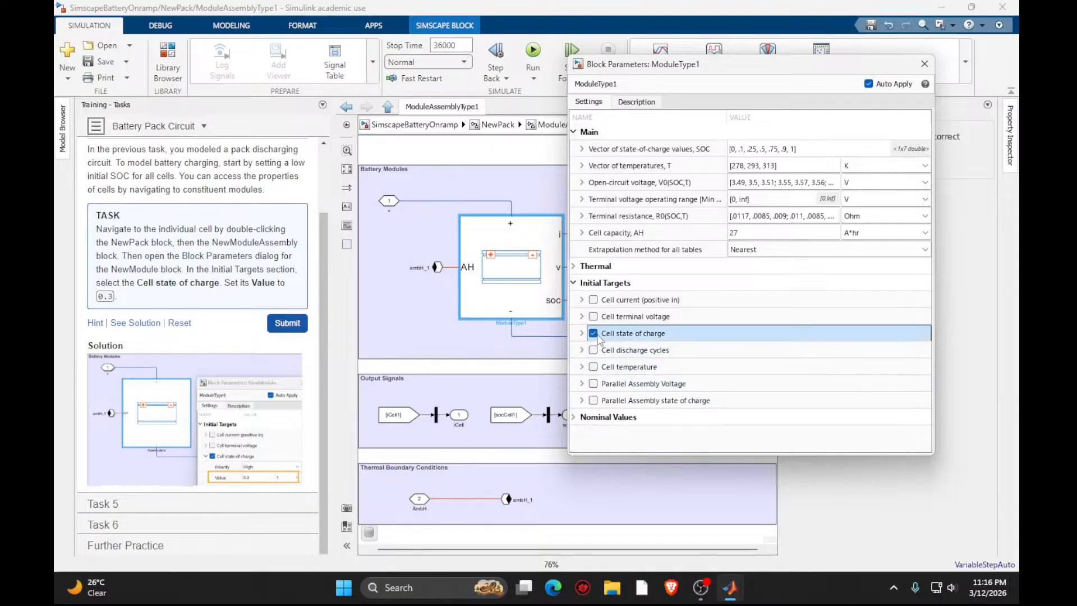
{"action": "left_click", "coordinate": [583, 334]}
{"action": "left_click", "coordinate": [751, 367]}
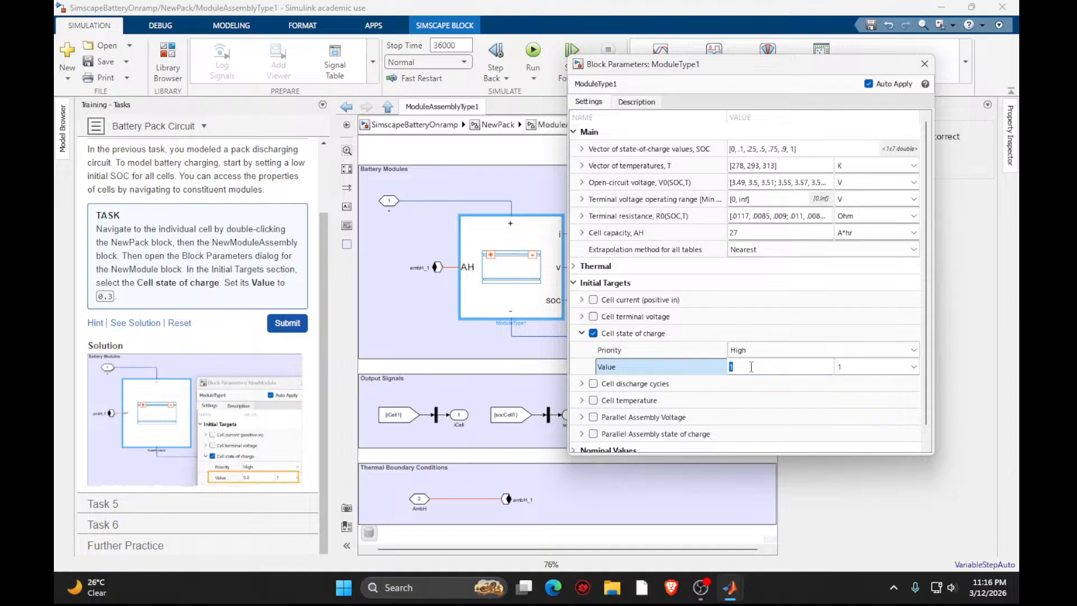
{"action": "key", "text": "Return"}
{"action": "left_click", "coordinate": [286, 324]}
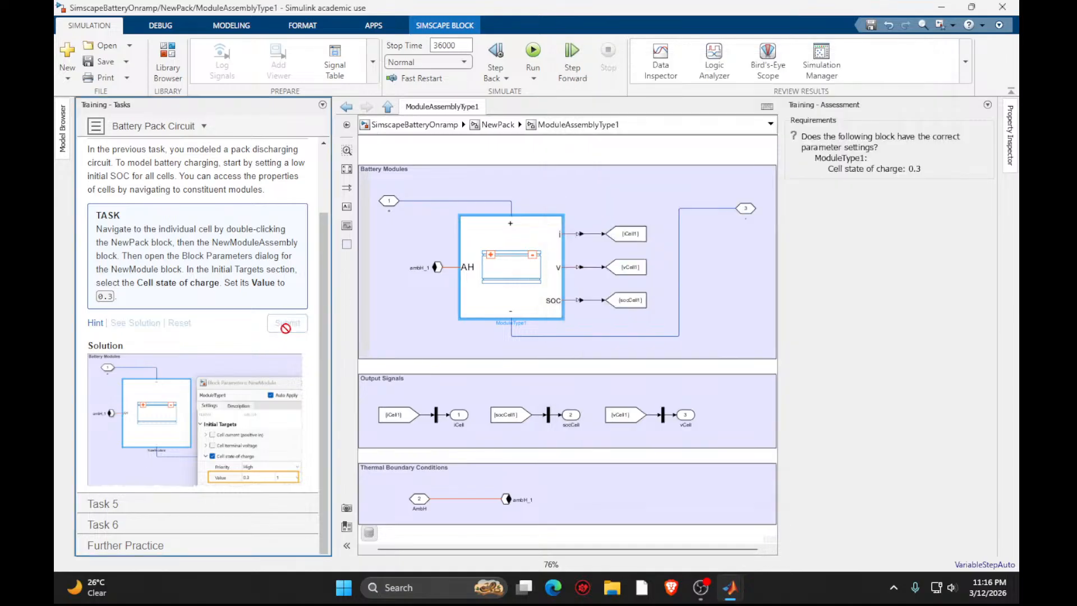
{"action": "left_click", "coordinate": [296, 391]}
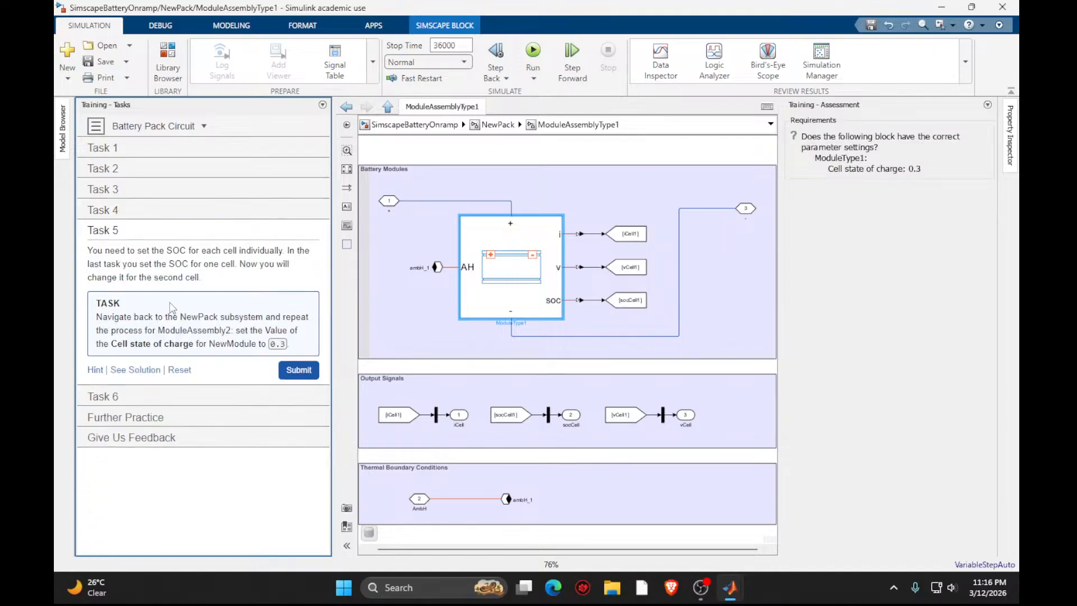
Return to NewPack and open the block parameters of ModuleType1 inside ModuleAssemblyType2.
{"action": "left_click", "coordinate": [636, 325]}
{"action": "key", "text": "Escape"}
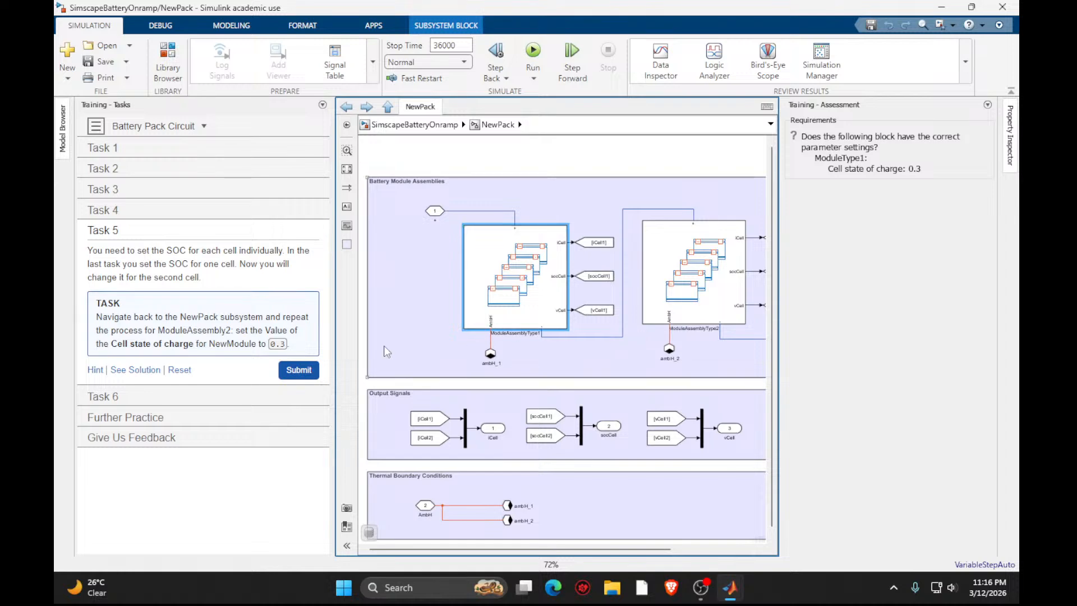
{"action": "double_click", "coordinate": [683, 304]}
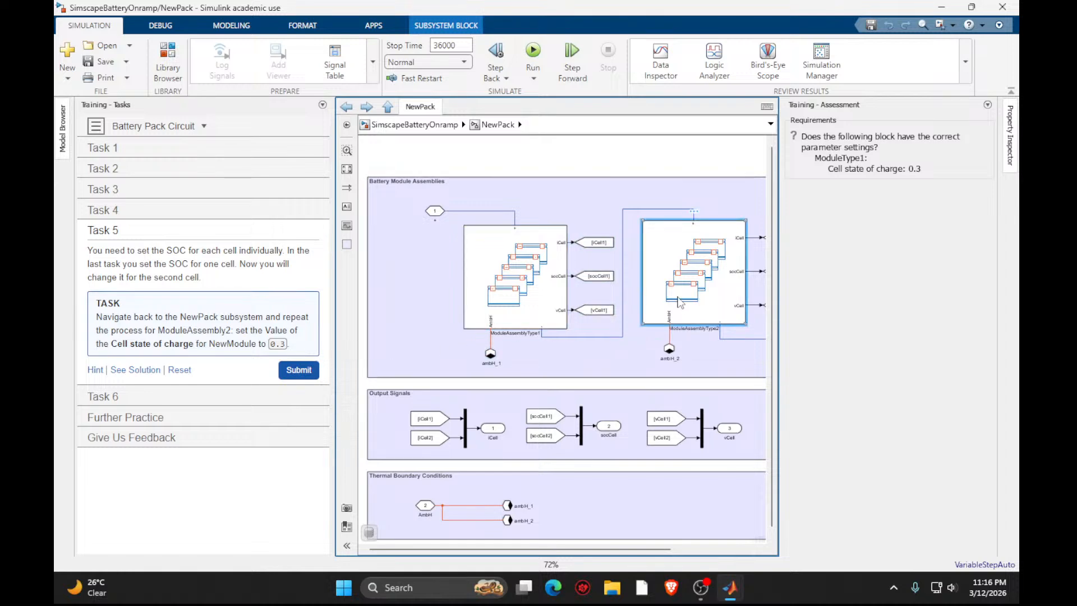
{"action": "double_click", "coordinate": [511, 264]}
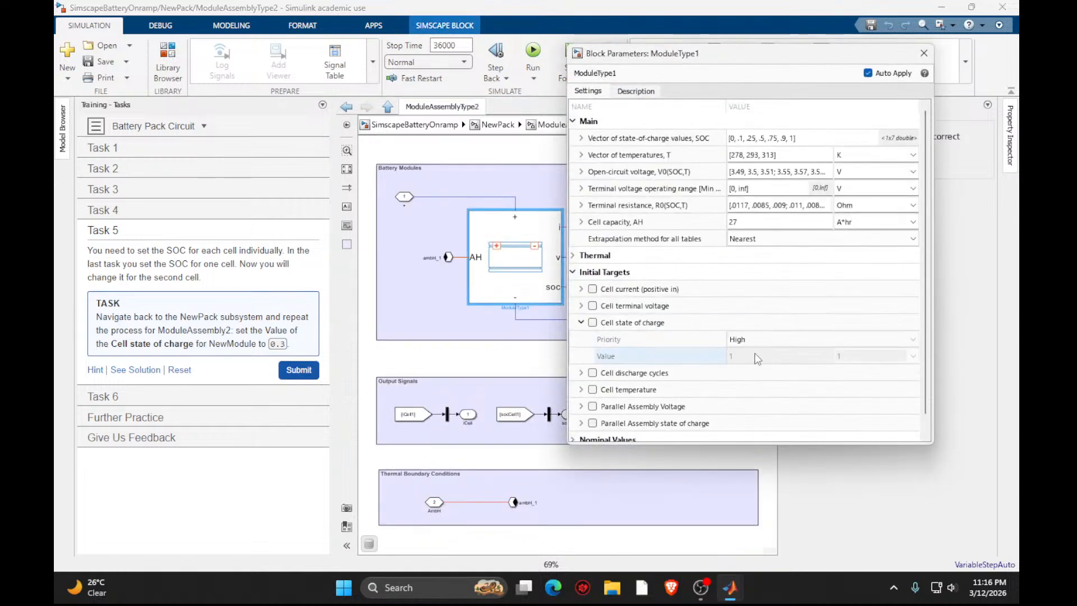
Enable the second module's Cell state of charge target at 0.3, submit Task 5 and proceed to Task 6.
{"action": "left_click", "coordinate": [593, 323]}
{"action": "left_click", "coordinate": [757, 357]}
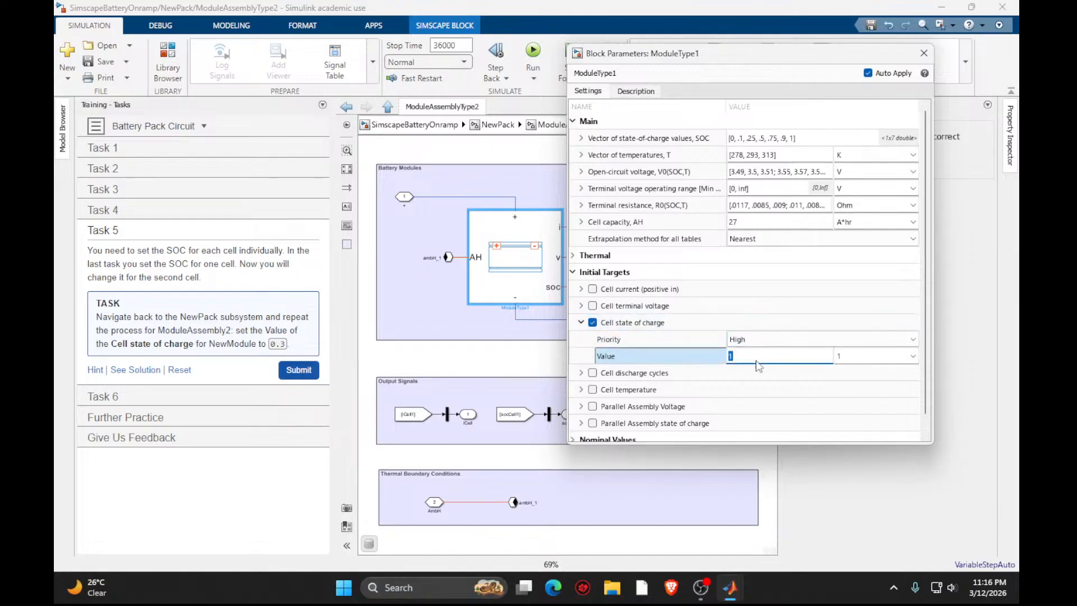
{"action": "type", "text": "0.3"}
{"action": "key", "text": "Return"}
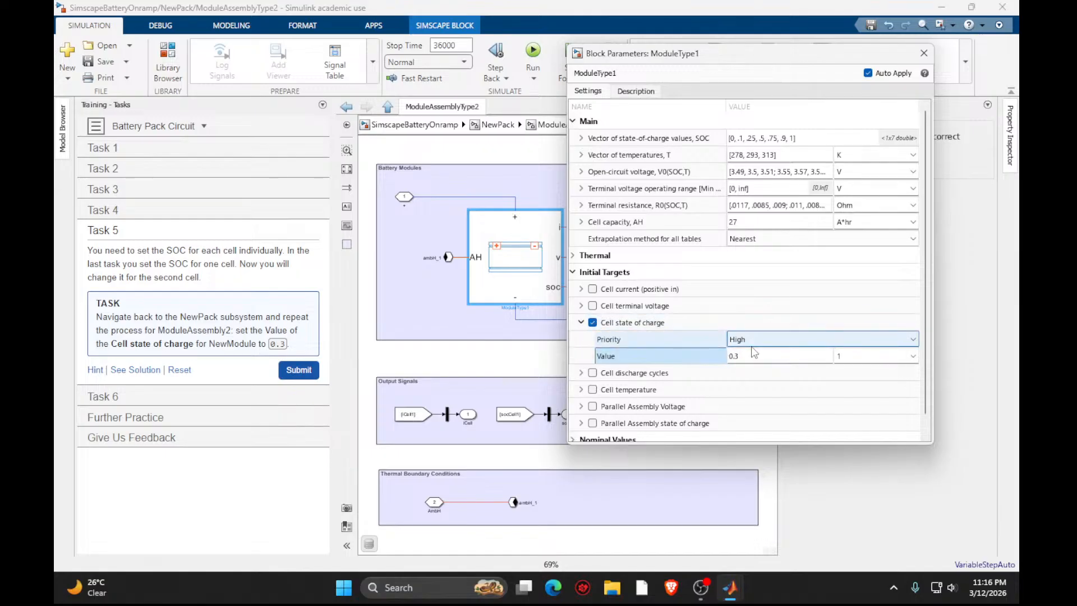
{"action": "left_click", "coordinate": [301, 371]}
{"action": "left_click", "coordinate": [307, 373]}
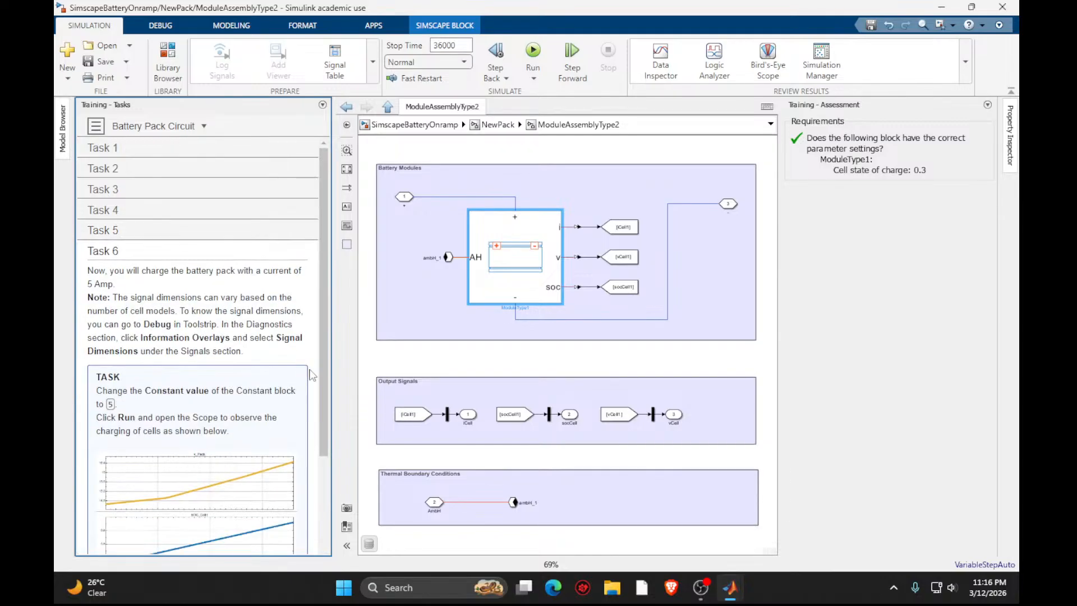
Read the Task 6 instructions, return to the top-level model and set the Constant block's value to 5.
{"action": "scroll", "coordinate": [228, 375], "scroll_direction": "down", "scroll_amount": 3}
{"action": "scroll", "coordinate": [228, 375], "scroll_direction": "up", "scroll_amount": 3}
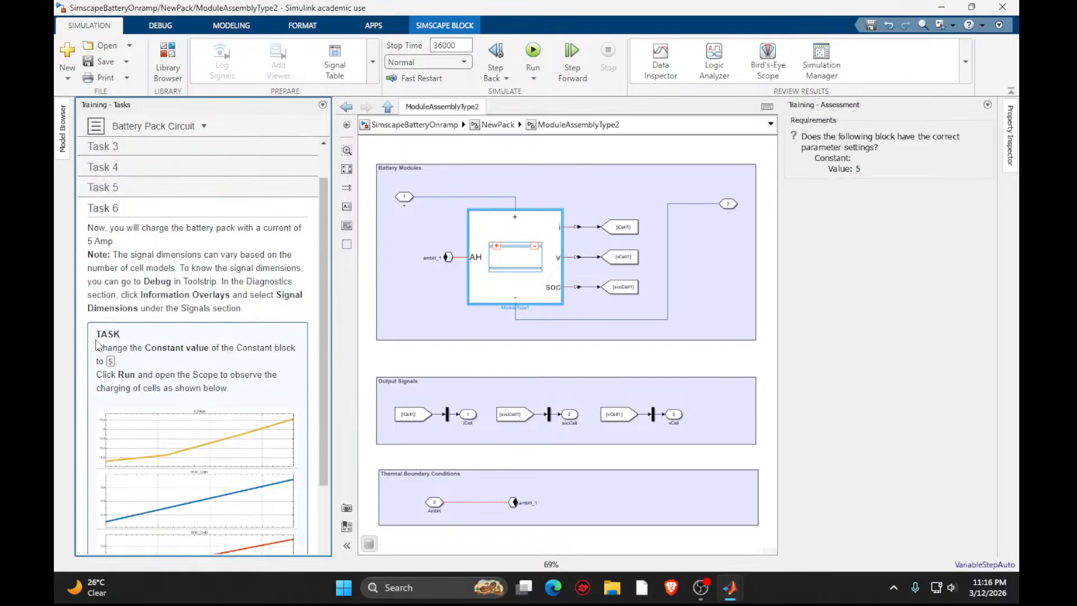
{"action": "key", "text": "Escape"}
{"action": "key", "text": "Escape"}
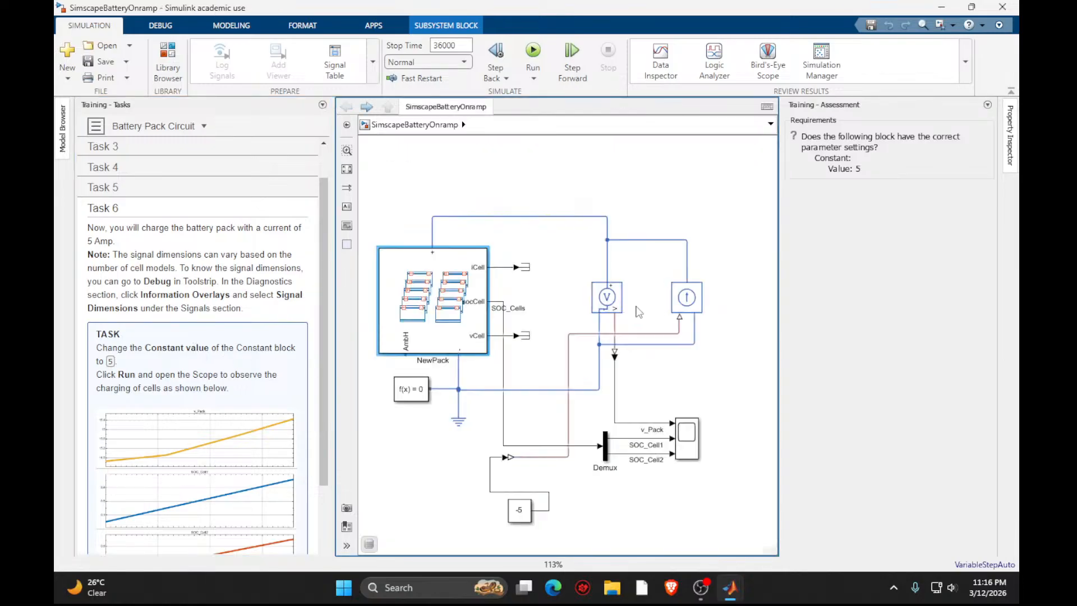
{"action": "left_click", "coordinate": [522, 516]}
{"action": "left_click", "coordinate": [521, 512]}
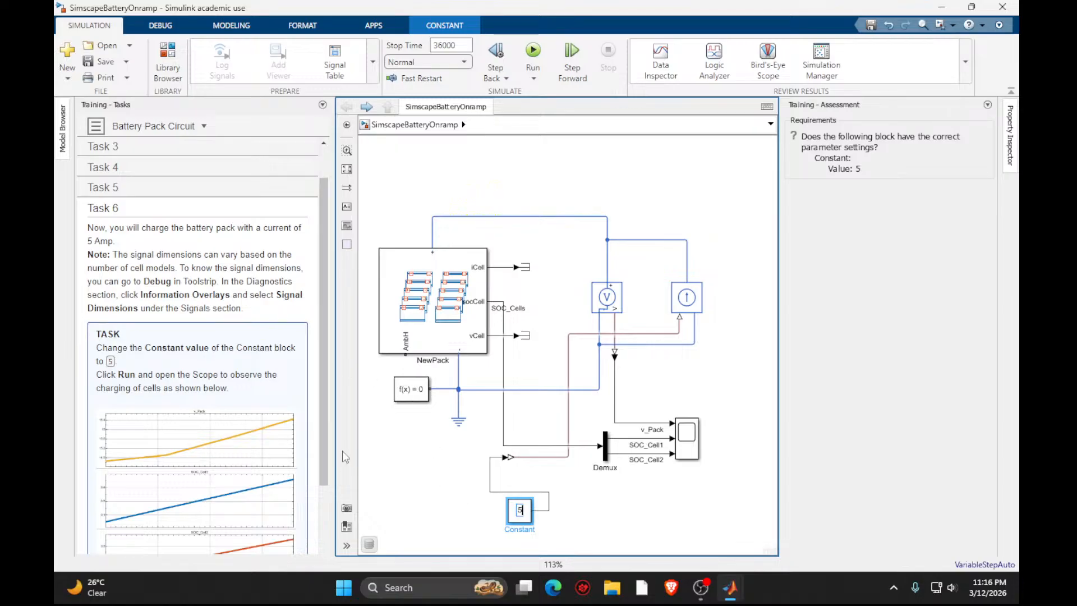
Submit Task 6 and continue past Further Practice to the Ambient Temperature Modeling section.
{"action": "scroll", "coordinate": [296, 460], "scroll_direction": "down", "scroll_amount": 3}
{"action": "left_click", "coordinate": [290, 516]}
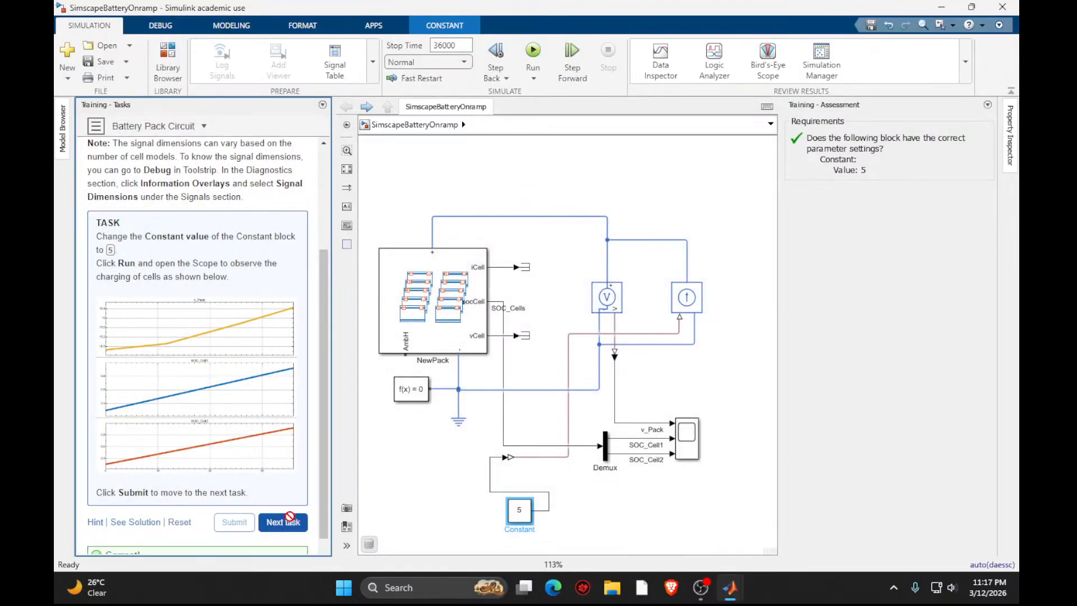
{"action": "left_click", "coordinate": [290, 519]}
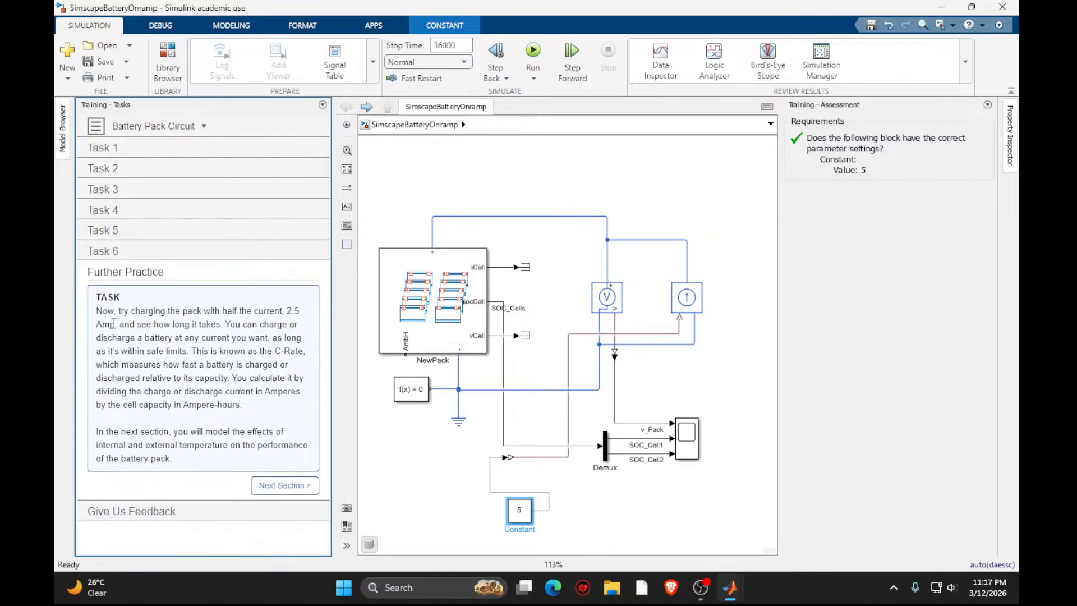
{"action": "left_click", "coordinate": [285, 486]}
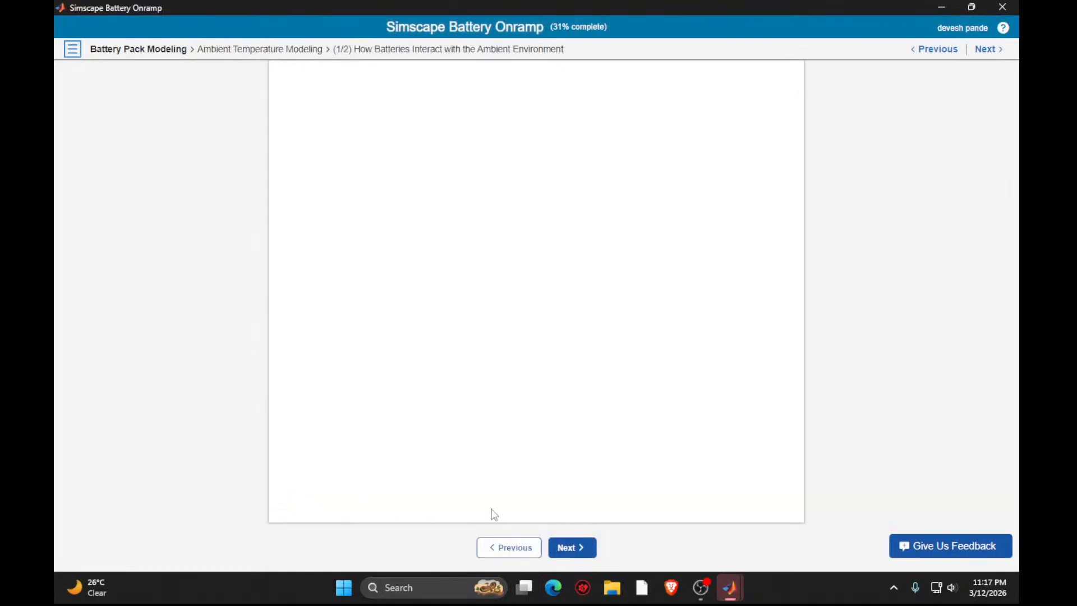
Continue to the Ambient Temperature Effects on Battery Pack exercise and bring its Simulink model window to the front.
{"action": "left_click", "coordinate": [569, 547]}
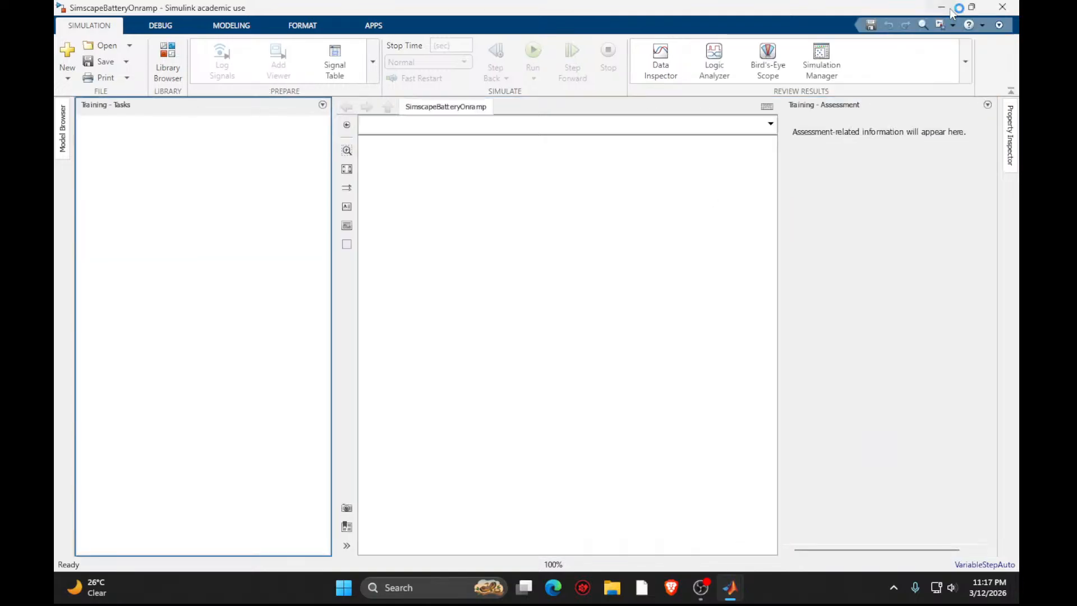
{"action": "left_click", "coordinate": [951, 10]}
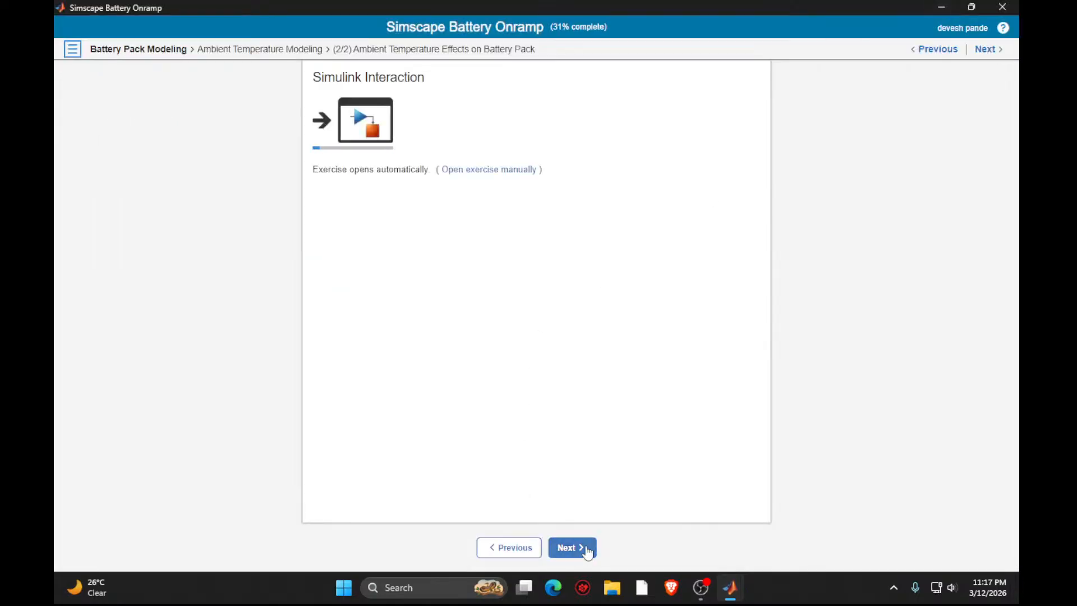
{"action": "mouse_move", "coordinate": [730, 590]}
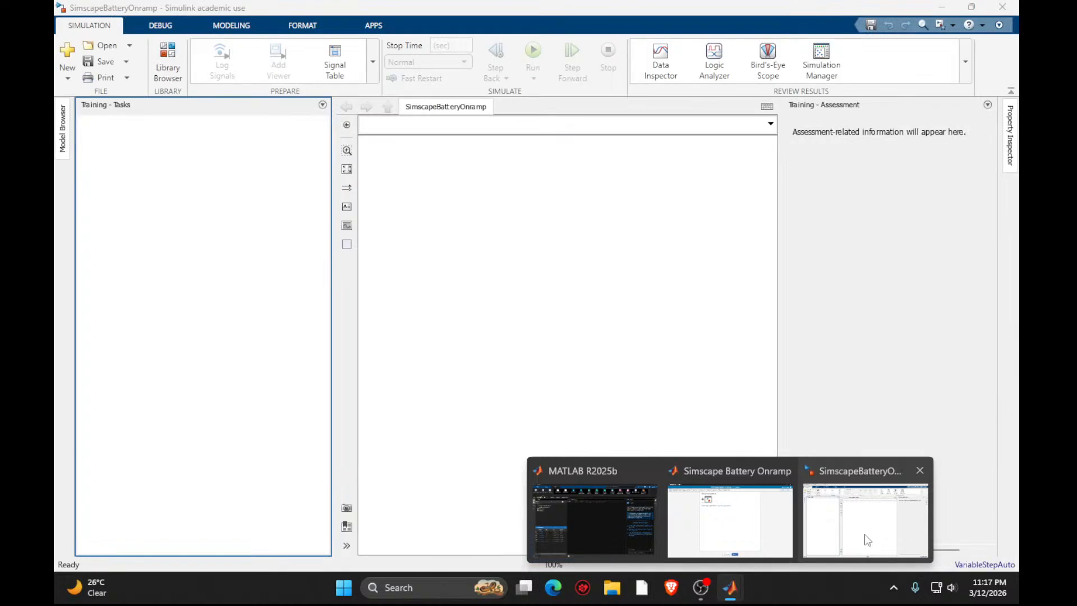
{"action": "left_click", "coordinate": [868, 540]}
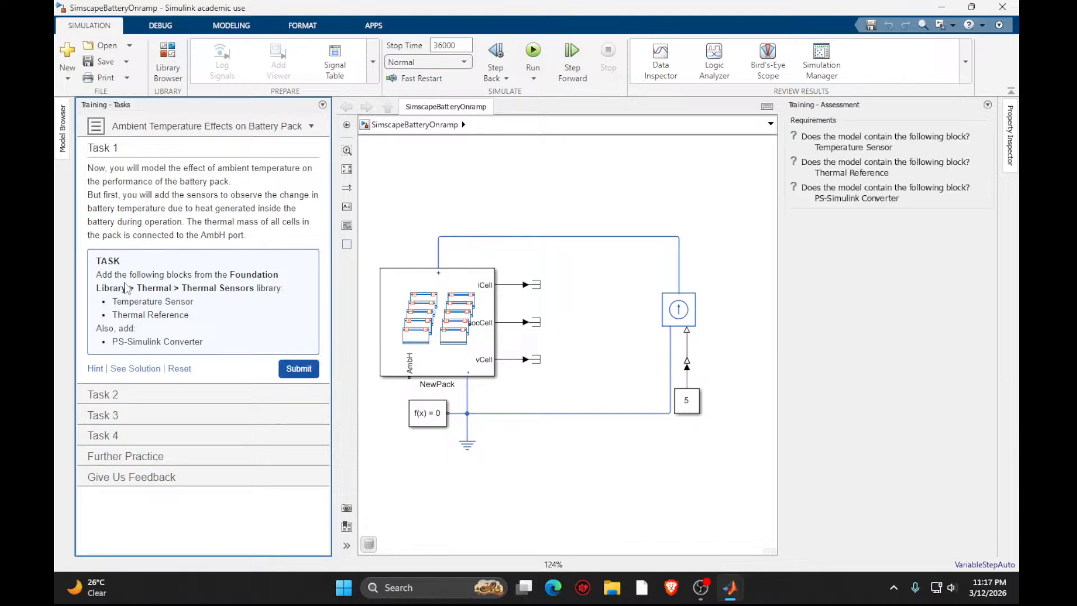
Add a Temperature Sensor block and a Thermal Reference block in the empty area below the battery pack circuit.
{"action": "double_click", "coordinate": [483, 484]}
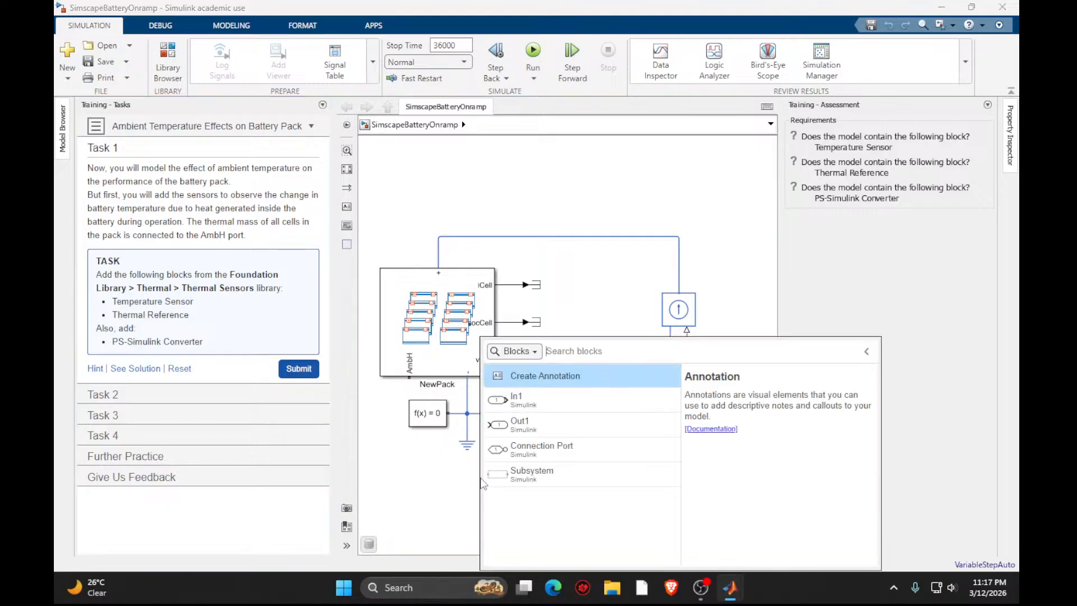
{"action": "type", "text": "tempe"}
{"action": "left_click", "coordinate": [555, 377]}
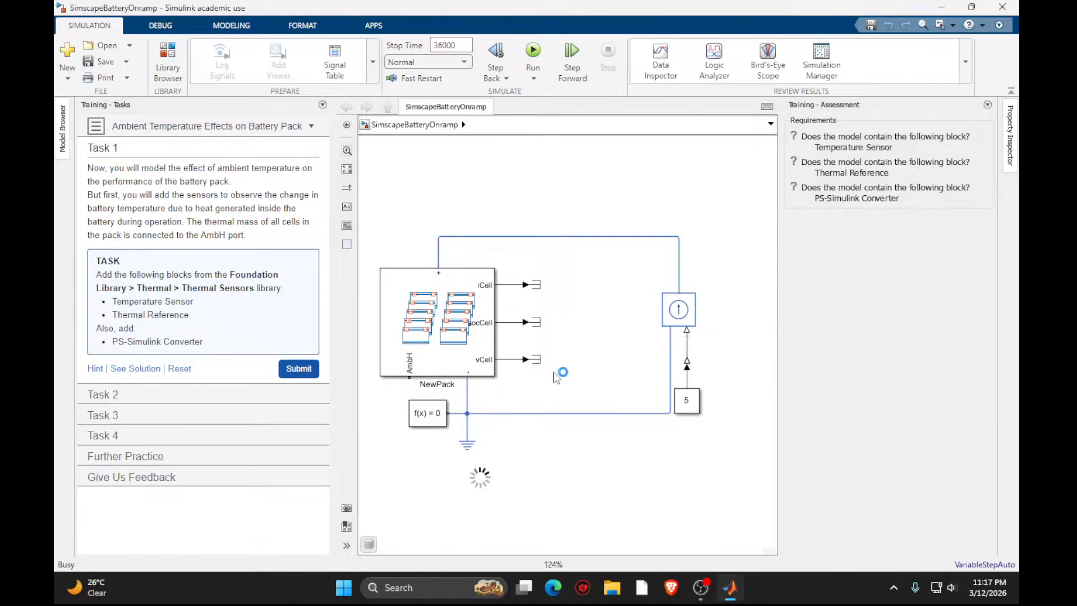
{"action": "double_click", "coordinate": [570, 480]}
{"action": "type", "text": "the"}
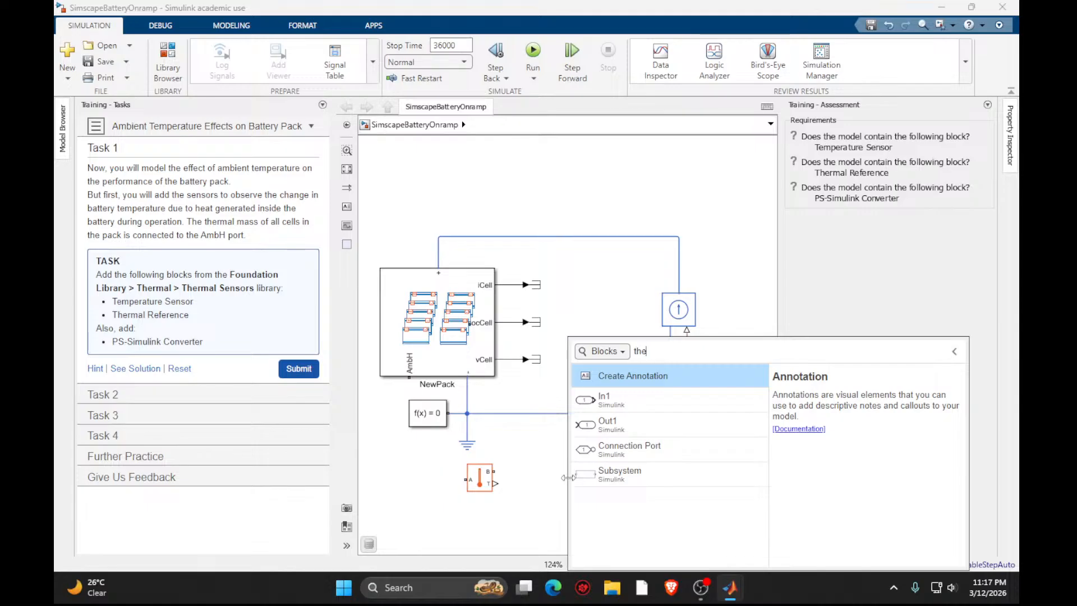
{"action": "type", "text": "remal re"}
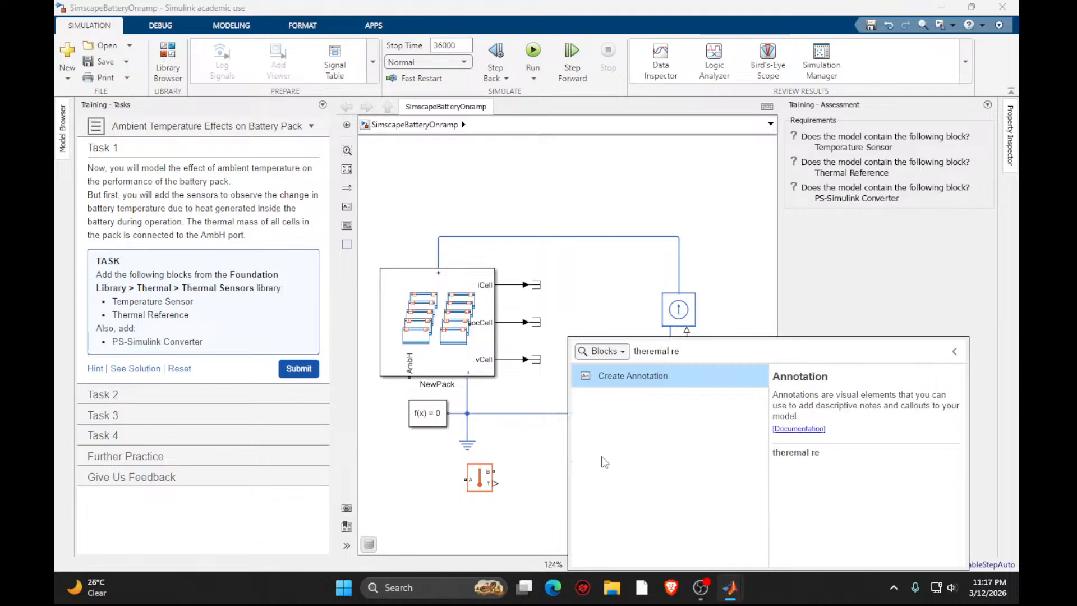
{"action": "left_click", "coordinate": [655, 352]}
{"action": "key", "text": "BackSpace"}
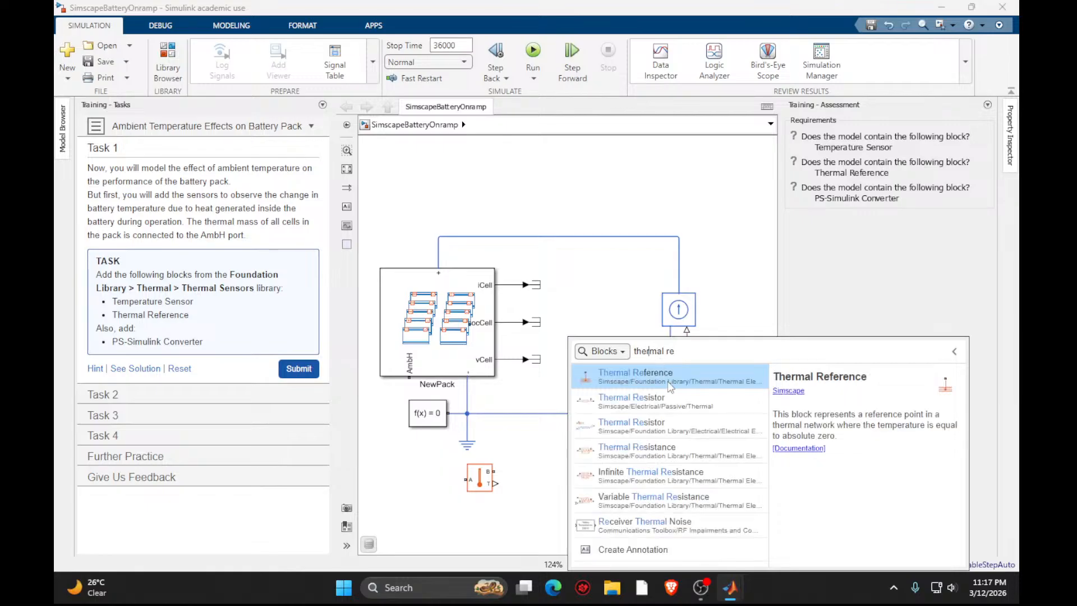
{"action": "left_click", "coordinate": [667, 379]}
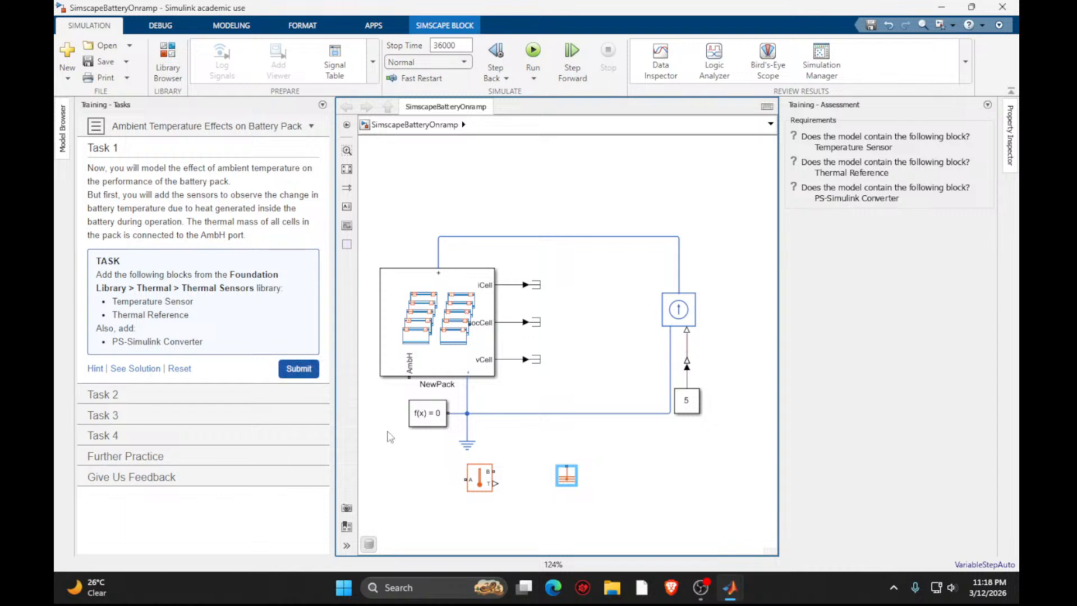
Add a PS-Simulink Converter block below the Temperature Sensor and submit Task 1.
{"action": "double_click", "coordinate": [478, 525]}
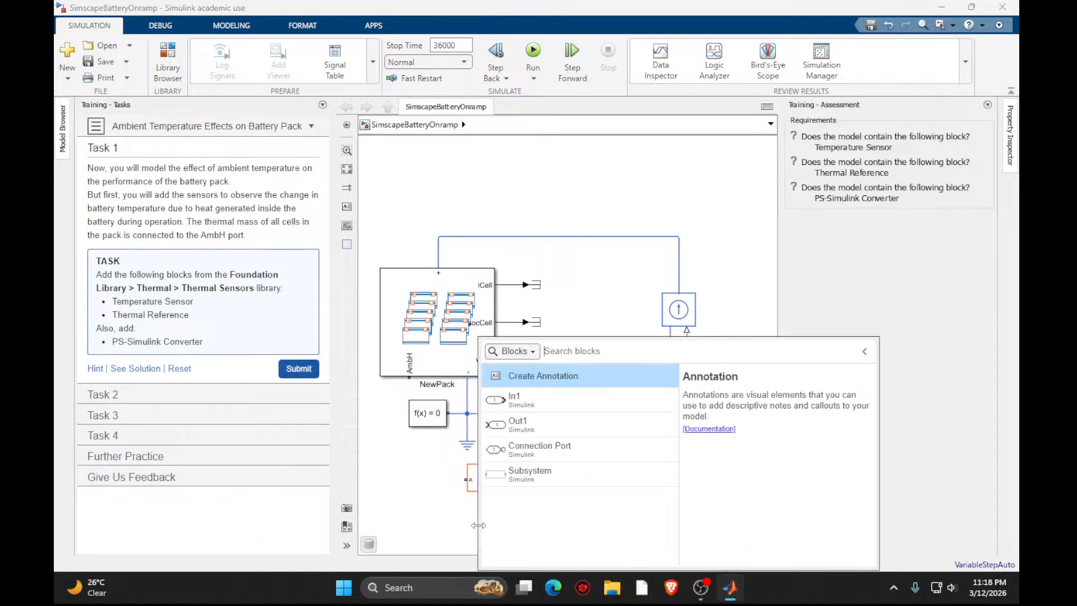
{"action": "type", "text": "ps"}
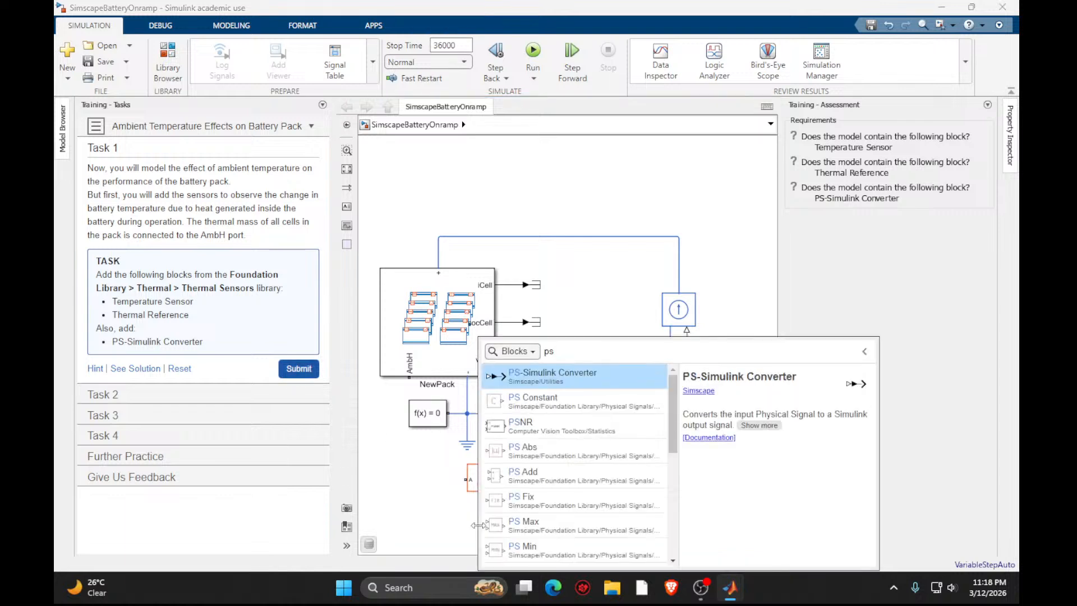
{"action": "left_click", "coordinate": [511, 378]}
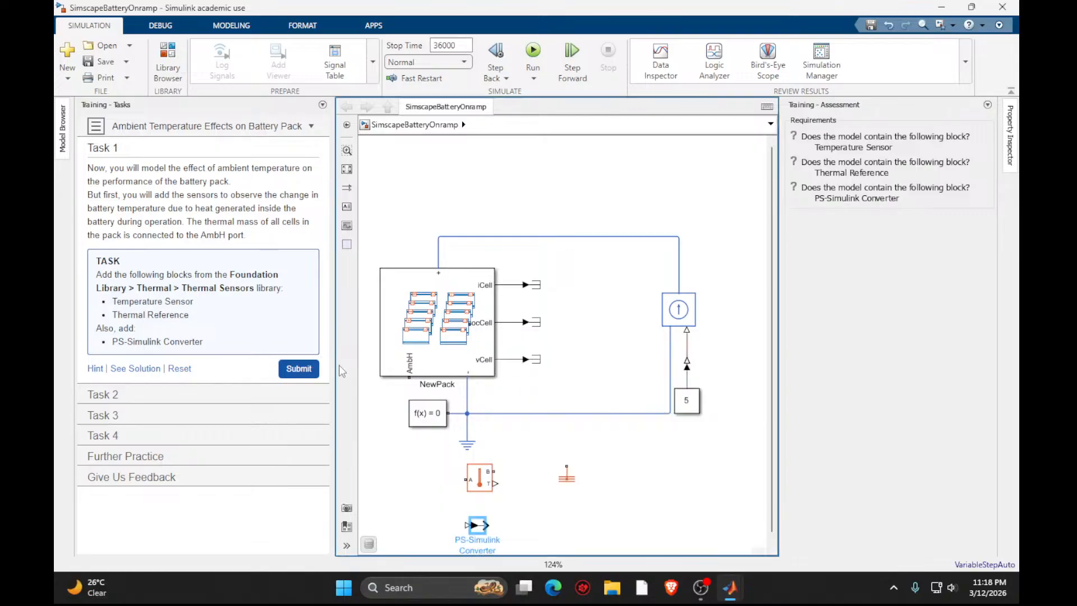
{"action": "left_click", "coordinate": [297, 369]}
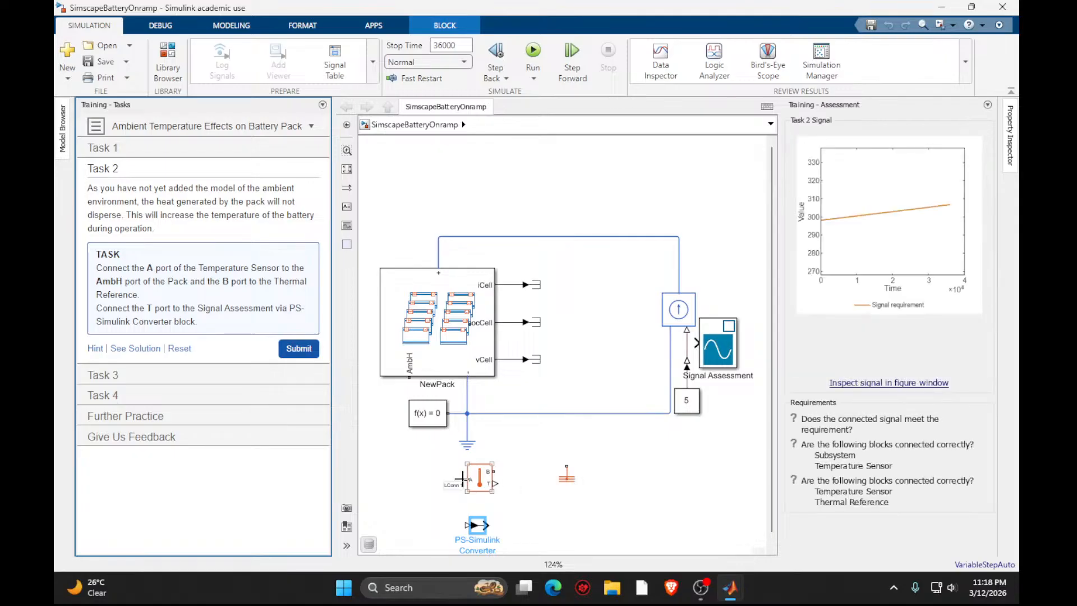
Connect the Temperature Sensor's A port to NewPack's AmbH port, B to the Thermal Reference and T to the PS-Simulink Converter input.
{"action": "left_click_drag", "start_coordinate": [460, 478], "coordinate": [409, 377]}
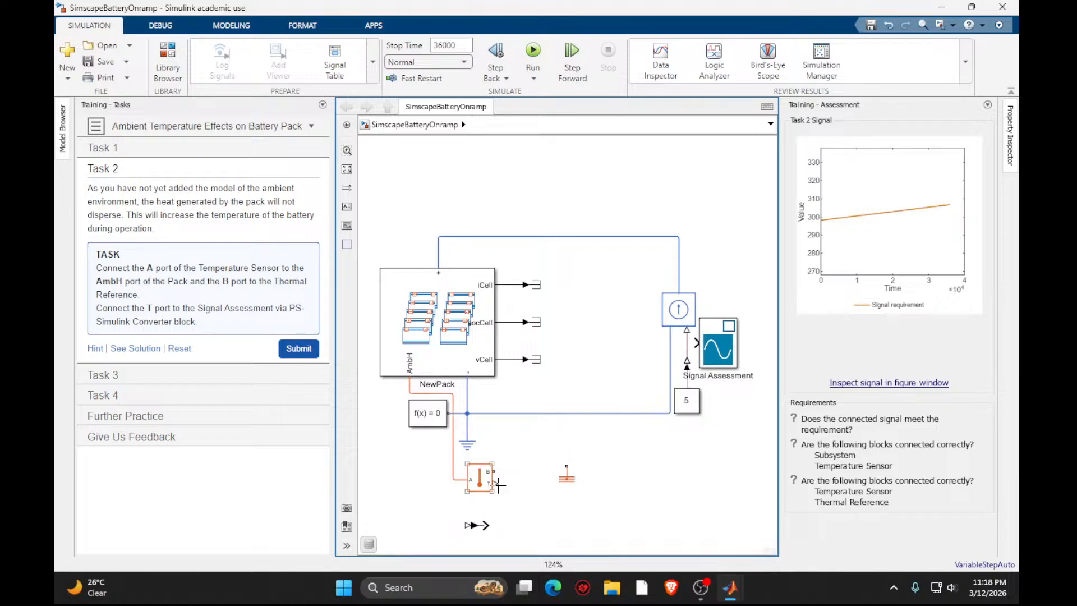
{"action": "left_click_drag", "start_coordinate": [493, 472], "coordinate": [566, 467]}
{"action": "left_click", "coordinate": [483, 529]}
{"action": "left_click_drag", "start_coordinate": [467, 525], "coordinate": [495, 477]}
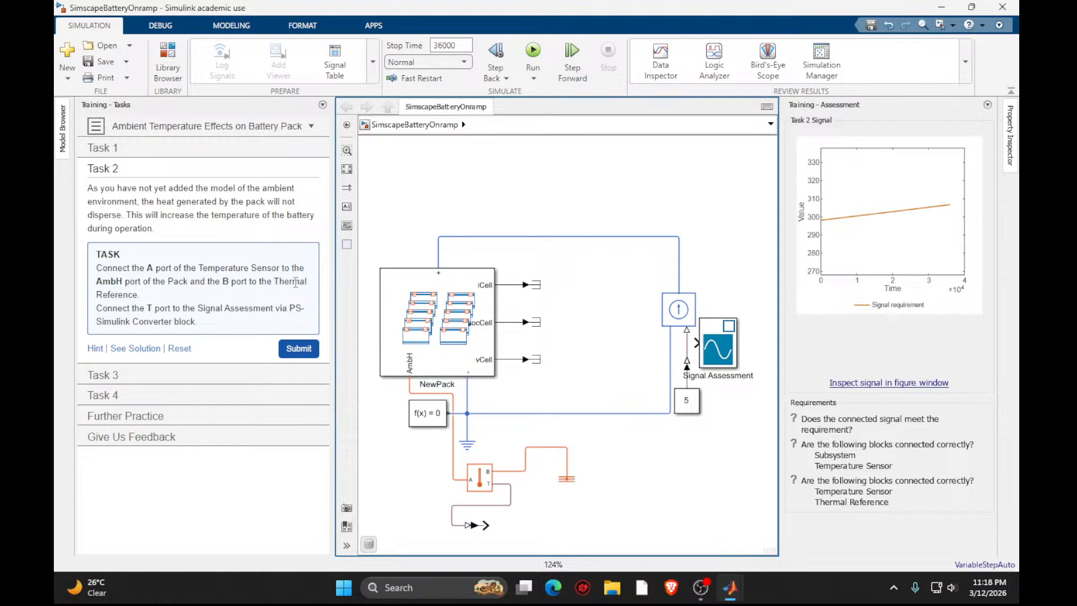
Connect the PS-Simulink Converter output to the Signal Assessment block, submit Task 2 and proceed to Task 3.
{"action": "left_click", "coordinate": [488, 527]}
{"action": "mouse_move", "coordinate": [490, 528]}
{"action": "left_mouse_down"}
{"action": "mouse_move", "coordinate": [531, 526]}
{"action": "mouse_move", "coordinate": [636, 380]}
{"action": "mouse_move", "coordinate": [694, 342]}
{"action": "left_mouse_up"}
{"action": "left_click", "coordinate": [299, 348]}
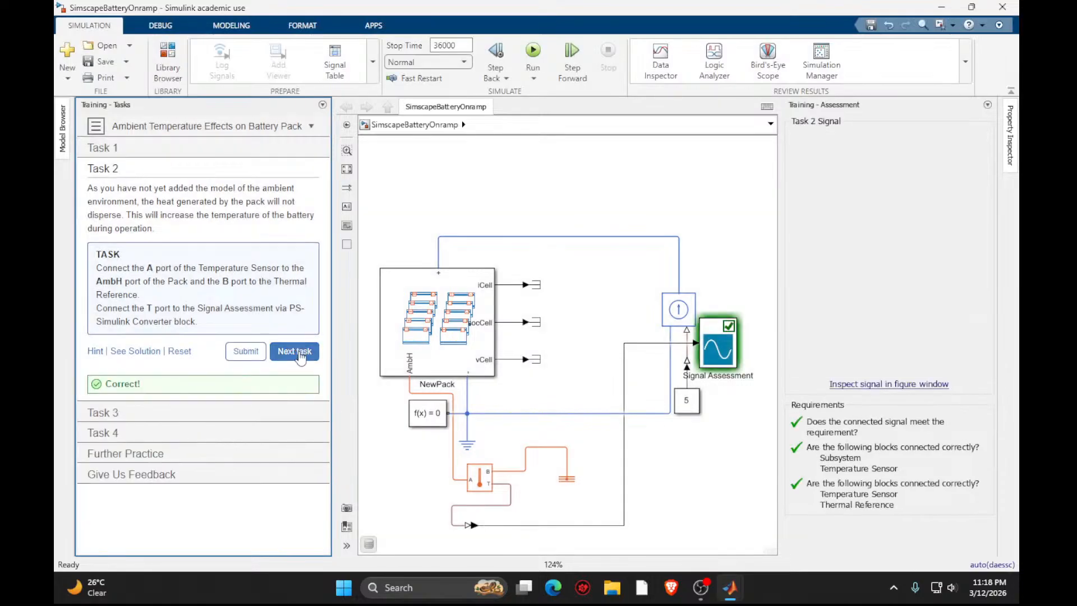
{"action": "left_click", "coordinate": [295, 351]}
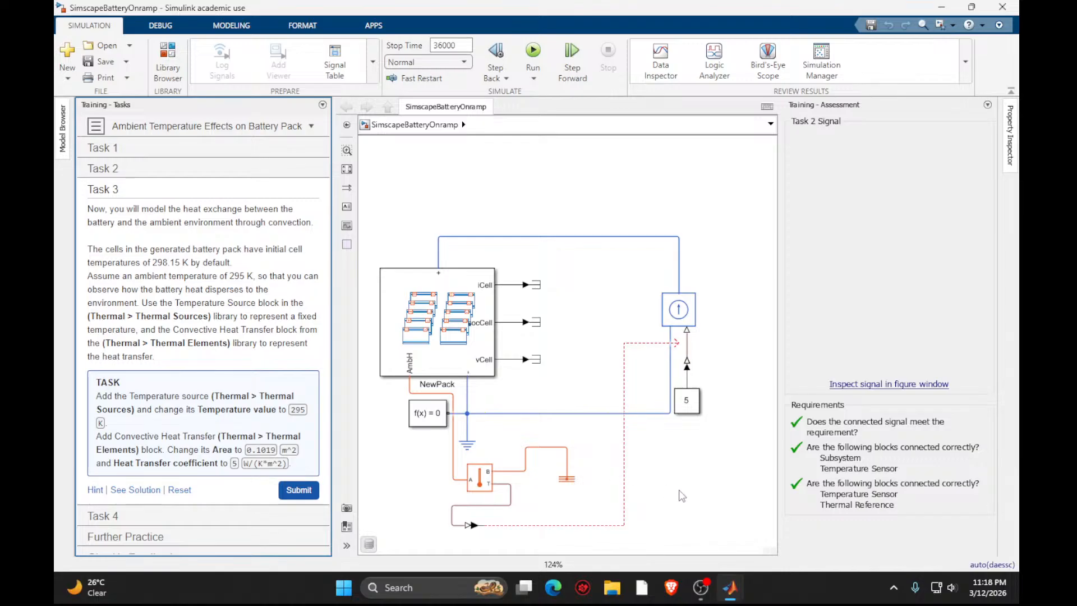
Add a Temperature Source block from the thermal library and position it in the free area below the Constant block.
{"action": "double_click", "coordinate": [672, 459]}
{"action": "type", "text": "temp"}
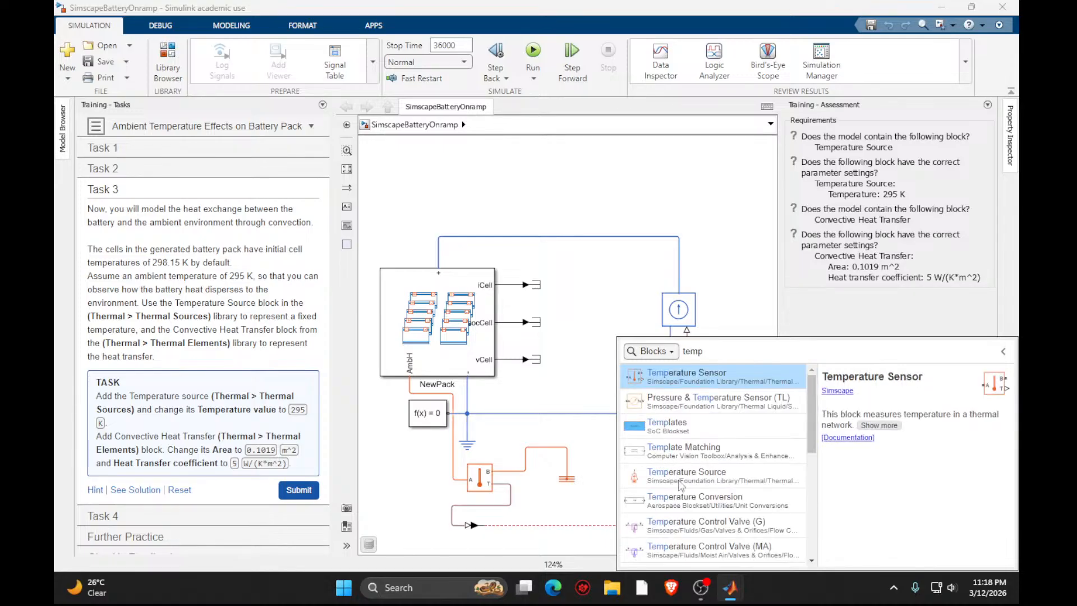
{"action": "left_click", "coordinate": [678, 479]}
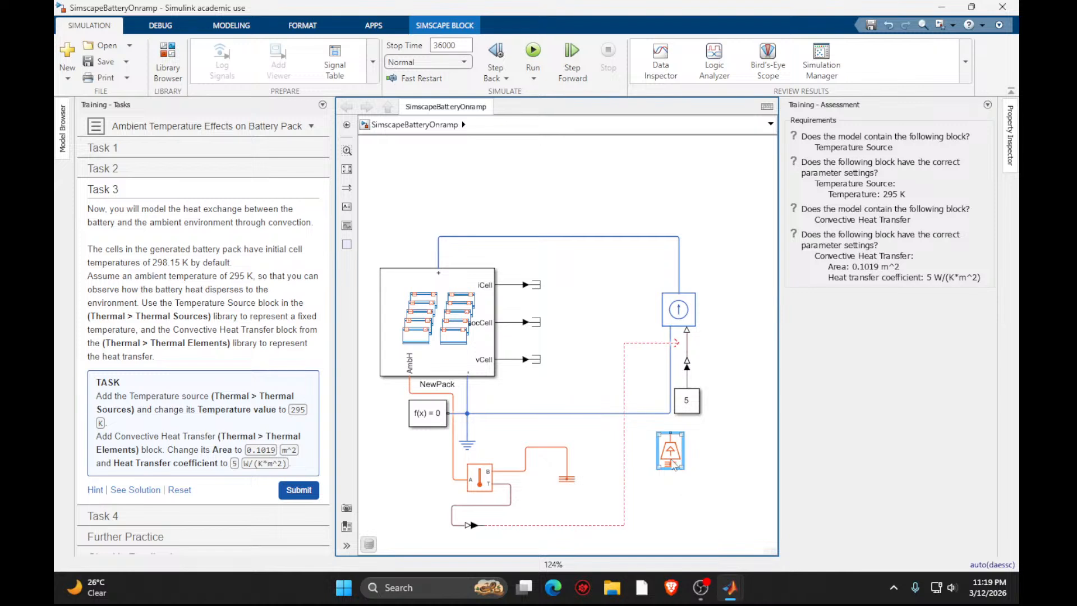
{"action": "left_click", "coordinate": [688, 496]}
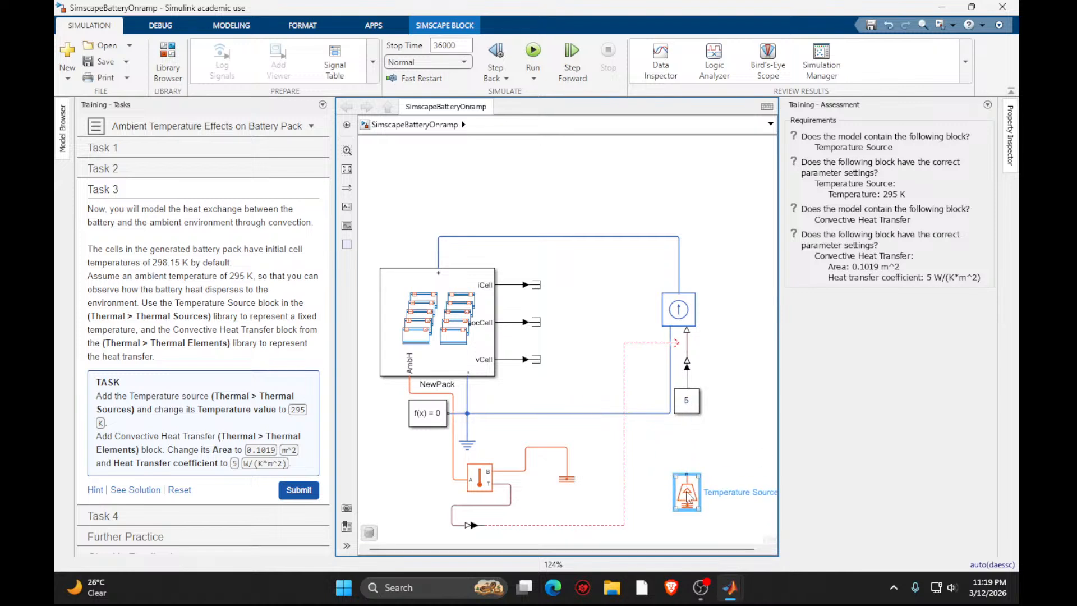
Set the Temperature Source block's Temperature to 295 K and close its parameters.
{"action": "double_click", "coordinate": [687, 496]}
{"action": "left_click", "coordinate": [461, 371]}
{"action": "left_click", "coordinate": [461, 371]}
{"action": "key", "text": "BackSpace"}
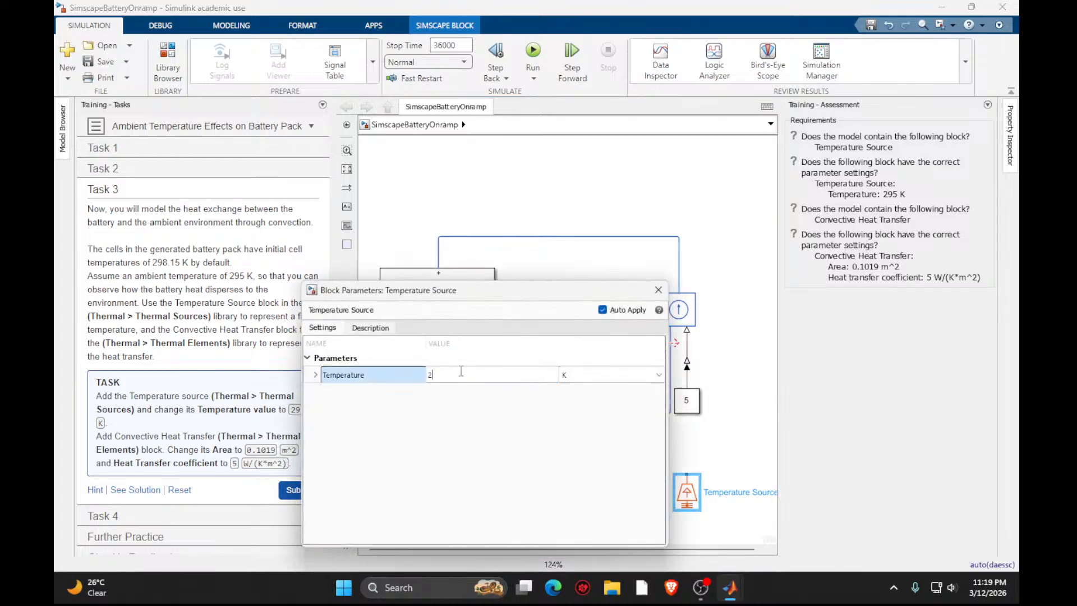
{"action": "left_click", "coordinate": [536, 417]}
{"action": "left_click", "coordinate": [659, 290]}
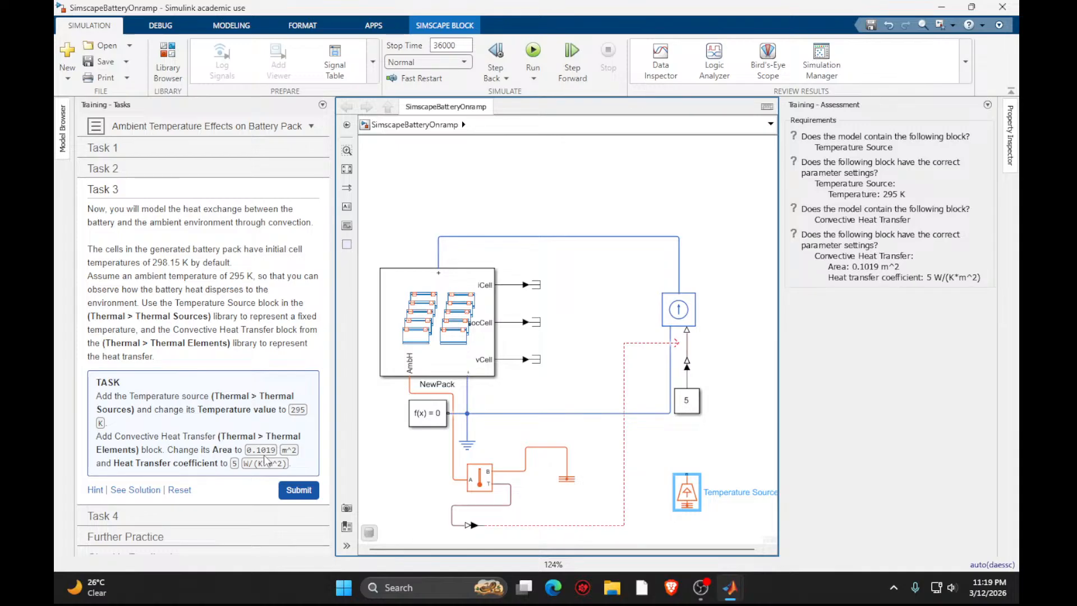
Add a Convective Heat Transfer block beside the Constant block.
{"action": "double_click", "coordinate": [728, 407]}
{"action": "type", "text": "convec"}
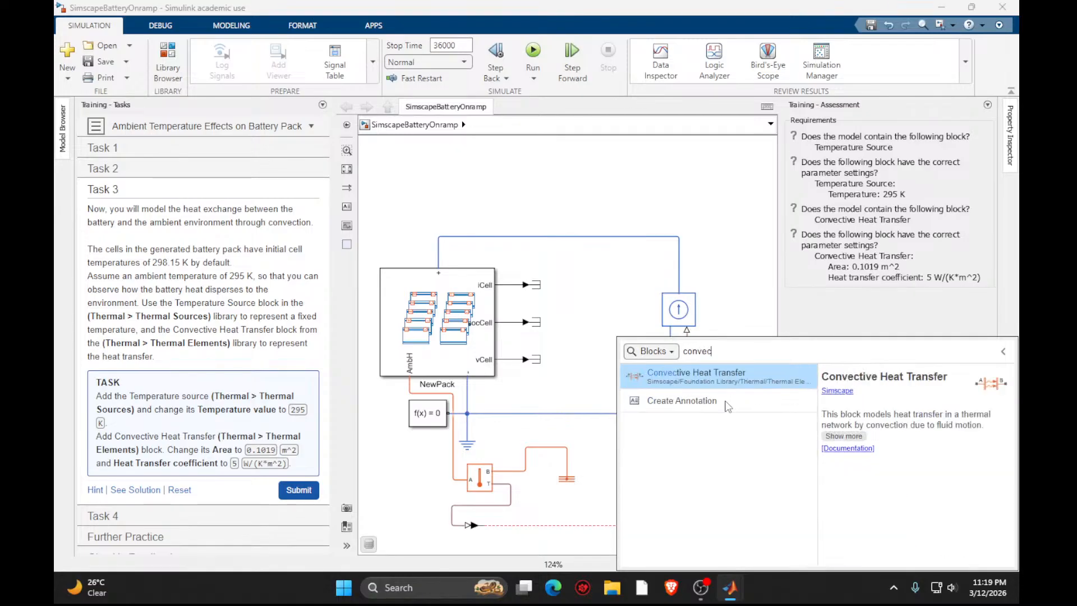
{"action": "key", "text": "Return"}
{"action": "left_click", "coordinate": [651, 516]}
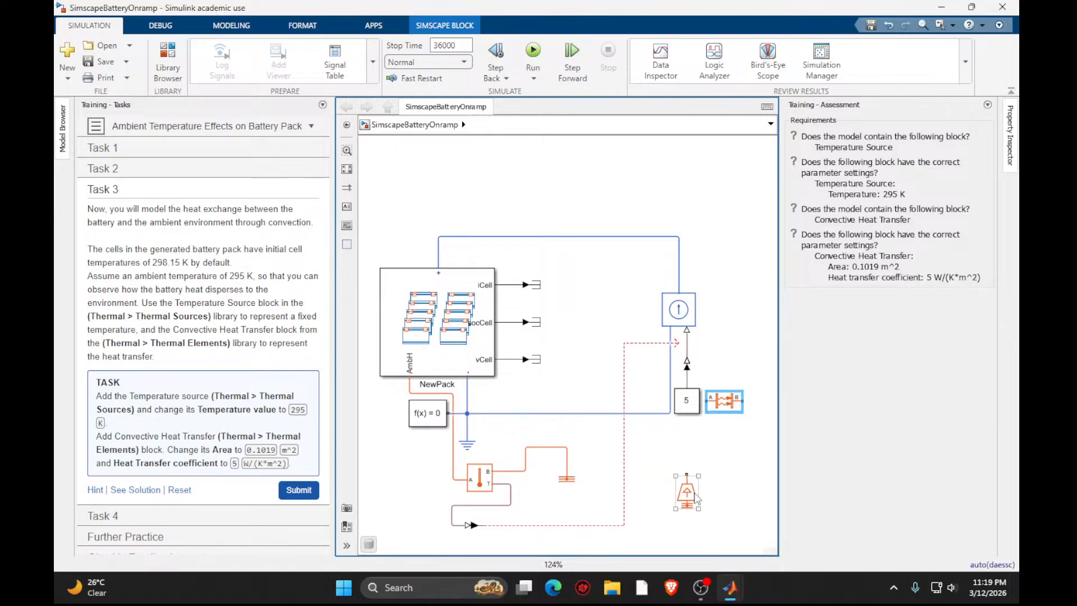
Set the Convective Heat Transfer block's Area to 0.1019 m^2 and its Heat transfer coefficient to 5 W/(K*m^2).
{"action": "left_click", "coordinate": [731, 404]}
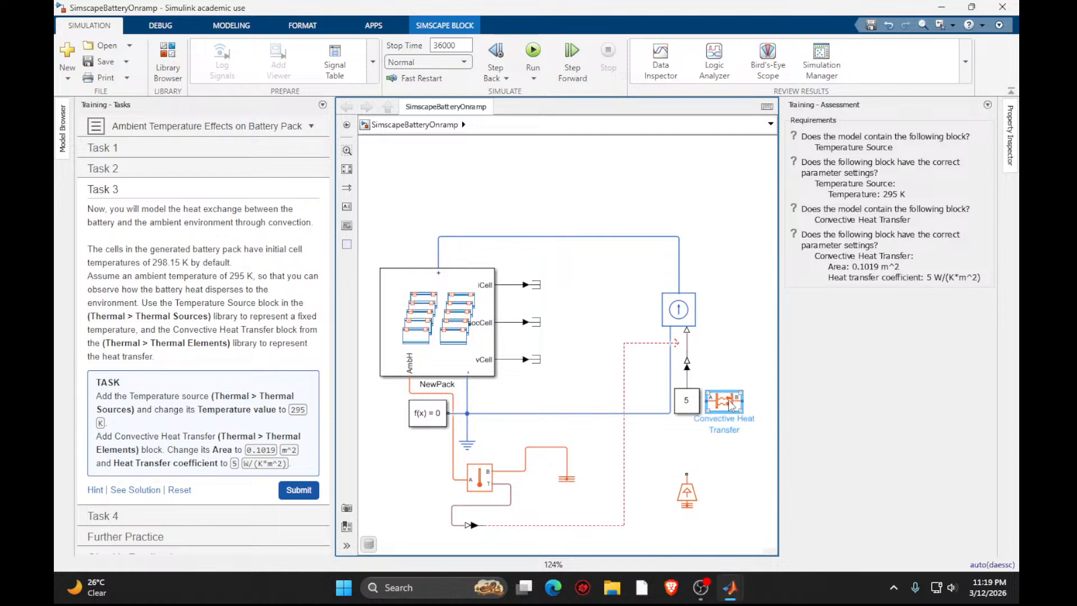
{"action": "double_click", "coordinate": [731, 404]}
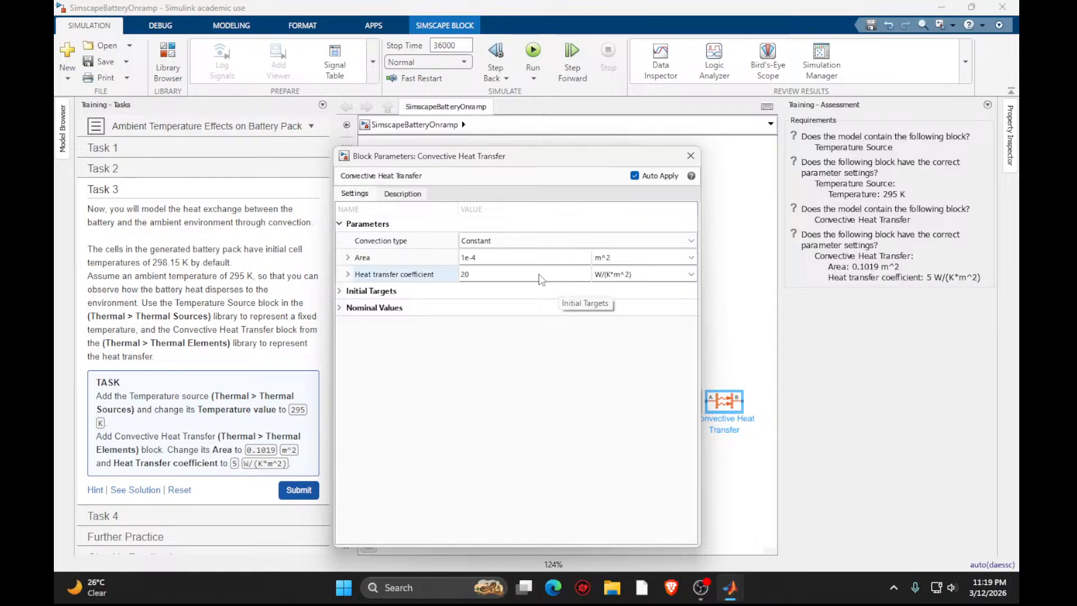
{"action": "left_click", "coordinate": [510, 253]}
{"action": "type", "text": "0"}
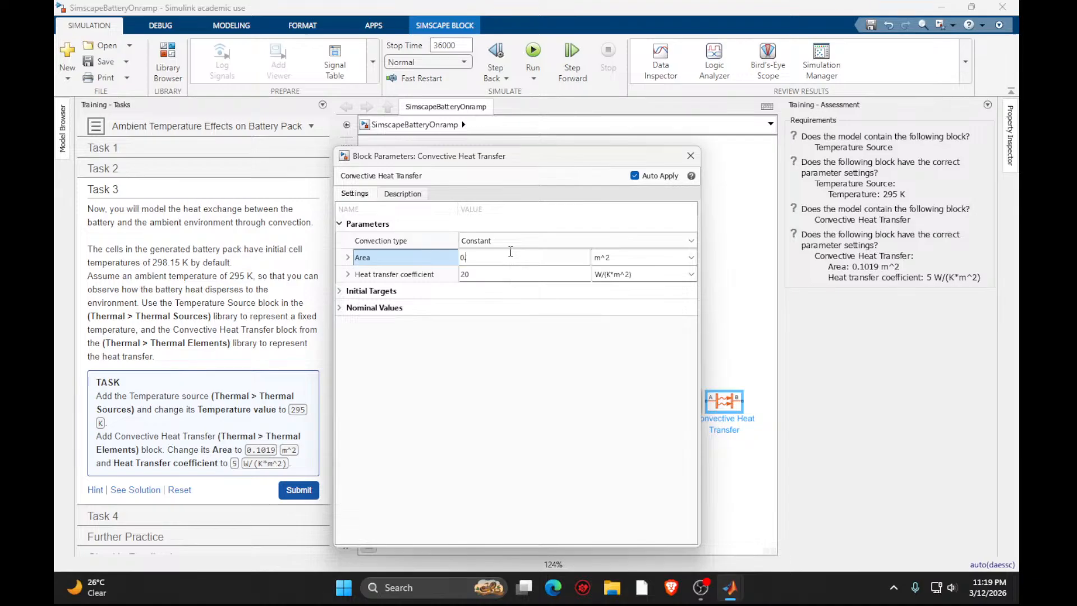
{"action": "type", "text": ".1019"}
{"action": "left_click", "coordinate": [511, 252]}
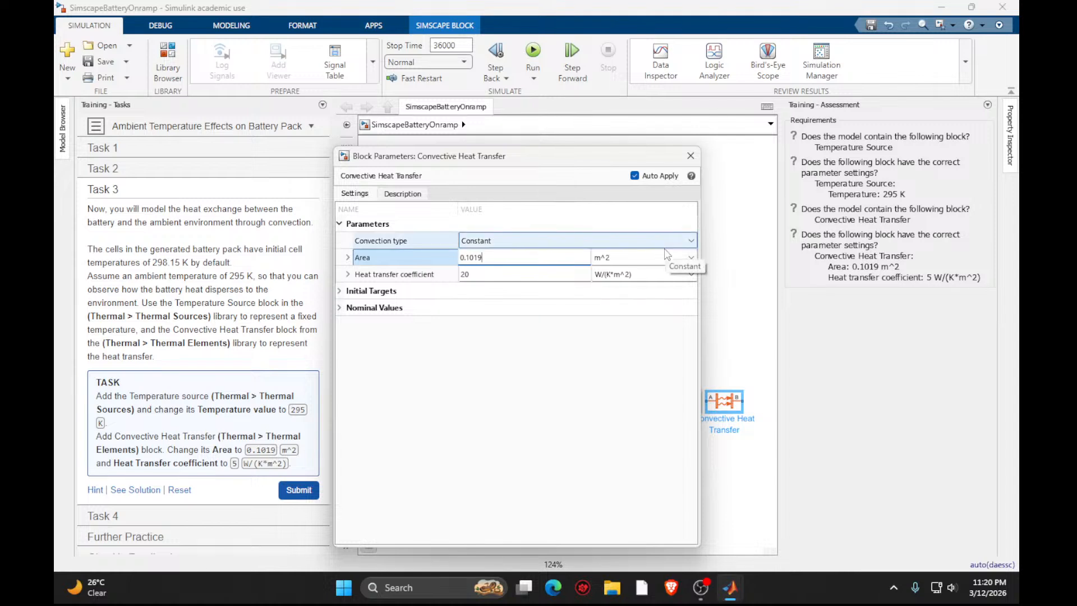
{"action": "left_click", "coordinate": [524, 262]}
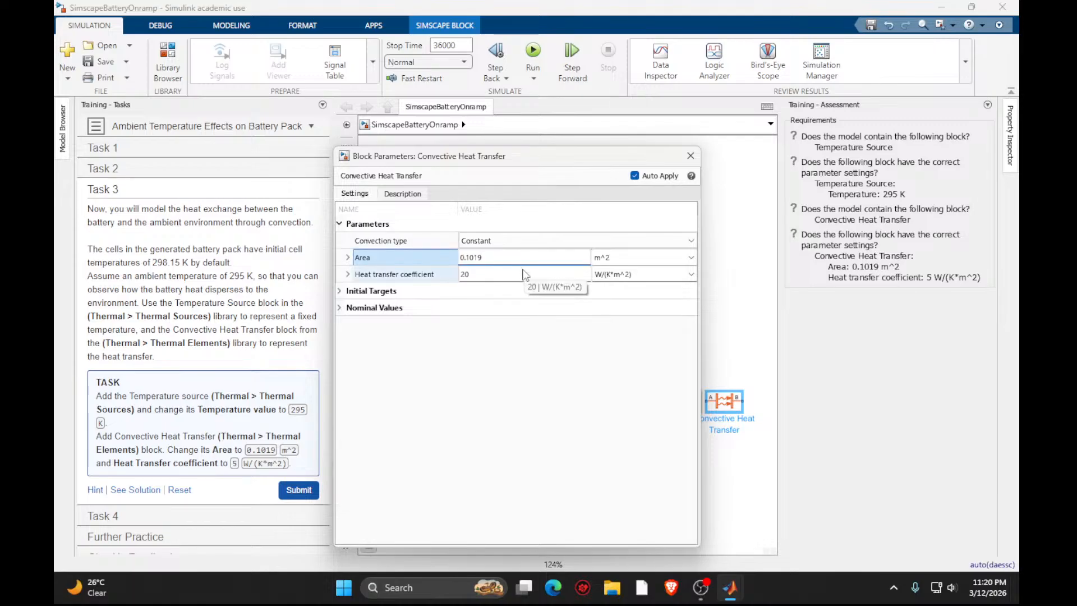
{"action": "left_click", "coordinate": [524, 274]}
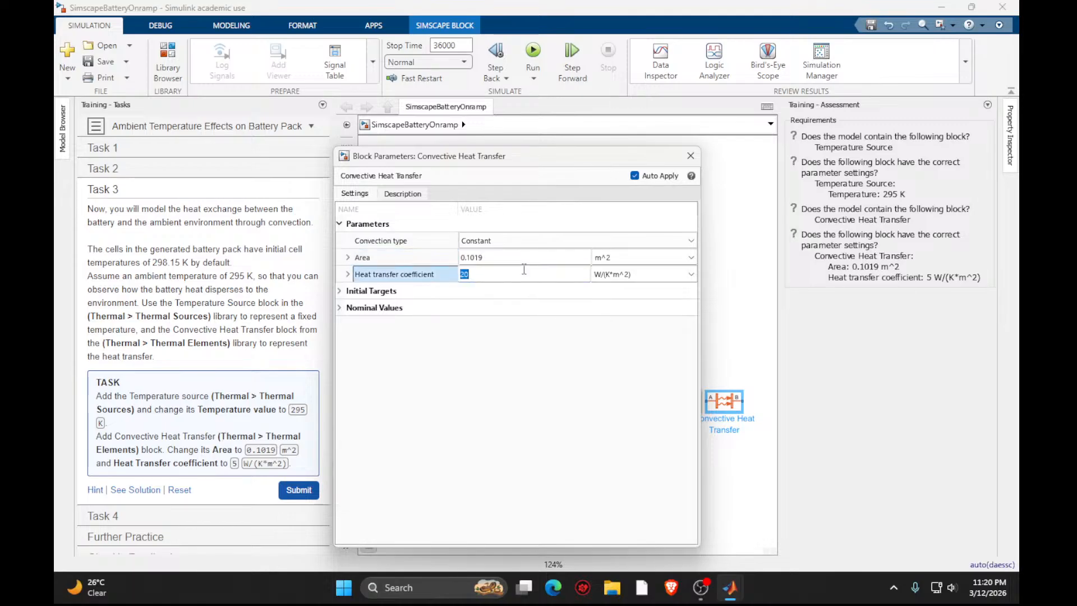
{"action": "type", "text": "5"}
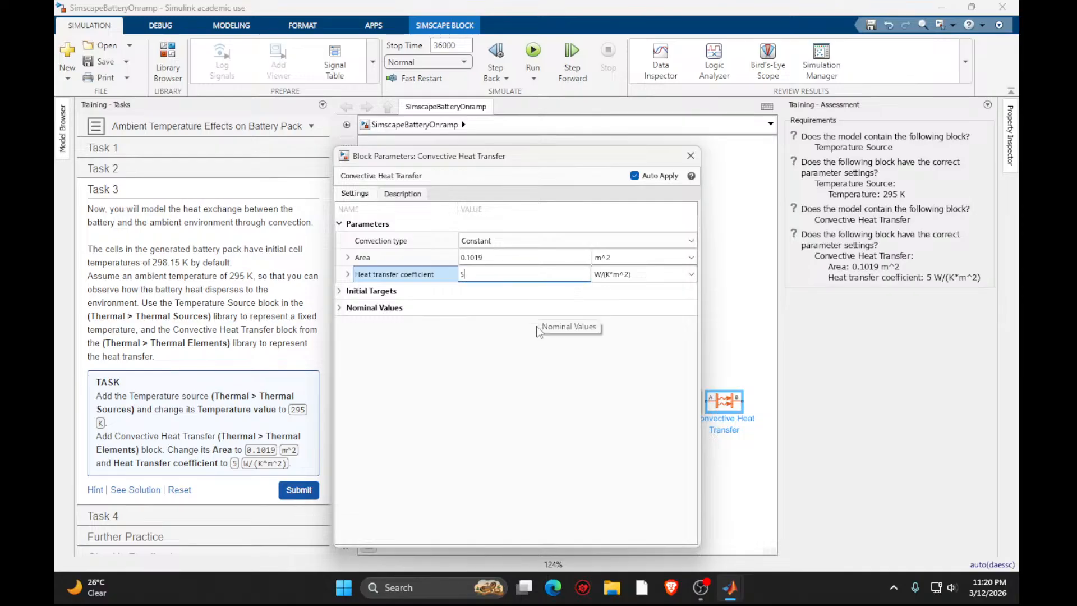
Submit Task 3, proceed to Task 4 and move the Convective Heat Transfer block down near the Temperature Source.
{"action": "left_click", "coordinate": [298, 490]}
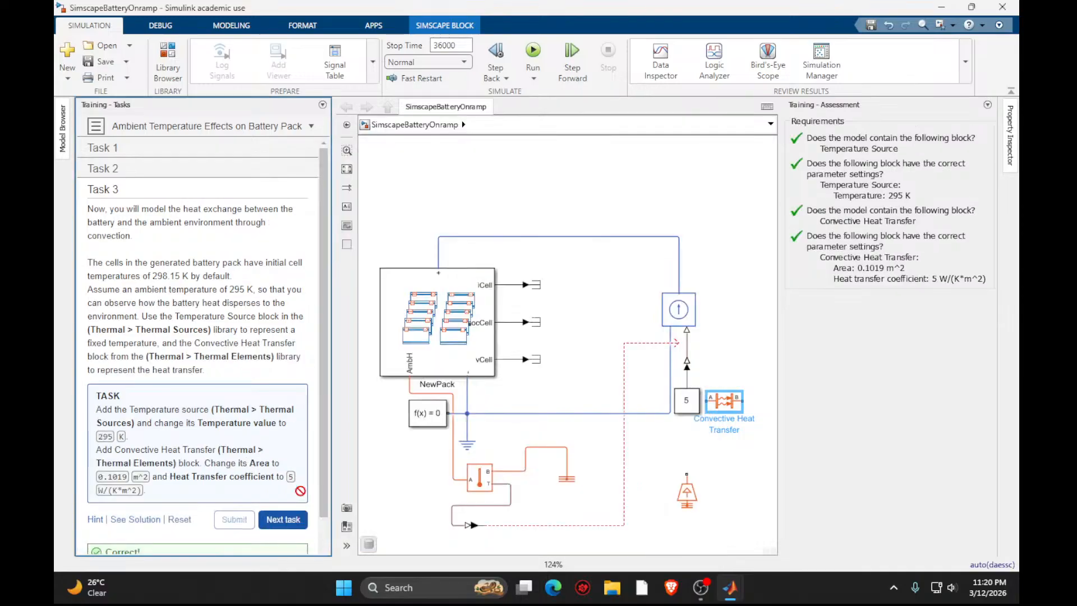
{"action": "left_click", "coordinate": [283, 519]}
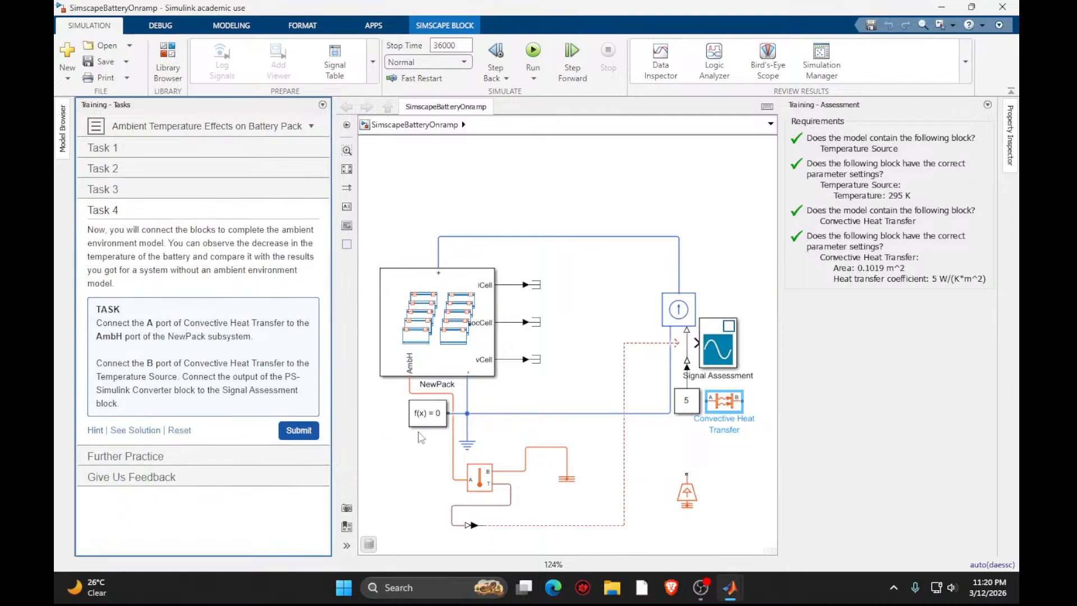
{"action": "left_click_drag", "start_coordinate": [724, 400], "coordinate": [727, 459]}
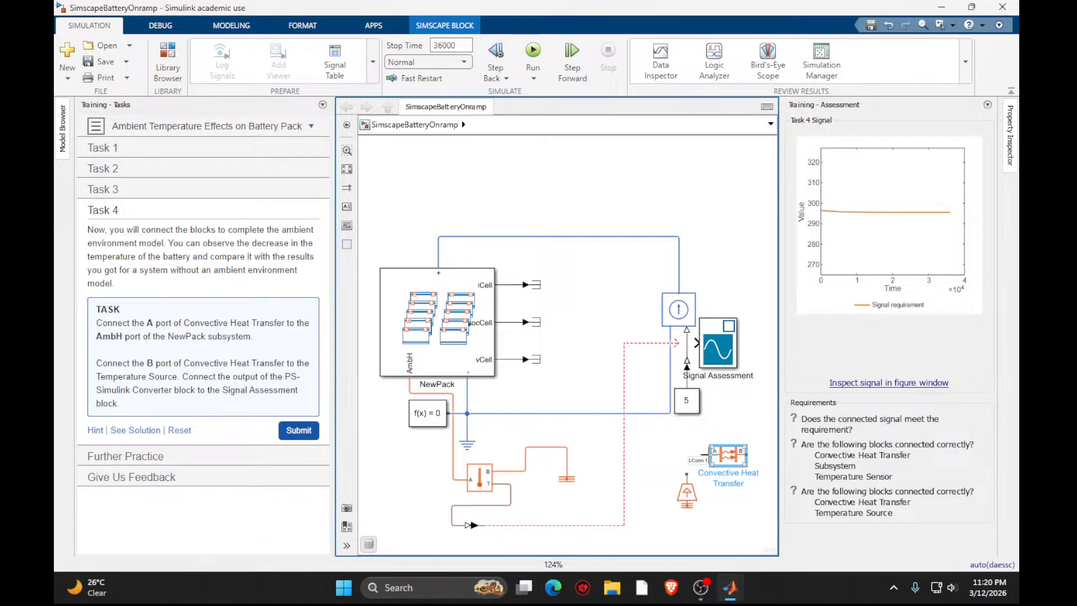
Connect Convective Heat Transfer port A to the NewPack AmbH line, port B to the Temperature Source, and the PS-Simulink Converter output to Signal Assessment.
{"action": "left_click_drag", "start_coordinate": [708, 454], "coordinate": [453, 455]}
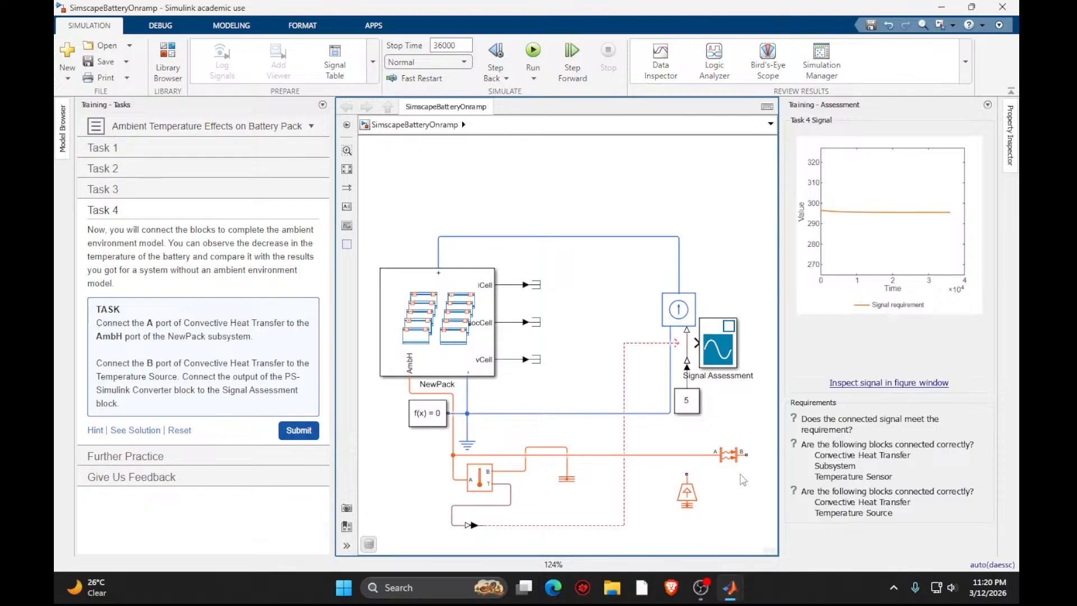
{"action": "left_click_drag", "start_coordinate": [746, 454], "coordinate": [688, 478]}
{"action": "left_click", "coordinate": [694, 495]}
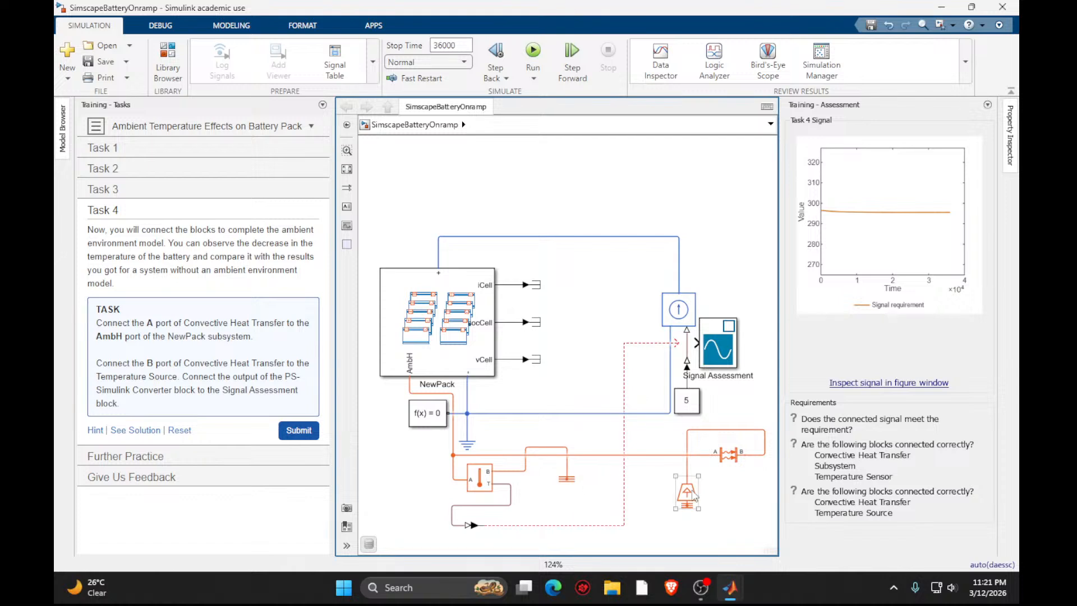
{"action": "left_click_drag", "start_coordinate": [678, 343], "coordinate": [700, 343]}
Submit Task 4 and advance to the Battery Pack Charging Algorithm module, starting its Coulomb counting video.
{"action": "left_click", "coordinate": [306, 430]}
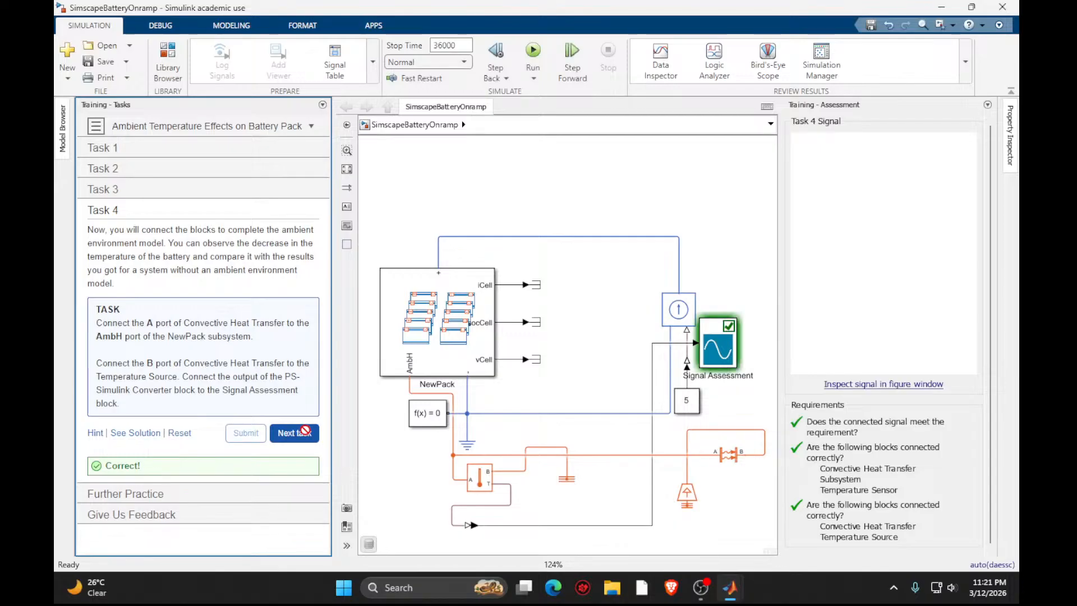
{"action": "left_click", "coordinate": [306, 431]}
{"action": "left_click", "coordinate": [285, 390]}
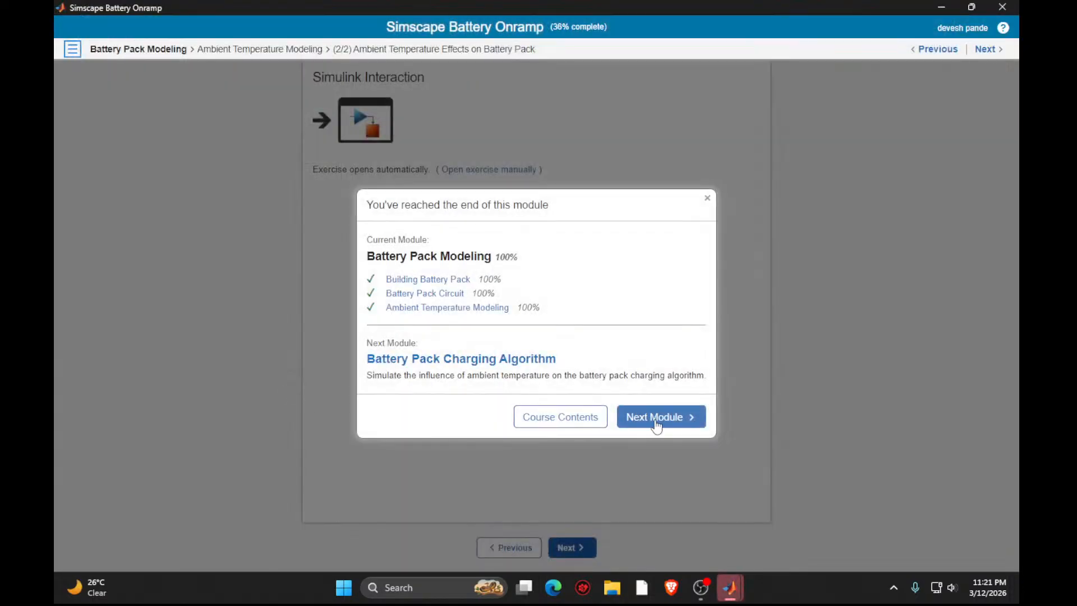
{"action": "left_click", "coordinate": [656, 425]}
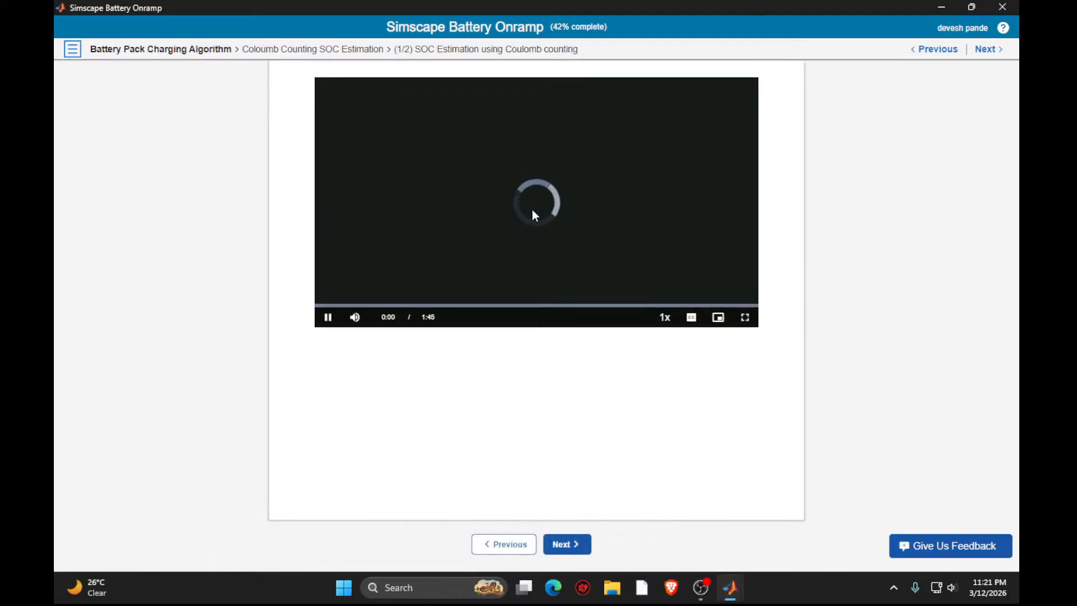
{"action": "left_click", "coordinate": [535, 214]}
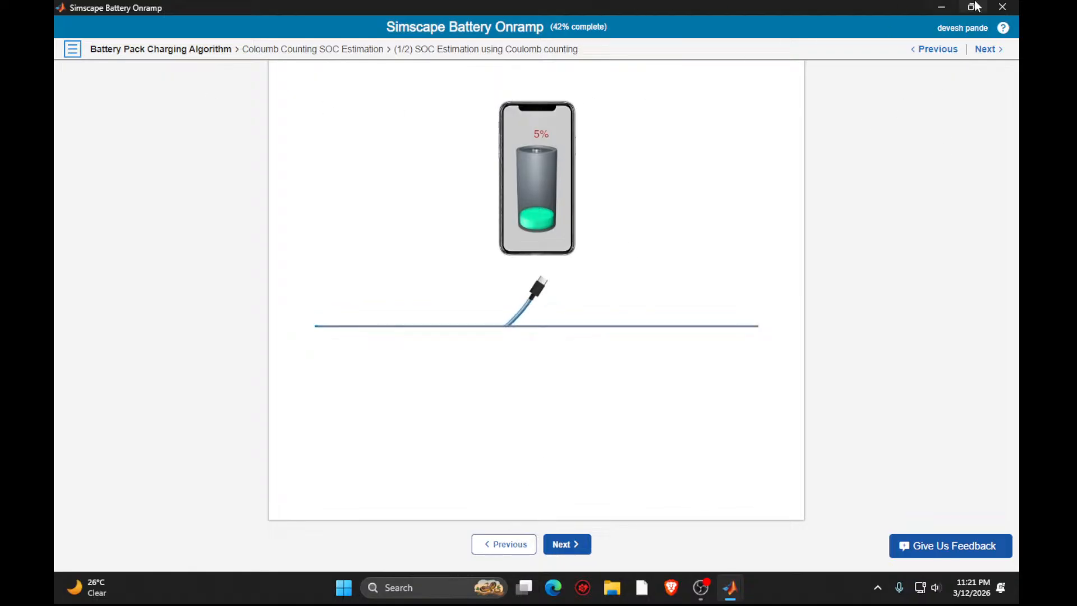
Go back to the Course Overview lesson in section 1.1 through the course contents.
{"action": "left_click", "coordinate": [73, 49]}
{"action": "left_click", "coordinate": [114, 112]}
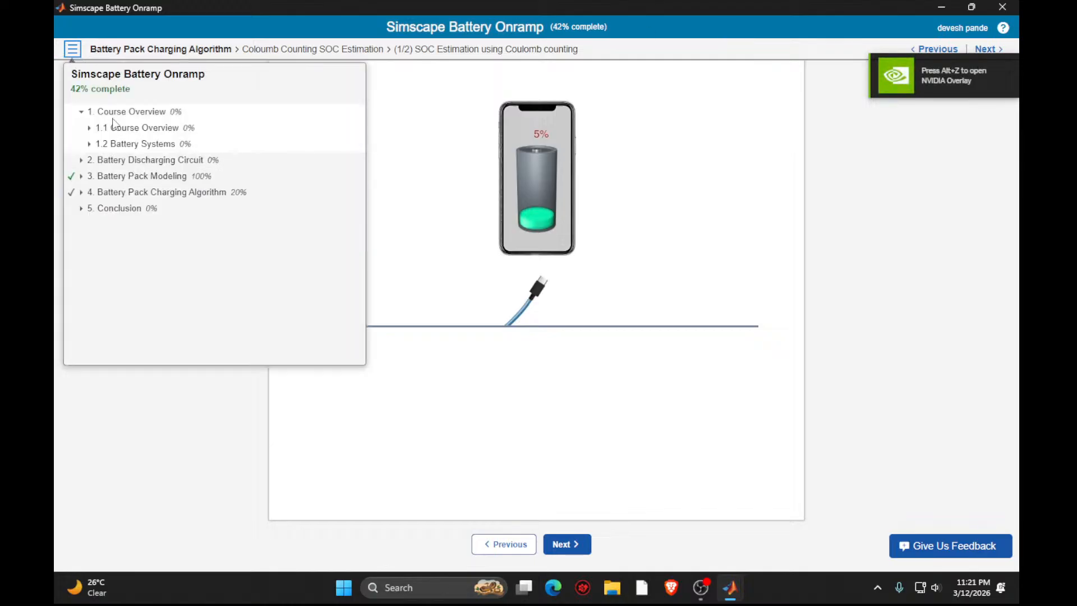
{"action": "left_click", "coordinate": [116, 112]}
{"action": "left_click", "coordinate": [116, 113]}
{"action": "left_click", "coordinate": [98, 129]}
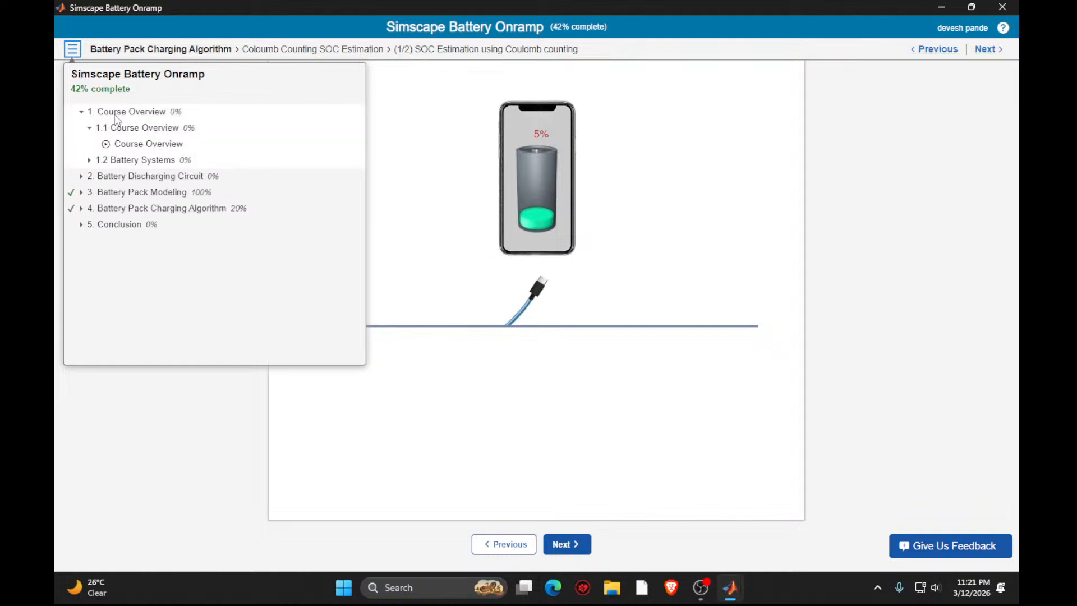
{"action": "left_click", "coordinate": [98, 114]}
{"action": "left_click", "coordinate": [98, 112]}
{"action": "left_click", "coordinate": [98, 113]}
{"action": "left_click", "coordinate": [98, 114]}
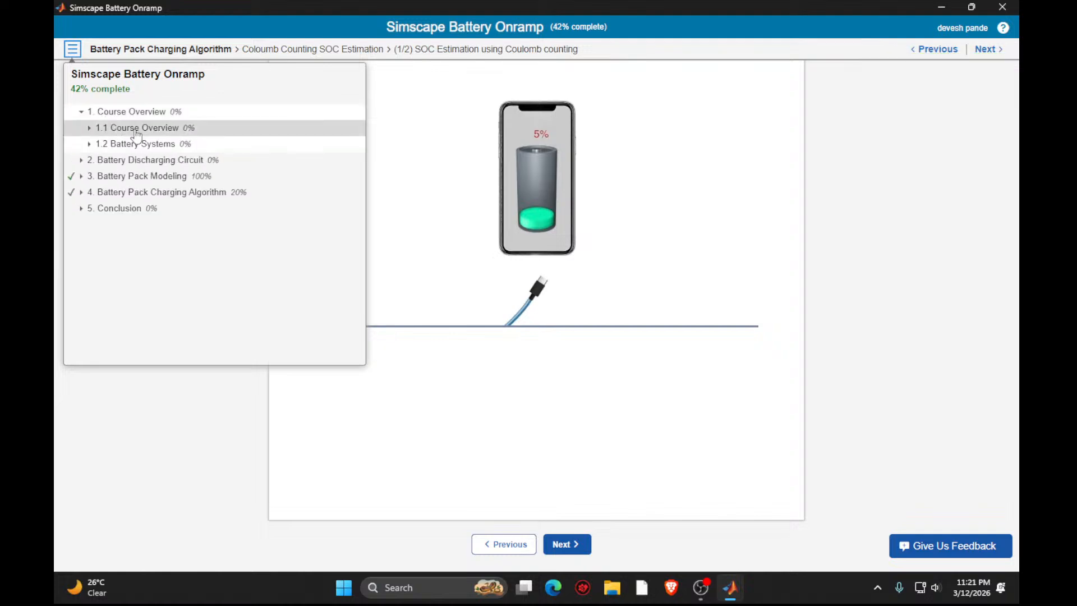
{"action": "left_click", "coordinate": [137, 129]}
{"action": "left_click", "coordinate": [112, 142]}
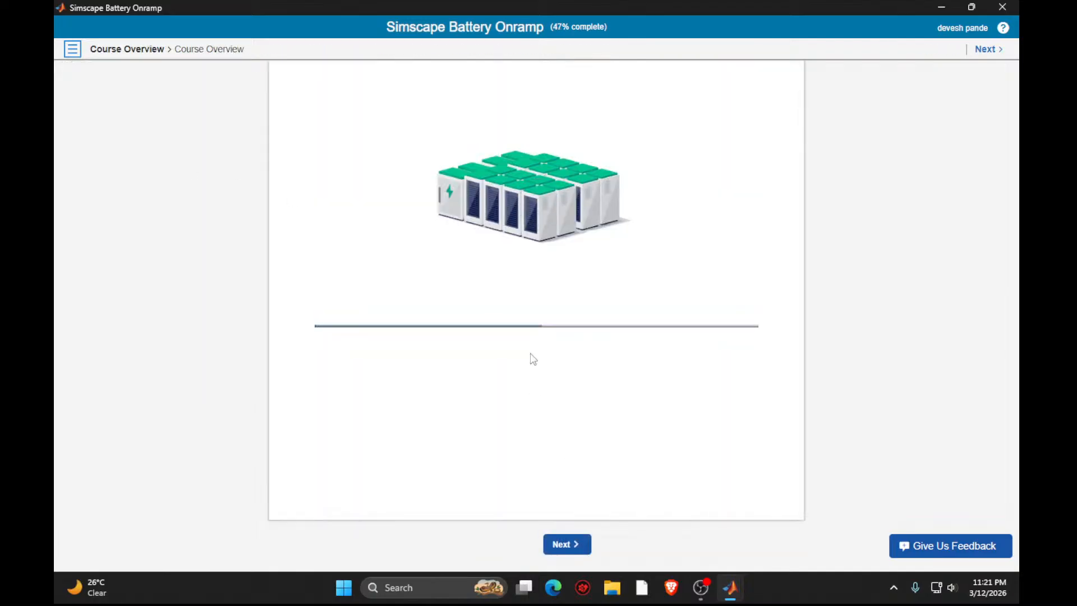
Skip the Course Overview video to its end and advance to The Training Environment exercise.
{"action": "left_click_drag", "start_coordinate": [565, 310], "coordinate": [907, 323]}
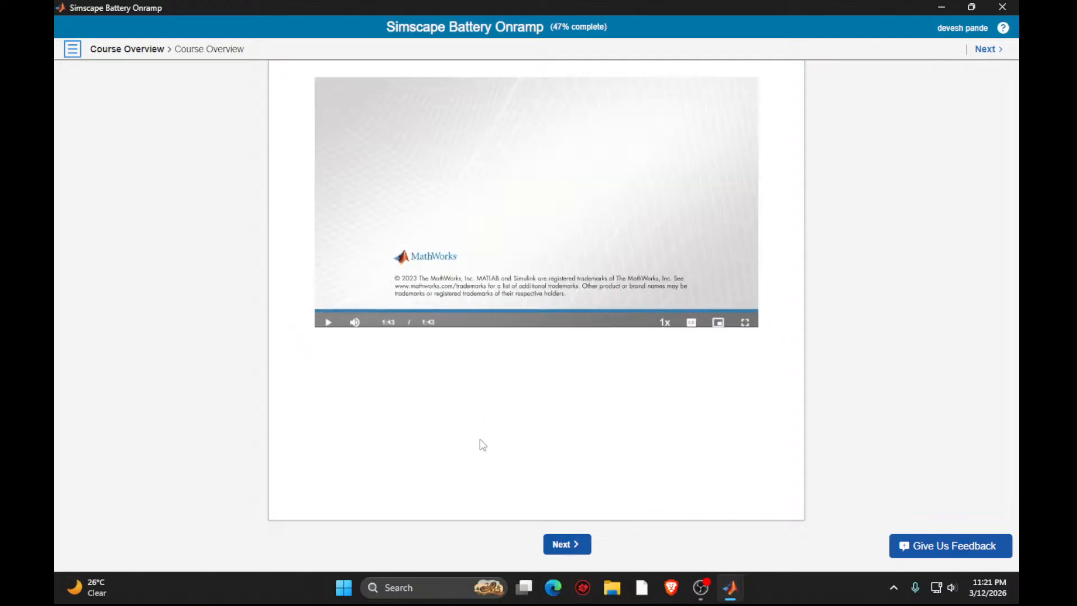
{"action": "left_click", "coordinate": [566, 546]}
{"action": "left_click", "coordinate": [563, 551]}
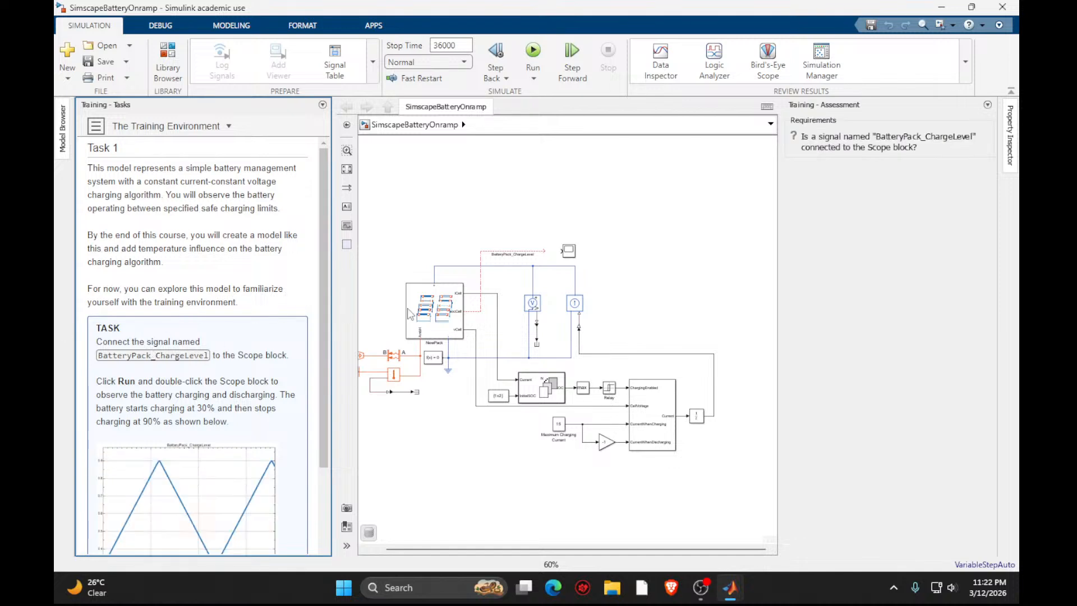
Connect the BatteryPack_ChargeLevel signal to the Scope block, then submit Task 1 and proceed to Task 2.
{"action": "left_click_drag", "start_coordinate": [544, 251], "coordinate": [561, 249]}
{"action": "scroll", "coordinate": [243, 401], "scroll_direction": "down", "scroll_amount": 5}
{"action": "left_click", "coordinate": [276, 491]}
{"action": "left_click", "coordinate": [282, 497]}
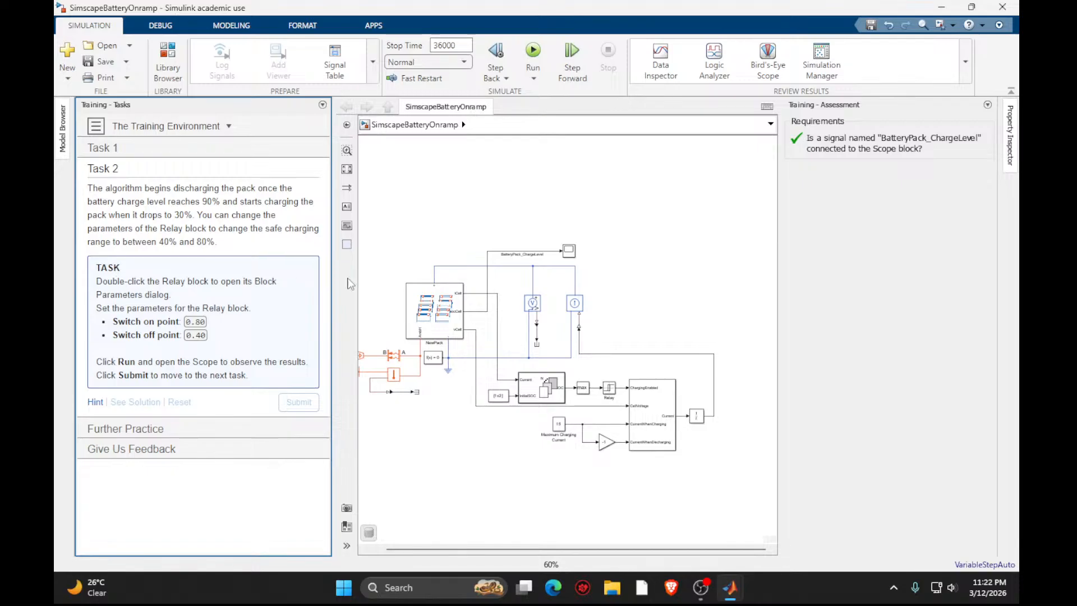
Set the Relay block's Switch on point to 0.80 and Switch off point to 0.40, and apply the parameters.
{"action": "left_click", "coordinate": [610, 388]}
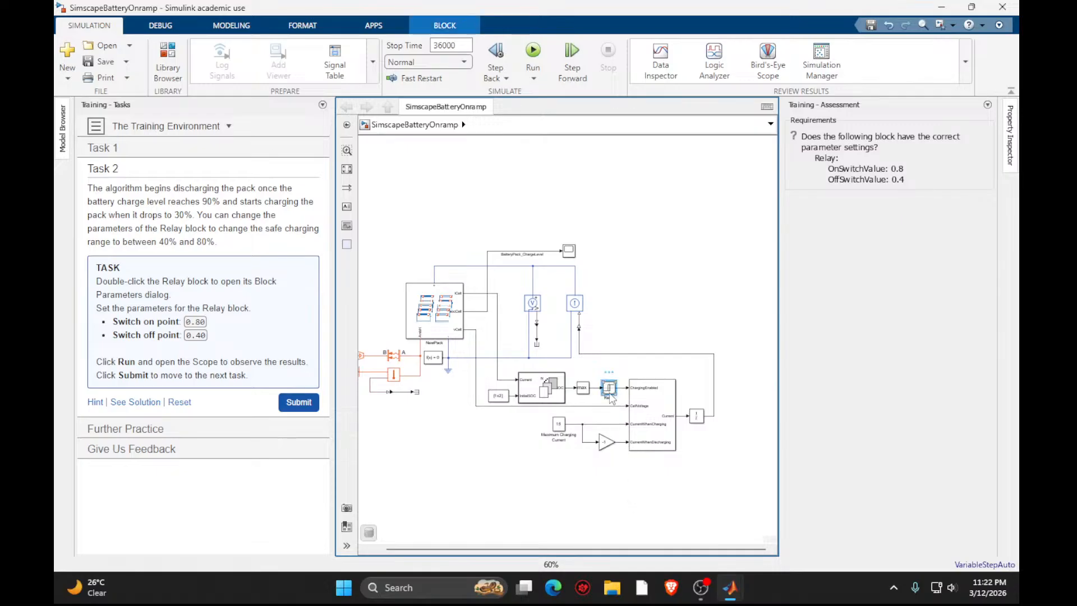
{"action": "left_click", "coordinate": [939, 8]}
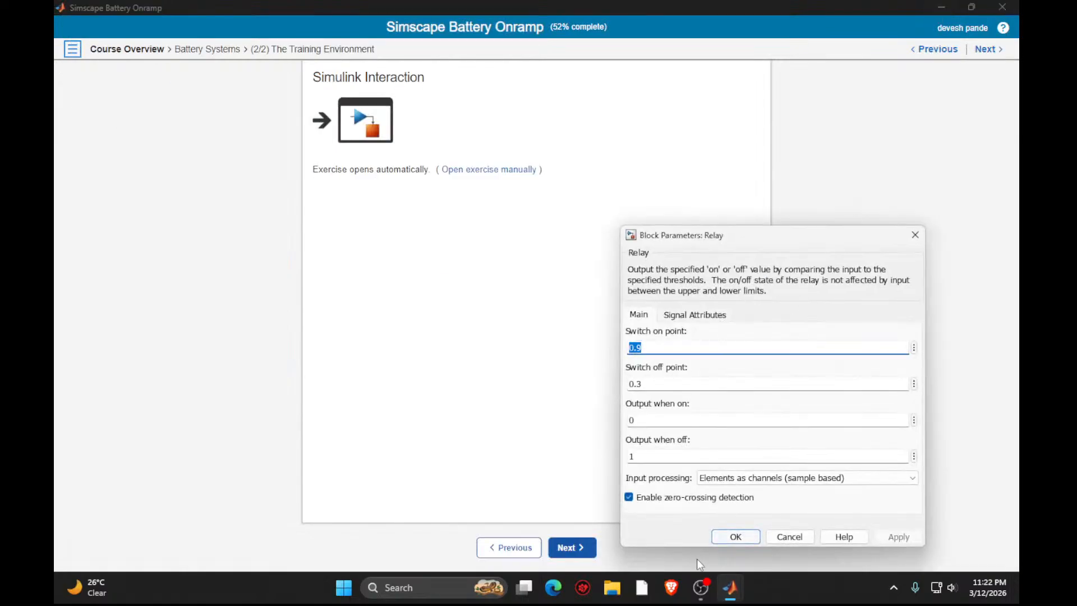
{"action": "mouse_move", "coordinate": [730, 588]}
{"action": "left_click", "coordinate": [789, 512]}
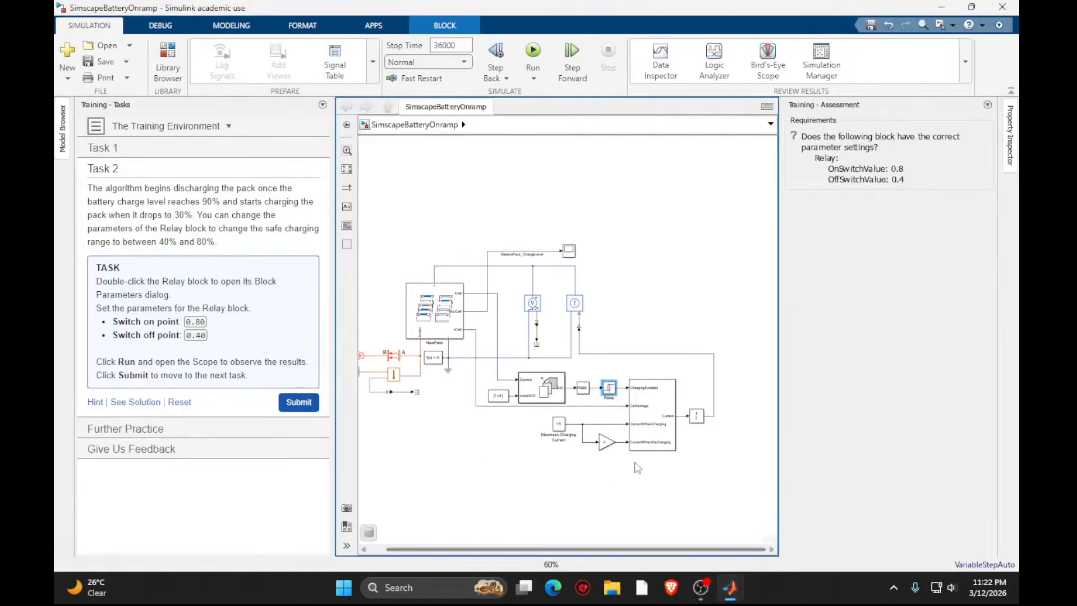
{"action": "left_click", "coordinate": [945, 515]}
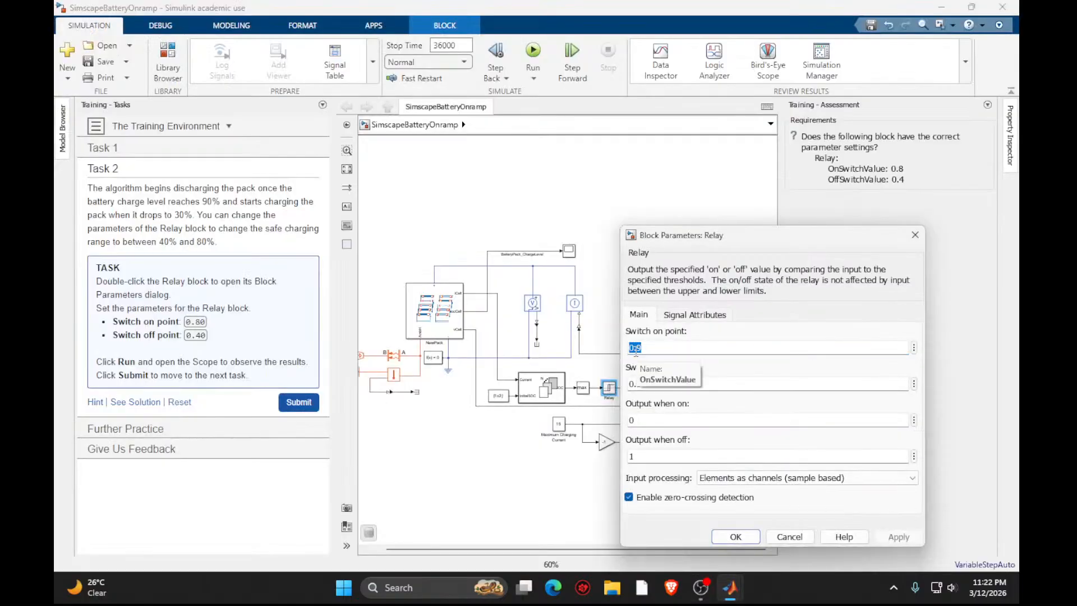
{"action": "key", "text": "BackSpace"}
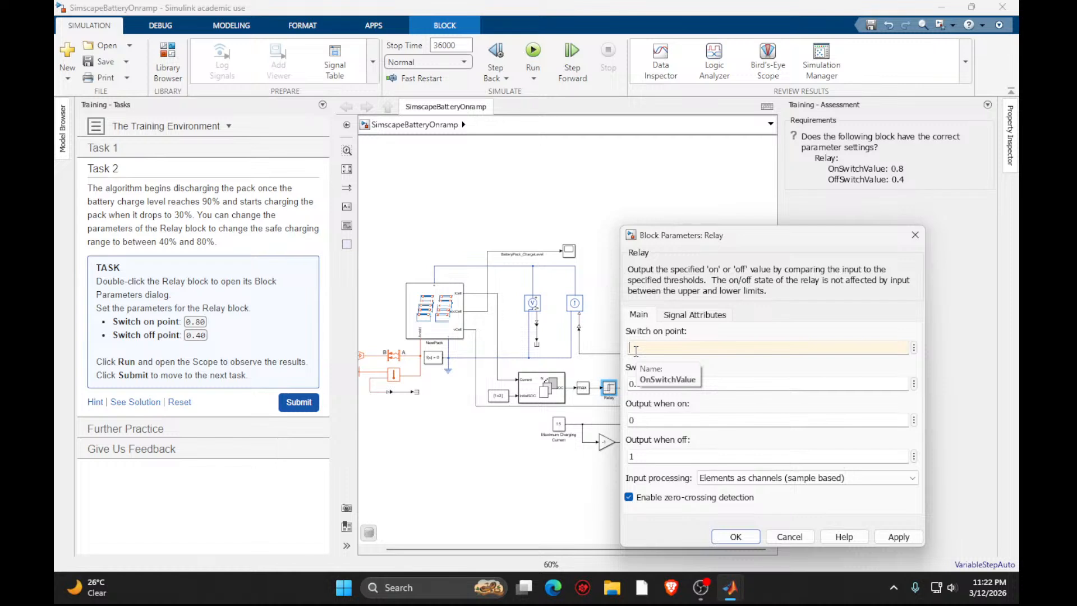
{"action": "type", "text": "0.80"}
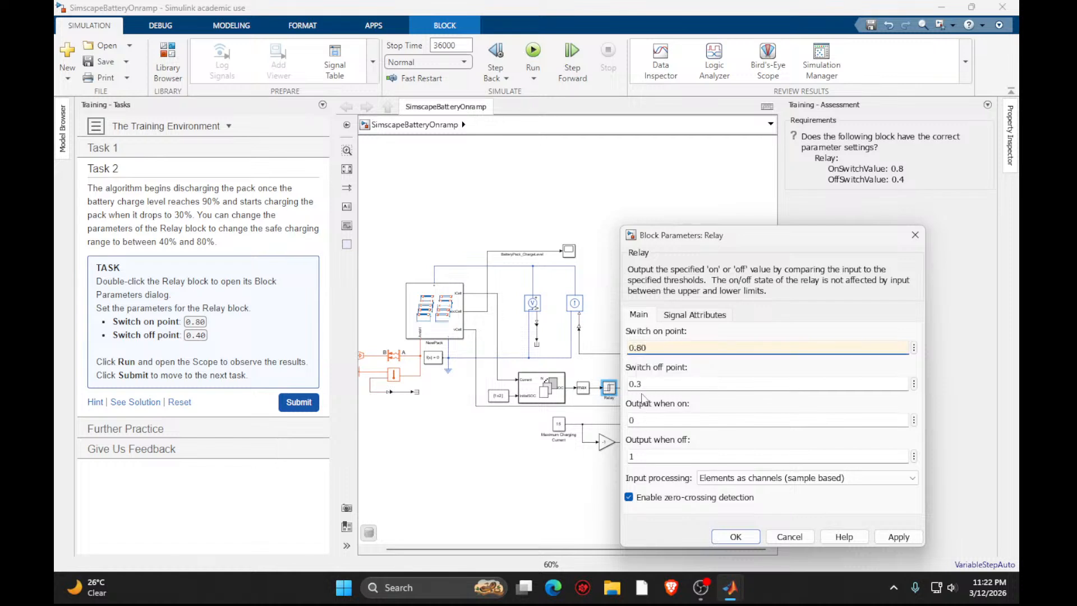
{"action": "key", "text": "Tab"}
{"action": "key", "text": "BackSpace"}
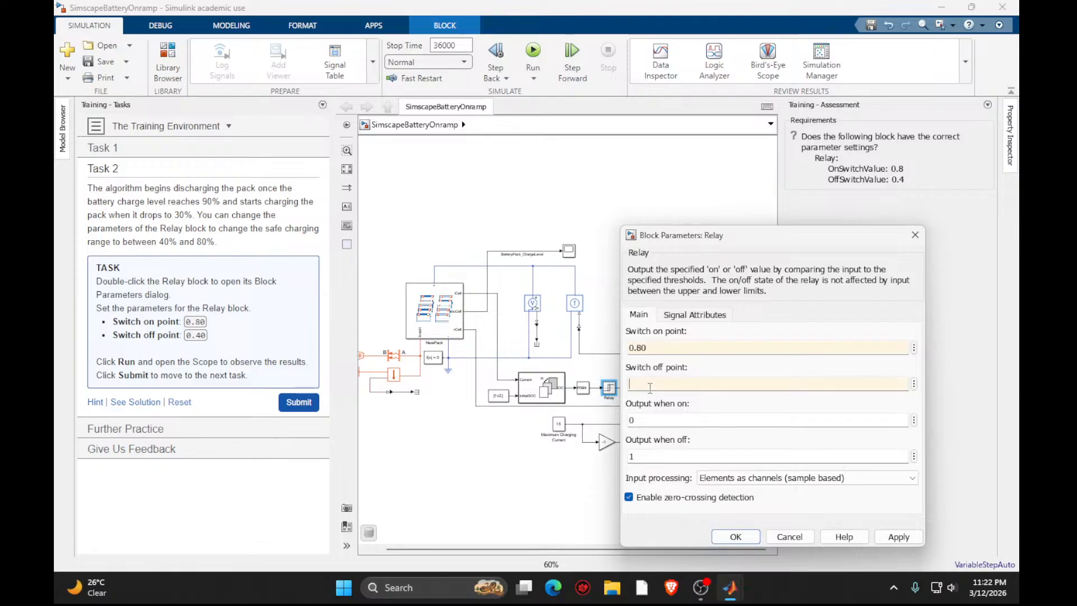
{"action": "type", "text": "0.40"}
{"action": "left_click", "coordinate": [899, 537]}
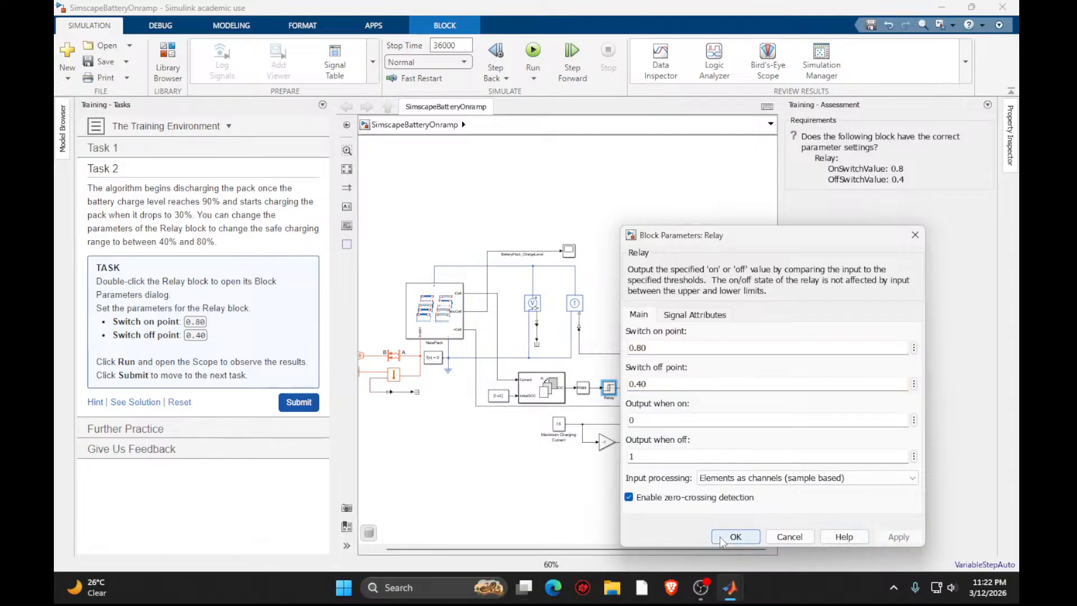
{"action": "left_click", "coordinate": [723, 538]}
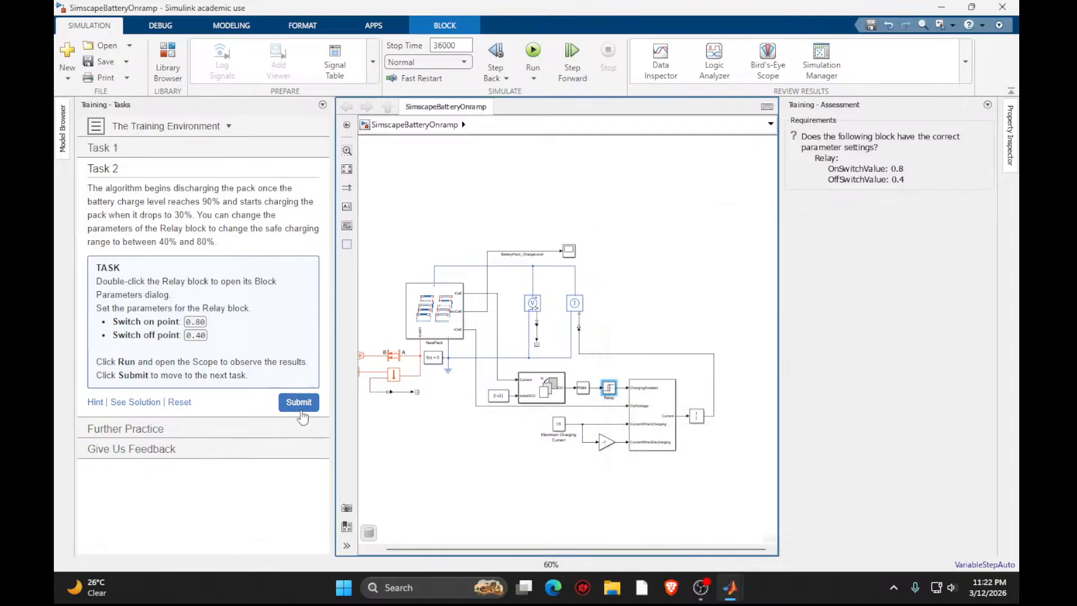
Submit Task 2 and finish The Training Environment exercise.
{"action": "left_click", "coordinate": [301, 415]}
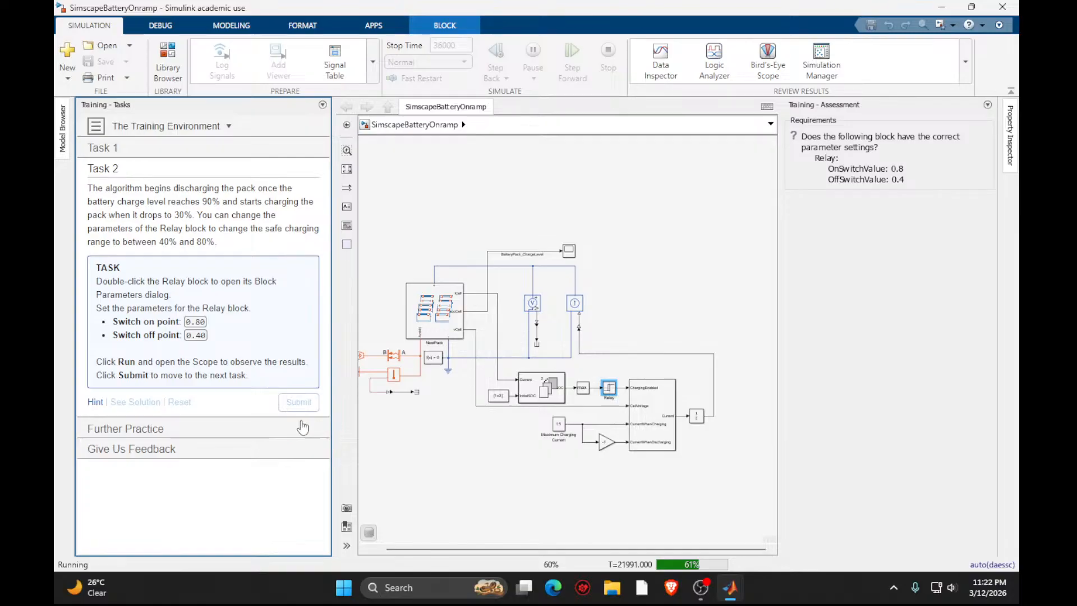
{"action": "left_click", "coordinate": [295, 404]}
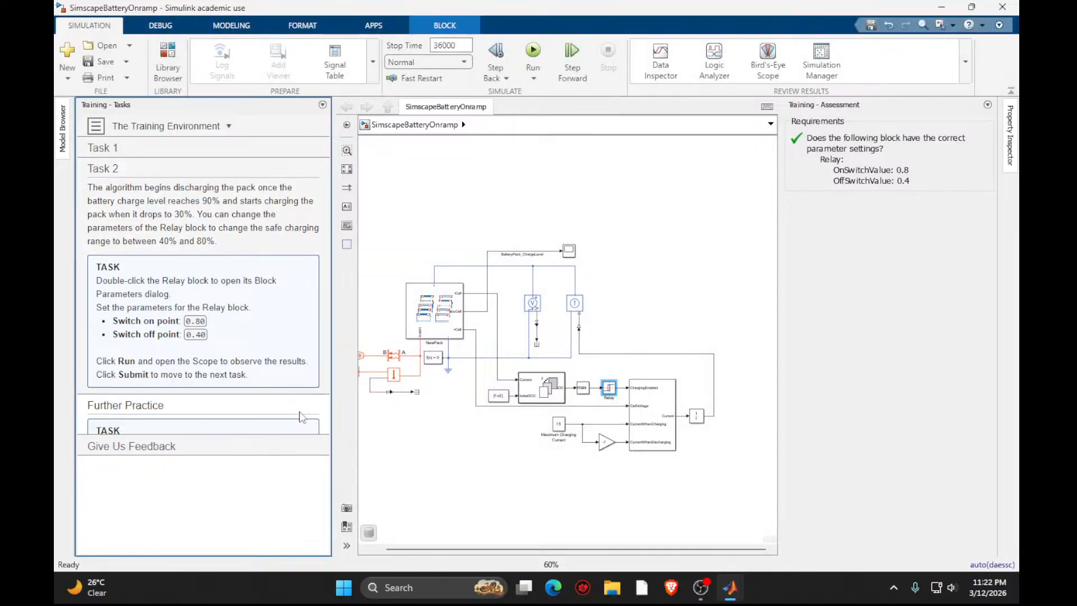
{"action": "left_click", "coordinate": [294, 393]}
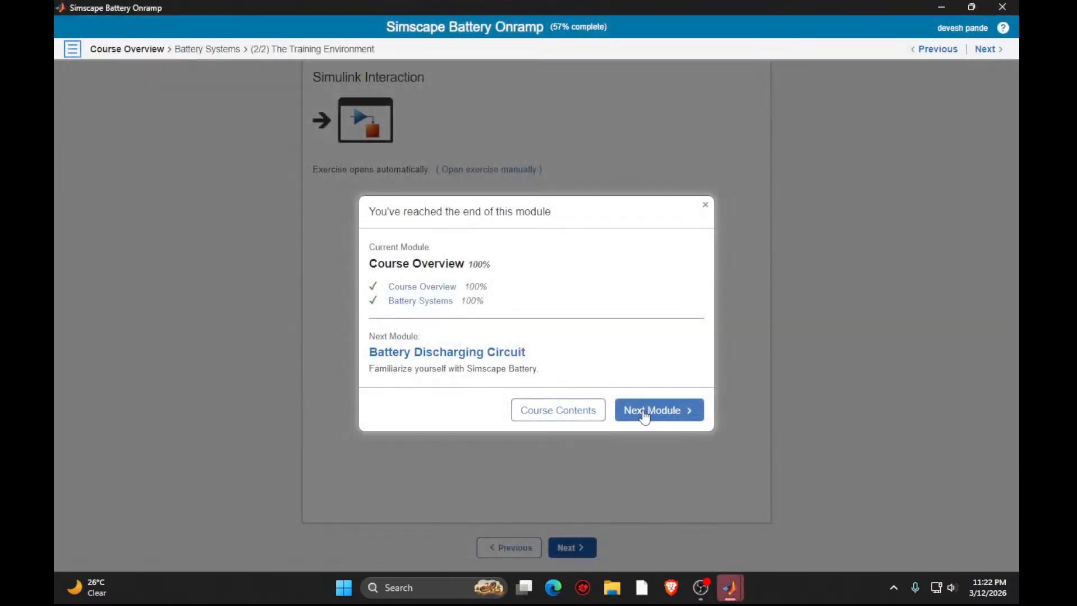
Proceed to the Battery Discharging Circuit module, skip its introduction video ahead to 0:48 and open the Build a Battery Circuit exercise.
{"action": "left_click", "coordinate": [644, 413]}
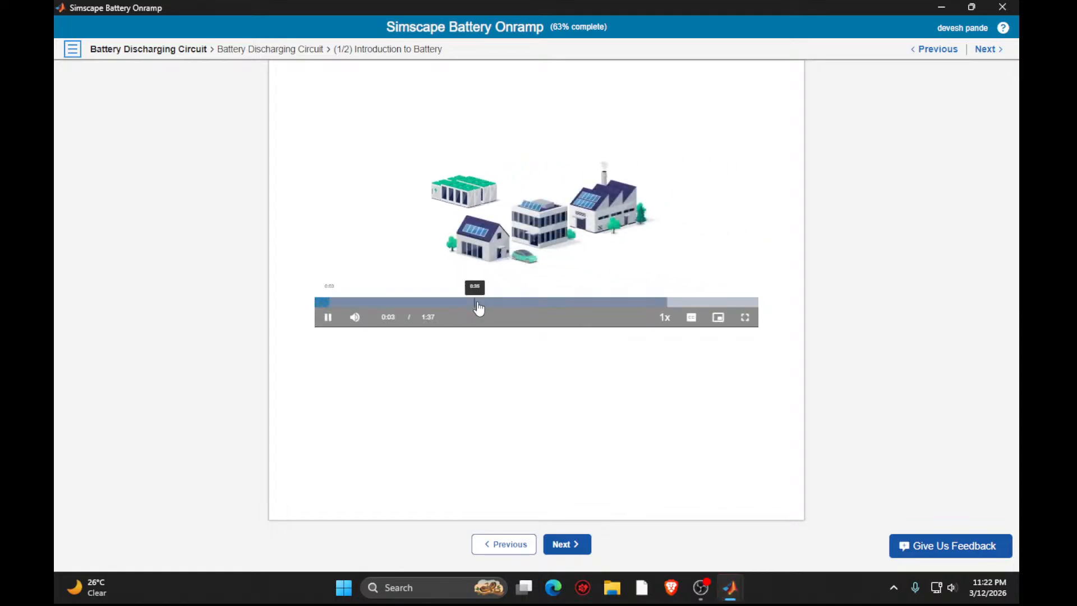
{"action": "left_click_drag", "start_coordinate": [479, 305], "coordinate": [537, 307]}
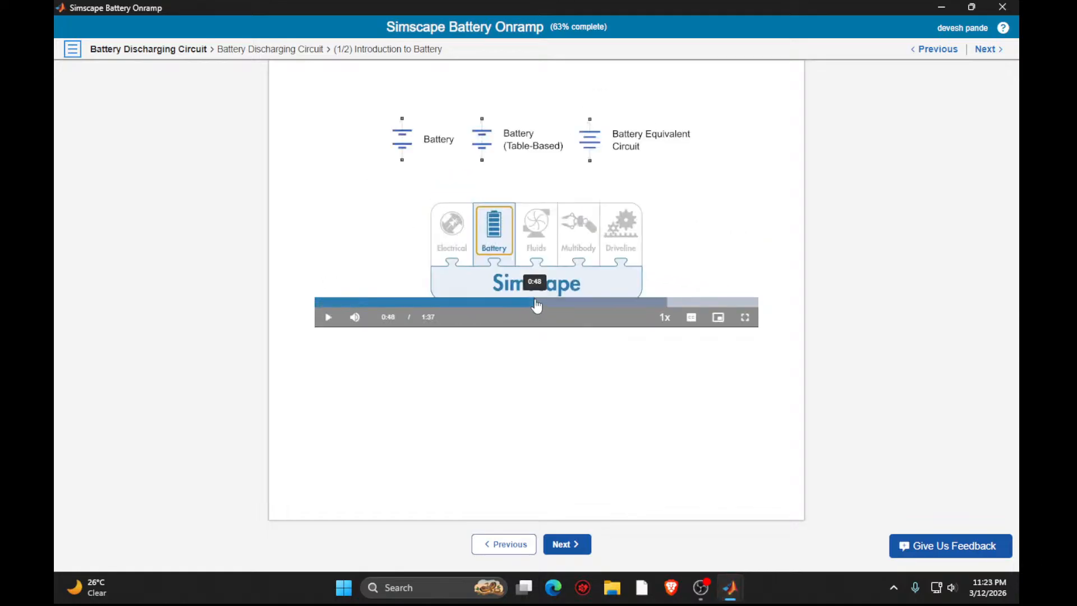
{"action": "left_click", "coordinate": [582, 540]}
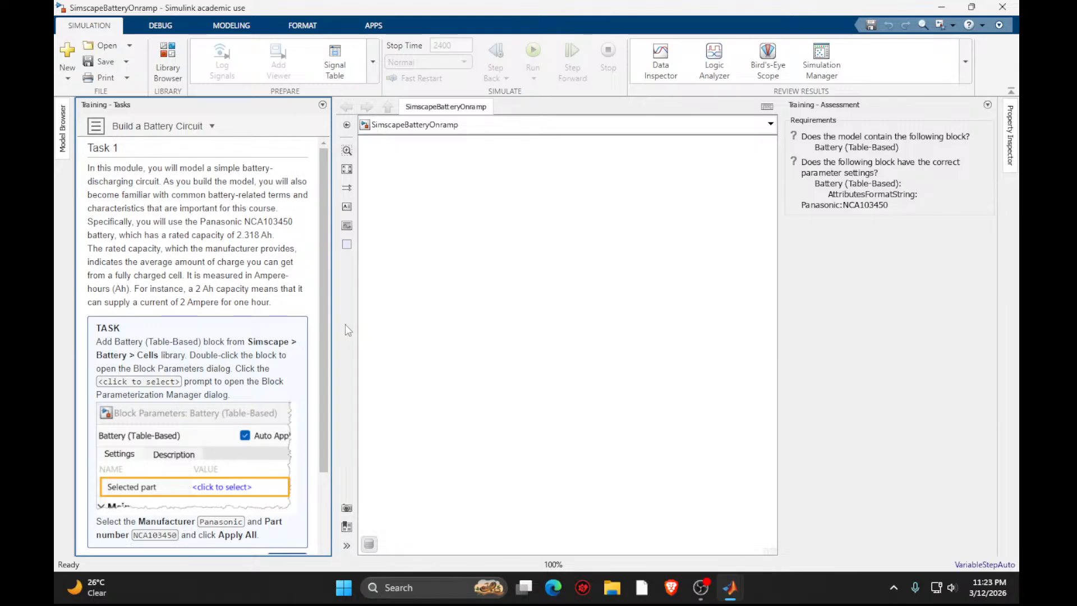
Add a Battery (Table-Based) block from the Simscape Battery Cells library to the empty model.
{"action": "double_click", "coordinate": [464, 364]}
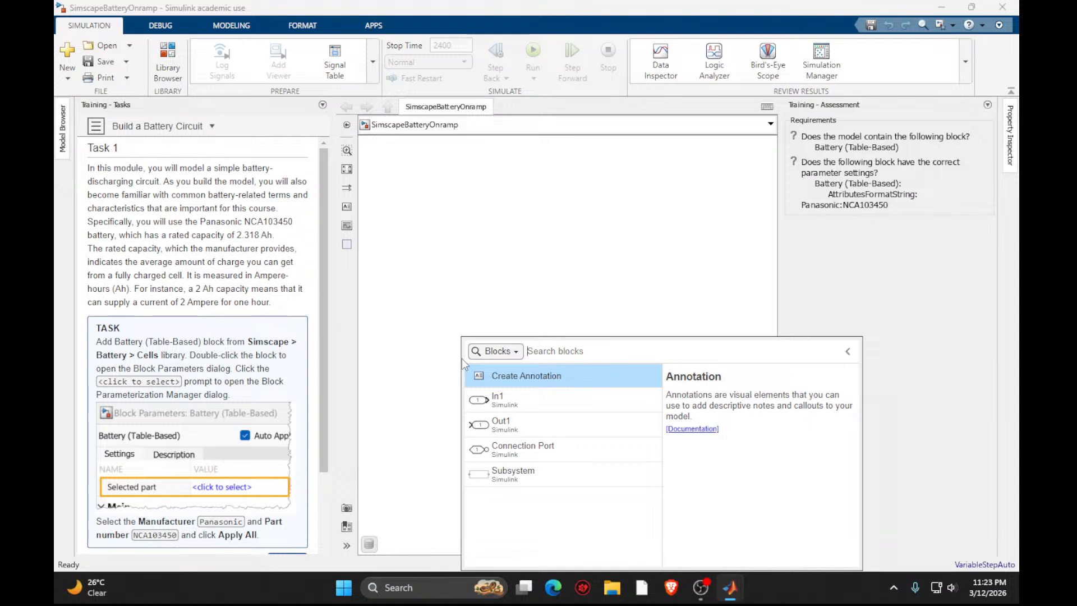
{"action": "type", "text": "battery"}
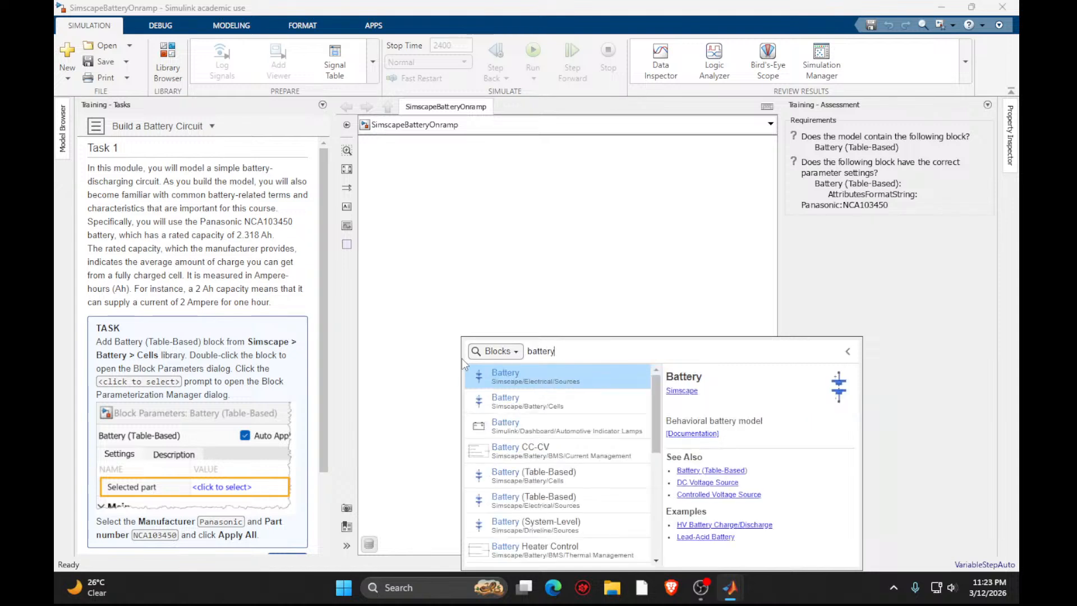
{"action": "left_click", "coordinate": [528, 486]}
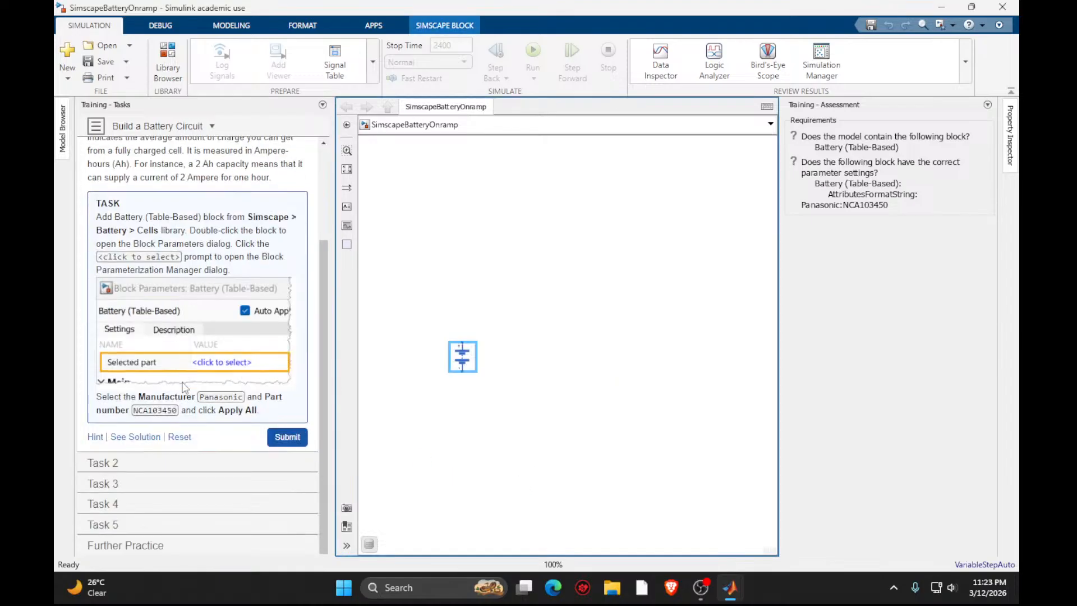
Parameterize the Battery (Table-Based) block with the Panasonic NCA103450 part, apply all its values, and submit Task 1.
{"action": "double_click", "coordinate": [463, 356]}
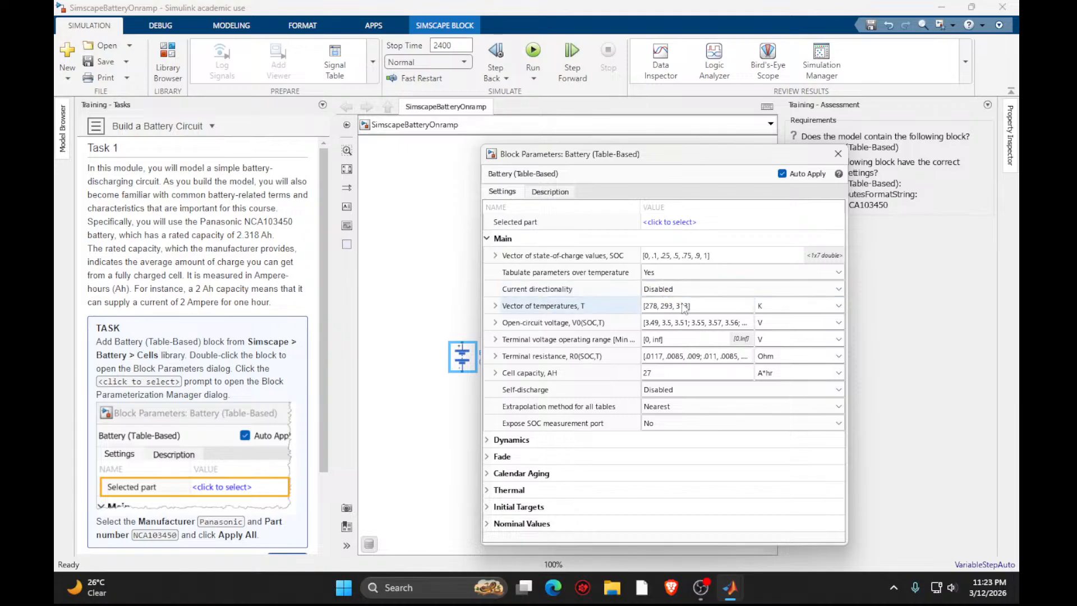
{"action": "left_click", "coordinate": [670, 222]}
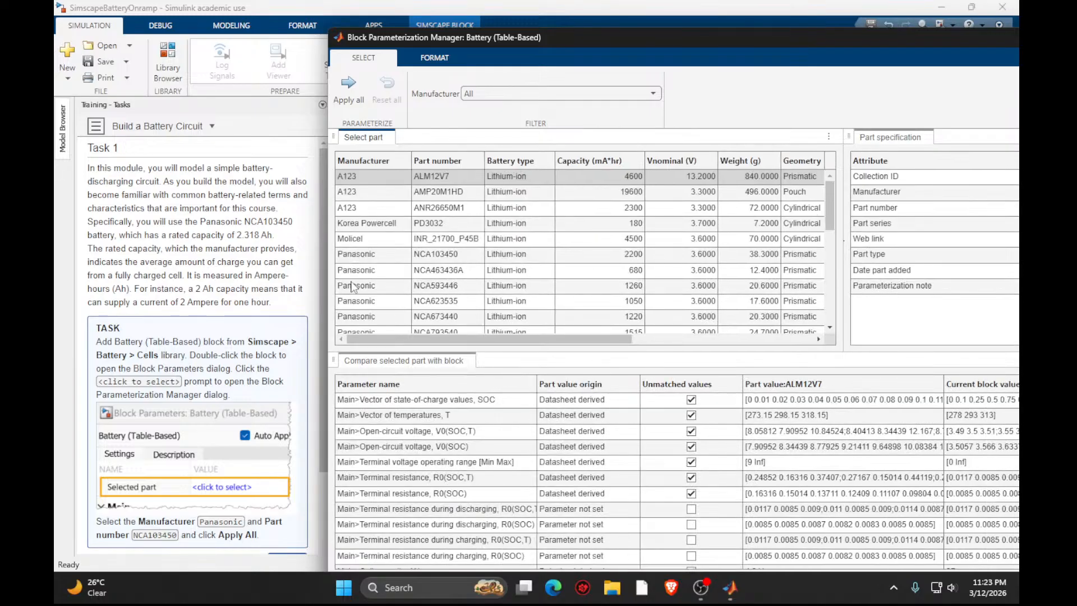
{"action": "scroll", "coordinate": [212, 456], "scroll_direction": "down", "scroll_amount": 2}
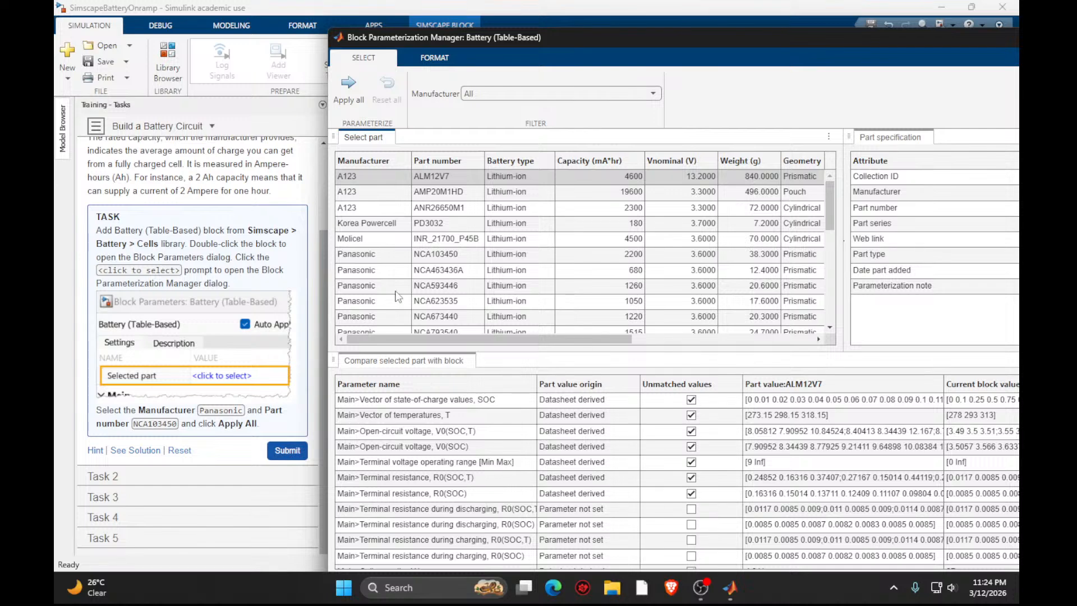
{"action": "left_click", "coordinate": [444, 258]}
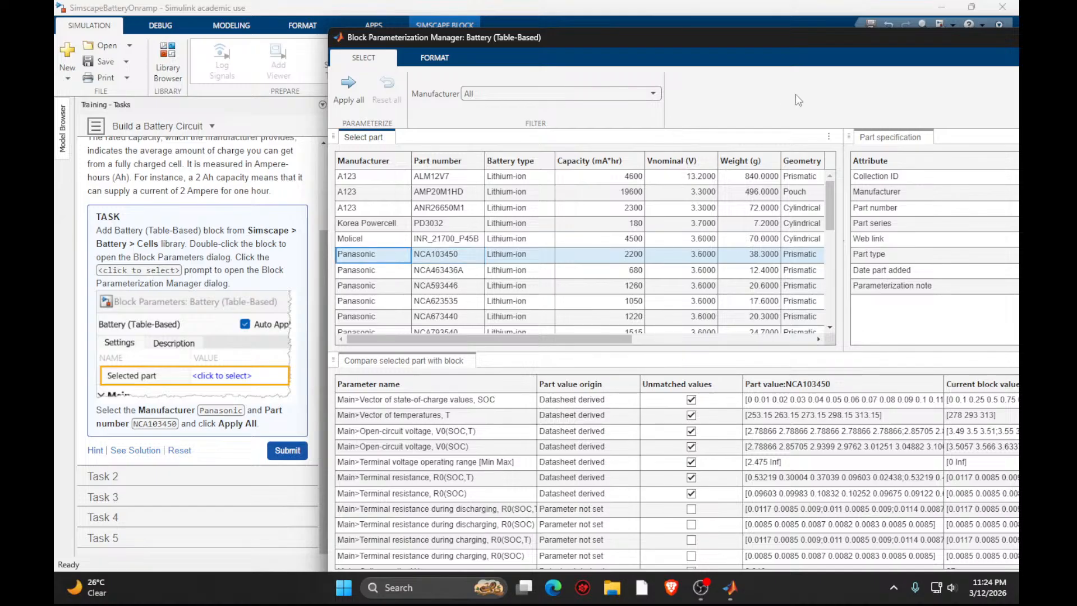
{"action": "left_click_drag", "start_coordinate": [815, 42], "coordinate": [603, 38]}
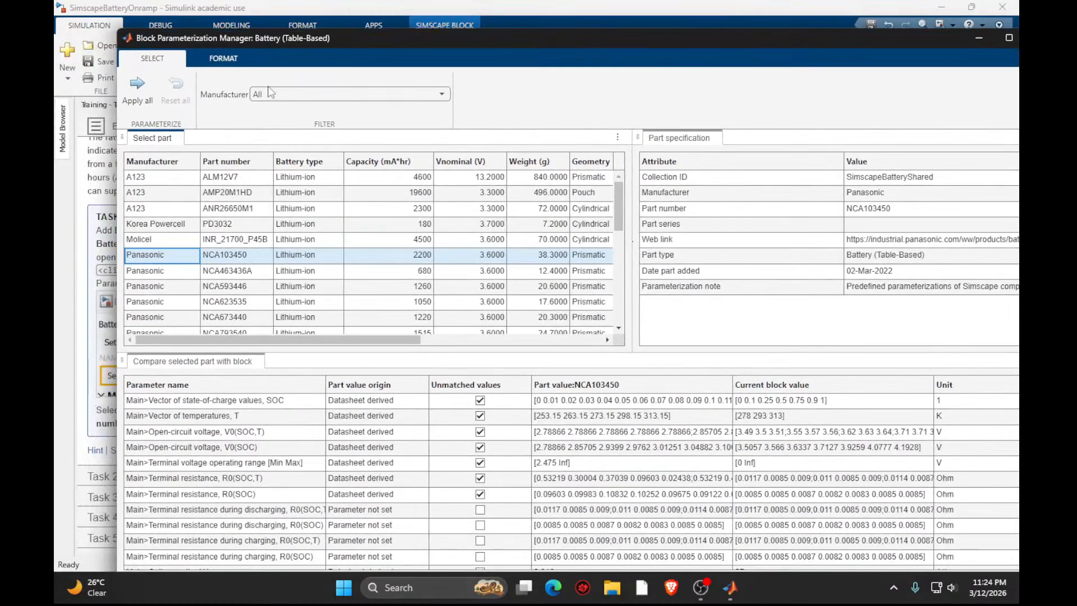
{"action": "left_click", "coordinate": [137, 92]}
{"action": "left_click_drag", "start_coordinate": [919, 38], "coordinate": [877, 37]}
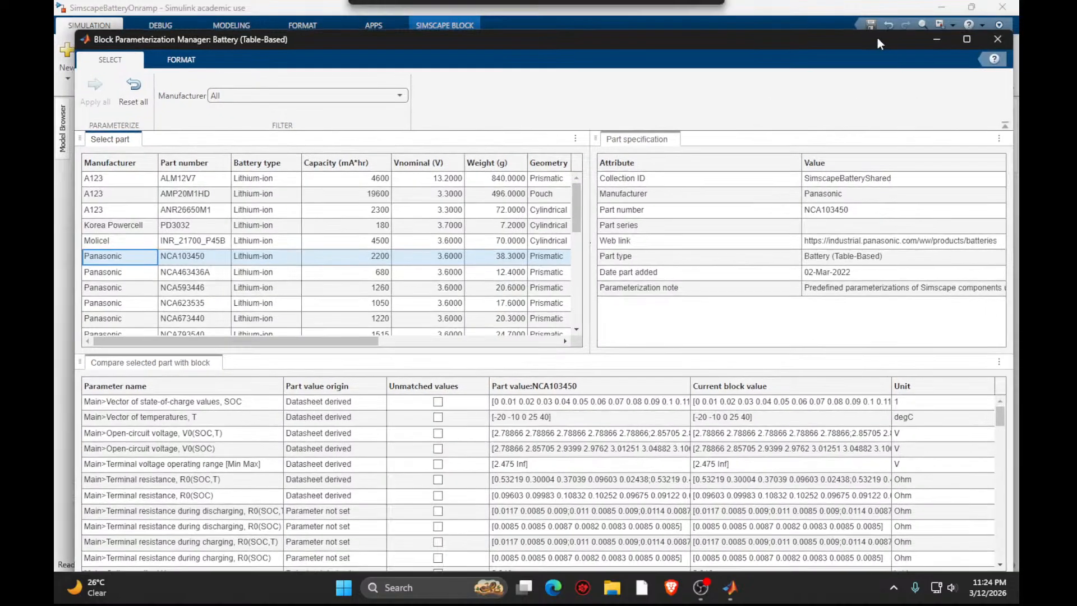
{"action": "left_click", "coordinate": [1004, 39]}
{"action": "left_click", "coordinate": [286, 451]}
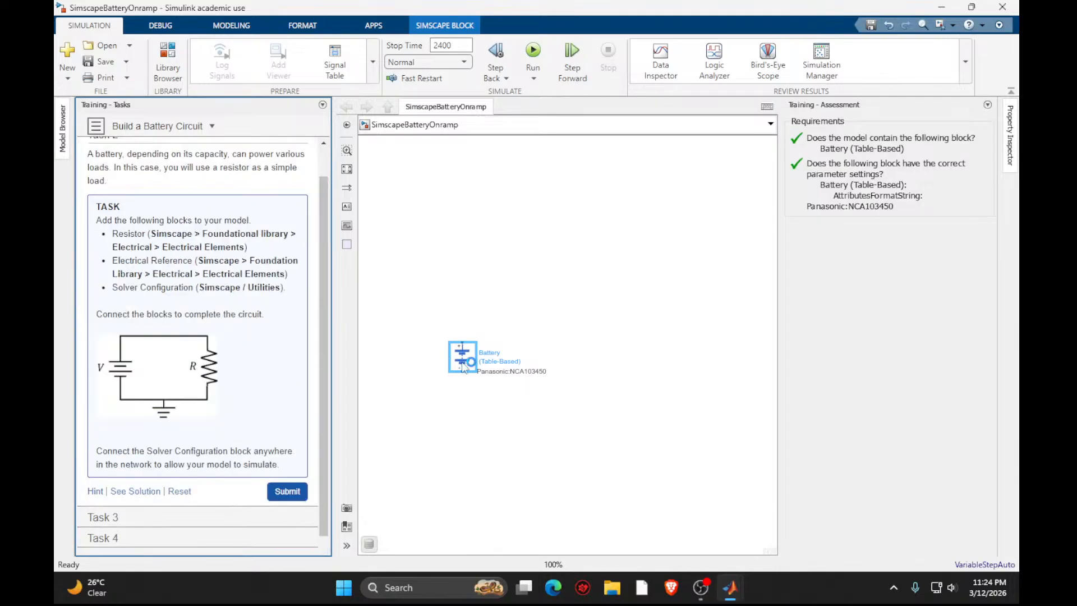
Add a Resistor block and an Electrical Reference block in the empty area below the battery.
{"action": "double_click", "coordinate": [619, 441]}
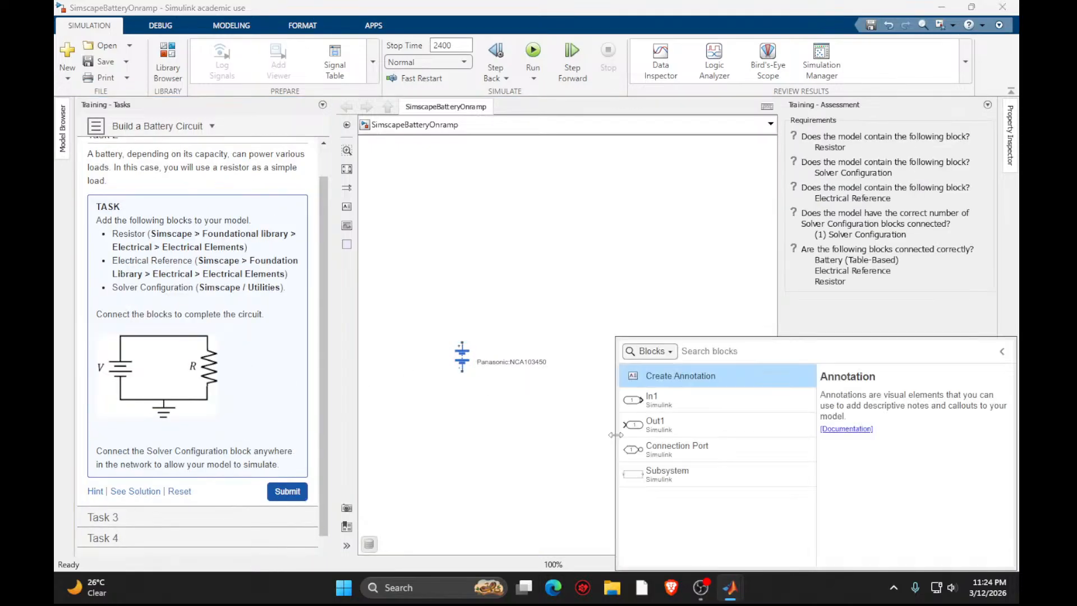
{"action": "type", "text": "reisi"}
{"action": "key", "text": "BackSpace"}
{"action": "key", "text": "BackSpace"}
{"action": "key", "text": "BackSpace"}
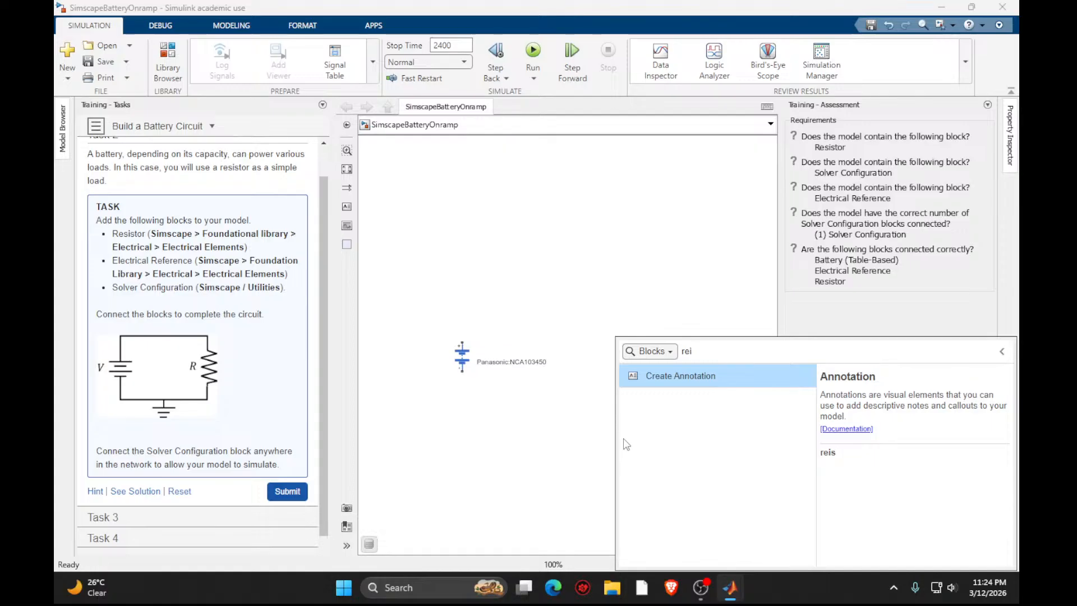
{"action": "type", "text": "lsistor"}
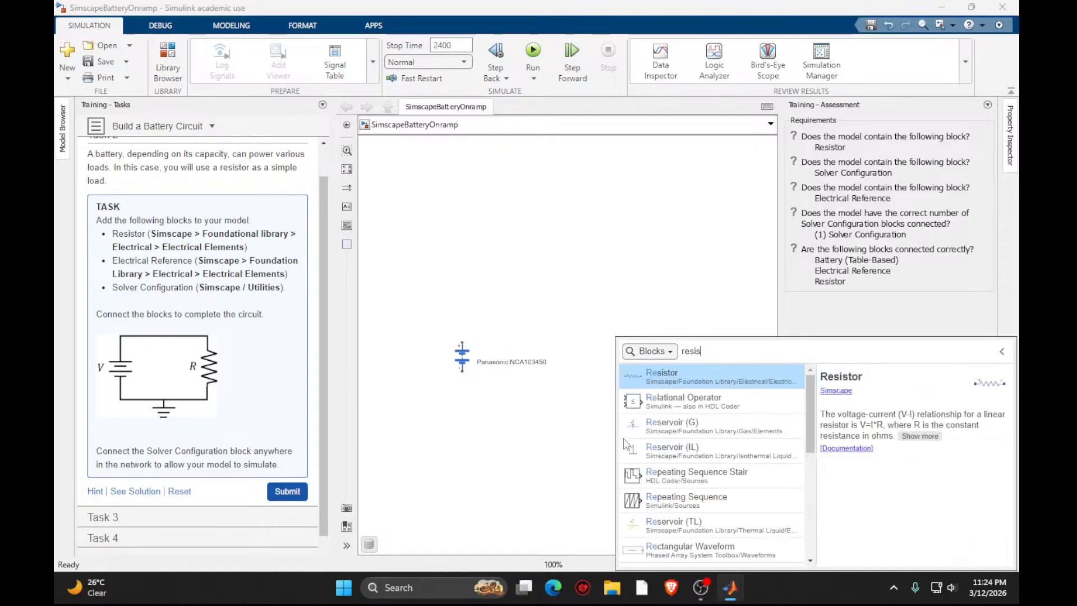
{"action": "left_click", "coordinate": [670, 386]}
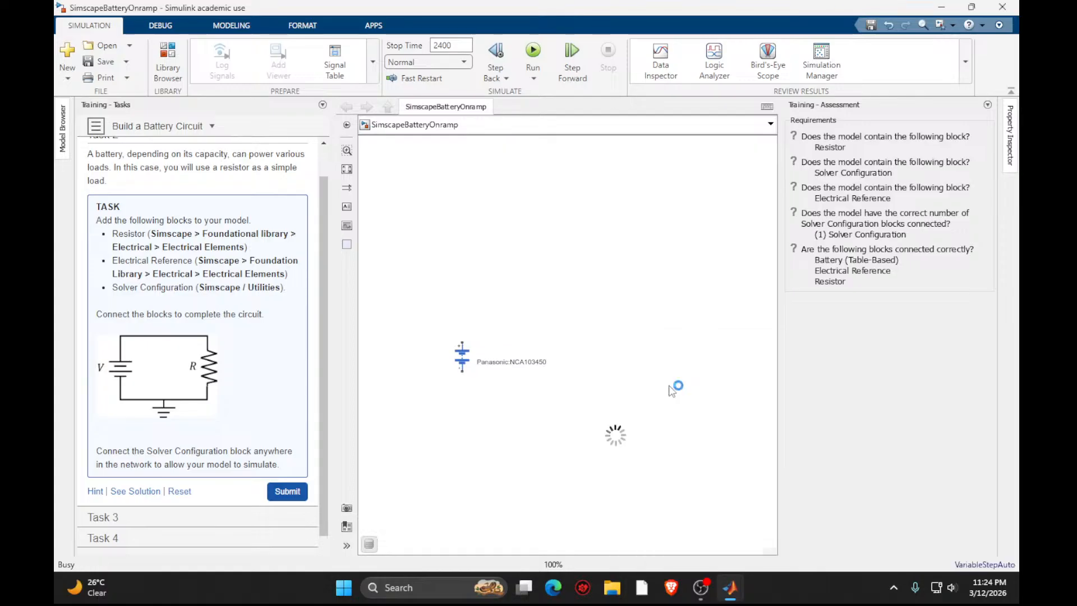
{"action": "double_click", "coordinate": [481, 436]}
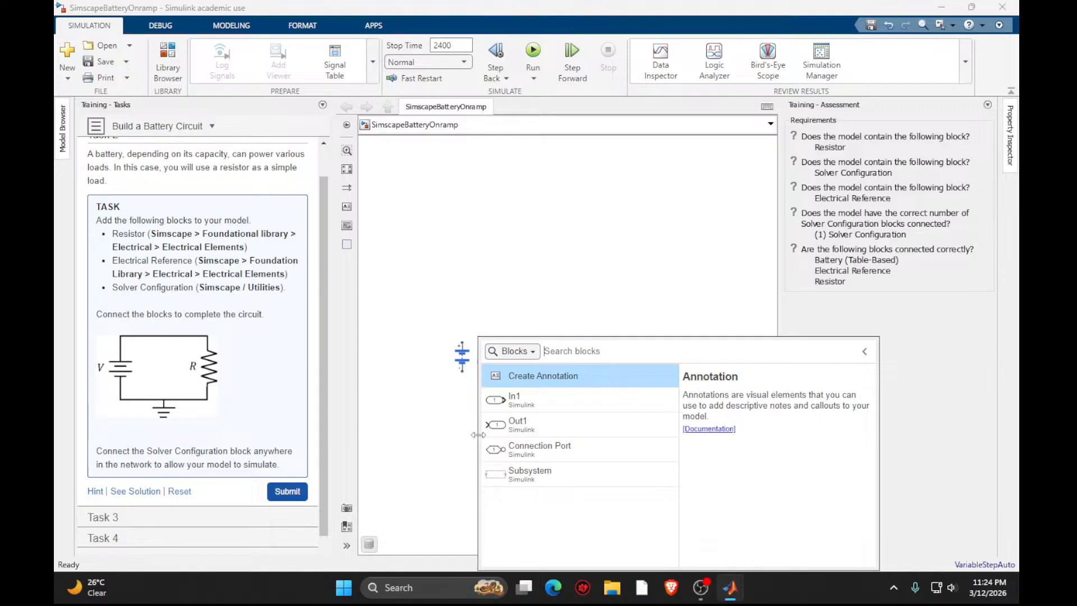
{"action": "type", "text": "refer"}
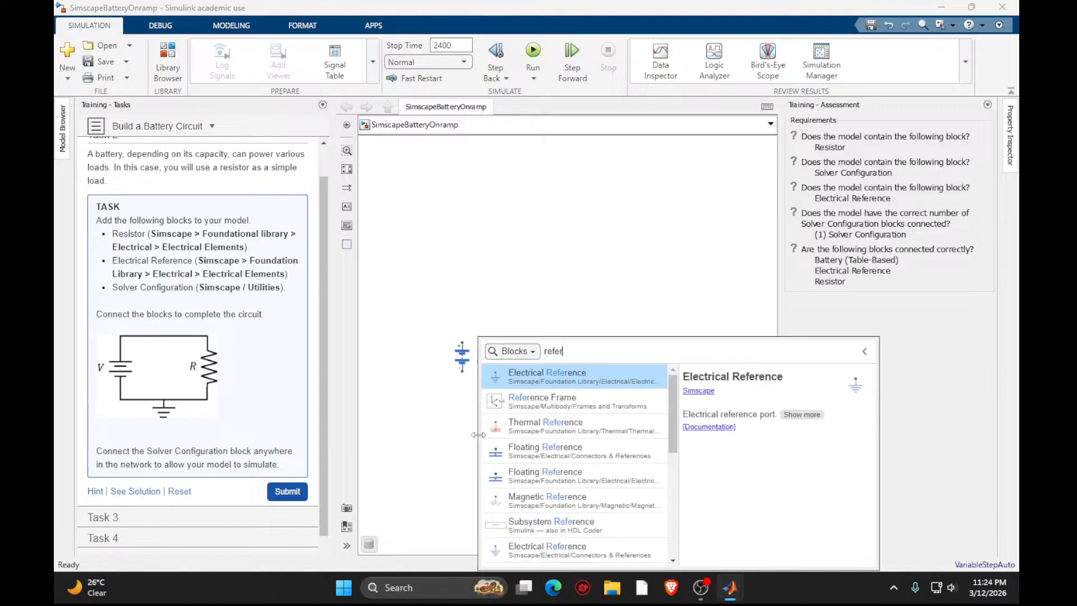
{"action": "left_click", "coordinate": [573, 384]}
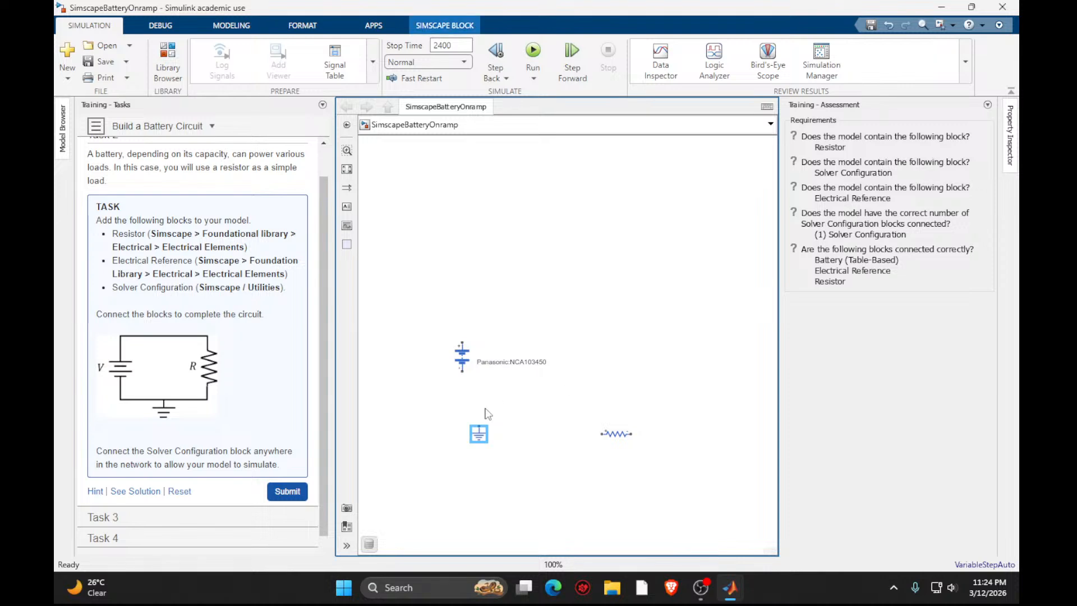
Connect the Resistor's two ends to the battery's positive and negative terminals, and rotate the Resistor to vertical.
{"action": "left_click", "coordinate": [613, 440]}
{"action": "mouse_move", "coordinate": [603, 434]}
{"action": "left_mouse_down"}
{"action": "mouse_move", "coordinate": [500, 331]}
{"action": "mouse_move", "coordinate": [463, 344]}
{"action": "left_mouse_up"}
{"action": "left_click_drag", "start_coordinate": [630, 437], "coordinate": [462, 370]}
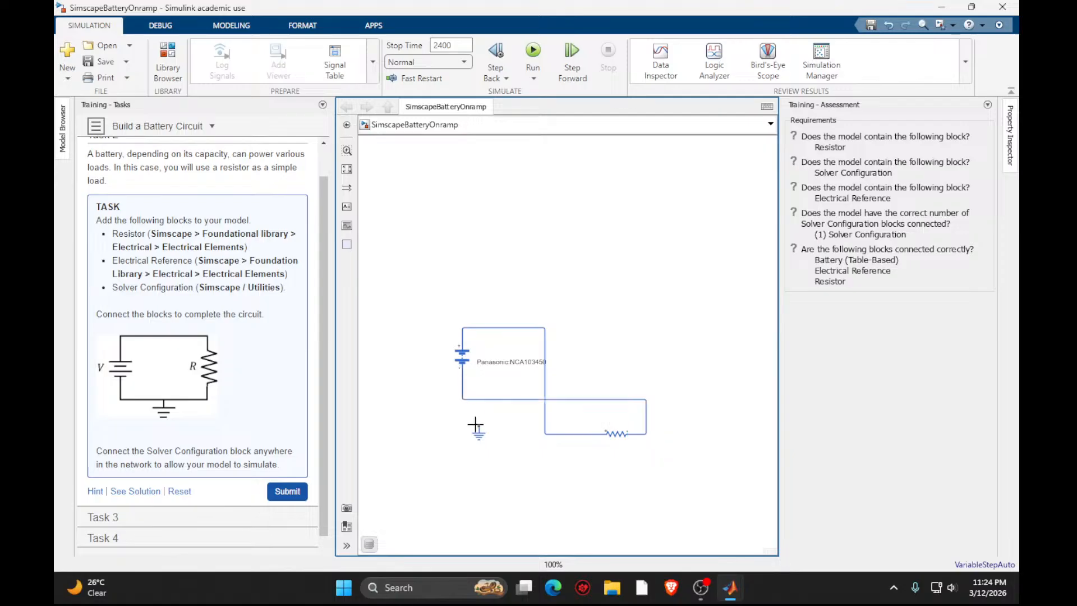
{"action": "left_click", "coordinate": [616, 442]}
{"action": "key", "text": "ctrl+r"}
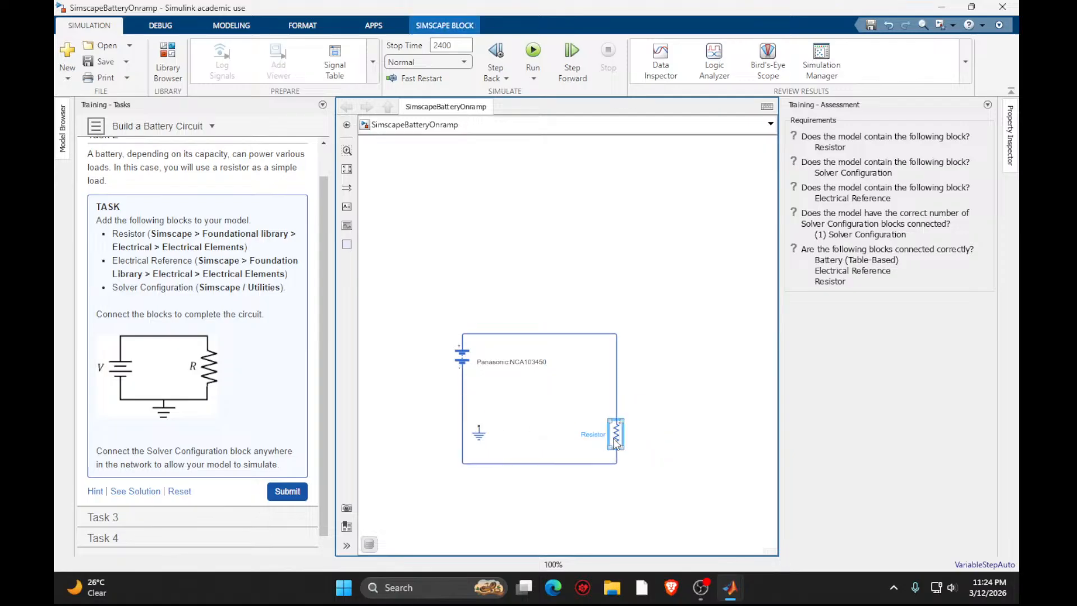
Move the Resistor up and away from the battery, and raise the lower wire to the Electrical Reference's port.
{"action": "left_click", "coordinate": [622, 484]}
{"action": "left_click_drag", "start_coordinate": [616, 434], "coordinate": [663, 293]}
{"action": "left_click_drag", "start_coordinate": [646, 463], "coordinate": [640, 433]}
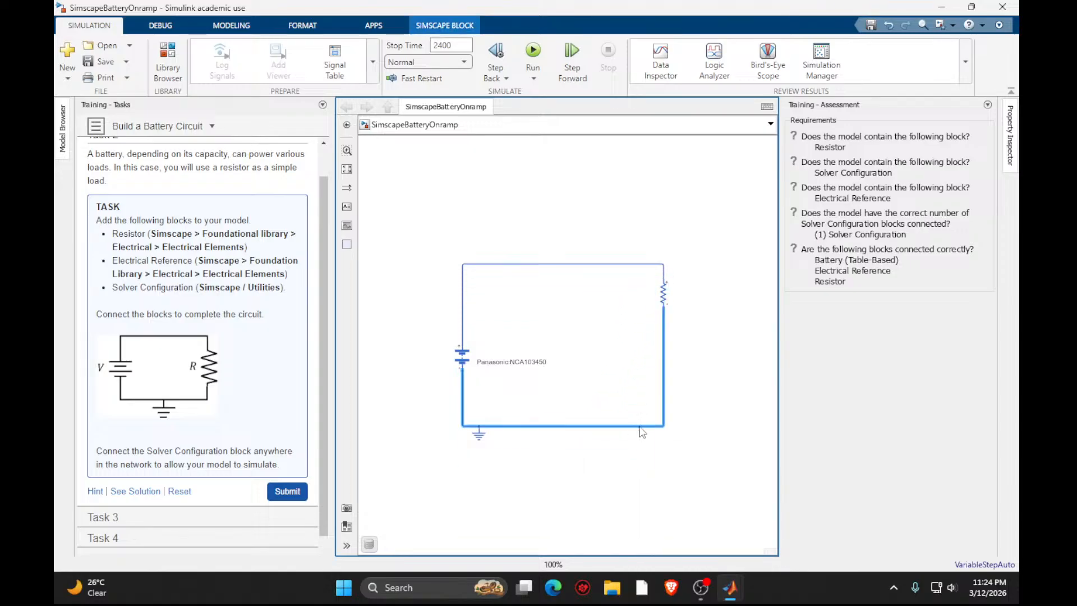
{"action": "left_click", "coordinate": [639, 469]}
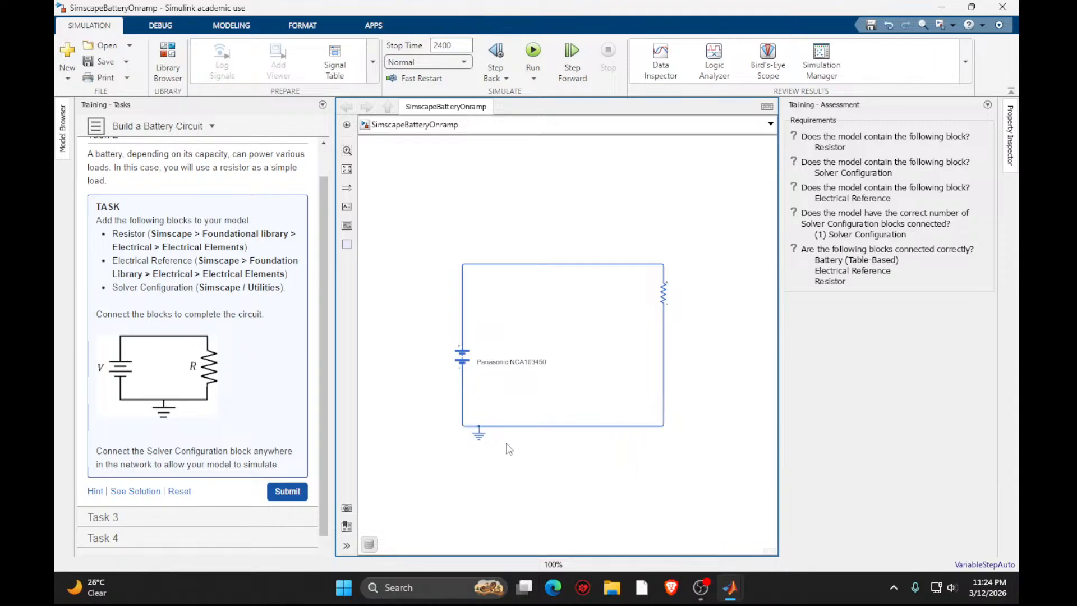
Connect the Electrical Reference to the circuit's lower wire and submit Task 2 for assessment.
{"action": "left_click", "coordinate": [484, 429]}
{"action": "mouse_move", "coordinate": [481, 436]}
{"action": "left_mouse_down"}
{"action": "mouse_move", "coordinate": [481, 456]}
{"action": "mouse_move", "coordinate": [480, 426]}
{"action": "left_mouse_up"}
{"action": "left_click", "coordinate": [286, 494]}
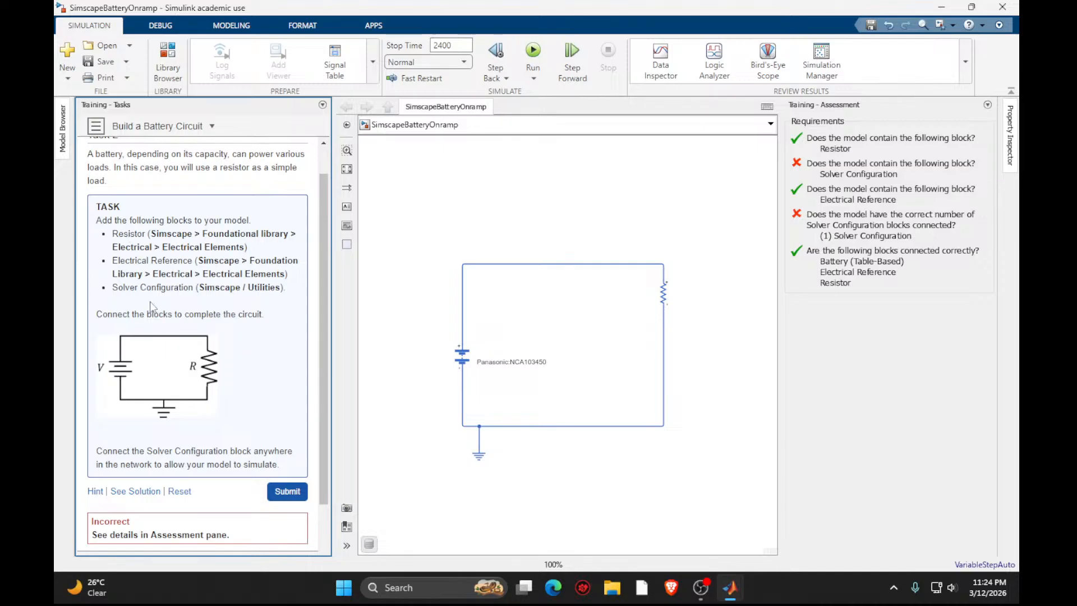
{"action": "left_click", "coordinate": [281, 491]}
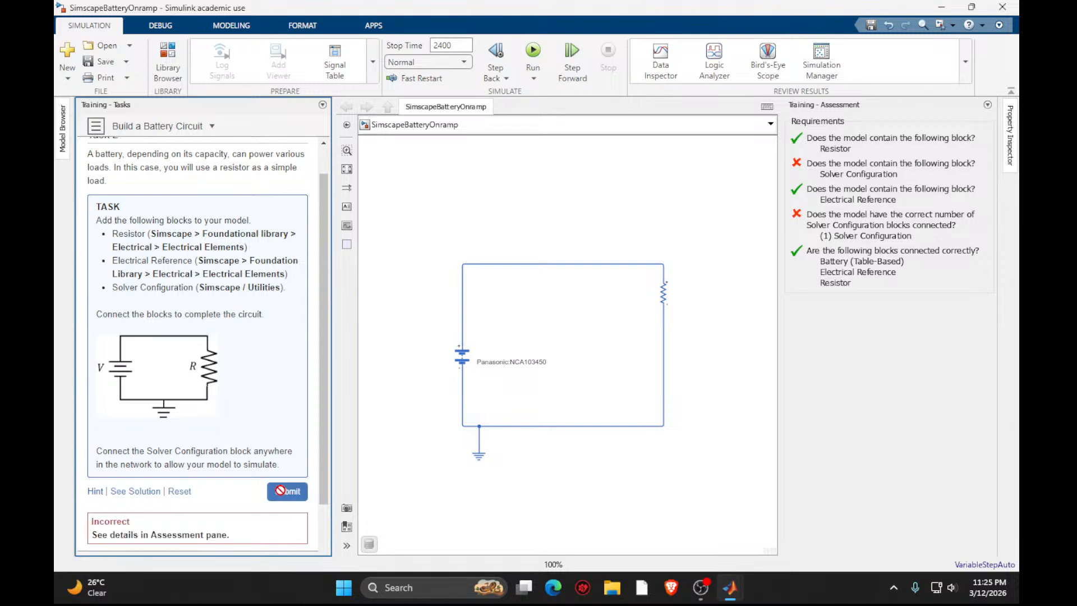
Add a Solver Configuration block connected to the circuit's lower wire, then resubmit Task 2 and proceed to Task 3.
{"action": "double_click", "coordinate": [627, 484]}
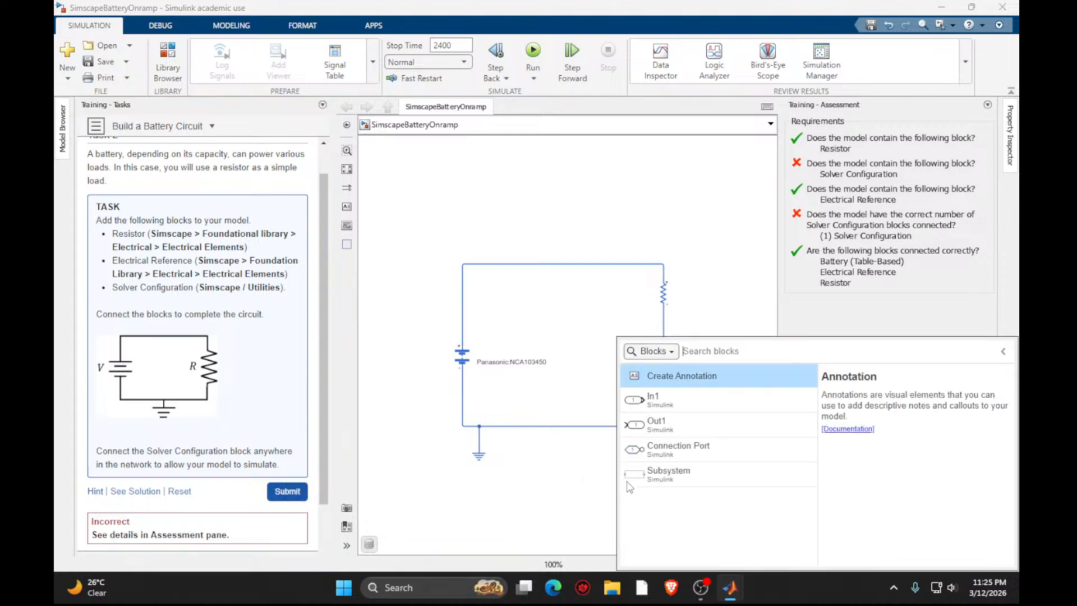
{"action": "type", "text": "solver"}
{"action": "left_click", "coordinate": [690, 376]}
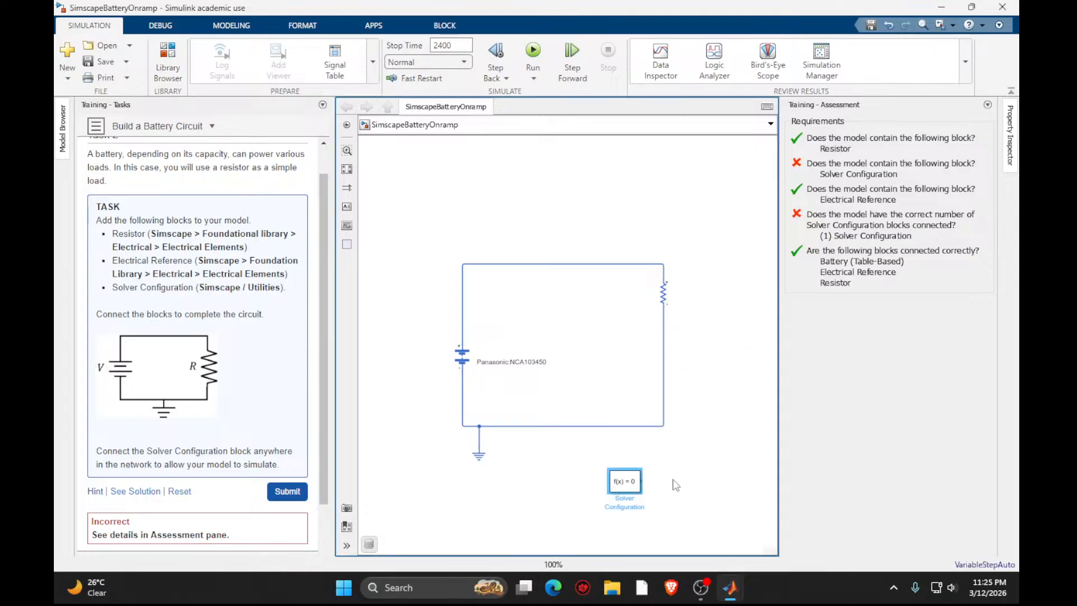
{"action": "left_click_drag", "start_coordinate": [643, 481], "coordinate": [662, 428]}
{"action": "left_click", "coordinate": [287, 492]}
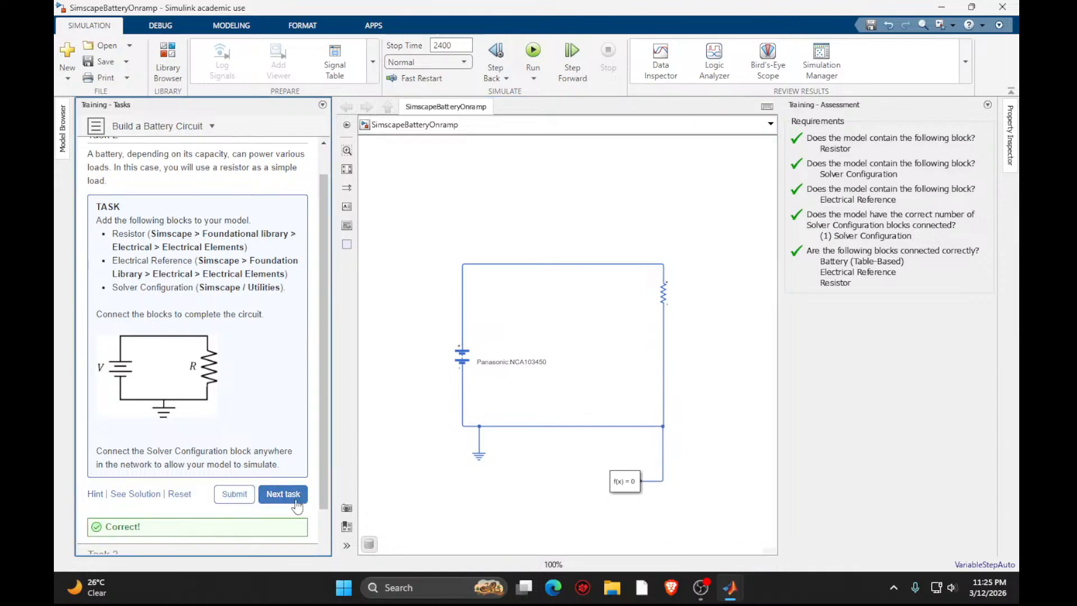
{"action": "left_click", "coordinate": [286, 492]}
Add a Voltage Sensor, a Scope and a PS-Simulink Converter block below the circuit.
{"action": "scroll", "coordinate": [306, 510], "scroll_direction": "down", "scroll_amount": 4}
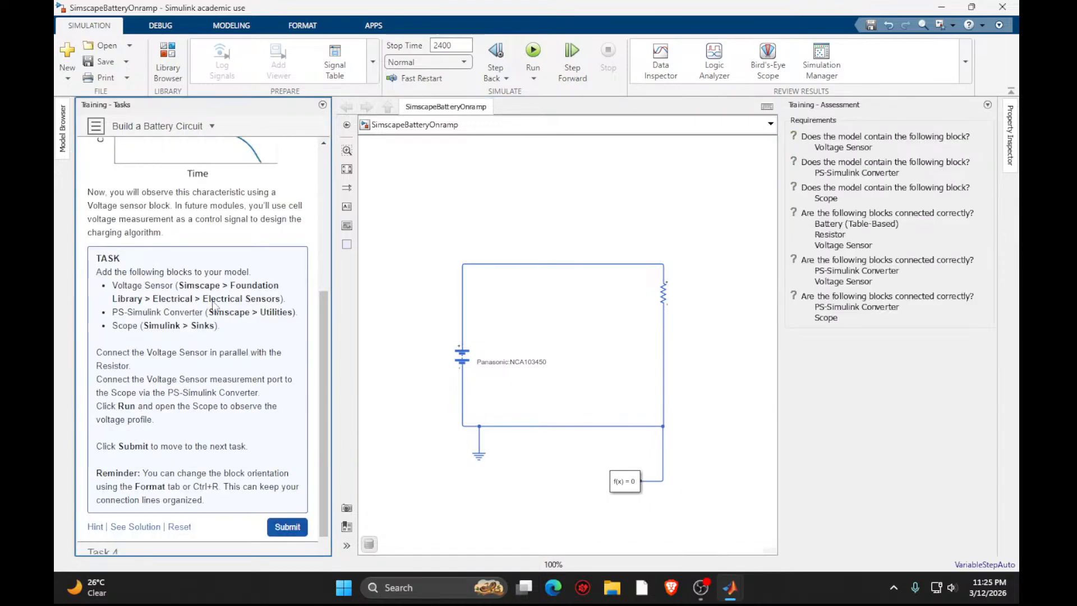
{"action": "double_click", "coordinate": [487, 498]}
{"action": "type", "text": "vol"}
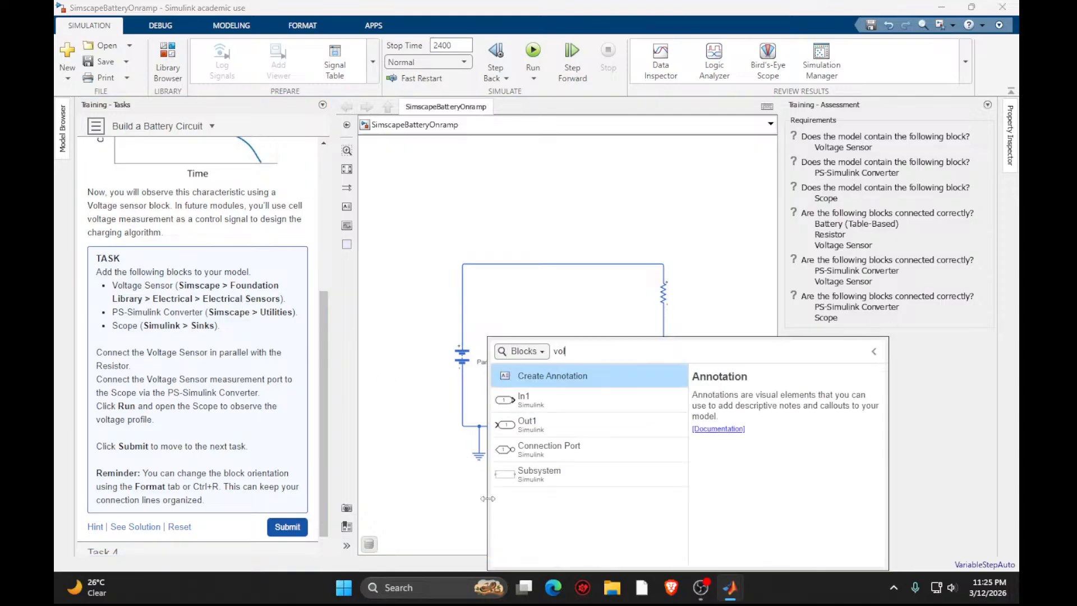
{"action": "key", "text": "Return"}
{"action": "double_click", "coordinate": [570, 505]}
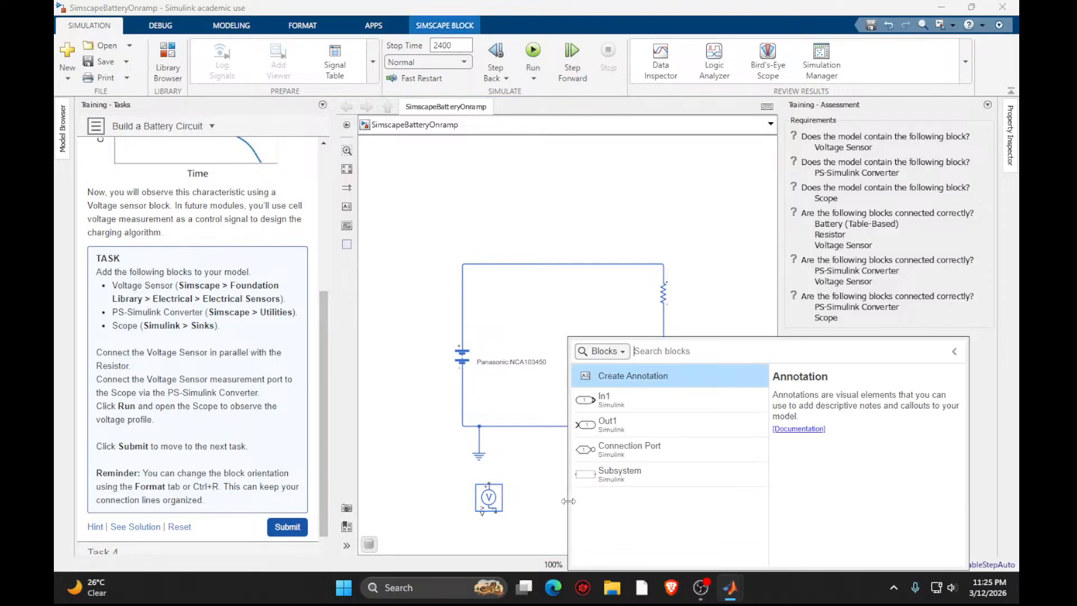
{"action": "type", "text": "scop"}
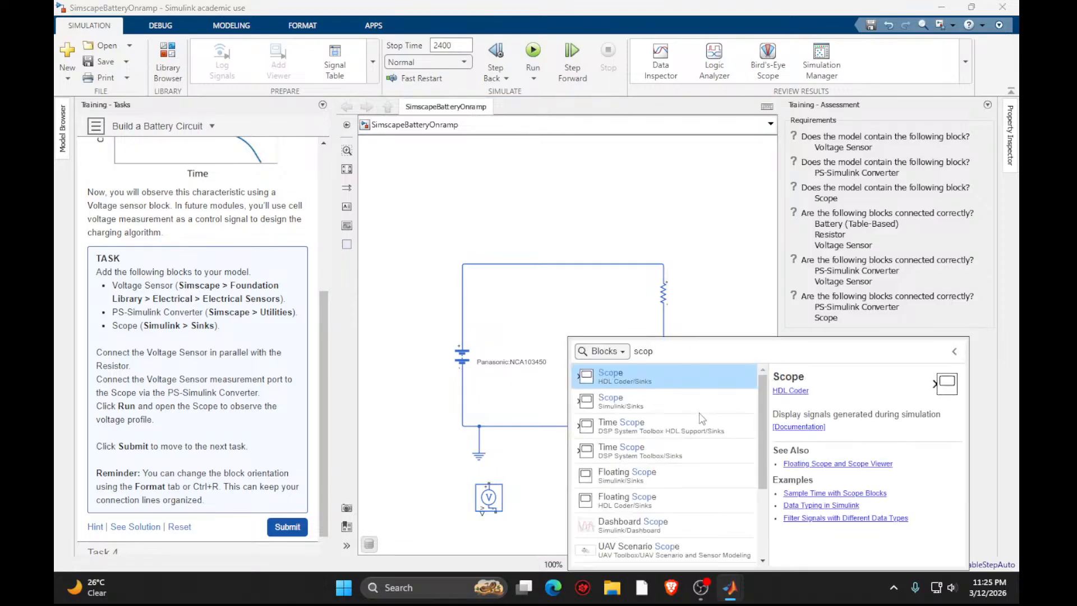
{"action": "left_click", "coordinate": [672, 377]}
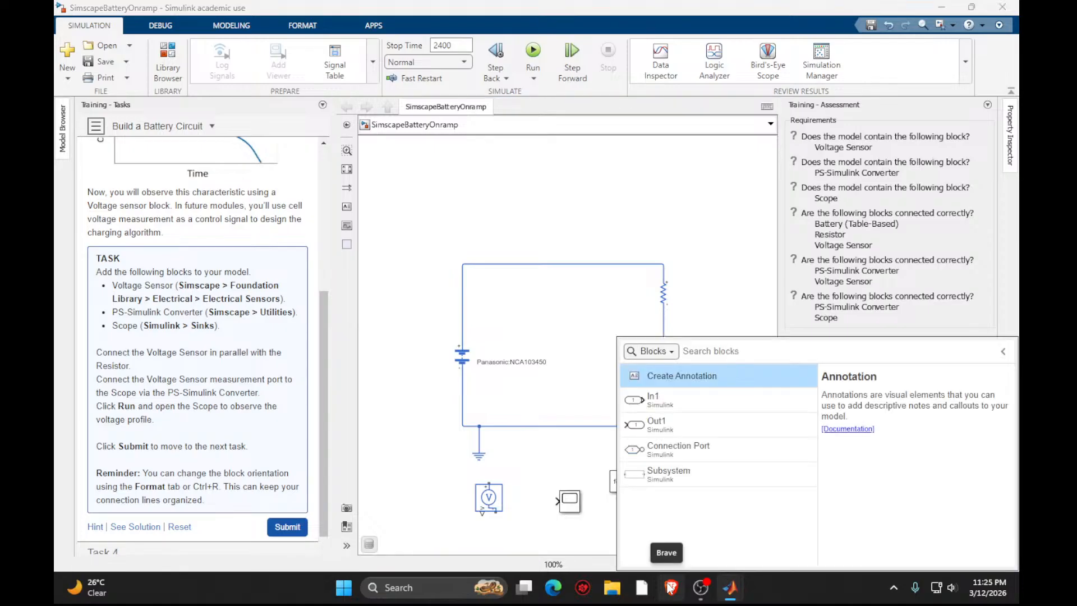
{"action": "type", "text": "ps"}
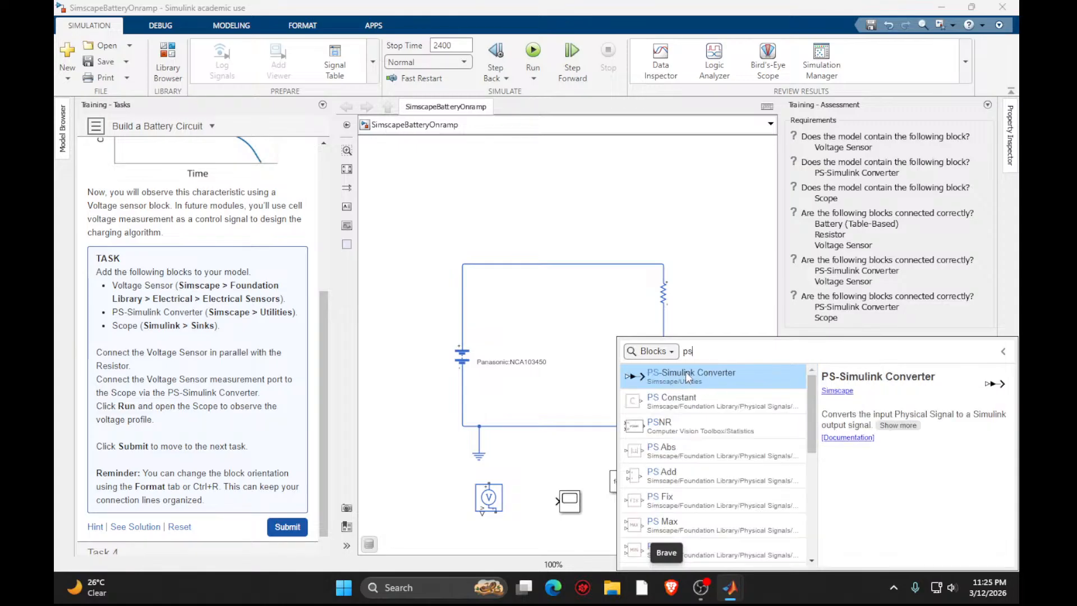
{"action": "key", "text": "Return"}
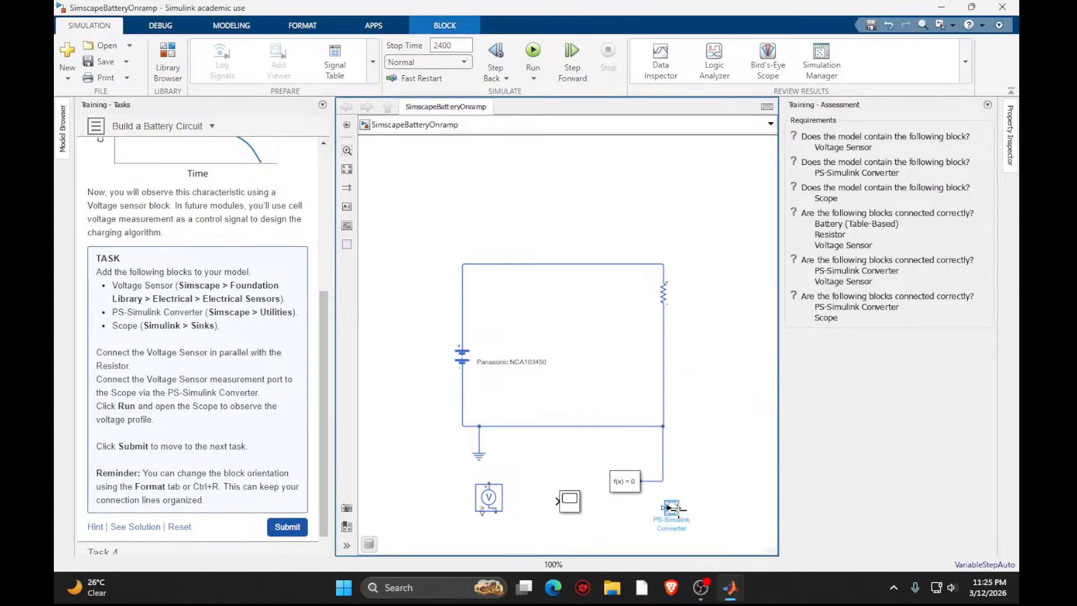
Wire the Voltage Sensor in parallel with the Resistor and to the Scope through the PS-Simulink Converter, and submit Task 3.
{"action": "left_click", "coordinate": [489, 491]}
{"action": "left_click_drag", "start_coordinate": [489, 490], "coordinate": [587, 264]}
{"action": "left_click_drag", "start_coordinate": [593, 355], "coordinate": [593, 426]}
{"action": "left_click_drag", "start_coordinate": [580, 357], "coordinate": [555, 461]}
{"action": "left_click", "coordinate": [285, 527]}
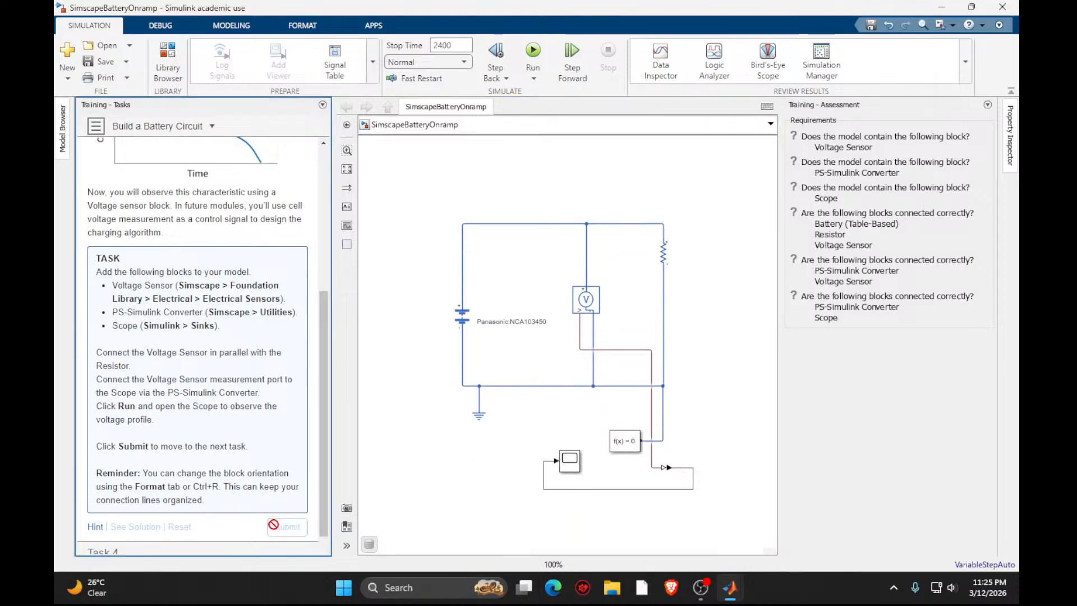
{"action": "left_click", "coordinate": [284, 529]}
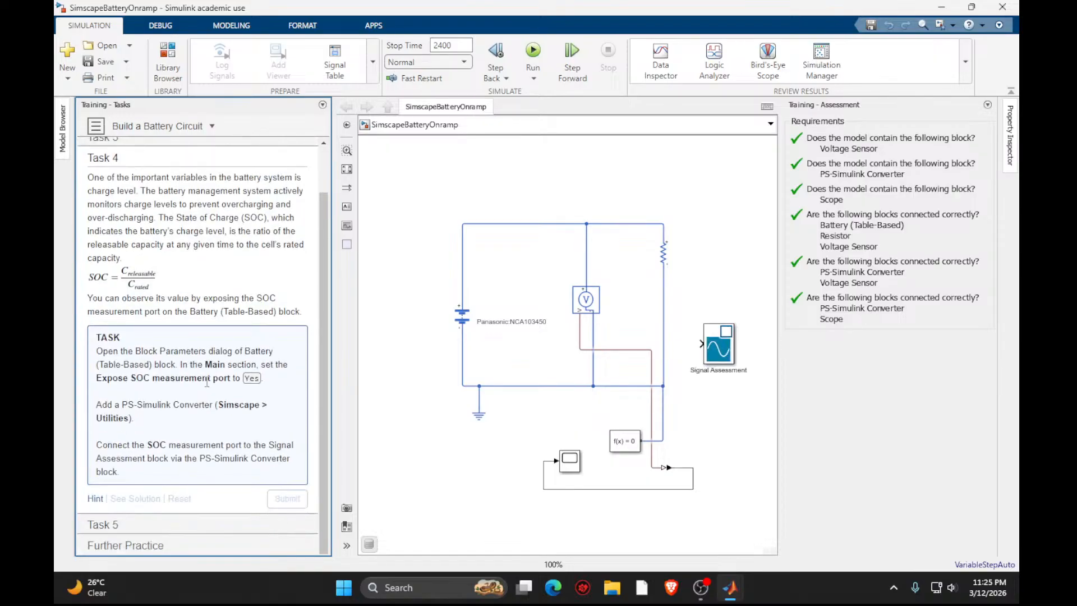
Set the Battery (Table-Based) block's Expose SOC measurement port parameter to Yes and close its parameters.
{"action": "left_click", "coordinate": [588, 306]}
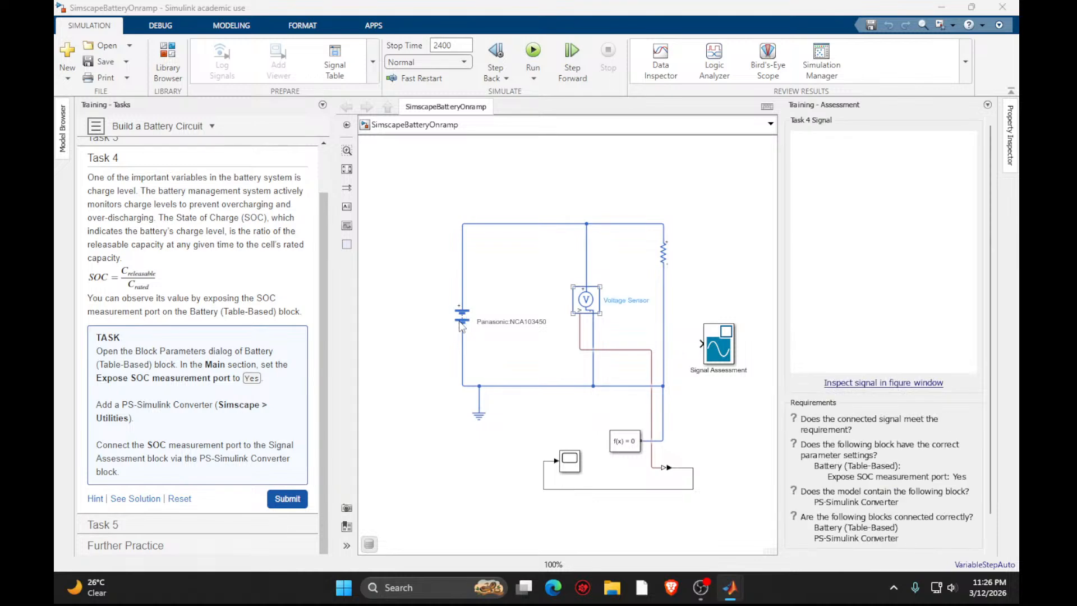
{"action": "double_click", "coordinate": [461, 324]}
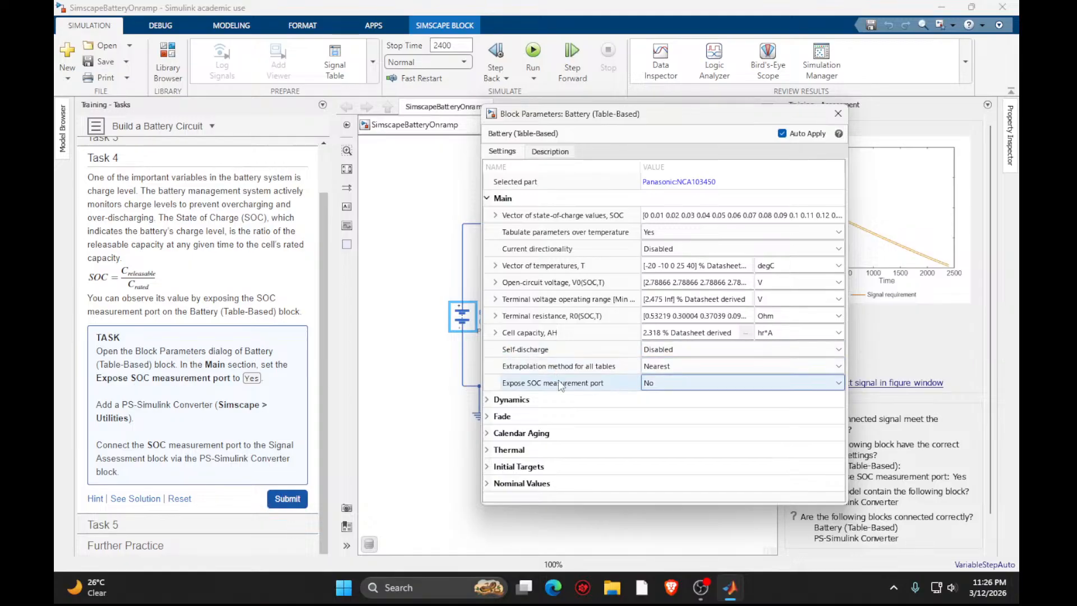
{"action": "left_click", "coordinate": [653, 383]}
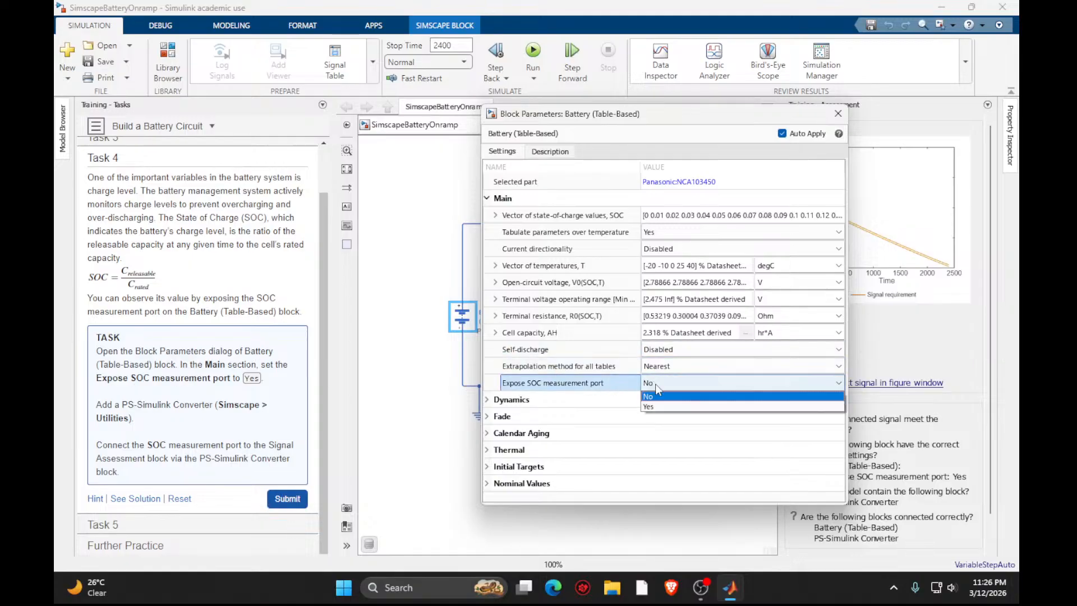
{"action": "left_click", "coordinate": [676, 408]}
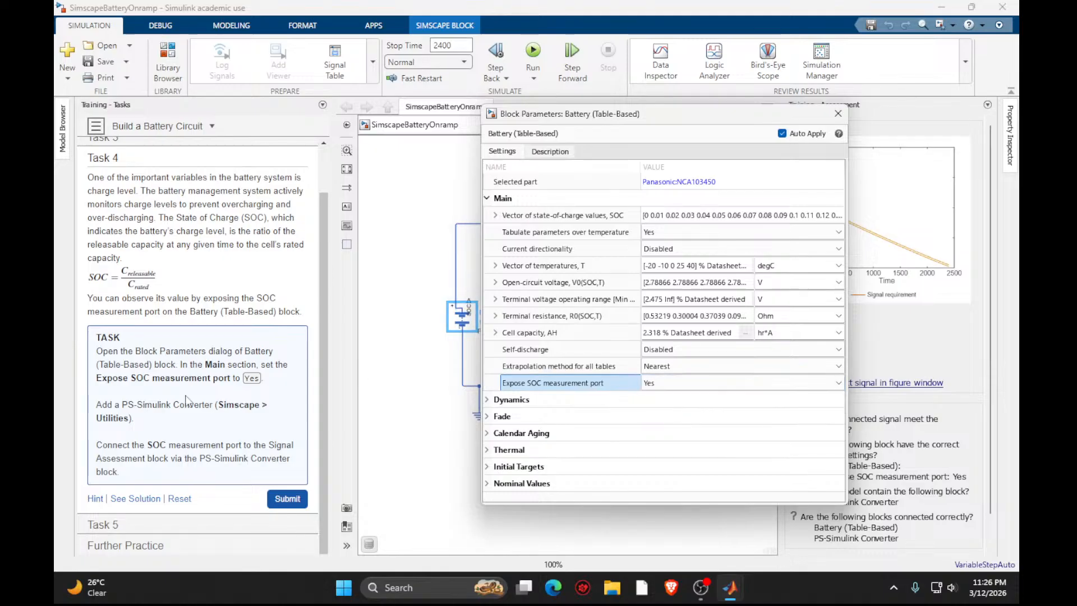
{"action": "left_click", "coordinate": [839, 113]}
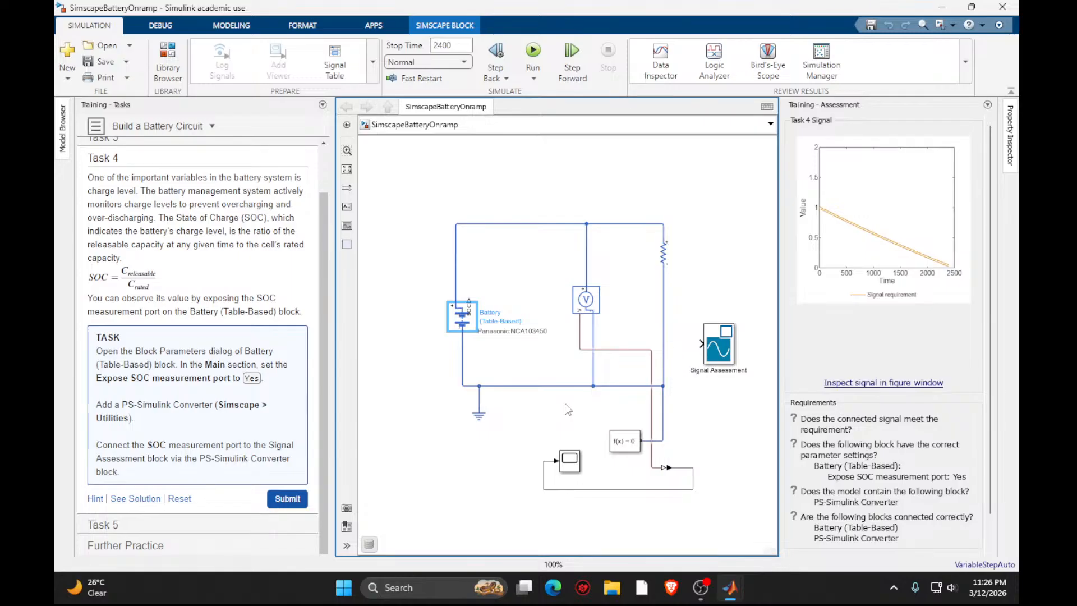
Wire the battery's SOC port to the Signal Assessment block through a second PS-Simulink Converter, and submit Task 4.
{"action": "left_click", "coordinate": [671, 469]}
{"action": "key", "text": "ctrl+v"}
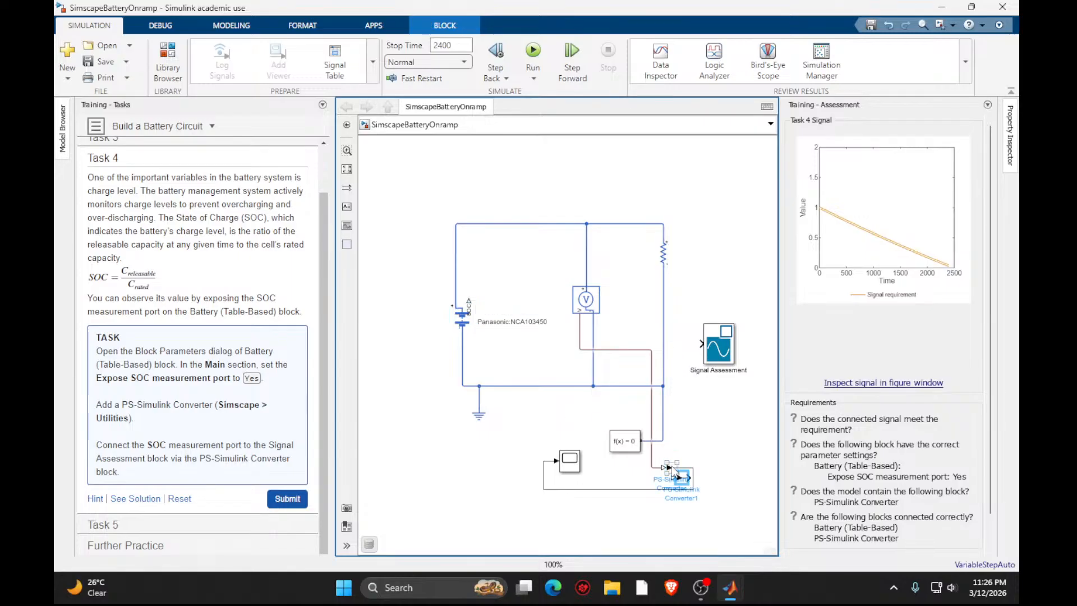
{"action": "key", "text": "Delete"}
{"action": "left_click_drag", "start_coordinate": [672, 480], "coordinate": [469, 302]}
{"action": "left_click_drag", "start_coordinate": [689, 476], "coordinate": [701, 343]}
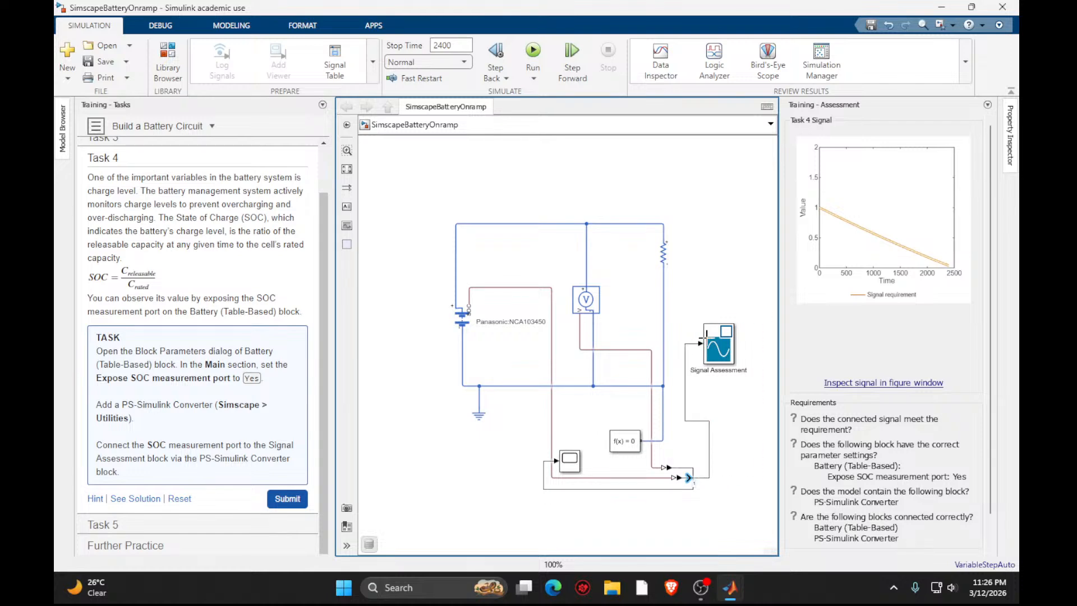
{"action": "left_click", "coordinate": [276, 496]}
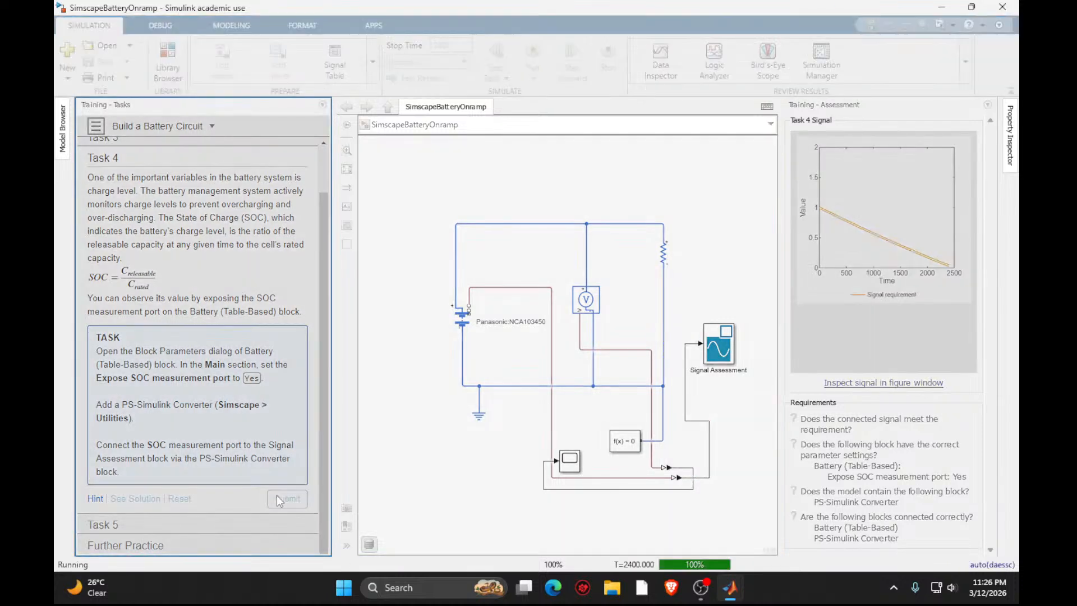
{"action": "left_click", "coordinate": [275, 495]}
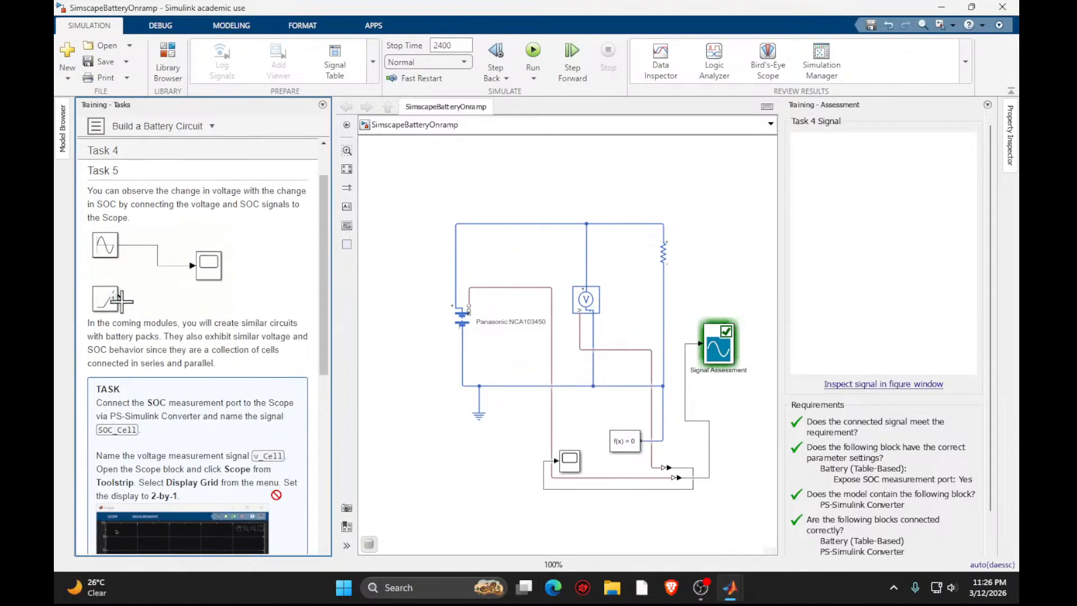
Set the Scope's number of input ports to 2 in its settings.
{"action": "scroll", "coordinate": [257, 455], "scroll_direction": "down", "scroll_amount": 5}
{"action": "scroll", "coordinate": [255, 452], "scroll_direction": "up", "scroll_amount": 4}
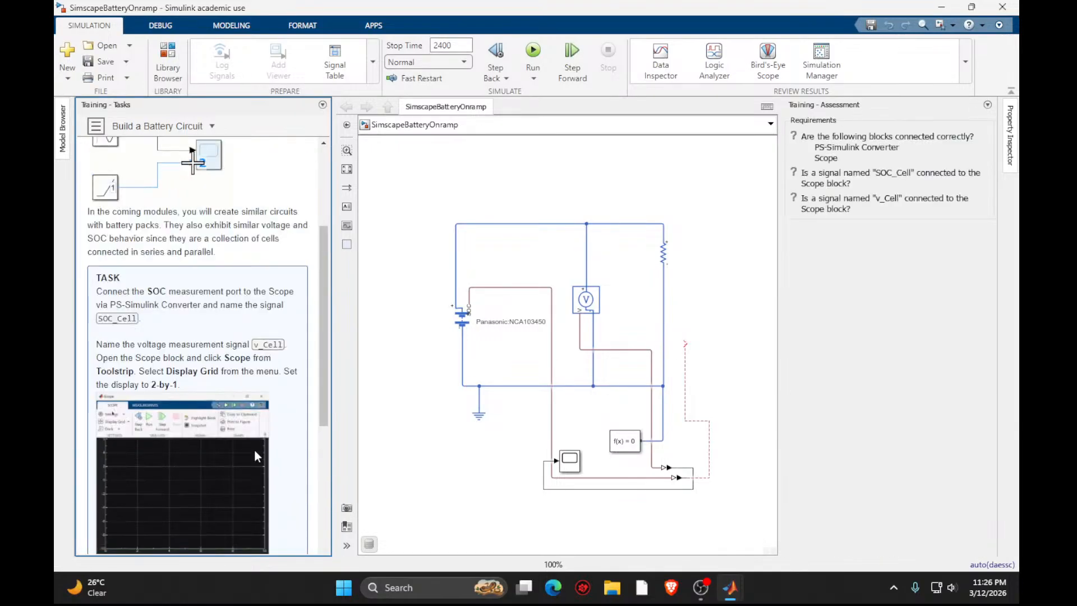
{"action": "double_click", "coordinate": [570, 462]}
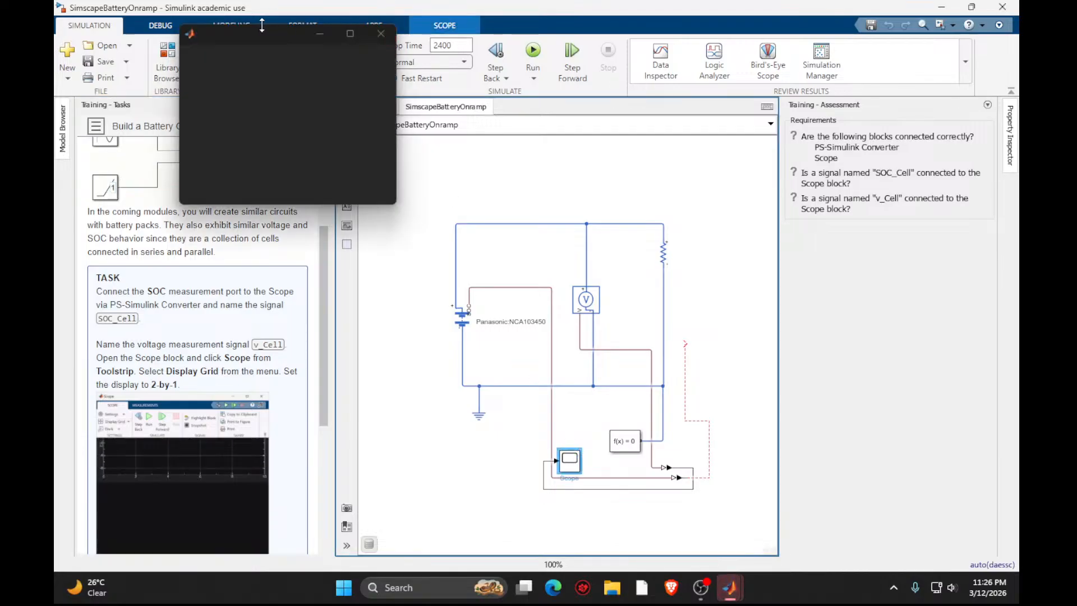
{"action": "left_click_drag", "start_coordinate": [261, 32], "coordinate": [597, 183]}
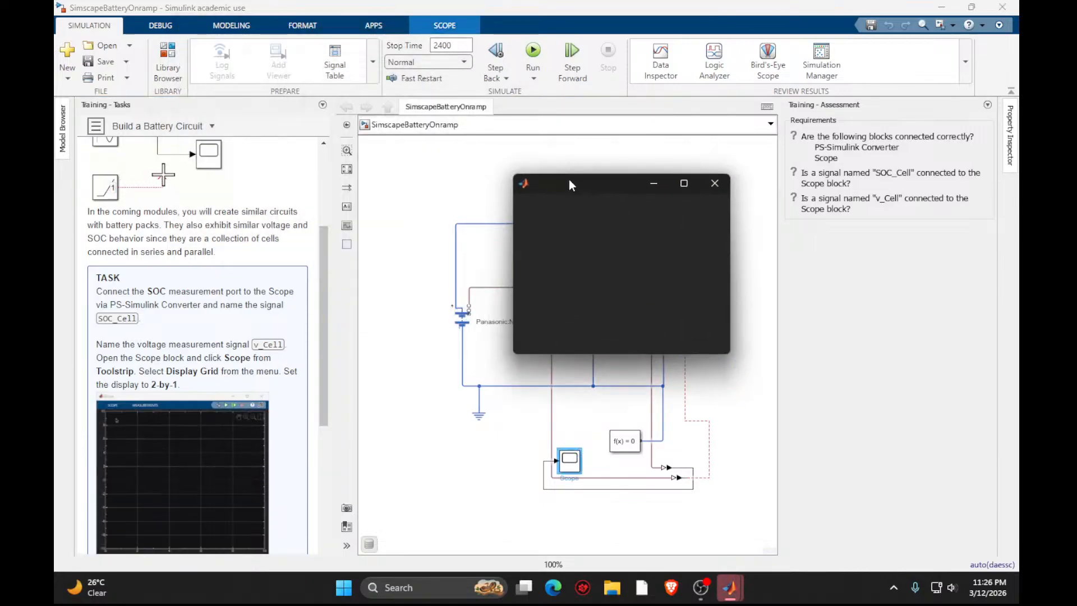
{"action": "left_click", "coordinate": [548, 206]}
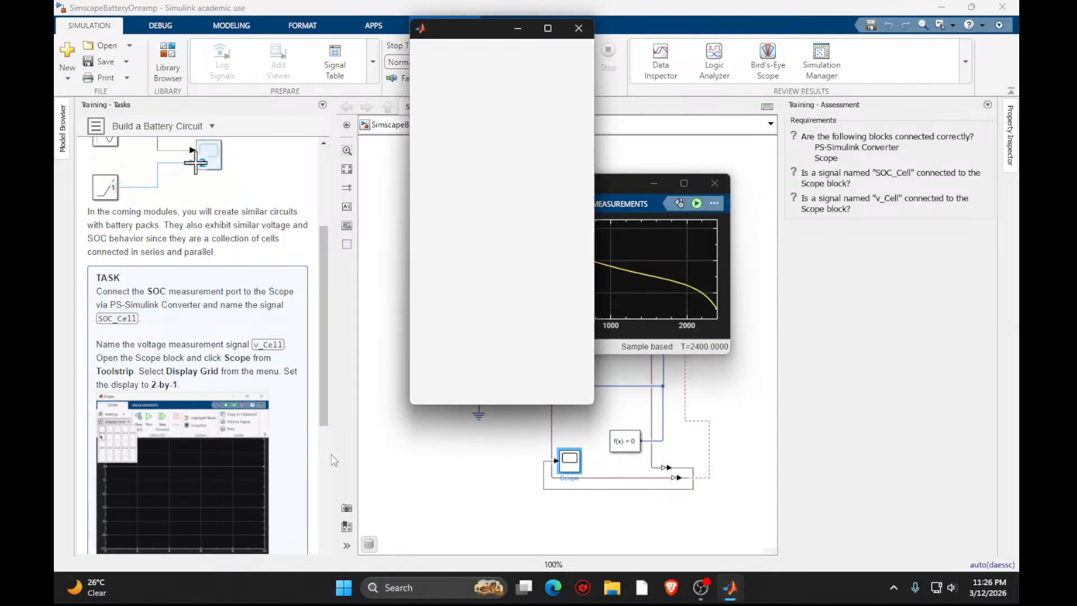
{"action": "double_click", "coordinate": [544, 102]}
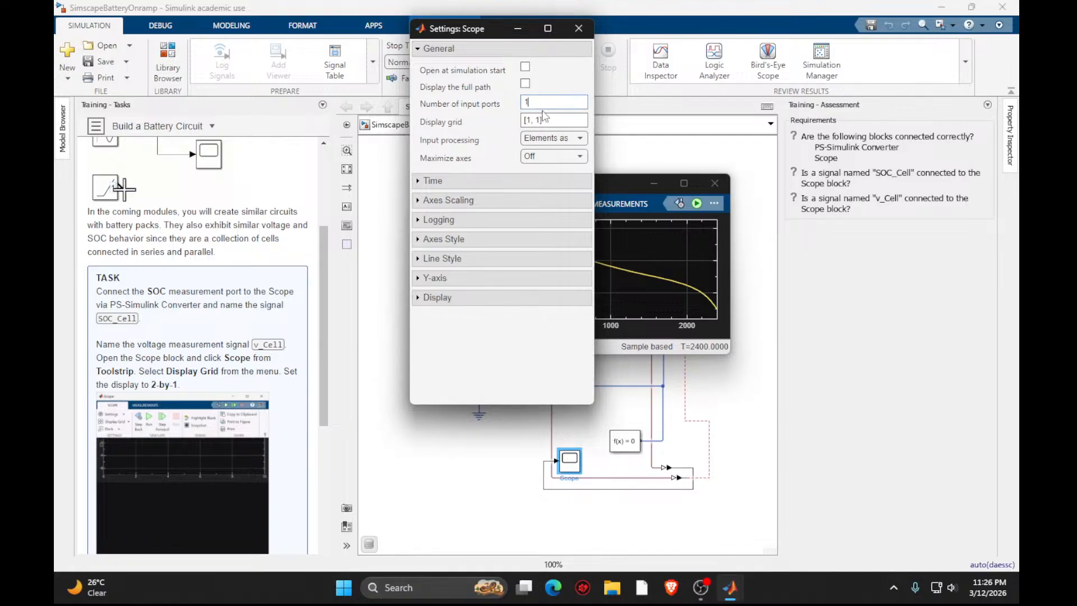
{"action": "key", "text": "BackSpace"}
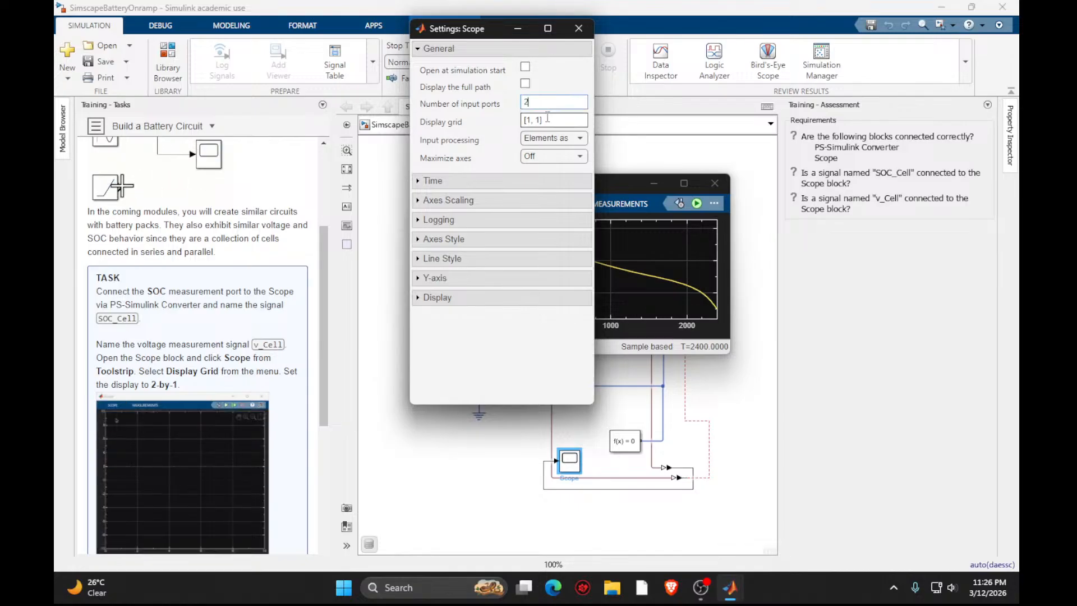
{"action": "type", "text": "2"}
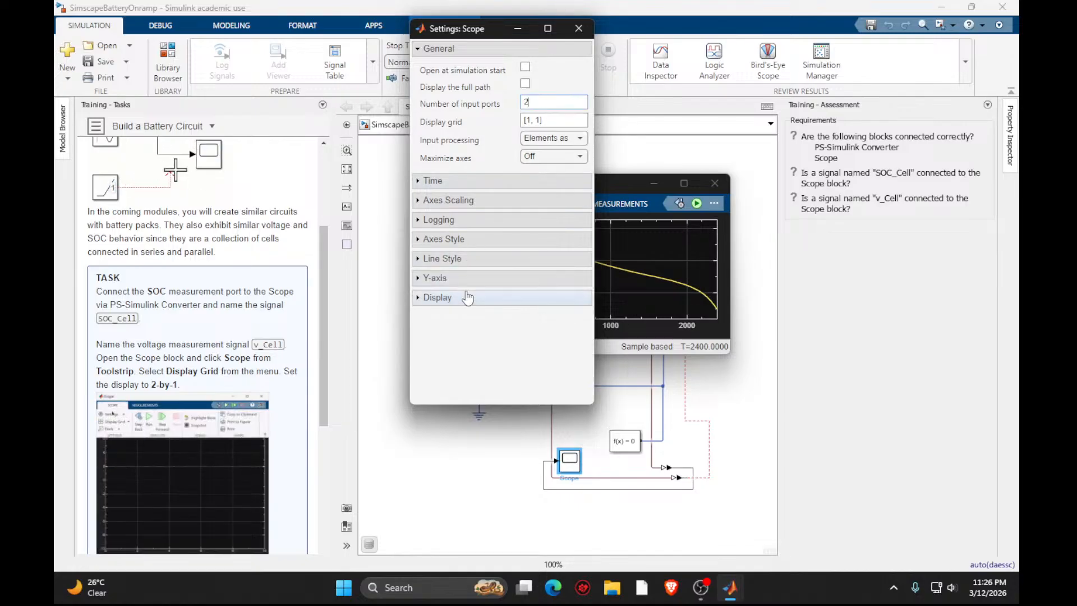
{"action": "left_click", "coordinate": [466, 297]}
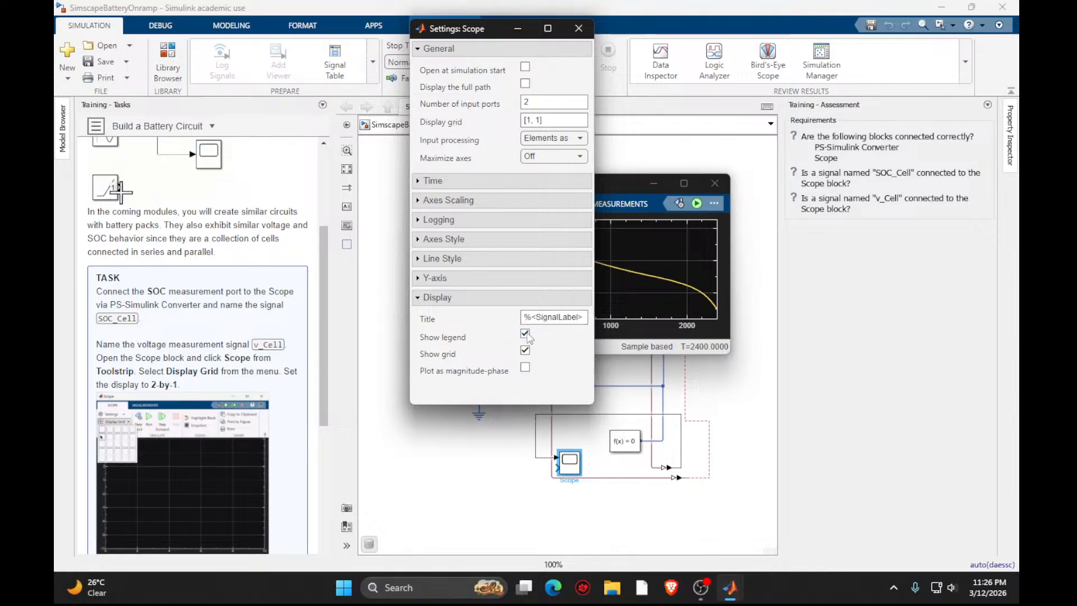
{"action": "left_click", "coordinate": [576, 32]}
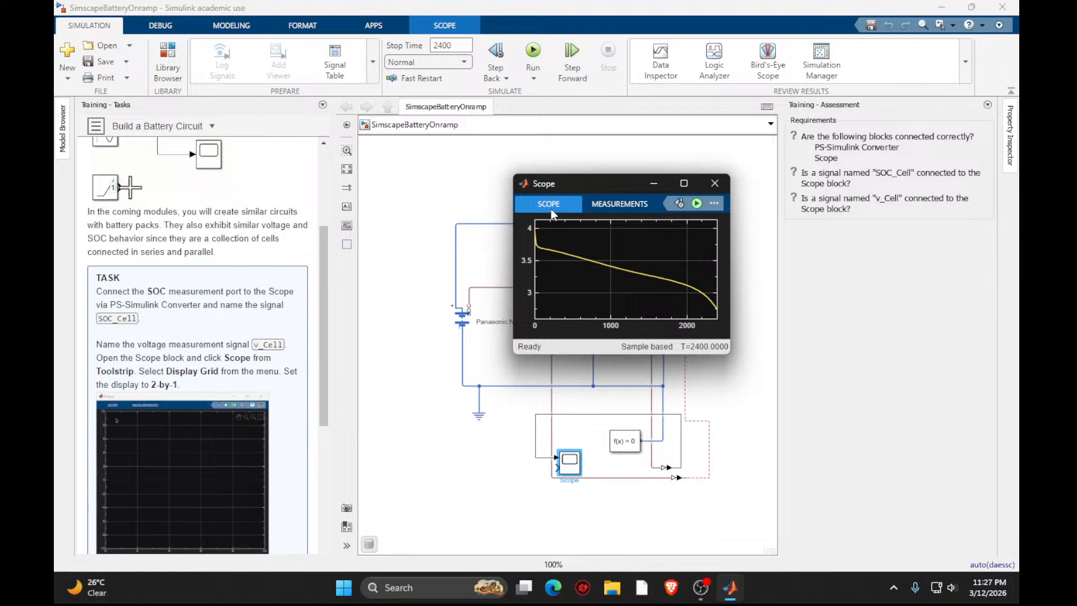
Set the Scope's display grid to 2-by-1 and close the Scope.
{"action": "left_click", "coordinate": [551, 209]}
{"action": "left_click", "coordinate": [528, 239]}
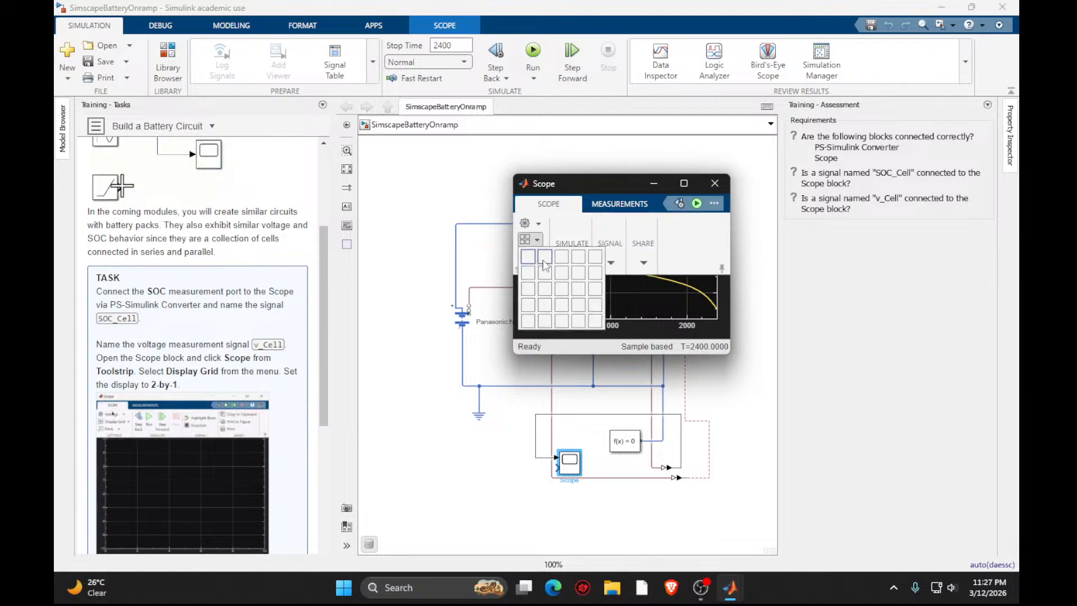
{"action": "left_click", "coordinate": [533, 273]}
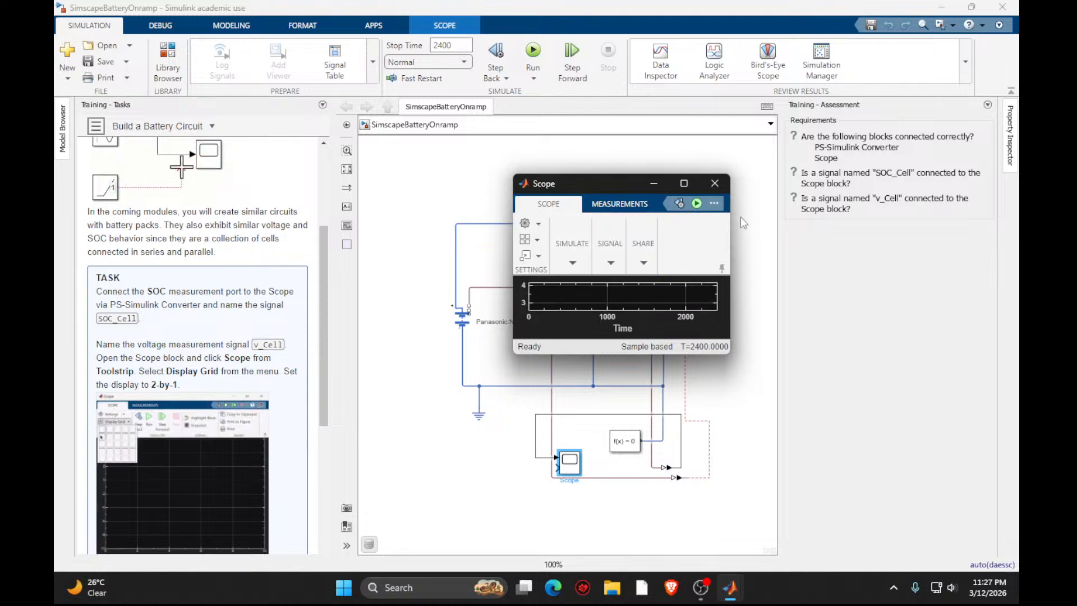
{"action": "left_click", "coordinate": [714, 186]}
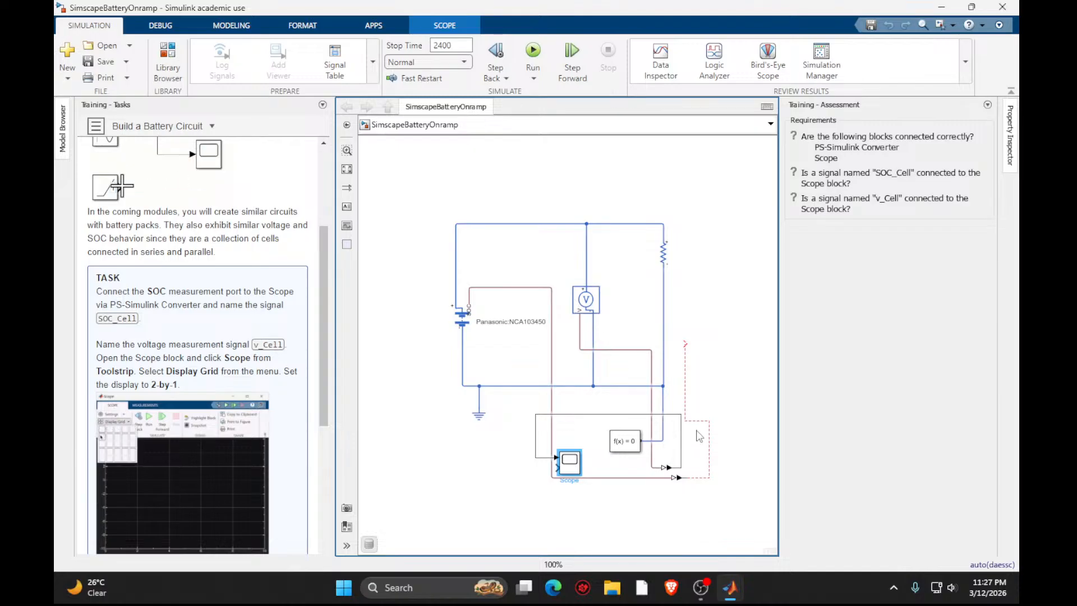
Name the voltage measurement signal between the PS-Simulink Converter and the Scope v_Cell.
{"action": "left_click", "coordinate": [569, 415]}
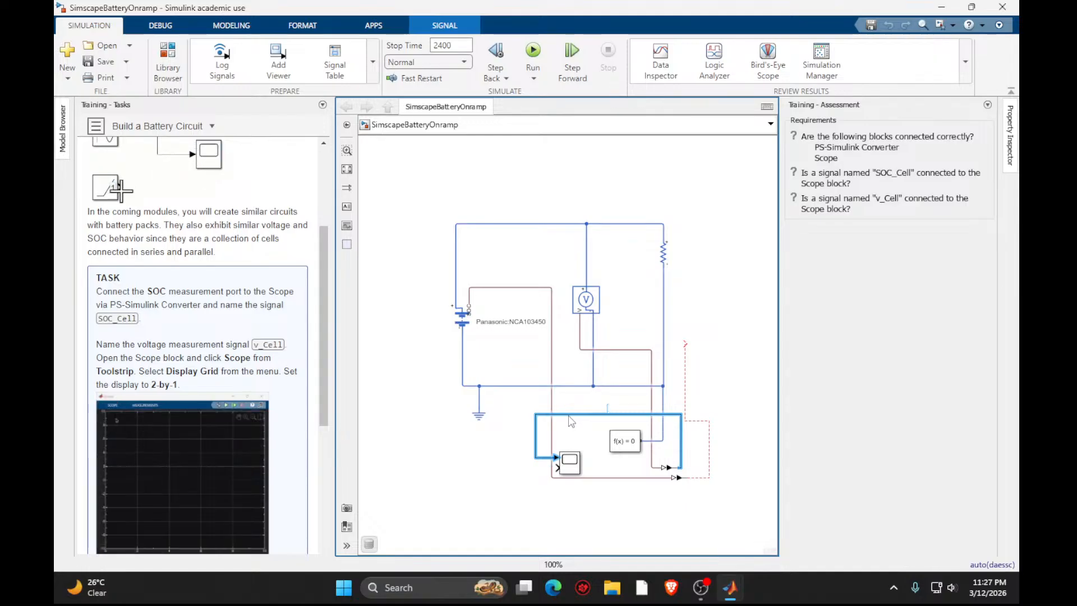
{"action": "type", "text": "v_"}
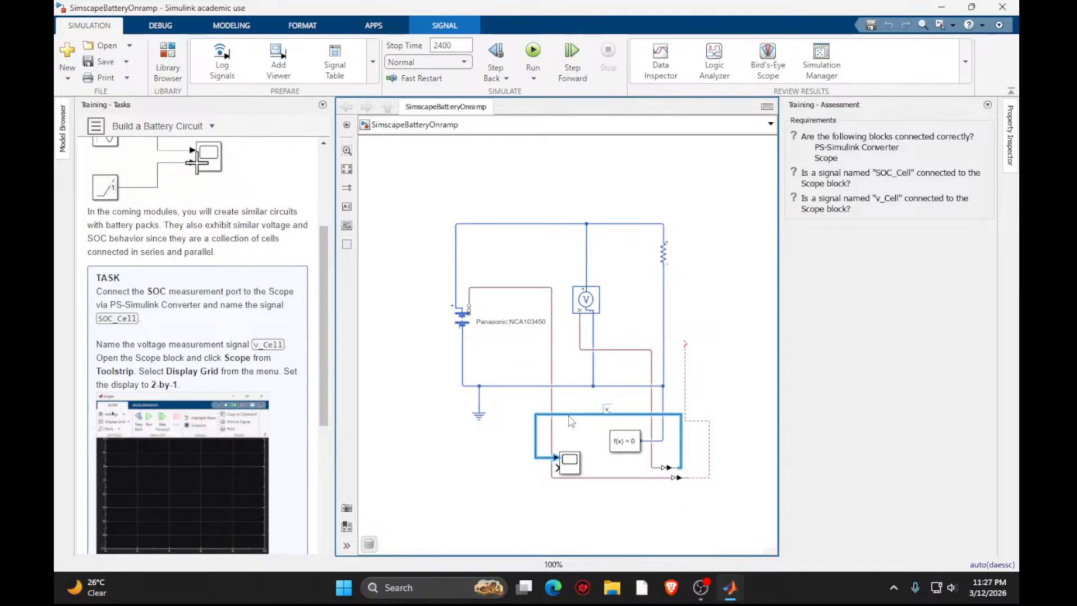
{"action": "type", "text": "Ce"}
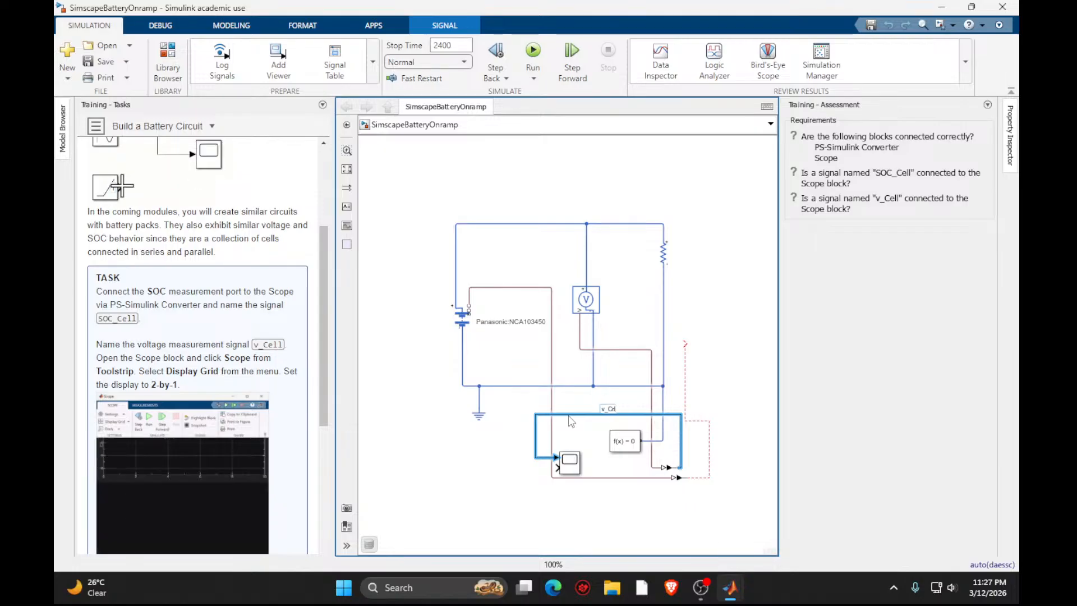
{"action": "type", "text": "ll"}
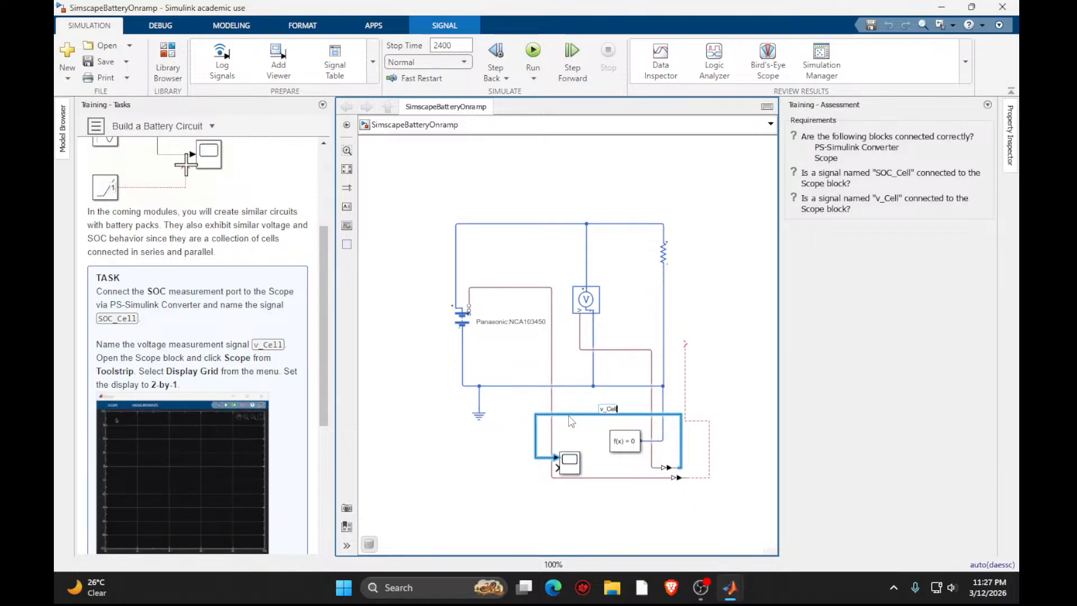
{"action": "left_click", "coordinate": [407, 504]}
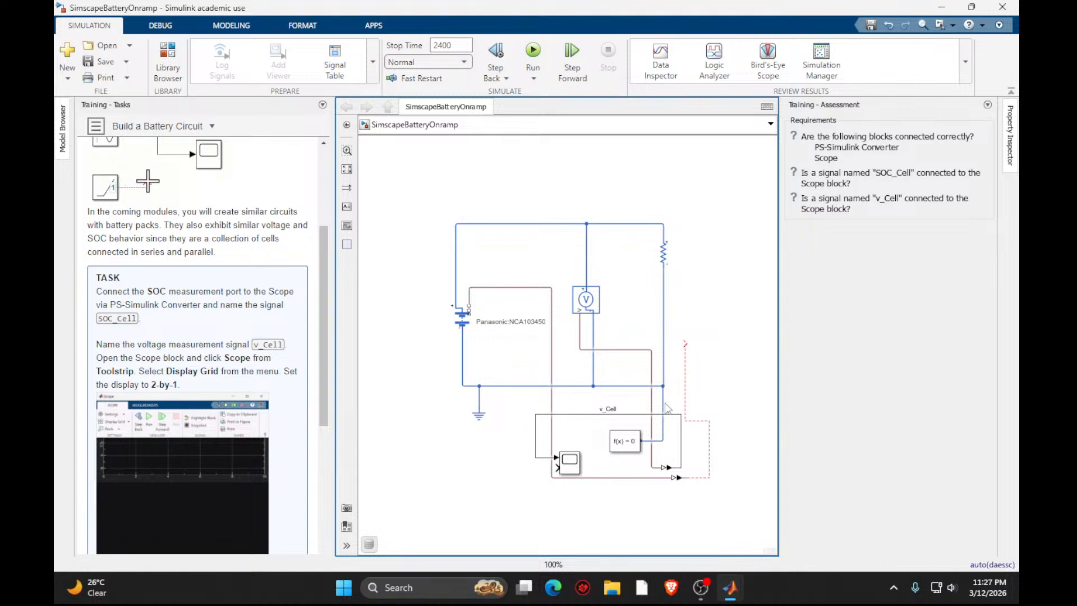
Name the loose output line of the second PS-Simulink Converter SOC_Cell and connect it to the Scope's second input.
{"action": "left_click", "coordinate": [696, 420]}
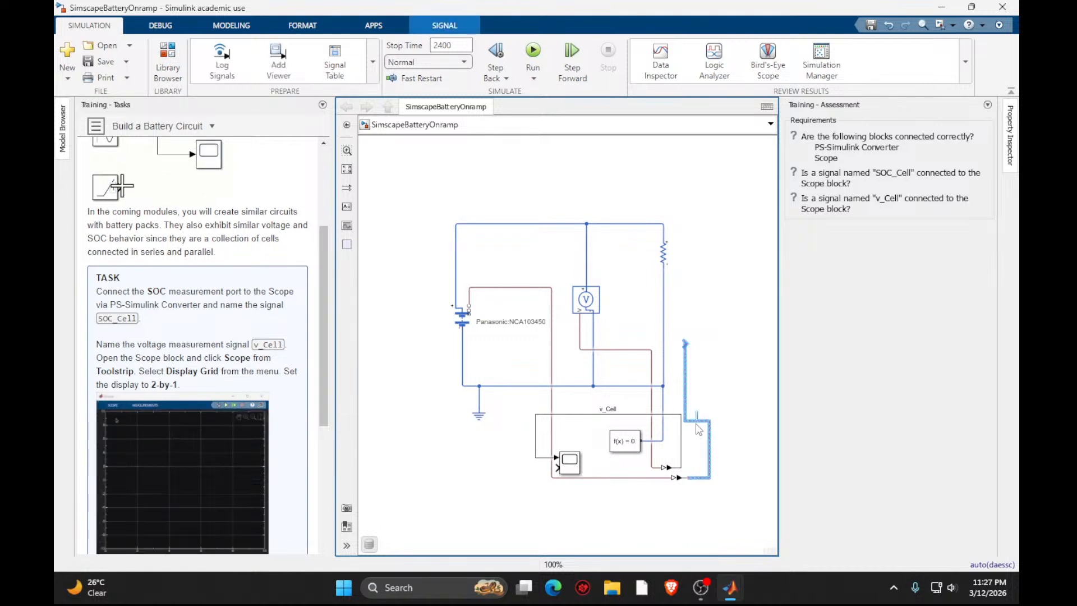
{"action": "type", "text": "SOC_"}
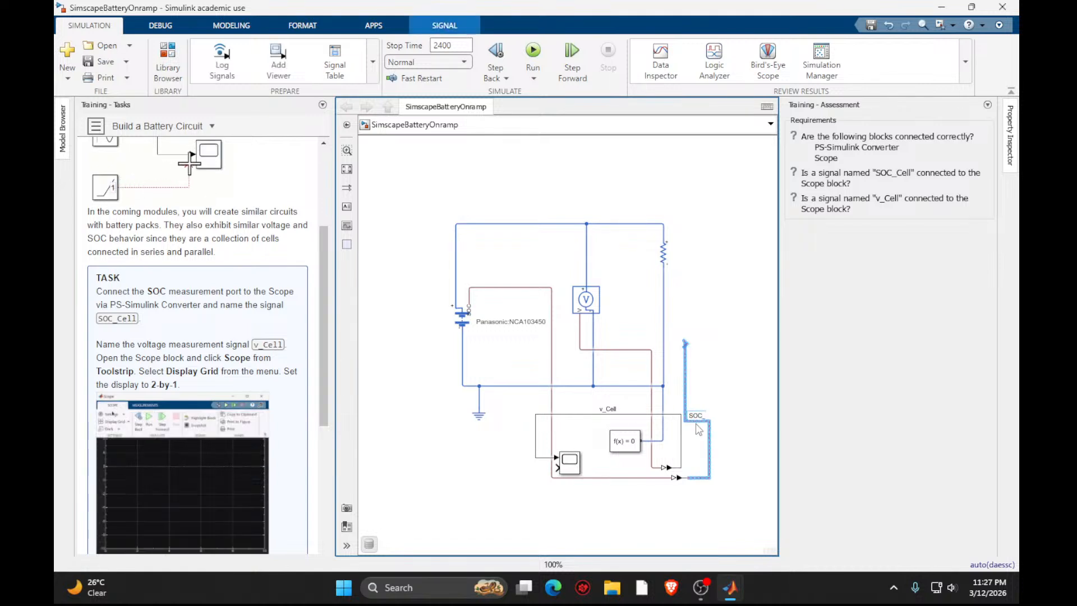
{"action": "type", "text": "Cell"}
{"action": "left_click", "coordinate": [716, 402]}
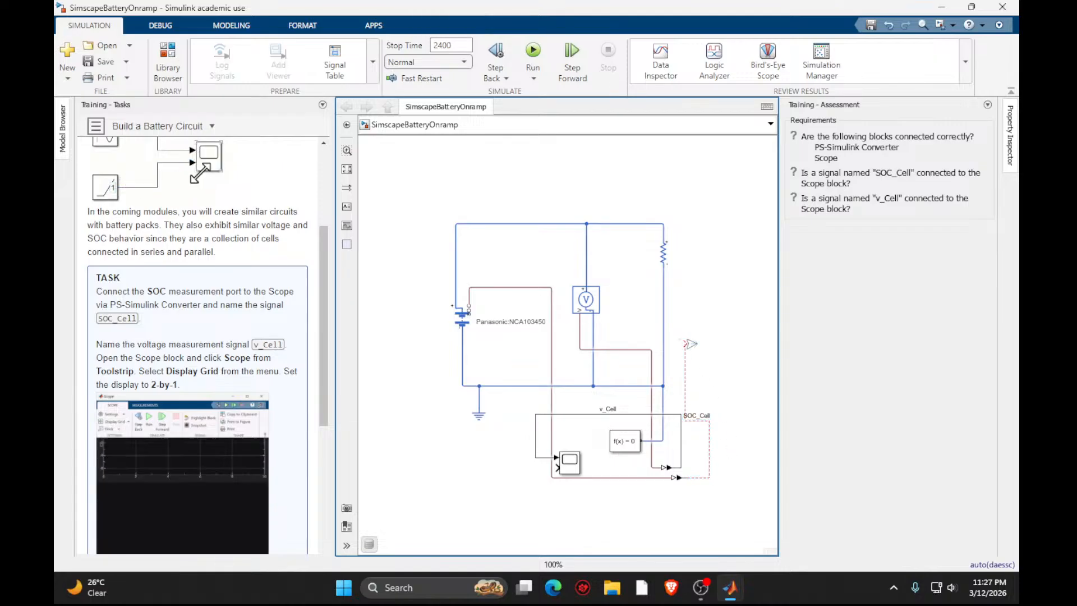
{"action": "left_click_drag", "start_coordinate": [688, 346], "coordinate": [559, 467]}
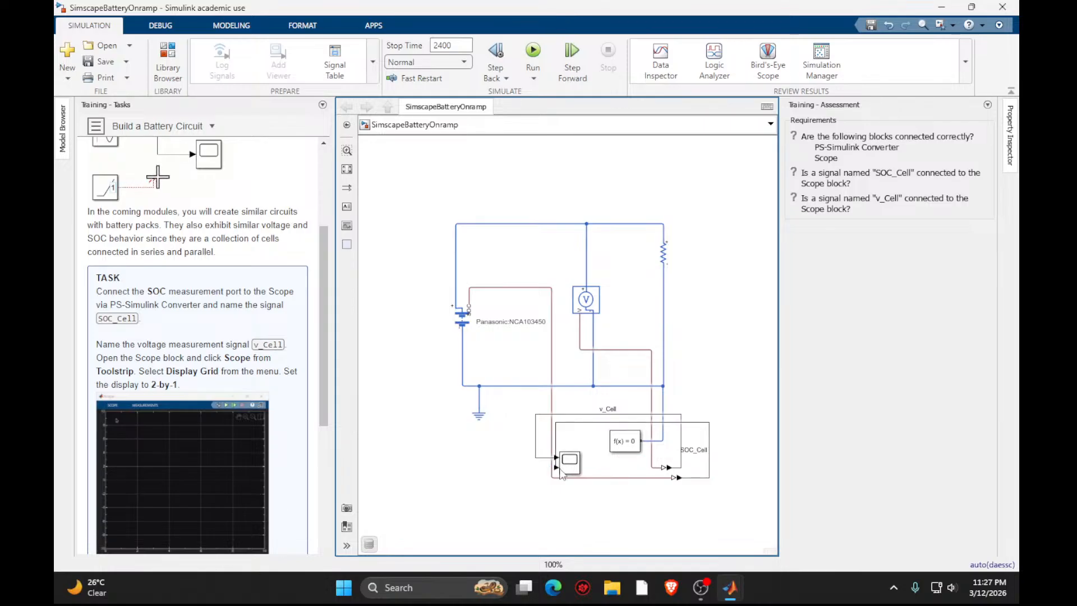
Submit Task 5 and finish the Build a Battery Circuit exercise.
{"action": "scroll", "coordinate": [257, 495], "scroll_direction": "down", "scroll_amount": 5}
{"action": "left_click", "coordinate": [288, 519]}
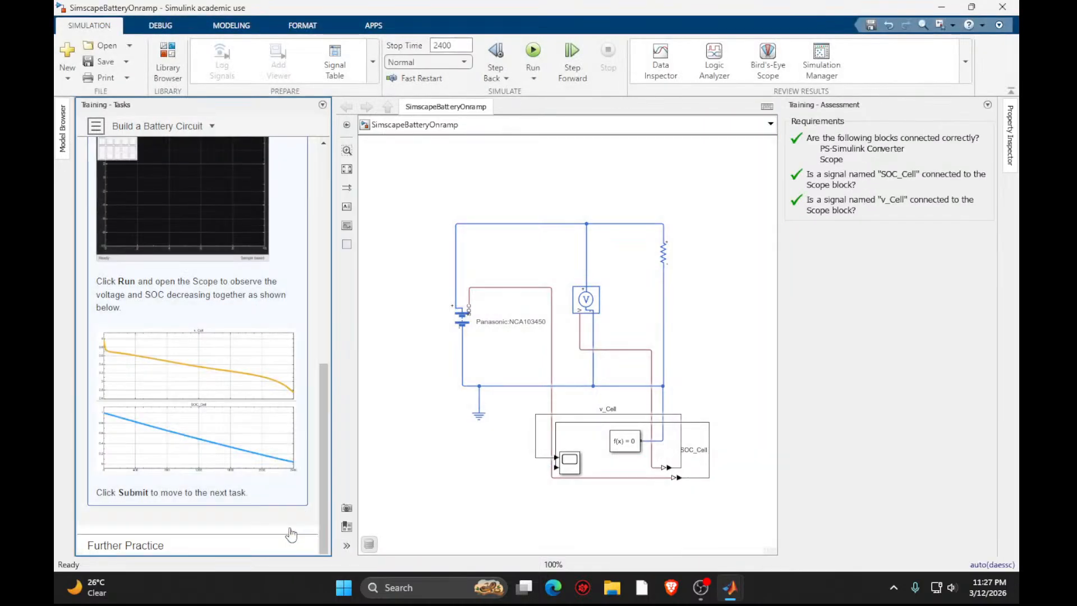
{"action": "left_click", "coordinate": [291, 527]}
{"action": "left_click", "coordinate": [283, 440]}
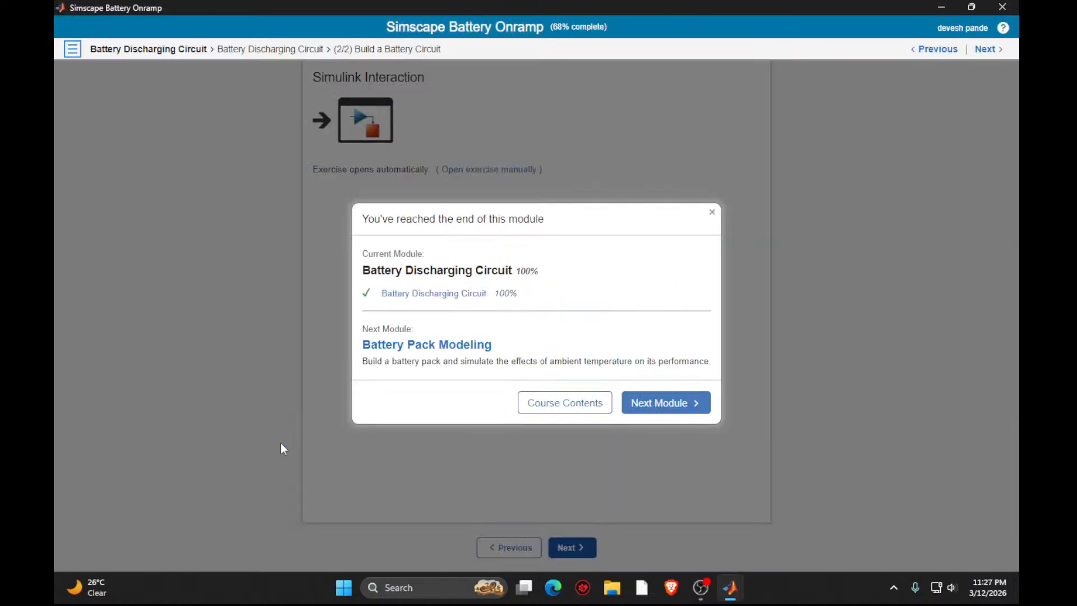
Proceed to the Battery Pack Modeling module and expand the Battery Pack Charging Algorithm chapter in the course contents.
{"action": "left_click", "coordinate": [650, 407]}
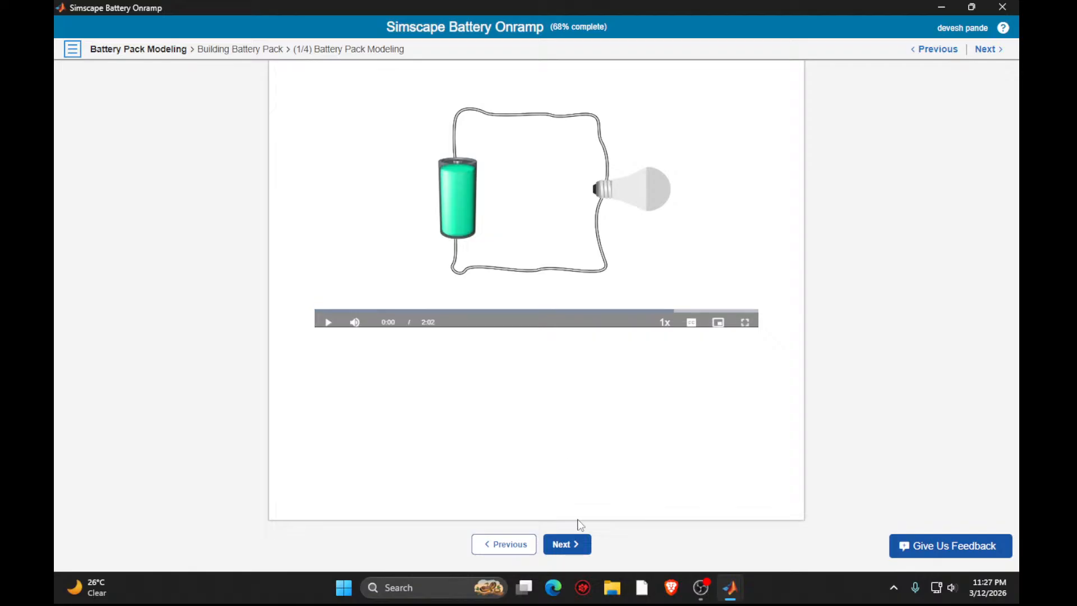
{"action": "left_click", "coordinate": [72, 49]}
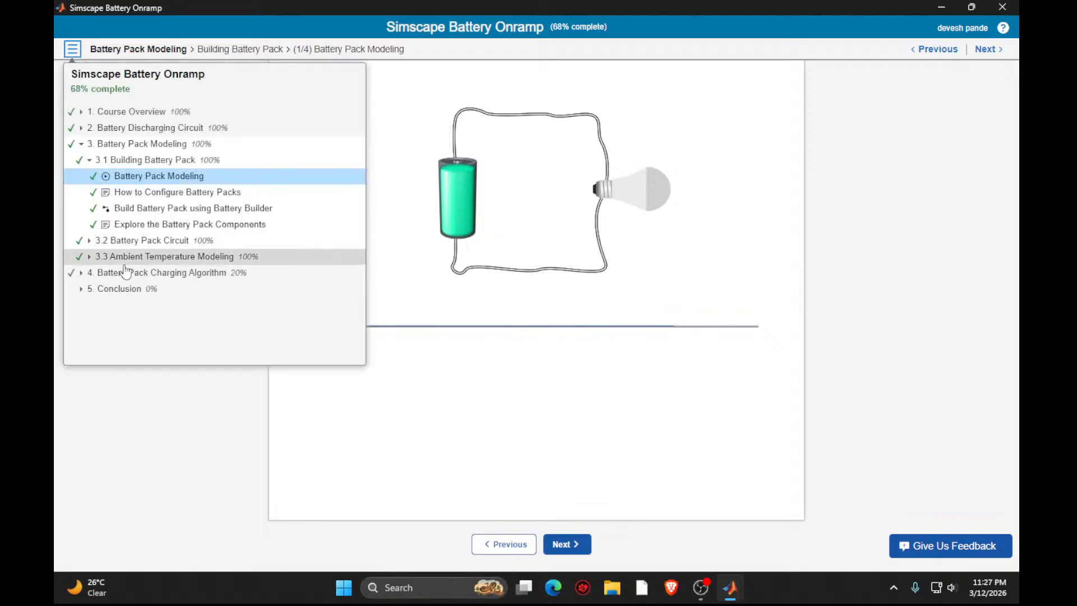
{"action": "left_click", "coordinate": [82, 273]}
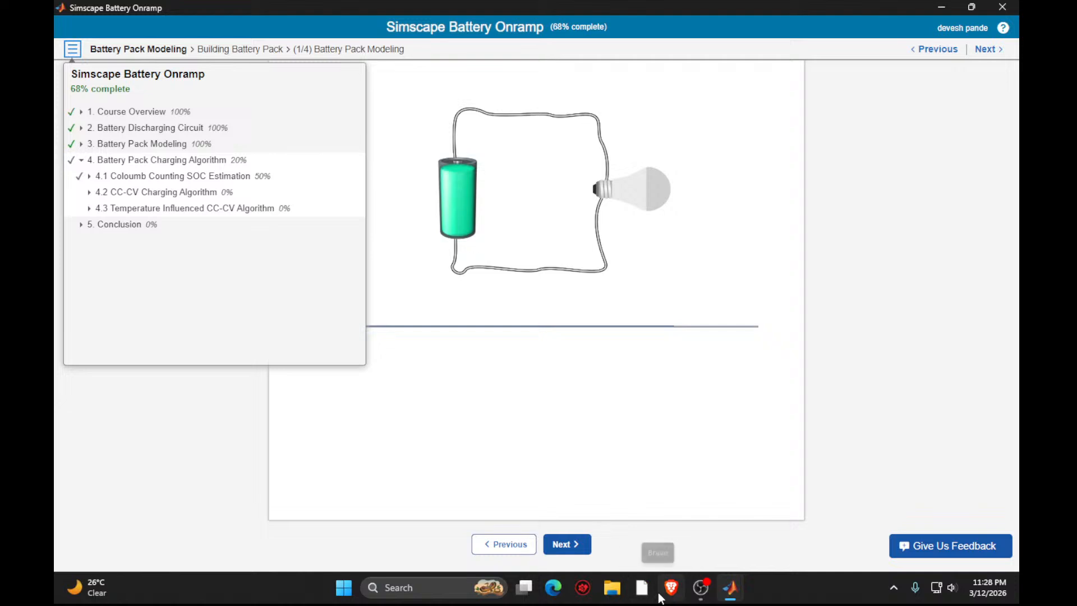
Exit the Simscape Battery Onramp training and quit desktop MATLAB with the exit command.
{"action": "left_click", "coordinate": [1003, 7]}
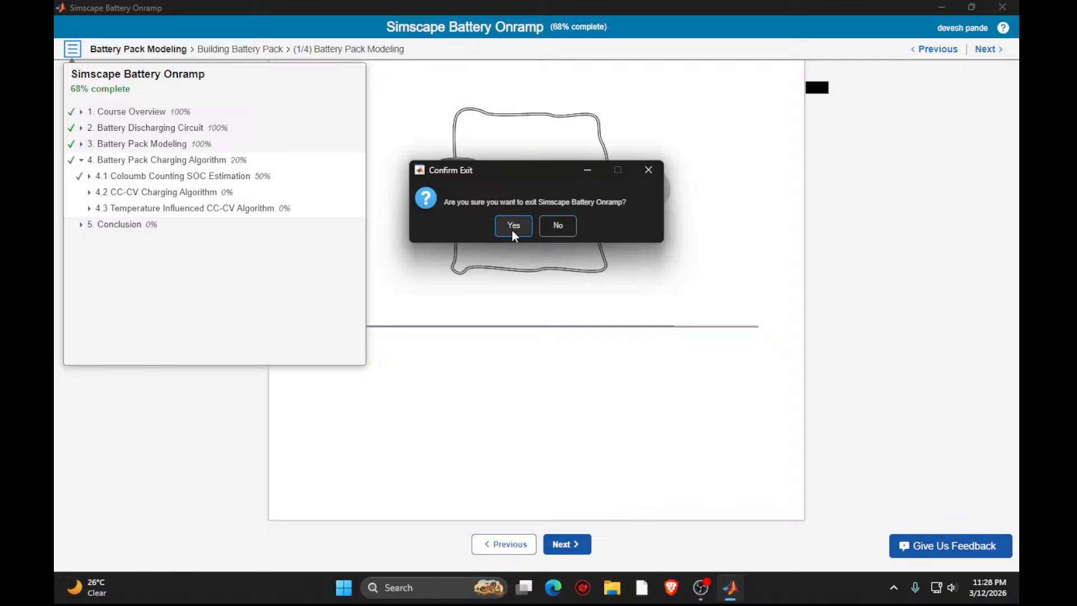
{"action": "key", "text": "Return"}
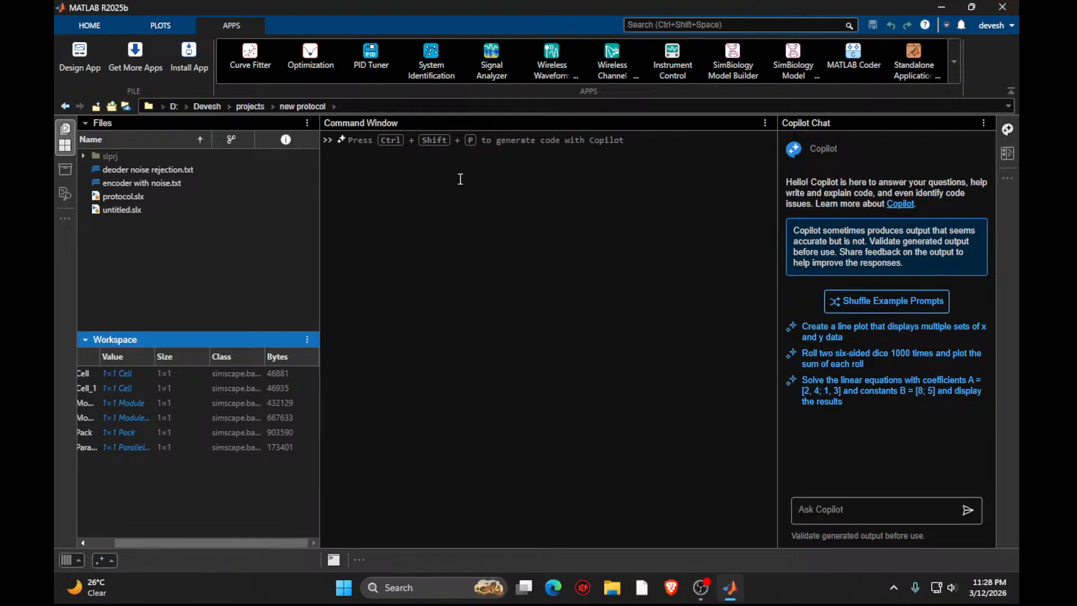
{"action": "left_click", "coordinate": [565, 151]}
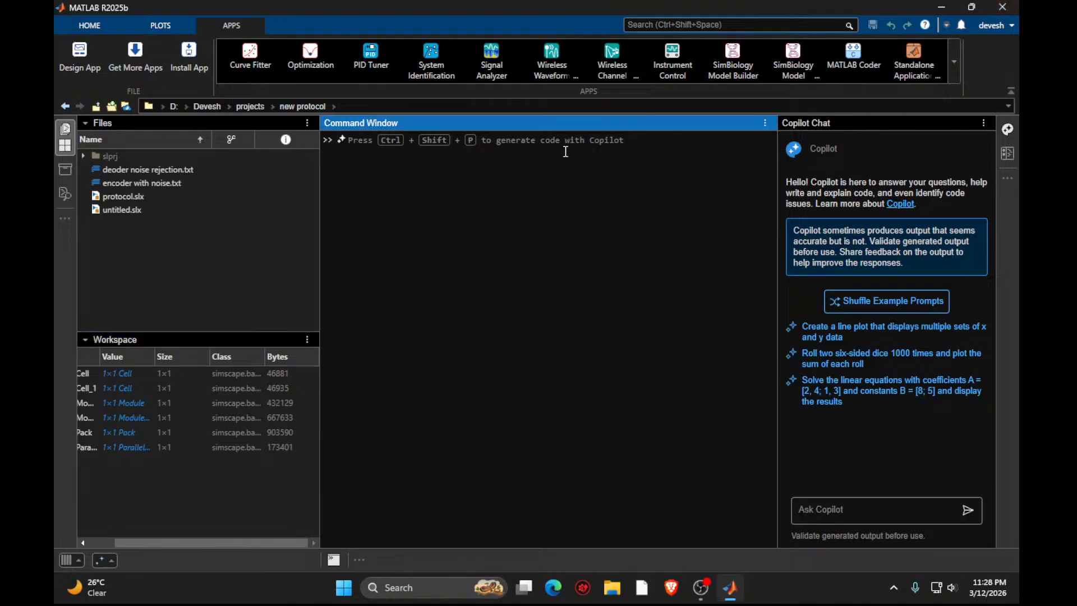
{"action": "type", "text": "exit"}
{"action": "key", "text": "Return"}
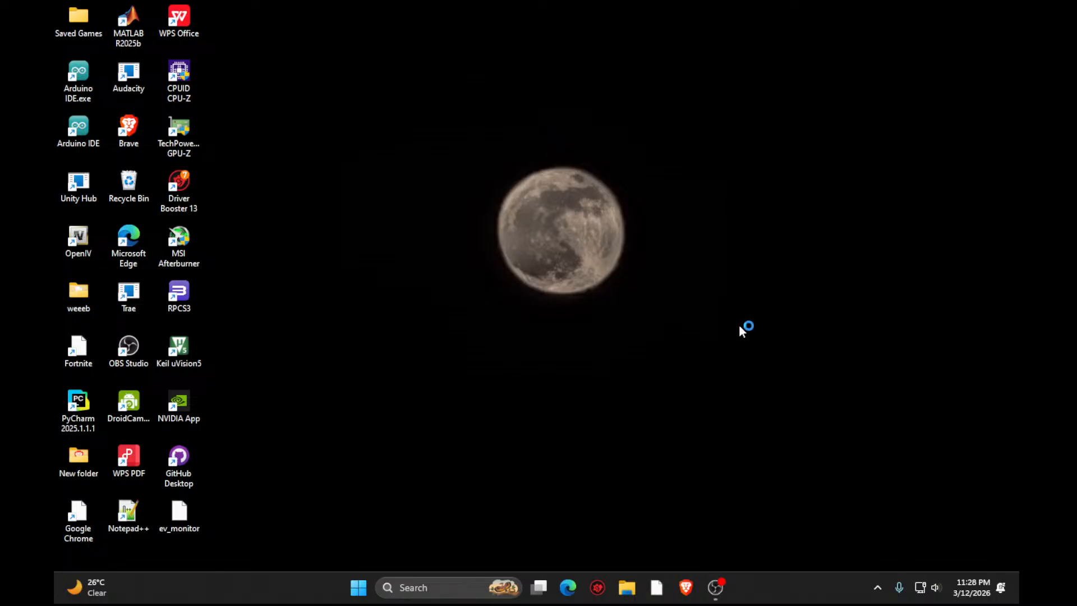
Refresh the desktop, then switch to the Brave browser and close the MATLAB Home page.
{"action": "right_click", "coordinate": [760, 294]}
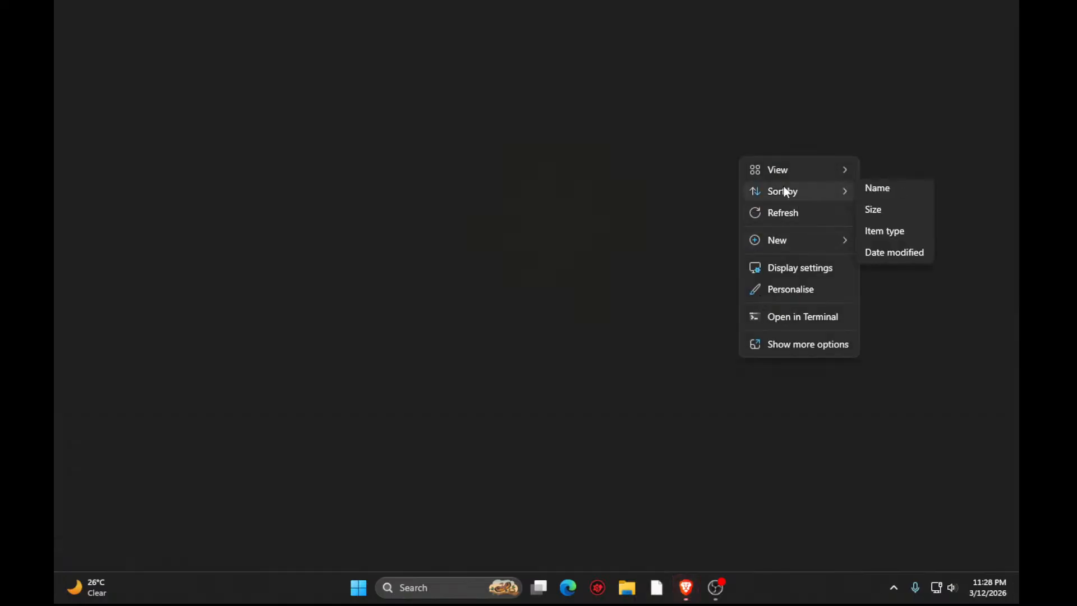
{"action": "left_click", "coordinate": [775, 214]}
{"action": "left_click", "coordinate": [686, 587]}
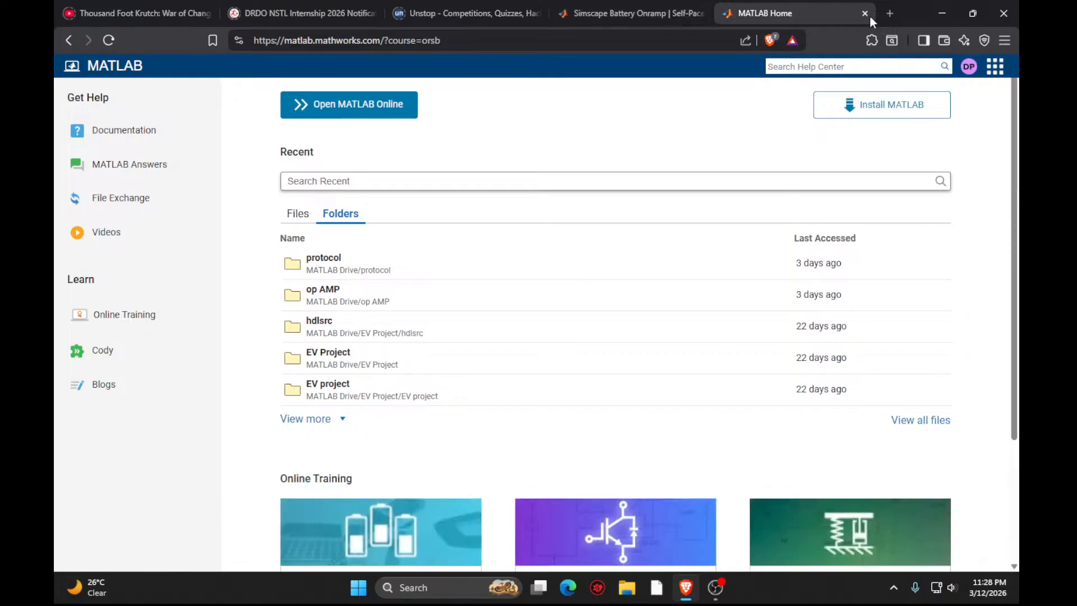
{"action": "left_click", "coordinate": [865, 13]}
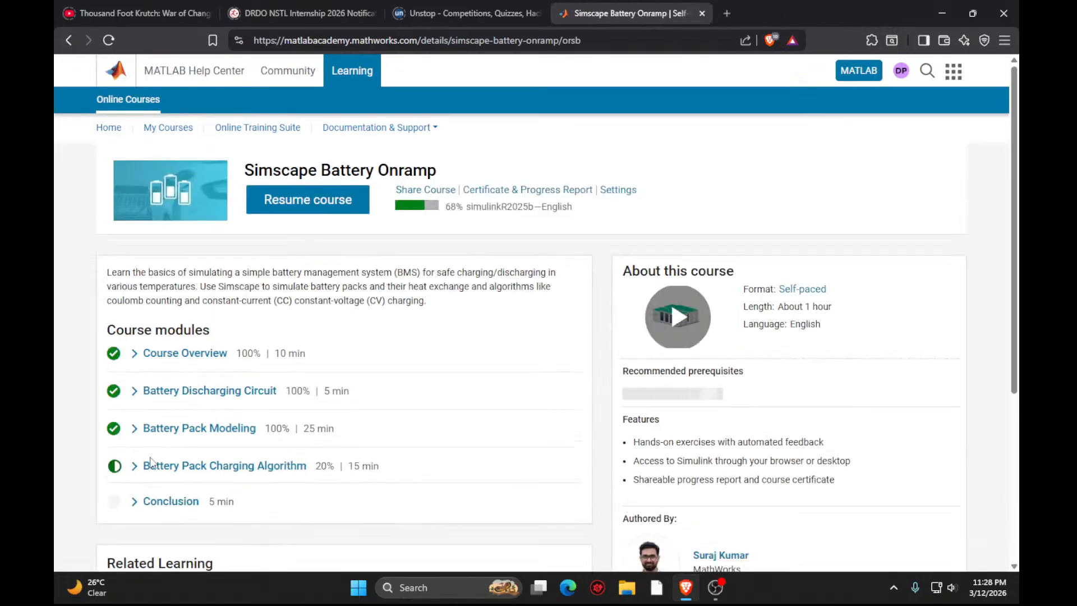
Resume Simscape Battery Onramp in the browser using MATLAB and Simulink Online and maximize the course window.
{"action": "left_click", "coordinate": [135, 466]}
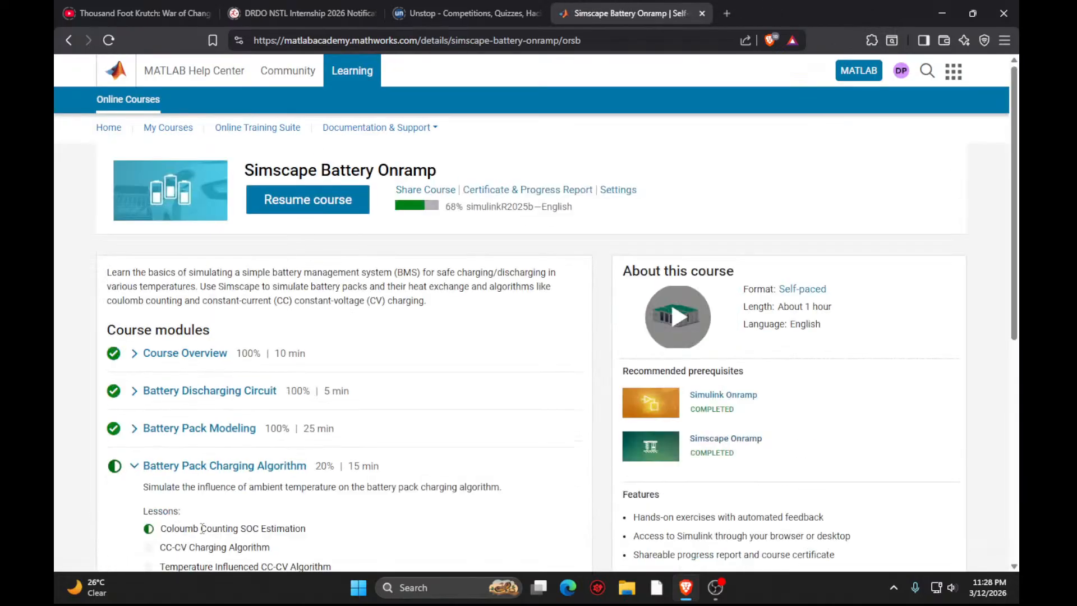
{"action": "scroll", "coordinate": [205, 518], "scroll_direction": "down", "scroll_amount": 2}
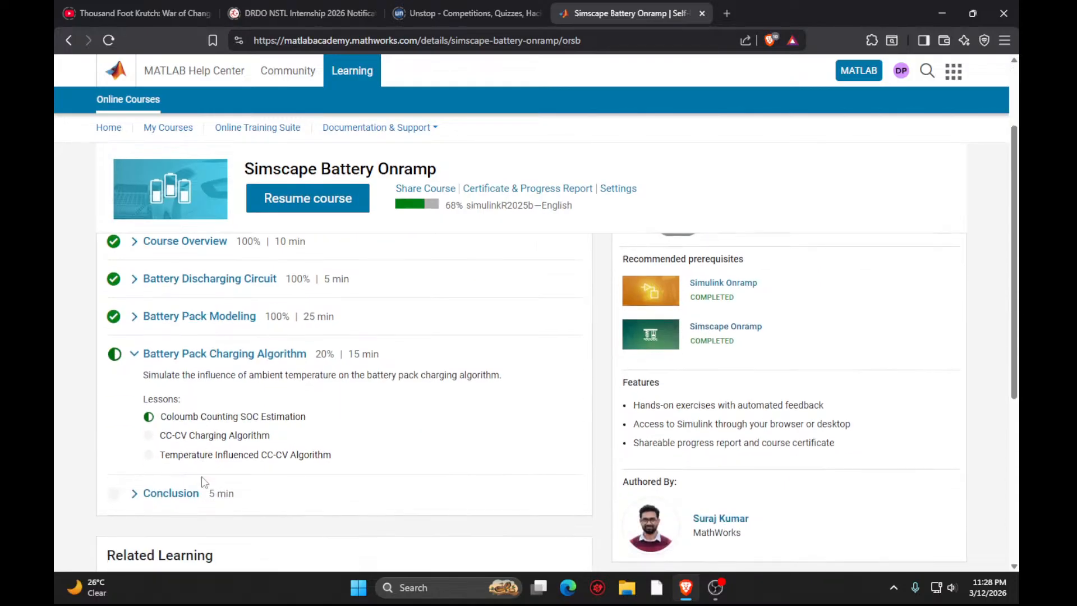
{"action": "left_click", "coordinate": [321, 199]}
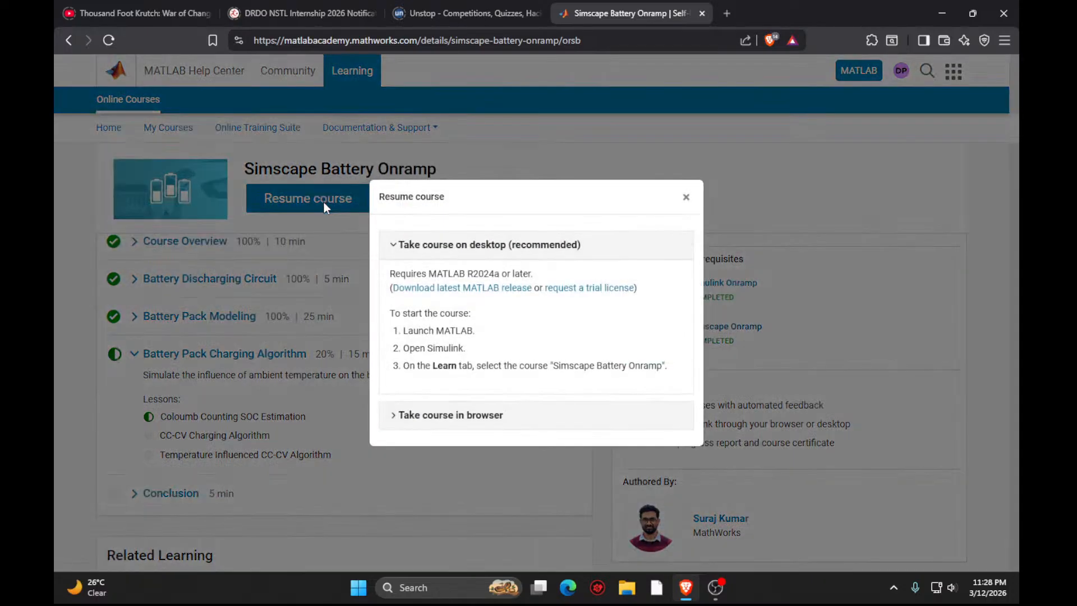
{"action": "left_click", "coordinate": [488, 420]}
{"action": "left_click", "coordinate": [488, 430]}
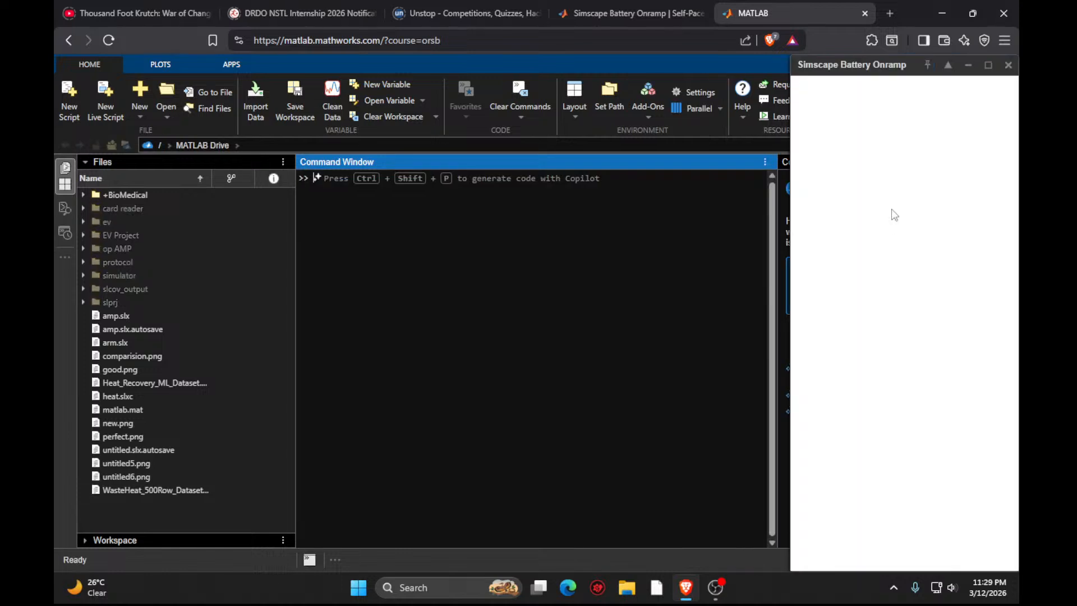
{"action": "left_click_drag", "start_coordinate": [874, 65], "coordinate": [649, 59]}
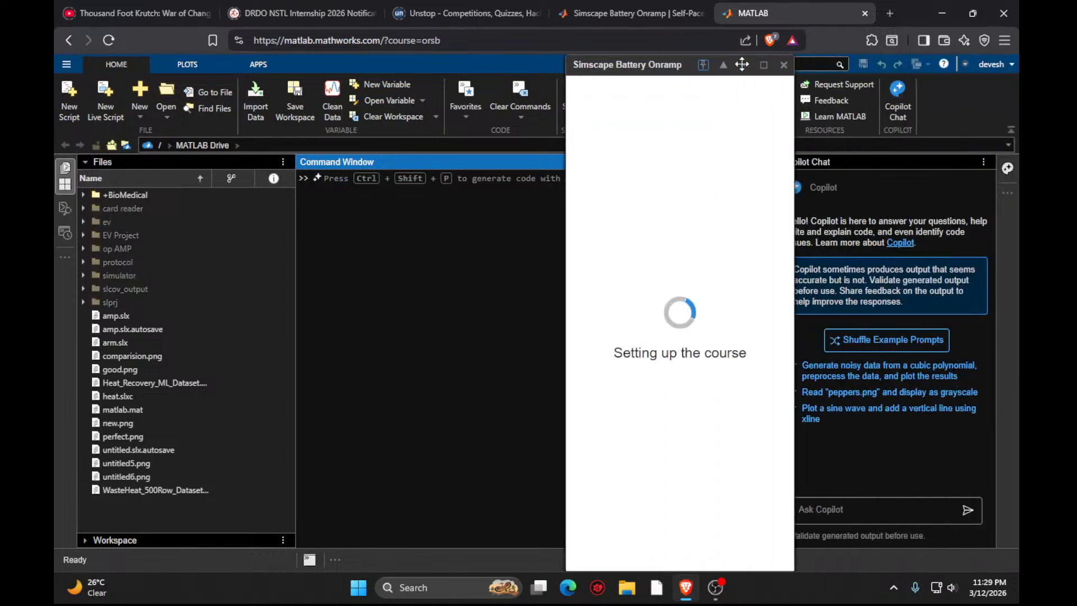
{"action": "left_click", "coordinate": [763, 66]}
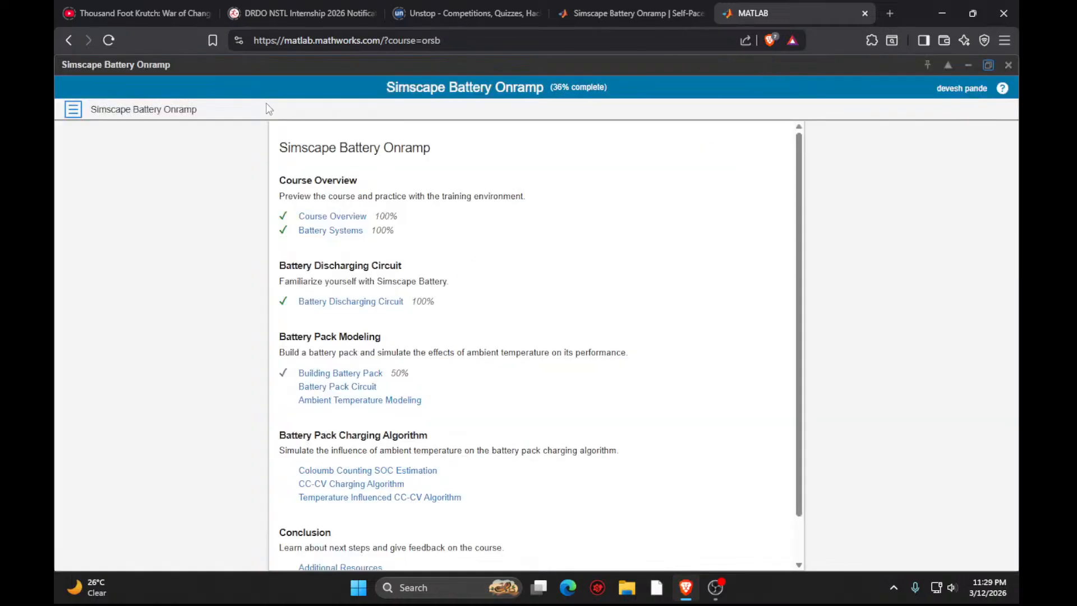
Reload the MATLAB Online page to set up the course again.
{"action": "left_click", "coordinate": [108, 40]}
{"action": "key", "text": "super+d"}
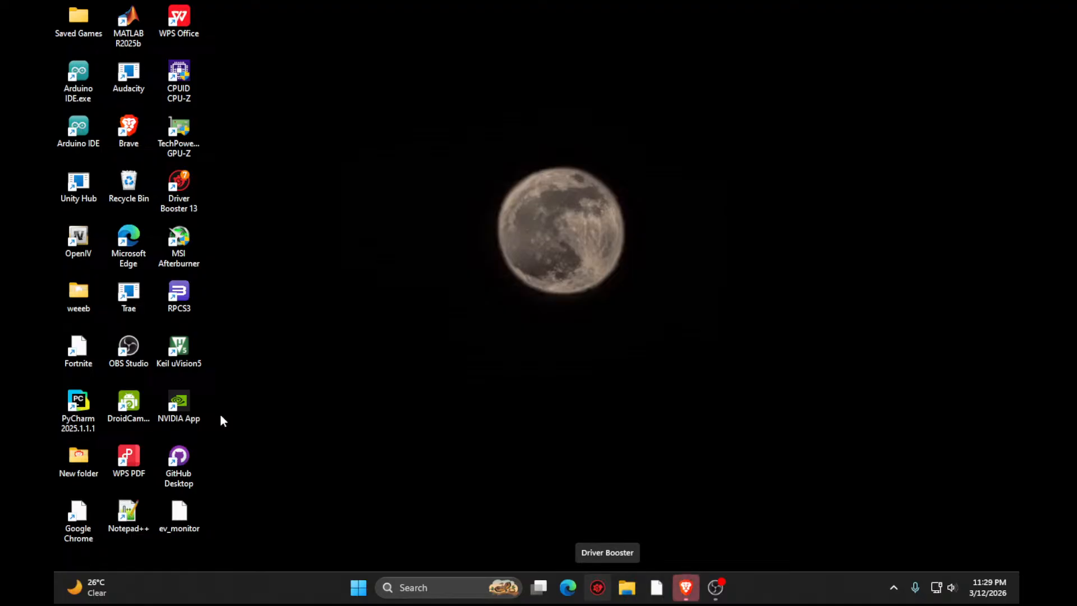
{"action": "mouse_move", "coordinate": [691, 596]}
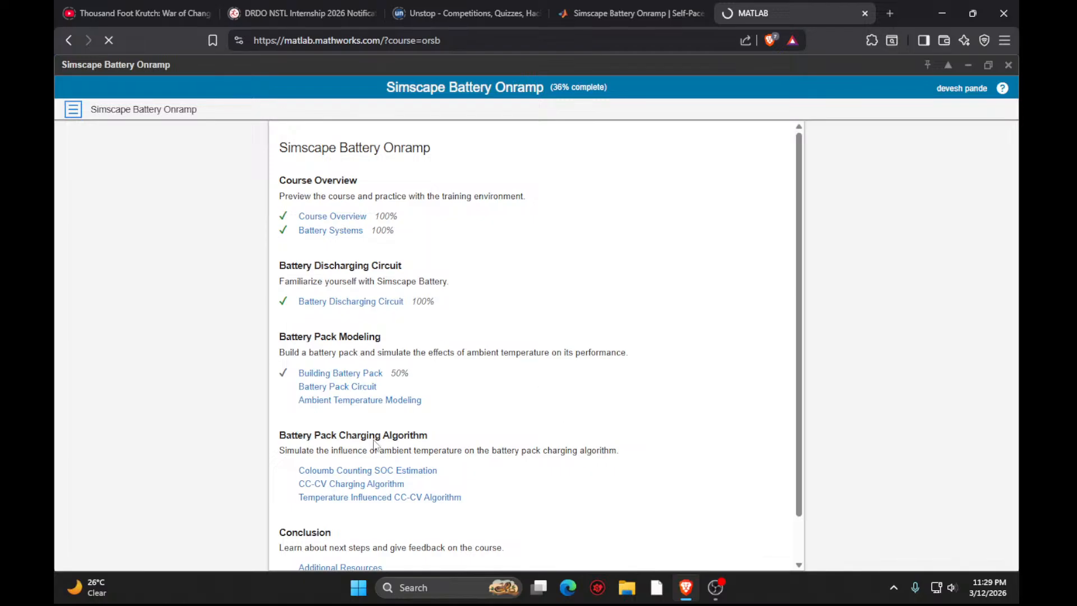
{"action": "scroll", "coordinate": [303, 421], "scroll_direction": "down", "scroll_amount": 1}
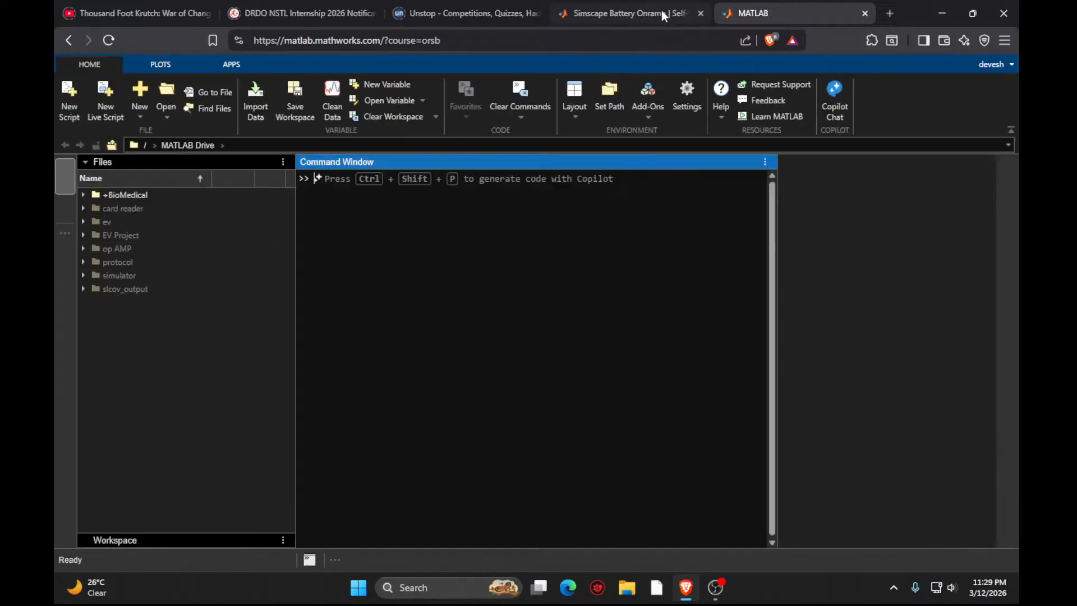
Dismiss the Resume course dialog on the course page and maximize the reloaded course window in MATLAB Online.
{"action": "left_click", "coordinate": [660, 11]}
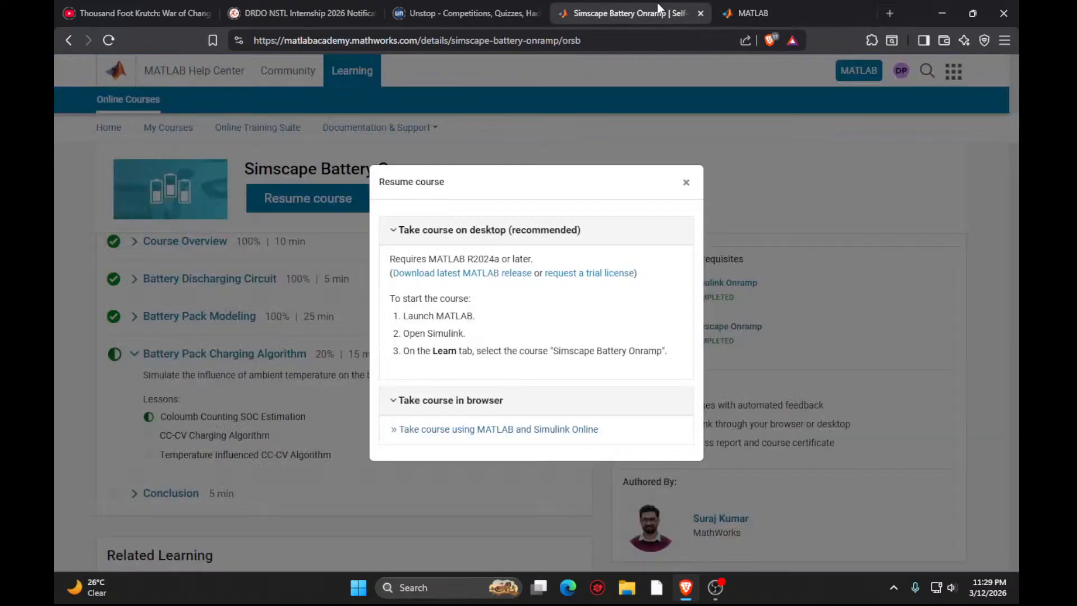
{"action": "left_click", "coordinate": [687, 182]}
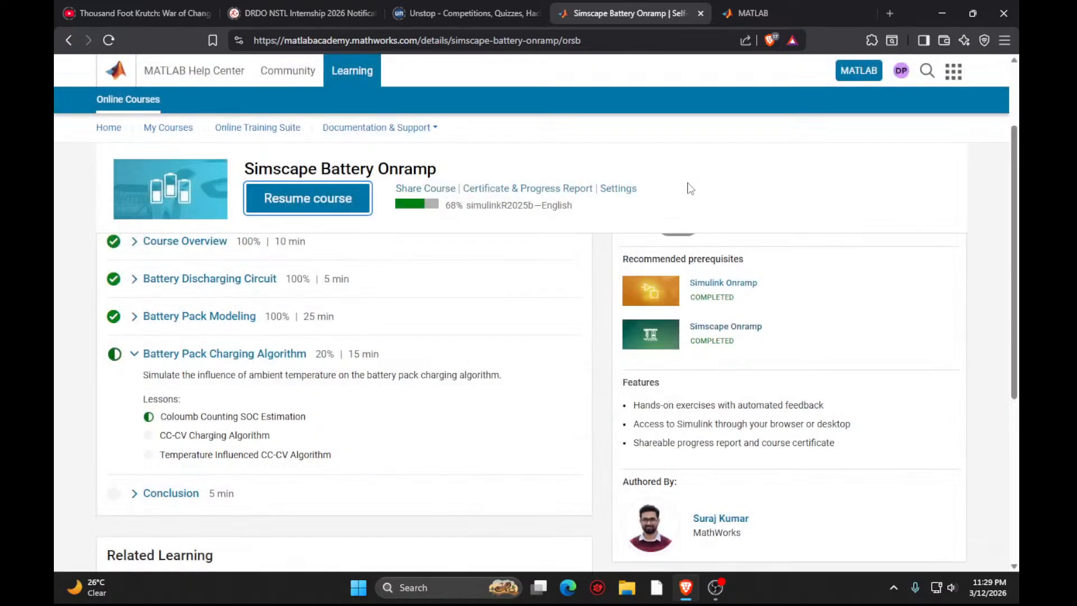
{"action": "left_click", "coordinate": [746, 7]}
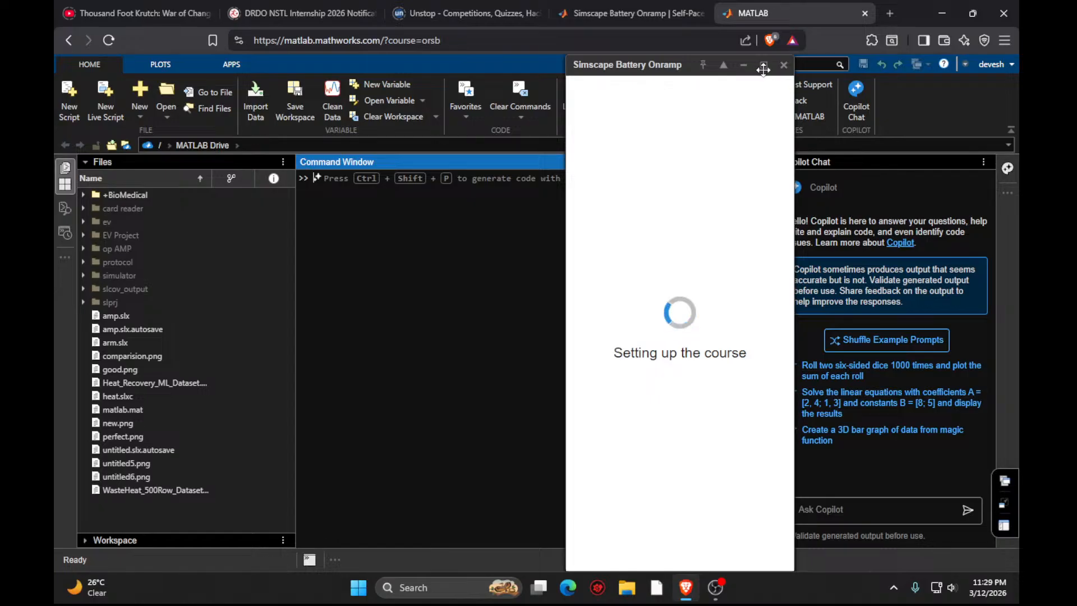
{"action": "left_click", "coordinate": [763, 66]}
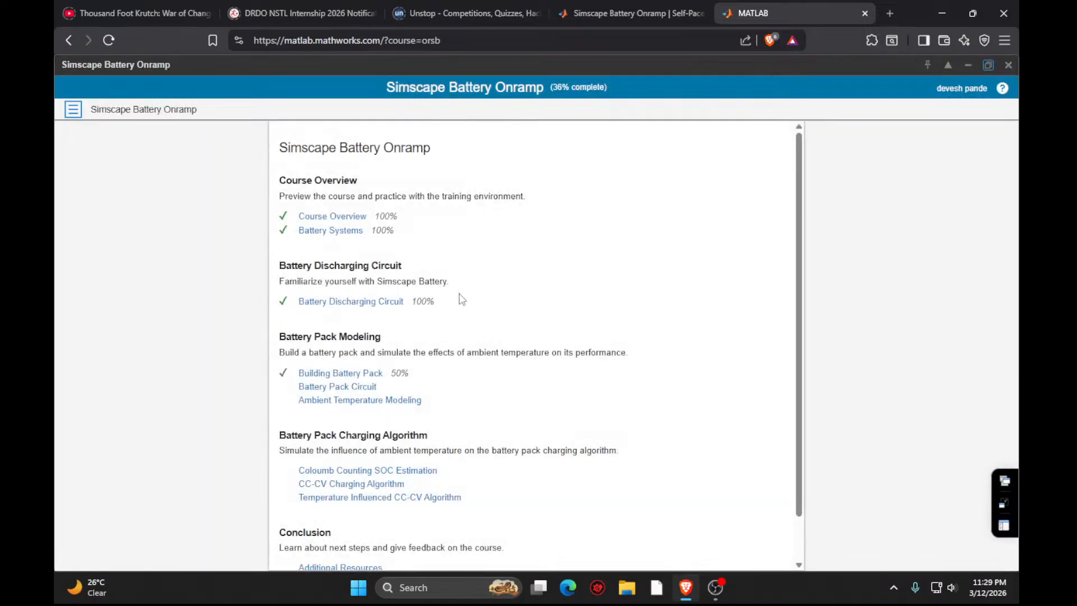
Open the Coloumb Counting SOC Estimation lesson of Battery Pack Charging Algorithm and start its video.
{"action": "scroll", "coordinate": [369, 503], "scroll_direction": "down", "scroll_amount": 1}
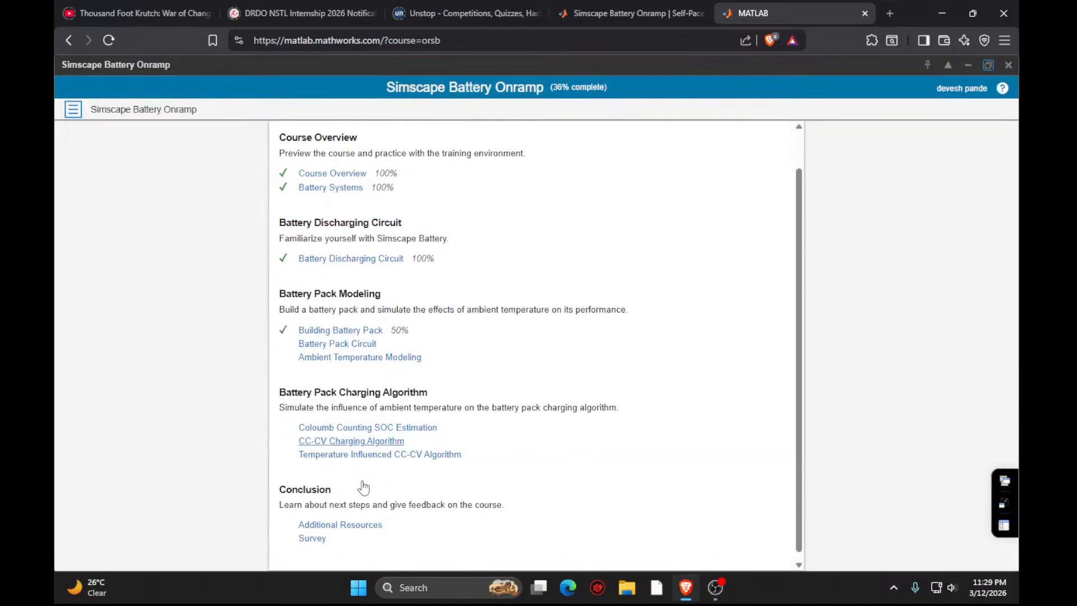
{"action": "left_click", "coordinate": [334, 425]}
{"action": "left_click", "coordinate": [479, 289]}
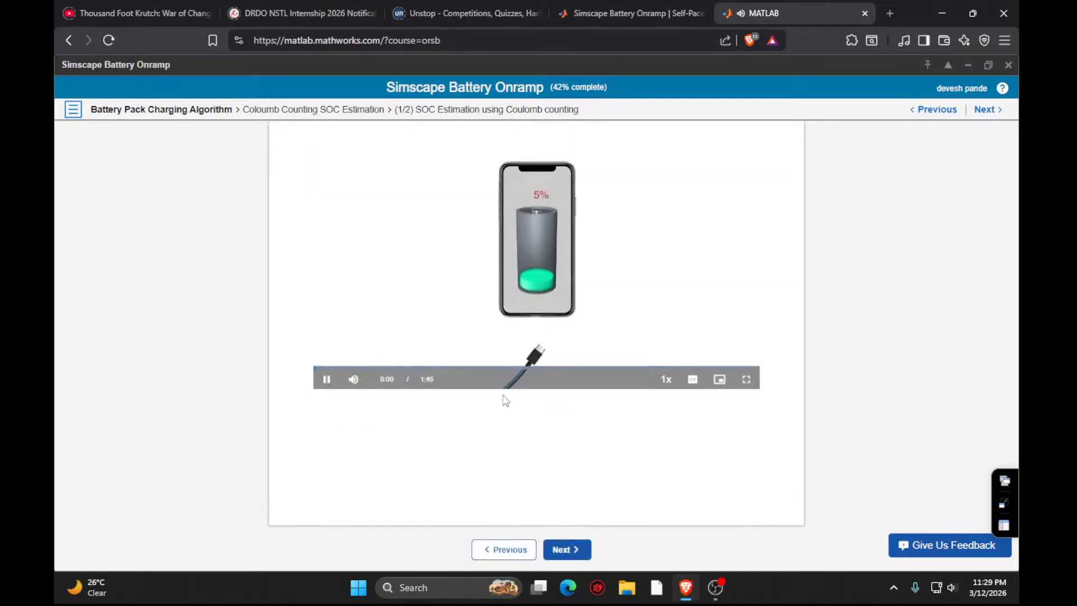
Skip the SOC estimation video to its end and proceed to the Simulink exercise, allowing clipboard access for the site.
{"action": "left_click_drag", "start_coordinate": [602, 367], "coordinate": [1018, 359]}
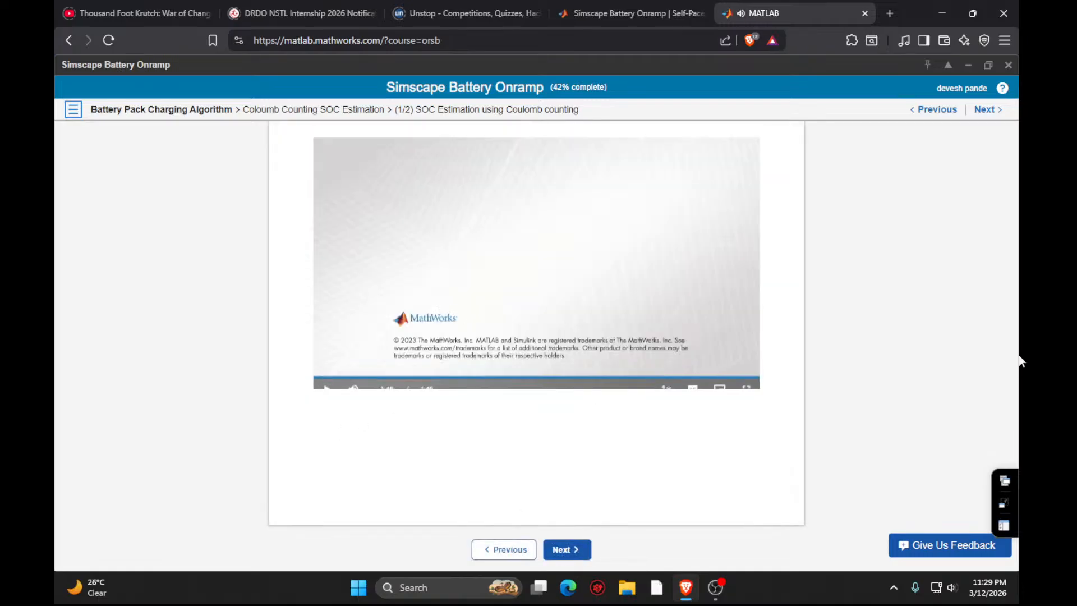
{"action": "left_click", "coordinate": [567, 550]}
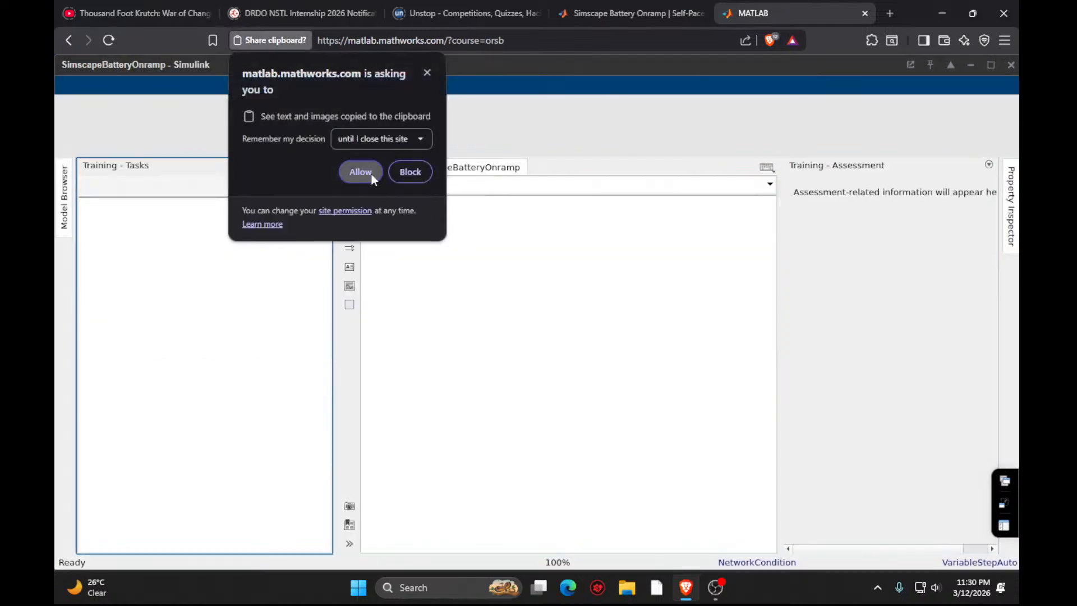
{"action": "left_click", "coordinate": [361, 173]}
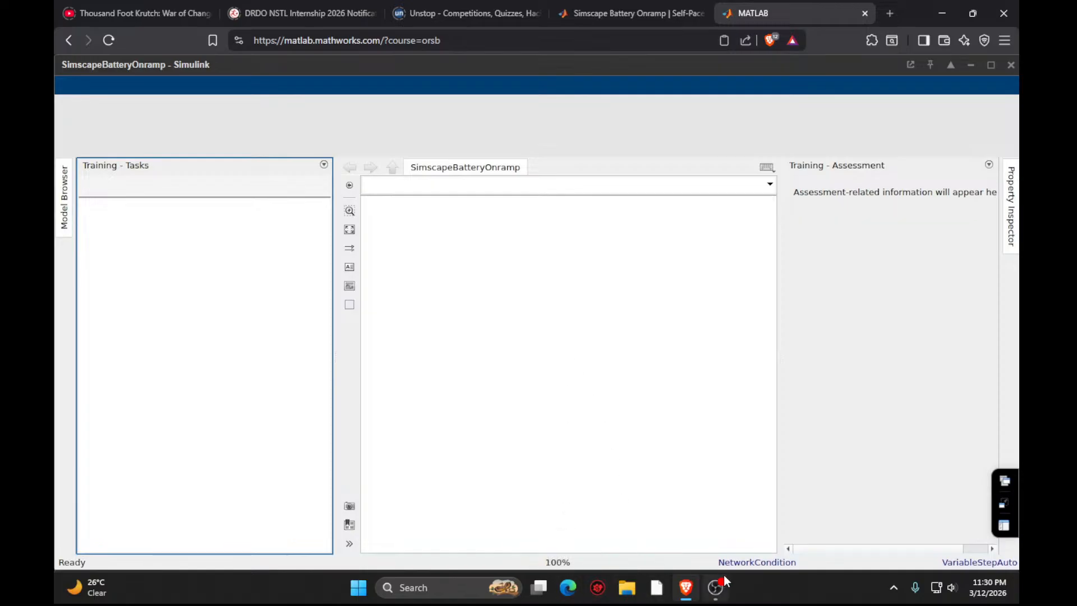
{"action": "mouse_move", "coordinate": [723, 583]}
{"action": "left_click", "coordinate": [726, 505]}
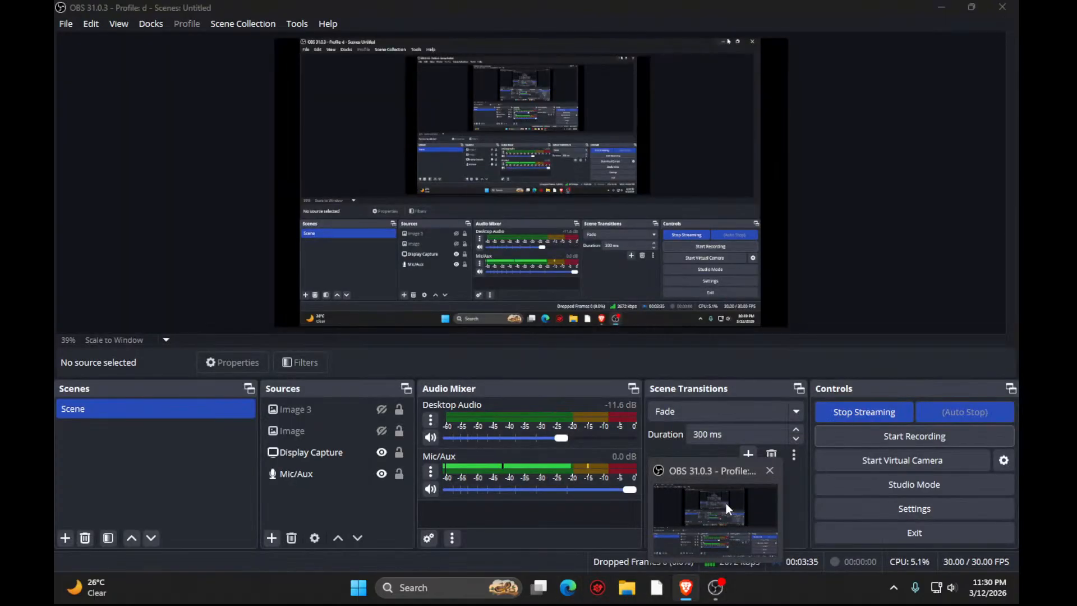
{"action": "left_click", "coordinate": [726, 501]}
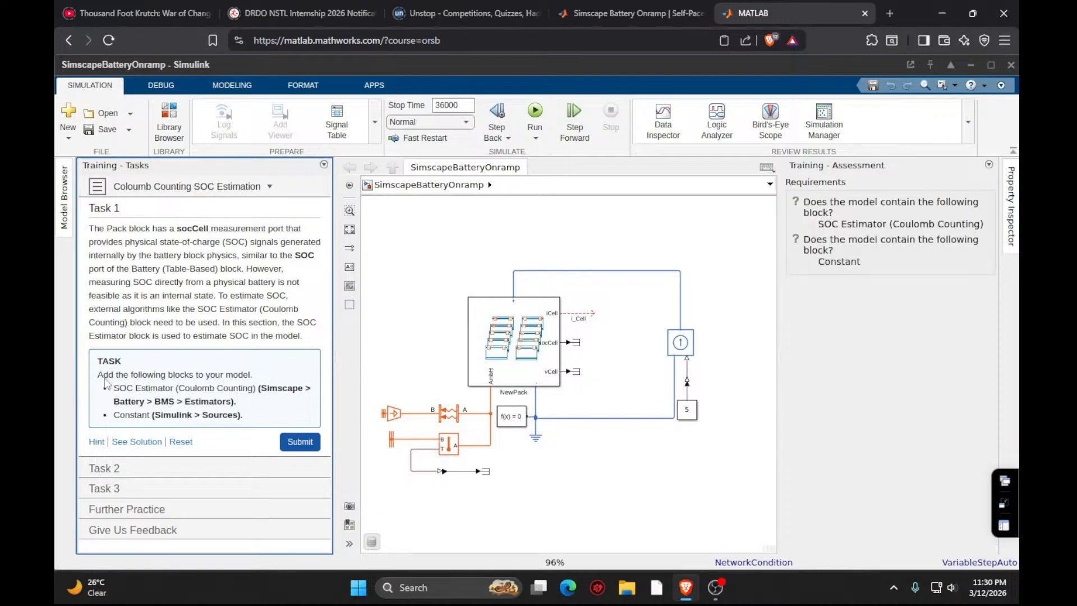
Add an SOC Estimator (Coulomb Counting) block to the empty canvas area below the battery pack circuit.
{"action": "double_click", "coordinate": [603, 483]}
{"action": "type", "text": "soc"}
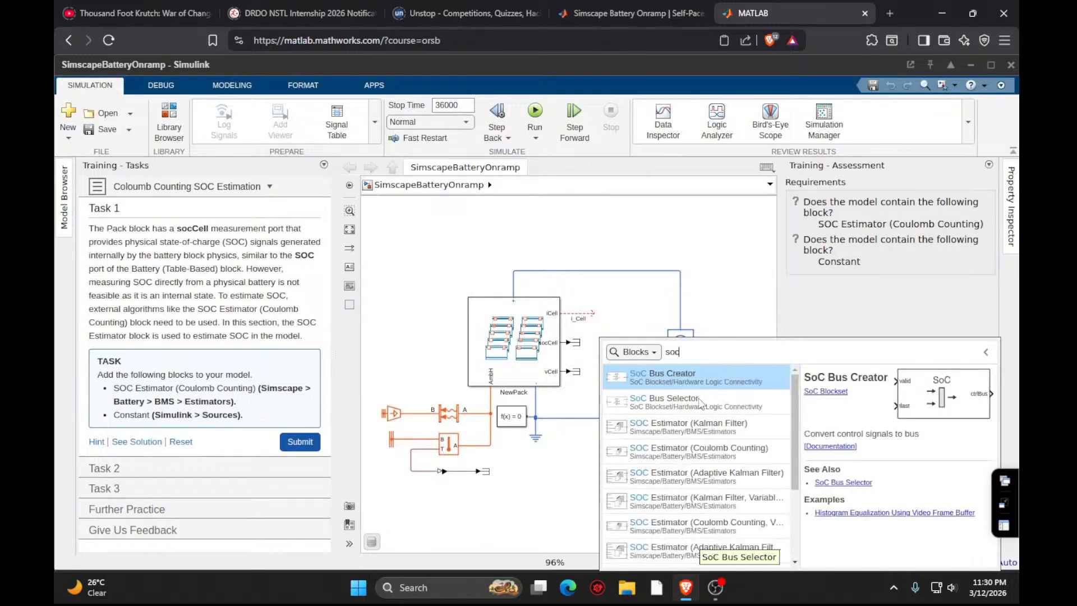
{"action": "left_click", "coordinate": [690, 454]}
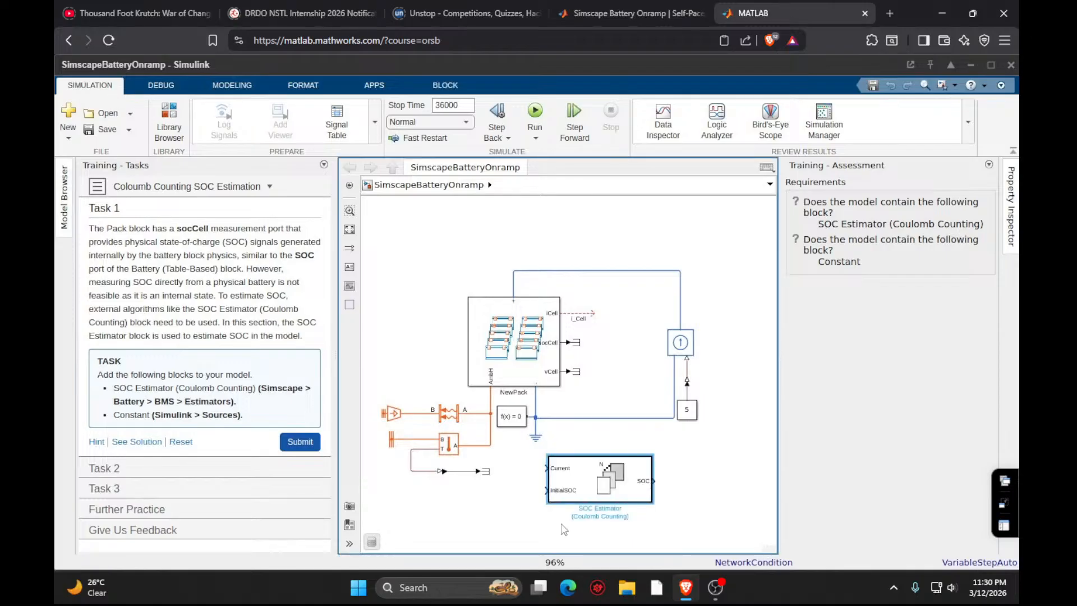
Add a Simulink Constant block below the SOC Estimator (Coulomb Counting) and submit Task 1.
{"action": "double_click", "coordinate": [533, 529]}
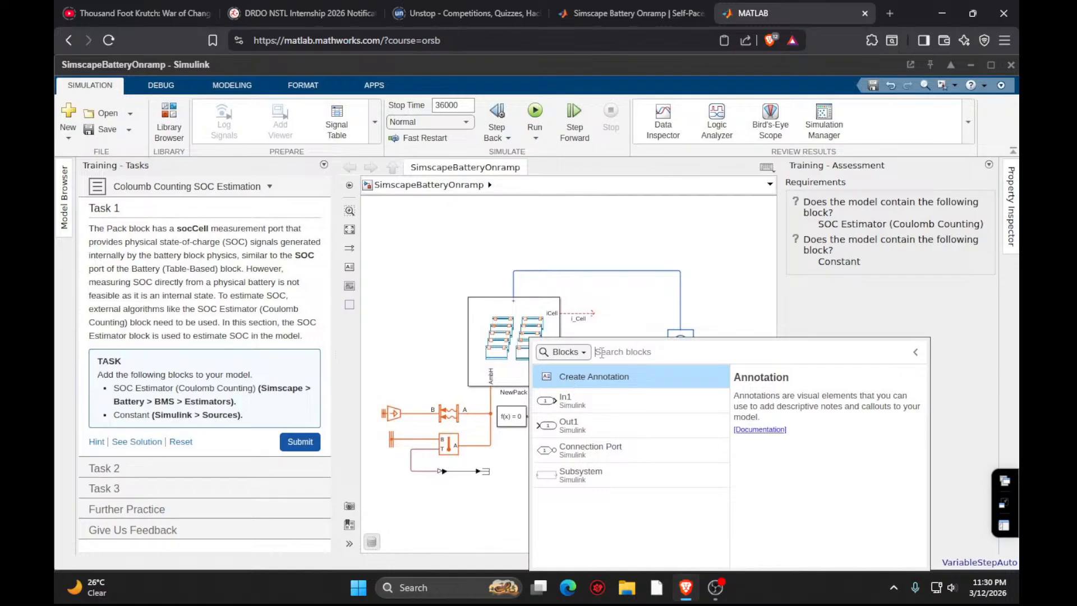
{"action": "type", "text": "cons"}
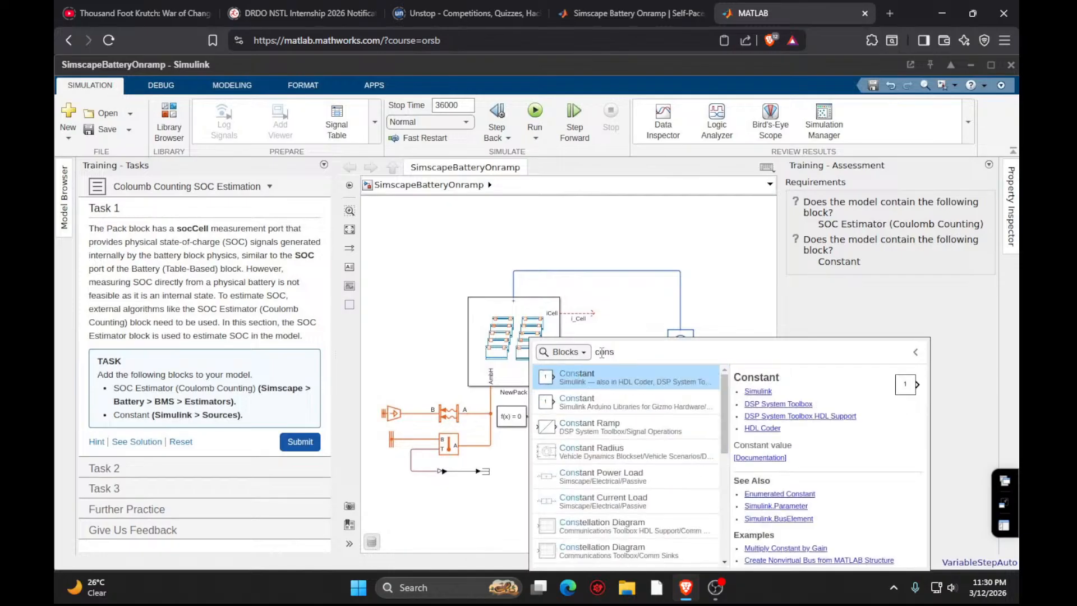
{"action": "key", "text": "Return"}
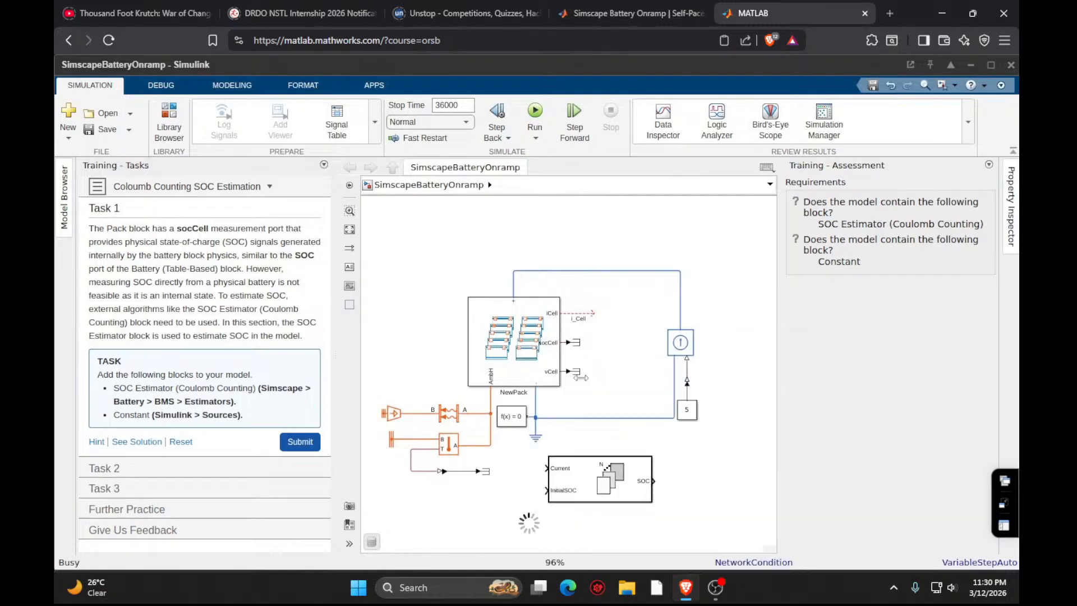
{"action": "left_click", "coordinate": [297, 442]}
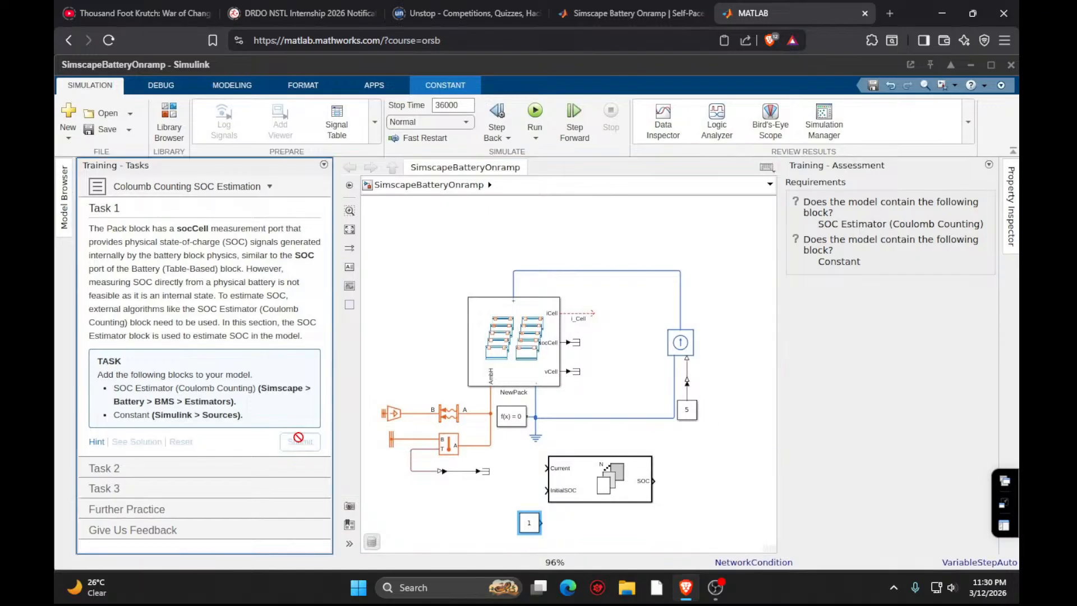
{"action": "left_click", "coordinate": [298, 455]}
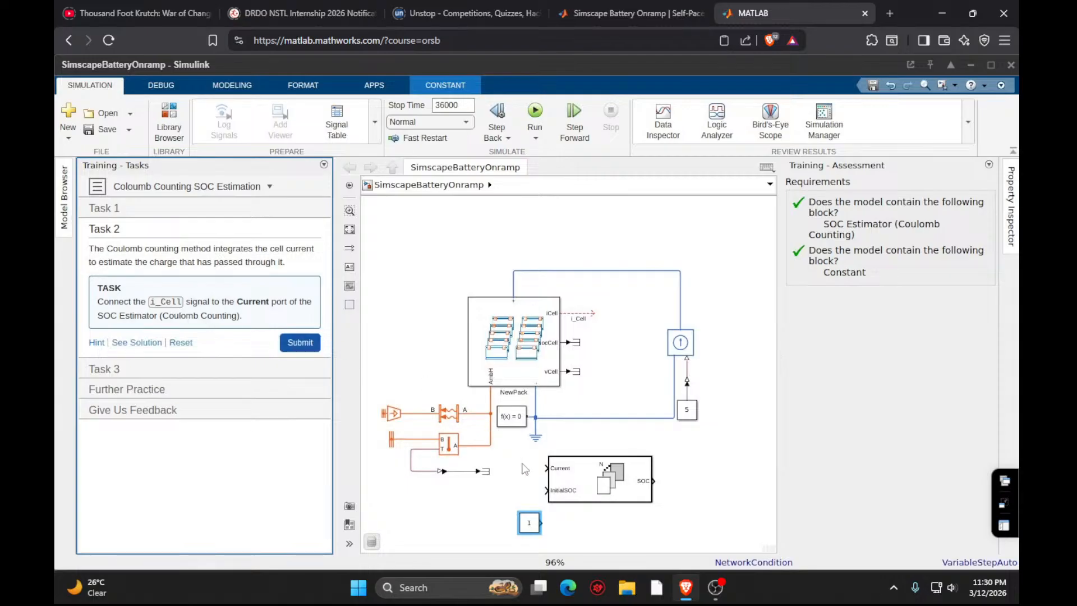
Connect the pack's i_Cell signal to the Current port of the SOC Estimator (Coulomb Counting) block.
{"action": "left_click_drag", "start_coordinate": [546, 469], "coordinate": [590, 312]}
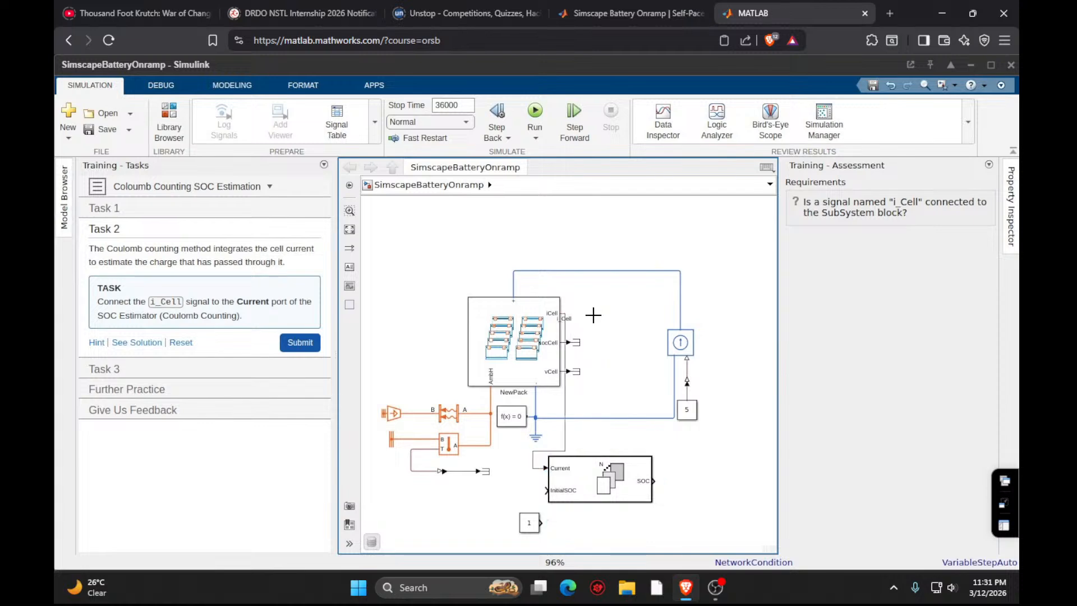
Submit Task 2 and read the Task 3 instructions for the Constant block and the Scope.
{"action": "left_click", "coordinate": [293, 343]}
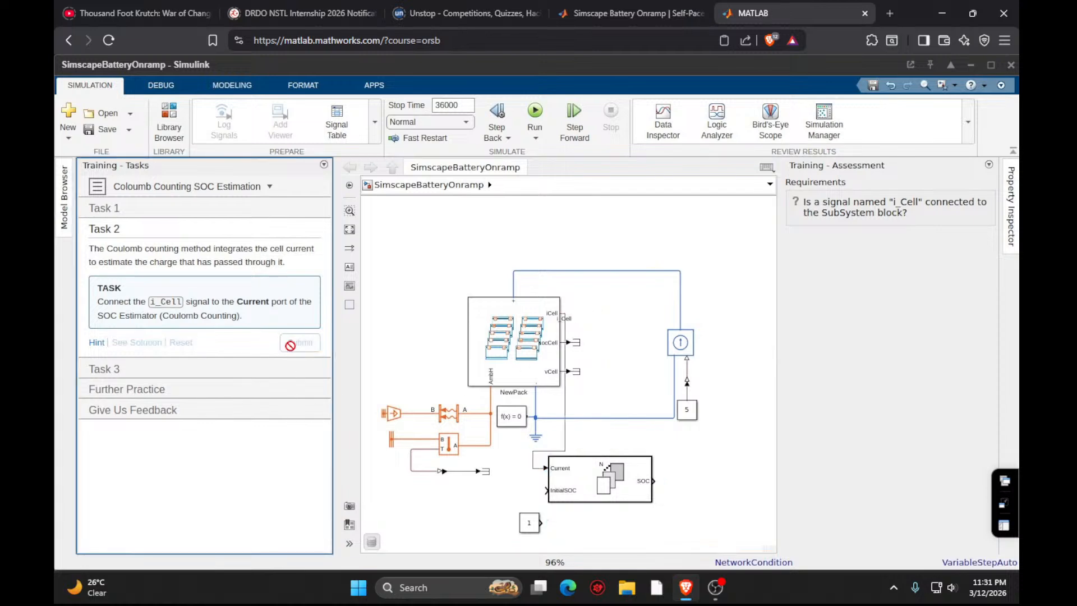
{"action": "left_click", "coordinate": [289, 345]}
{"action": "scroll", "coordinate": [265, 373], "scroll_direction": "down", "scroll_amount": 3}
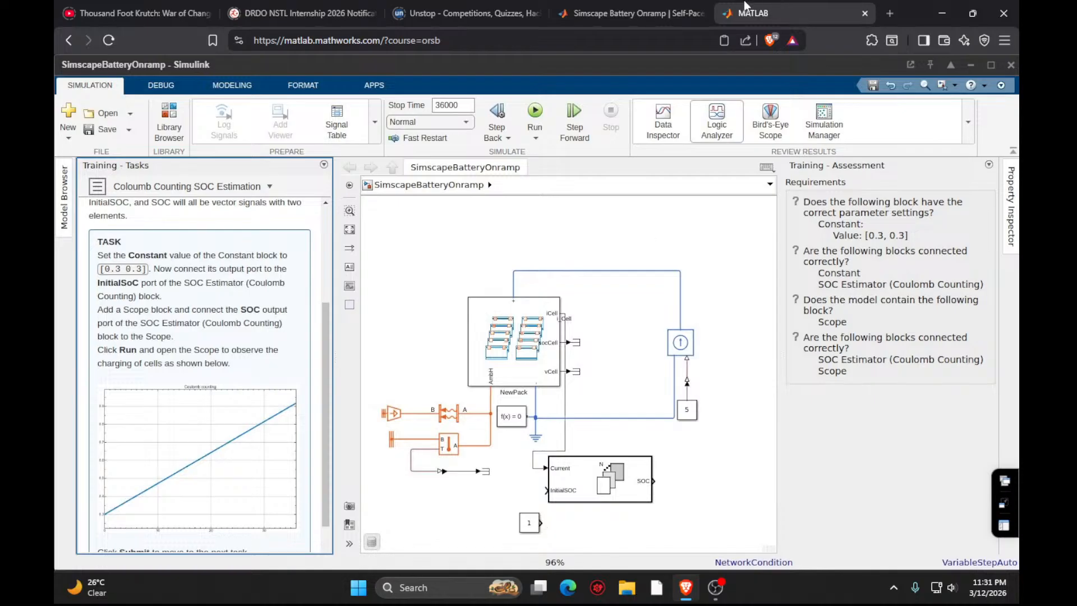
Switch to the Unstop hackathon registration page, allow its notifications, and return to the Unstop home page.
{"action": "left_click", "coordinate": [449, 1]}
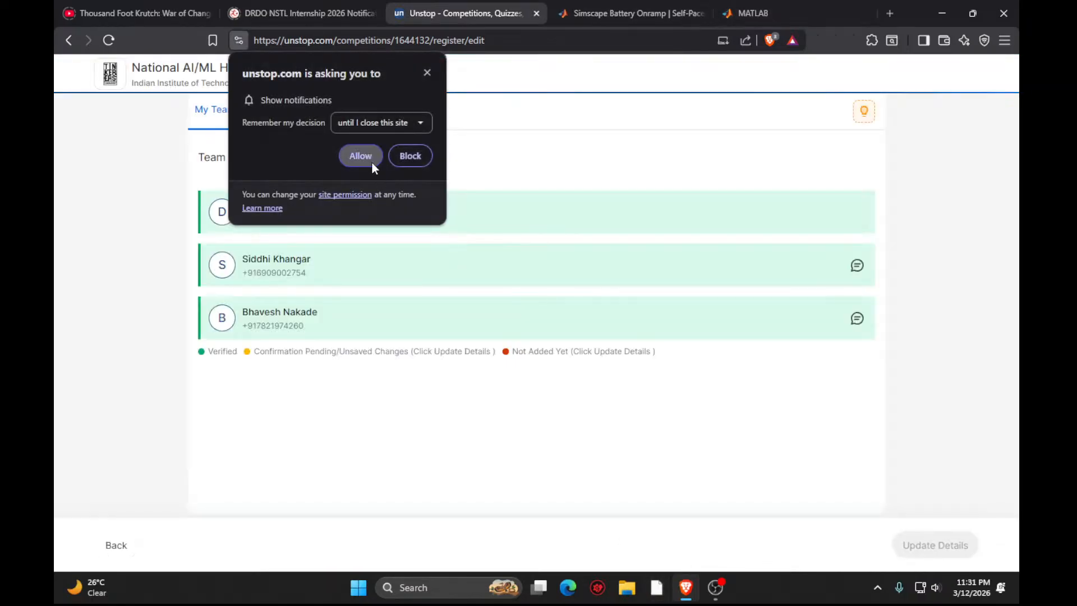
{"action": "left_click", "coordinate": [371, 160]}
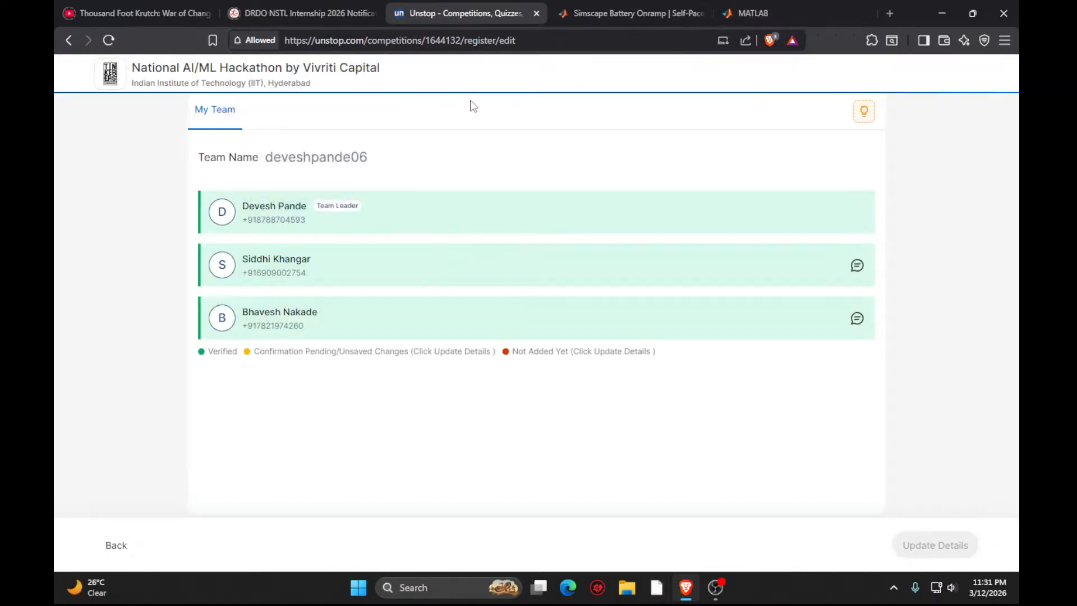
{"action": "left_click", "coordinate": [67, 41]}
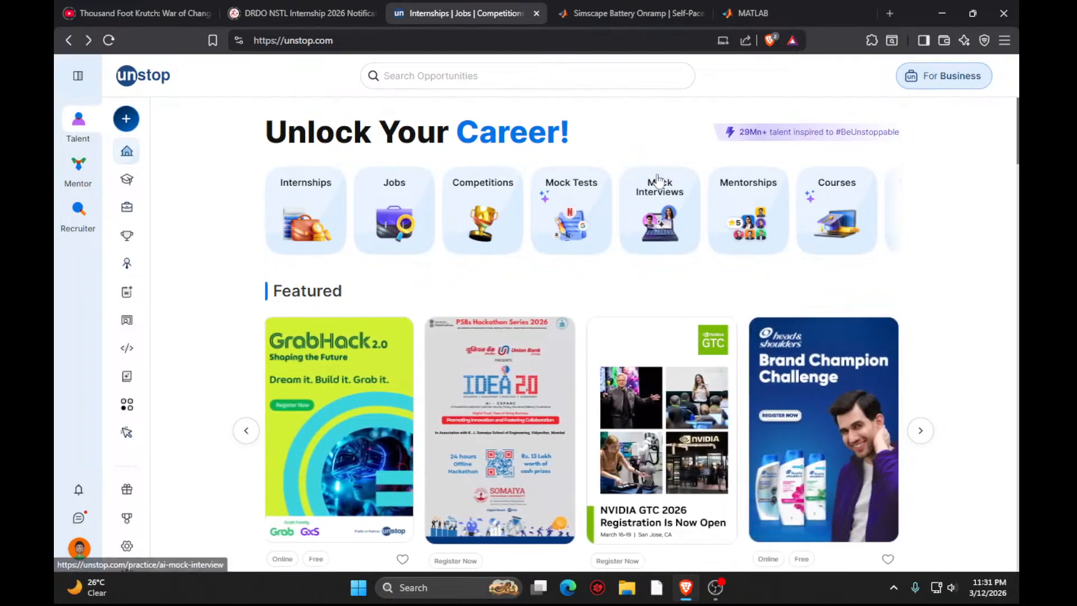
Open the National AI/ML Hackathon by Vivriti Capital from the registered activities and go to its Round 1 prototype documentation submission form.
{"action": "scroll", "coordinate": [323, 265], "scroll_direction": "down", "scroll_amount": 10}
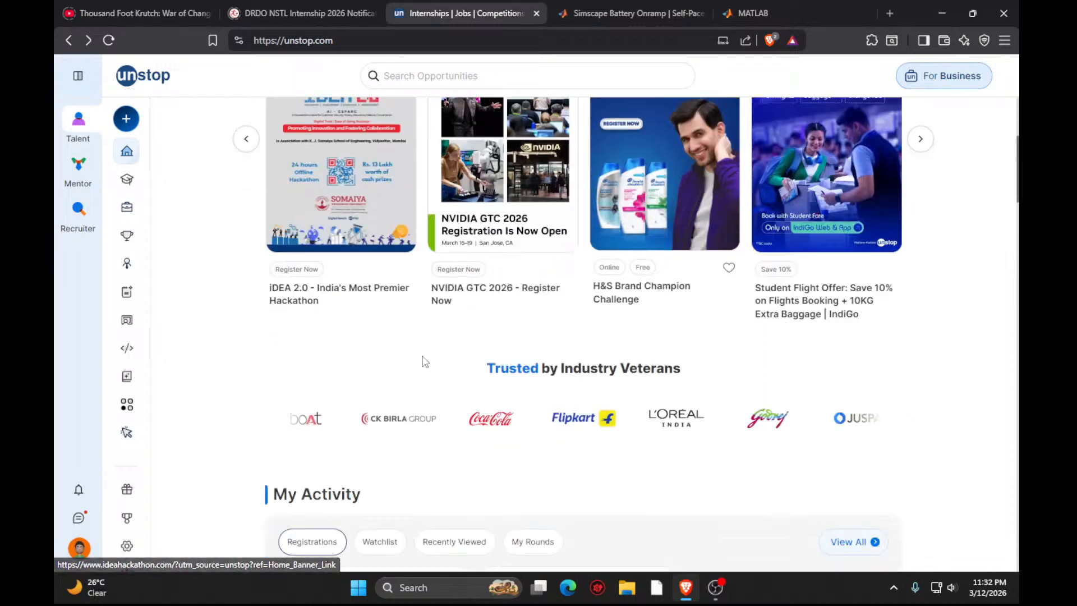
{"action": "left_click", "coordinate": [598, 227]}
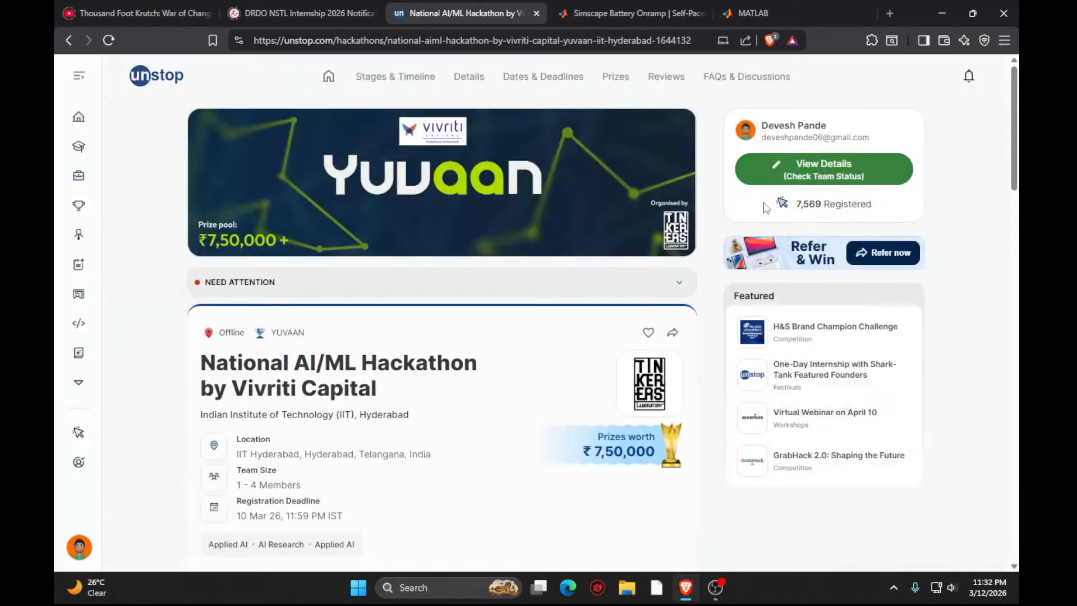
{"action": "scroll", "coordinate": [466, 341], "scroll_direction": "down", "scroll_amount": 5}
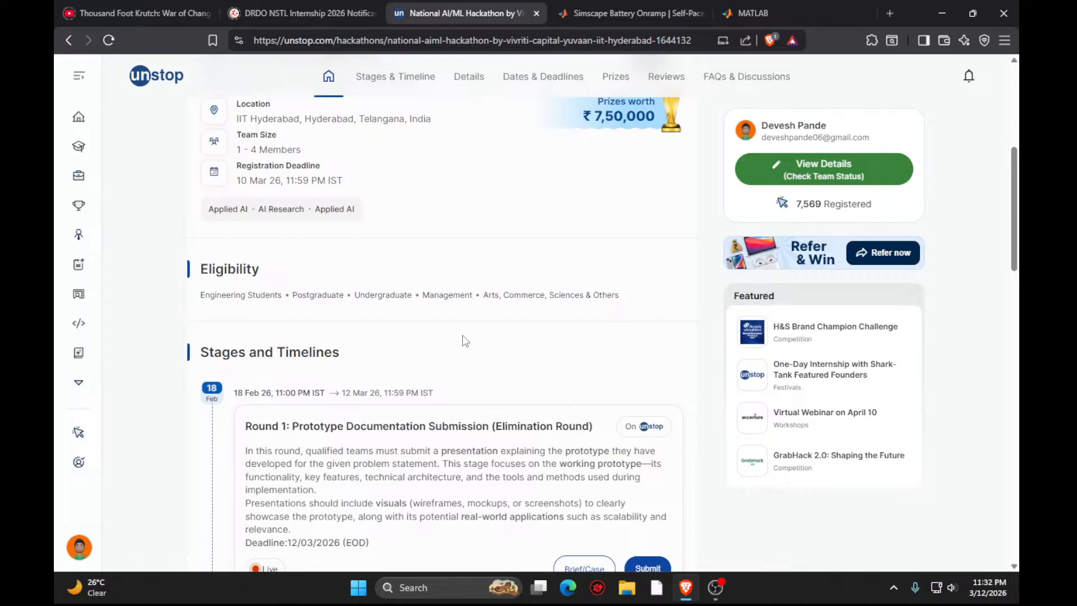
{"action": "scroll", "coordinate": [465, 341], "scroll_direction": "down", "scroll_amount": 3}
{"action": "left_click", "coordinate": [646, 347]}
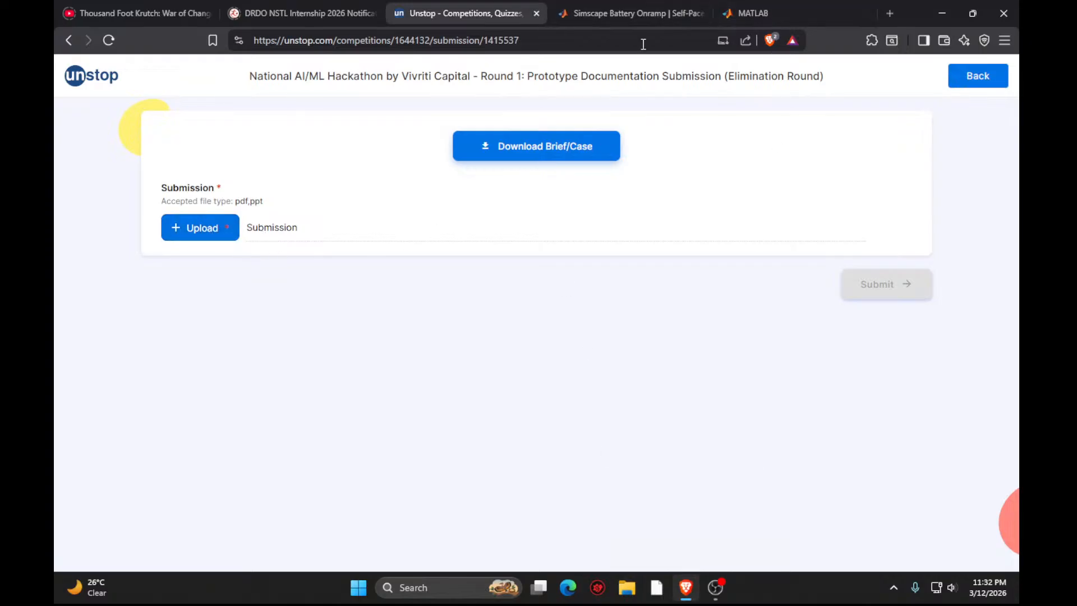
Find and launch the WhatsApp desktop app, and bring the OBS window to the front.
{"action": "left_click", "coordinate": [450, 587]}
{"action": "type", "text": "whatsApp"}
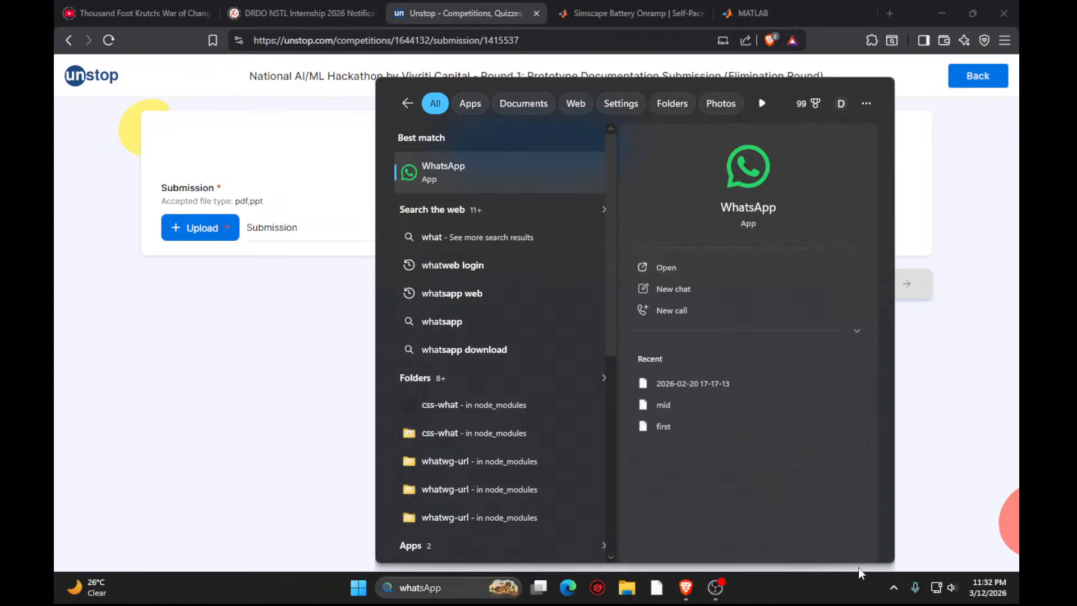
{"action": "left_click", "coordinate": [711, 266]}
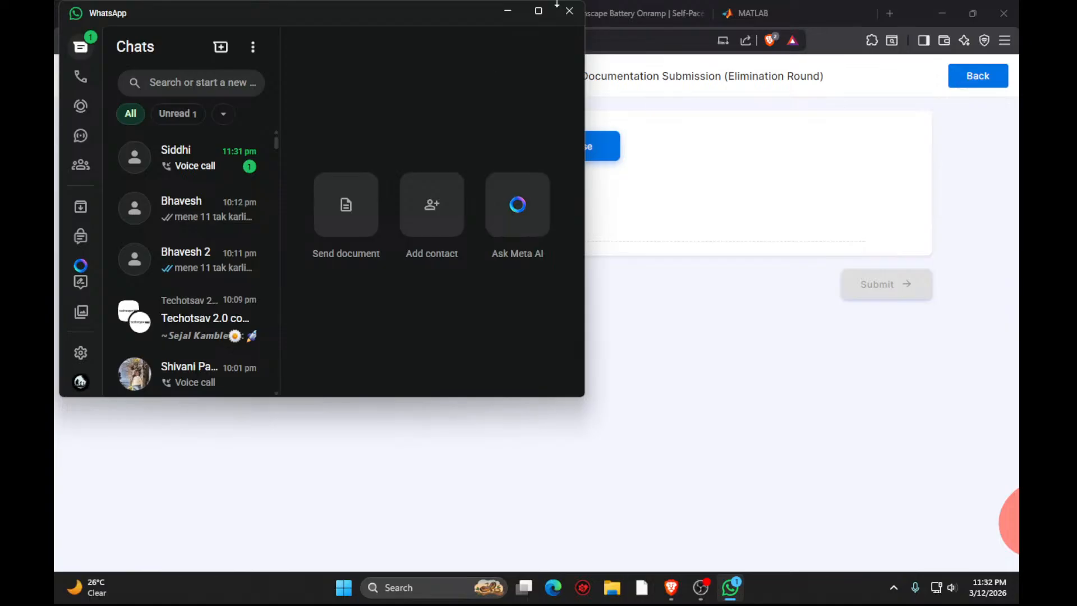
{"action": "left_click", "coordinate": [701, 588]}
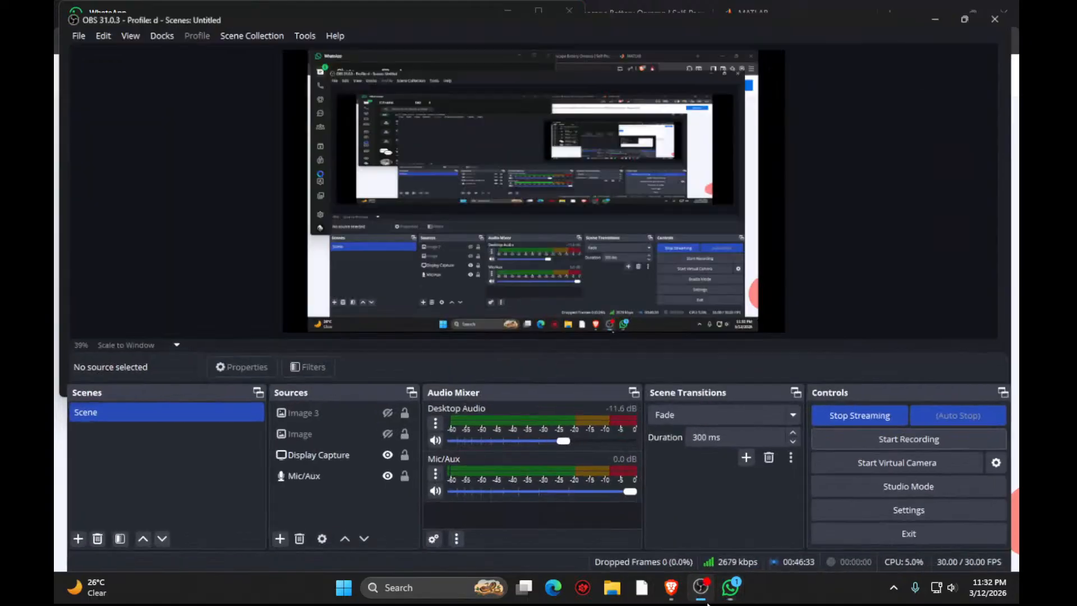